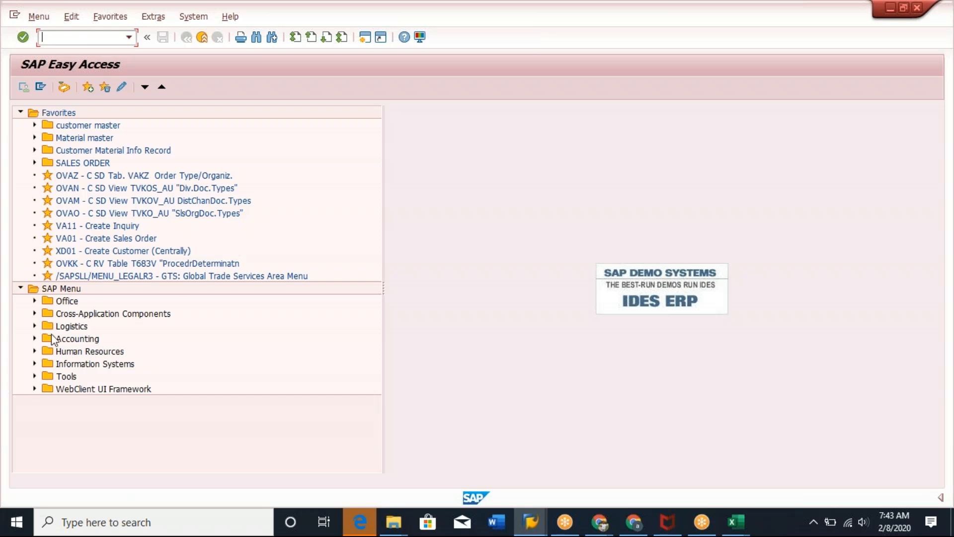
Browse the Logistics branch of the SAP menu and its application areas.
click(34, 326)
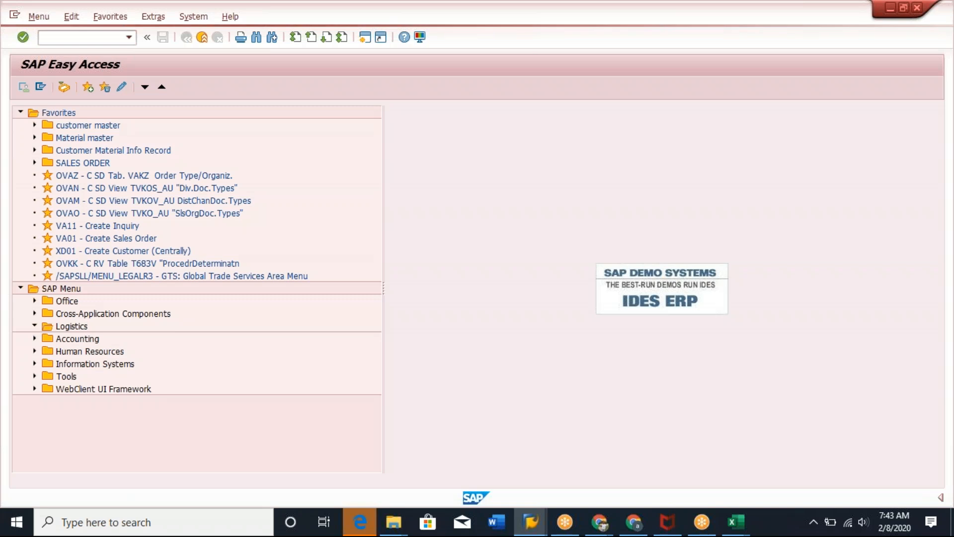
scroll(305, 330, down, 1)
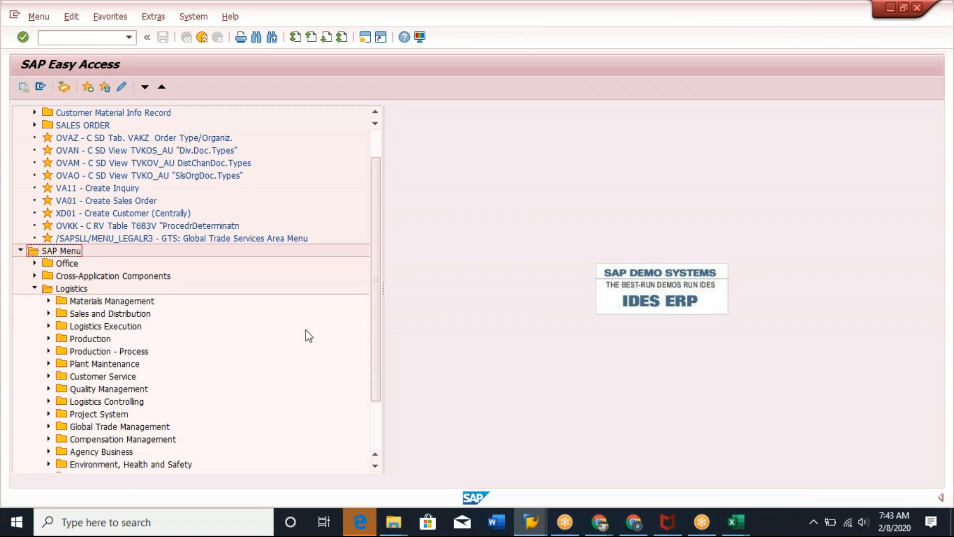
scroll(308, 336, down, 1)
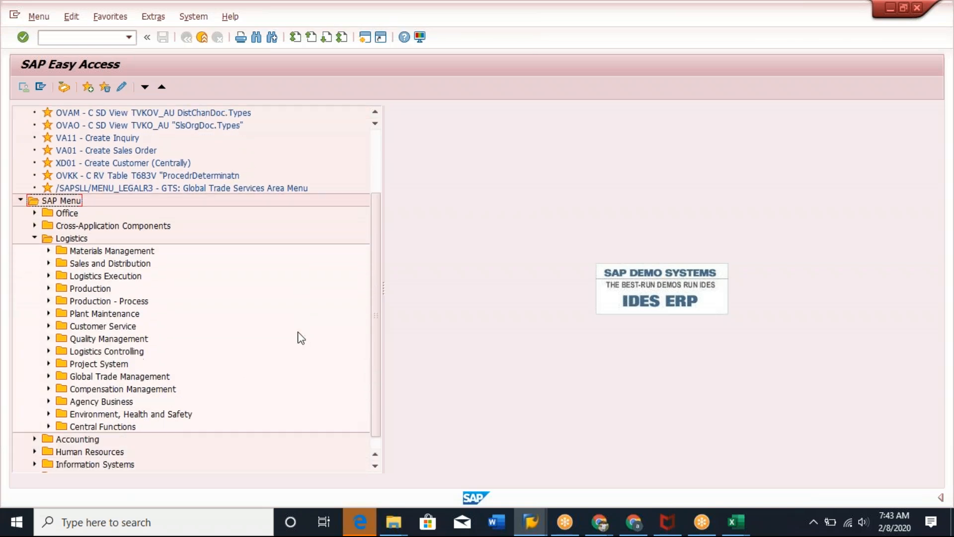
click(138, 253)
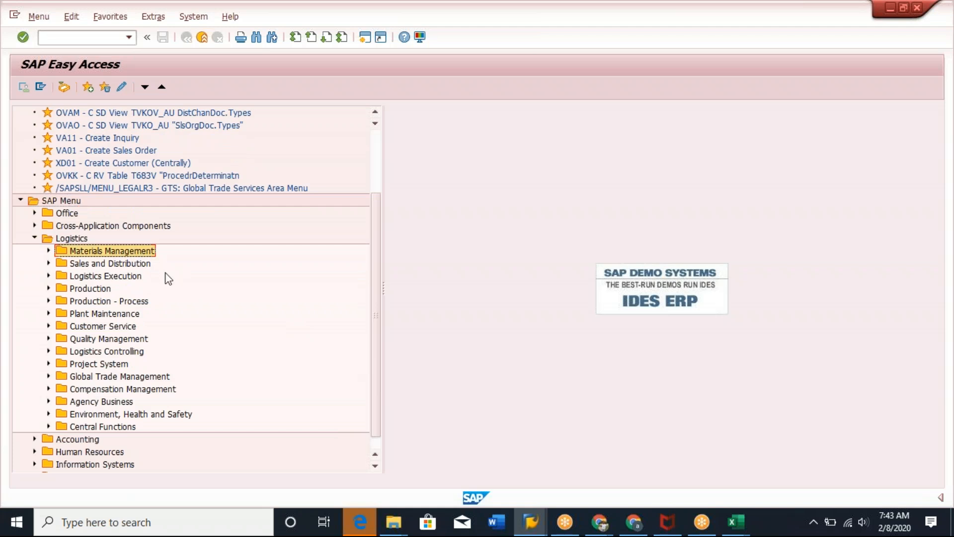
click(117, 264)
click(129, 279)
click(92, 291)
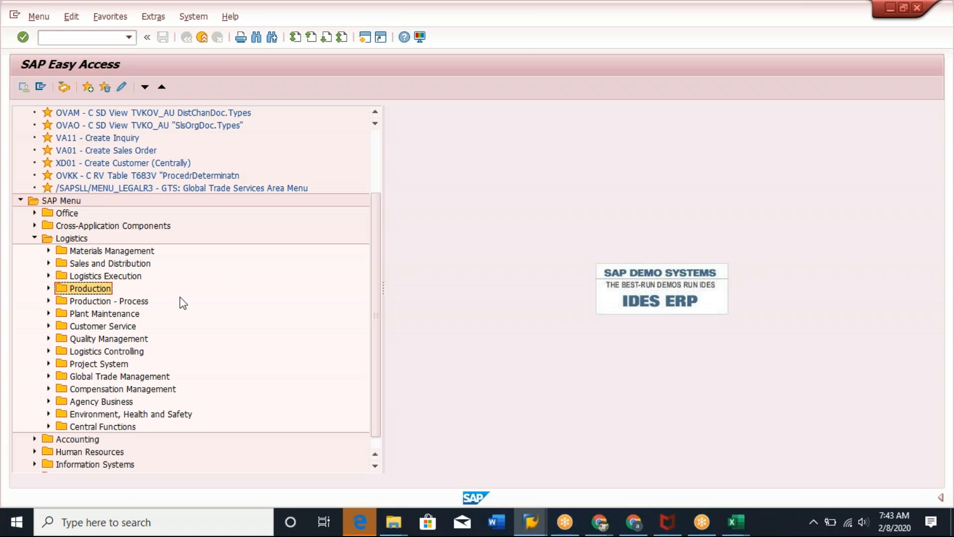
click(76, 239)
scroll(23, 450, down, 1)
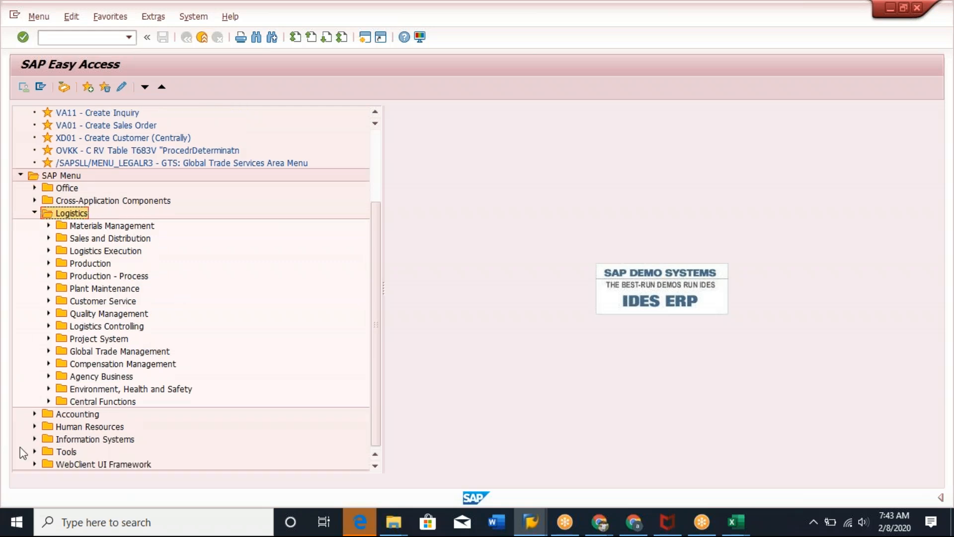
Browse the Accounting and Human Resources branches of the SAP menu.
click(35, 414)
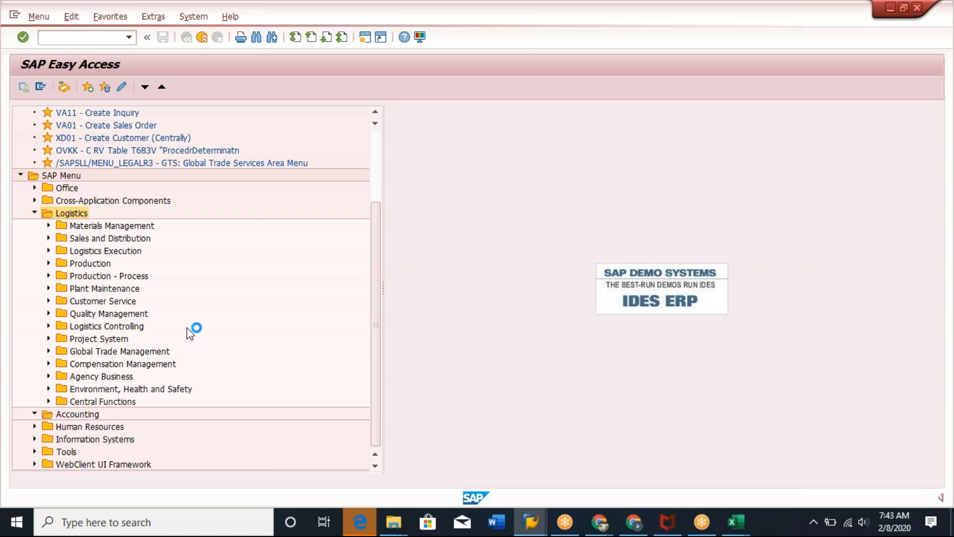
scroll(189, 326, down, 3)
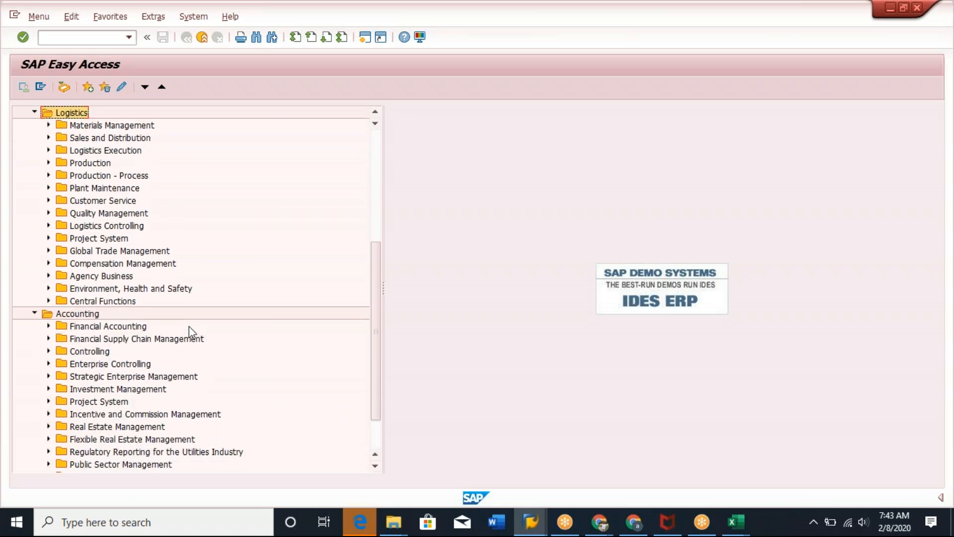
scroll(189, 326, down, 1)
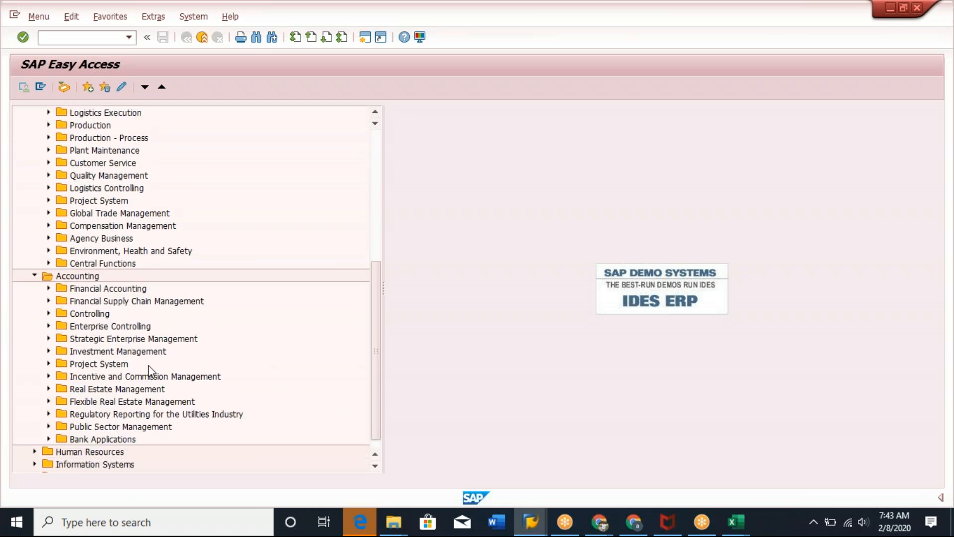
scroll(237, 347, down, 1)
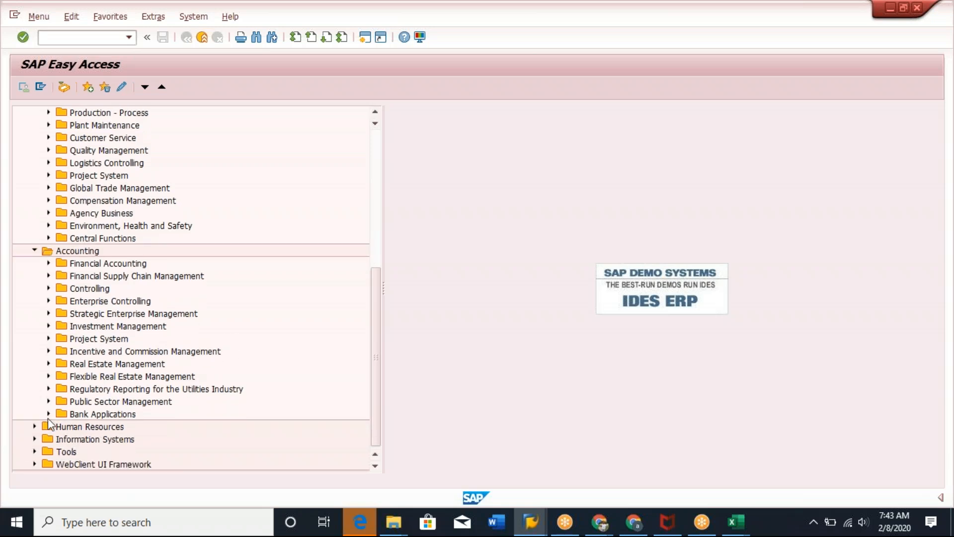
click(35, 426)
scroll(225, 326, down, 3)
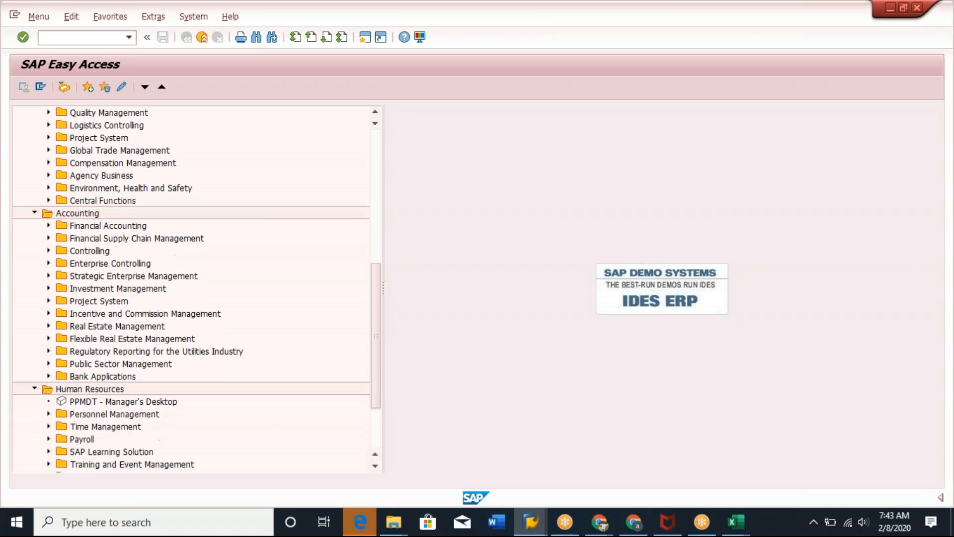
scroll(225, 326, down, 1)
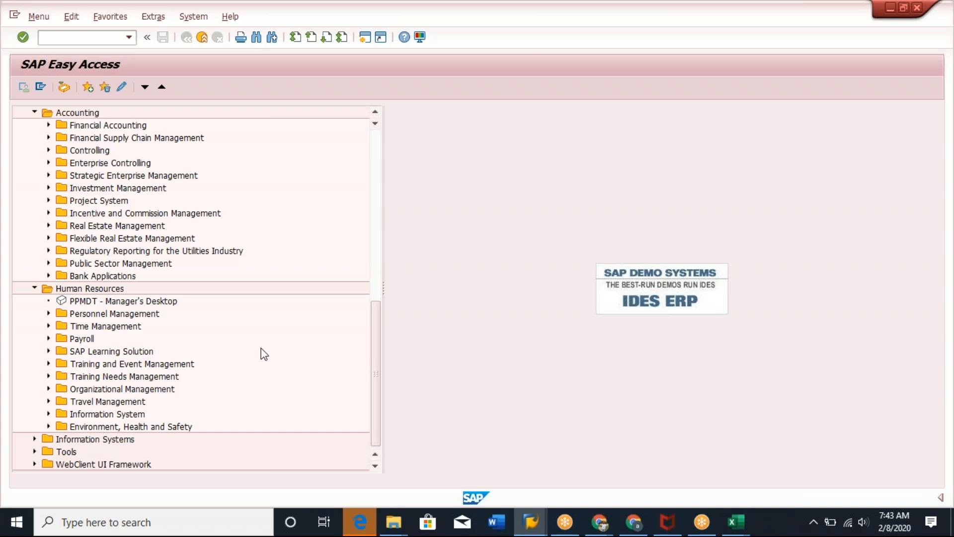
scroll(261, 348, up, 3)
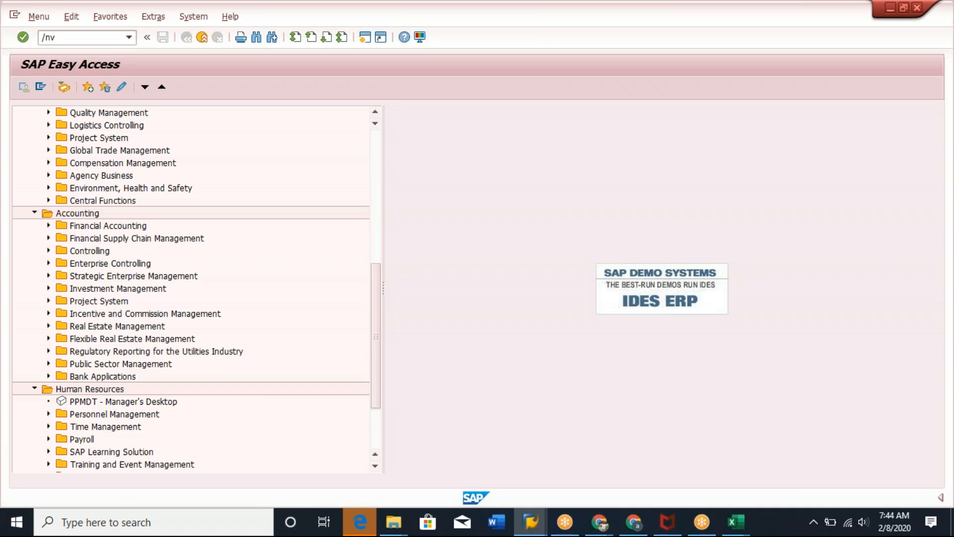
Start the Create Customer (Sales) transaction and choose account group 0001 Sold-to party.
key(Return)
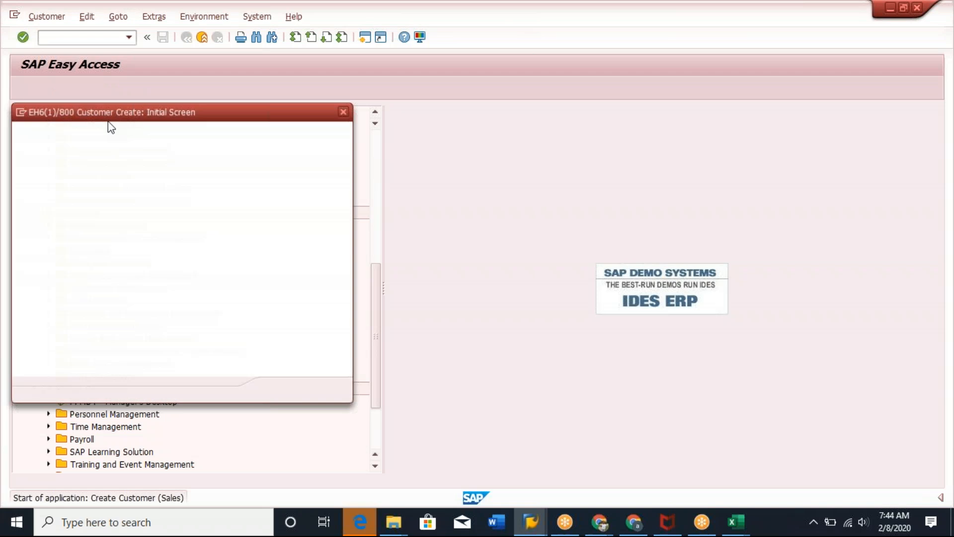
click(288, 133)
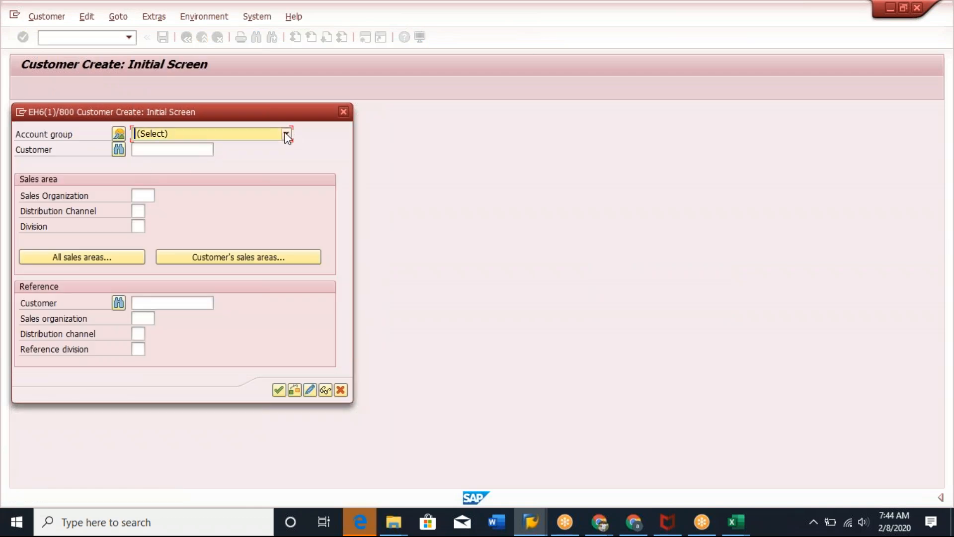
click(287, 133)
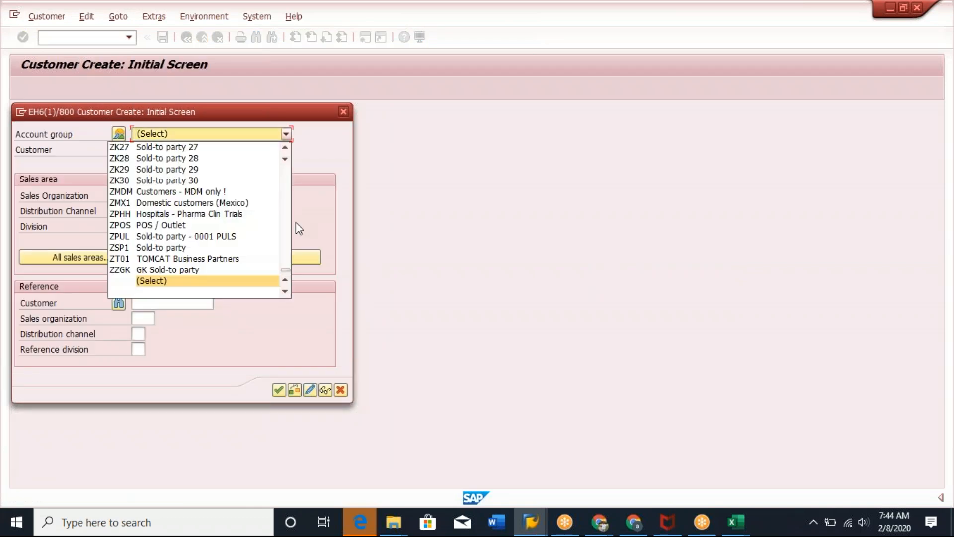
drag(285, 270, 183, 145)
click(183, 146)
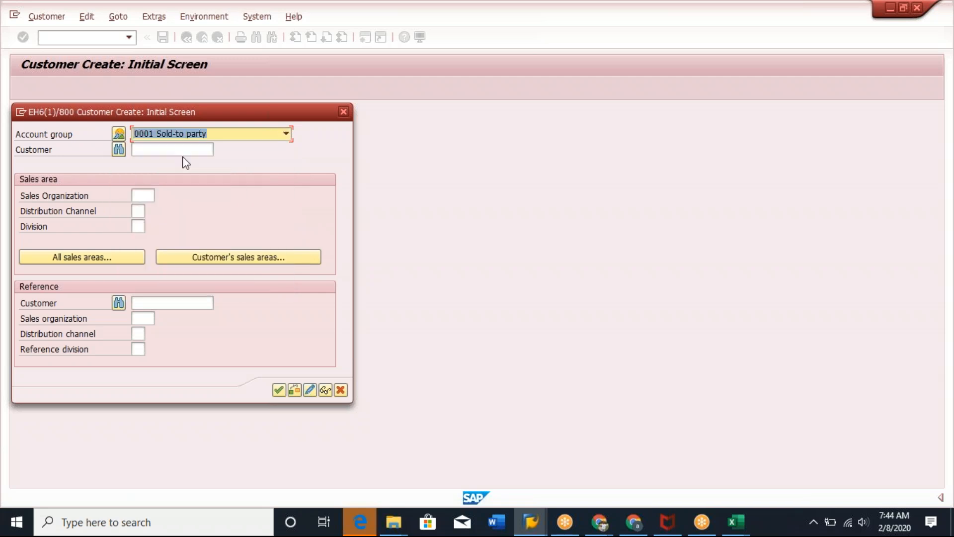
click(181, 149)
click(204, 255)
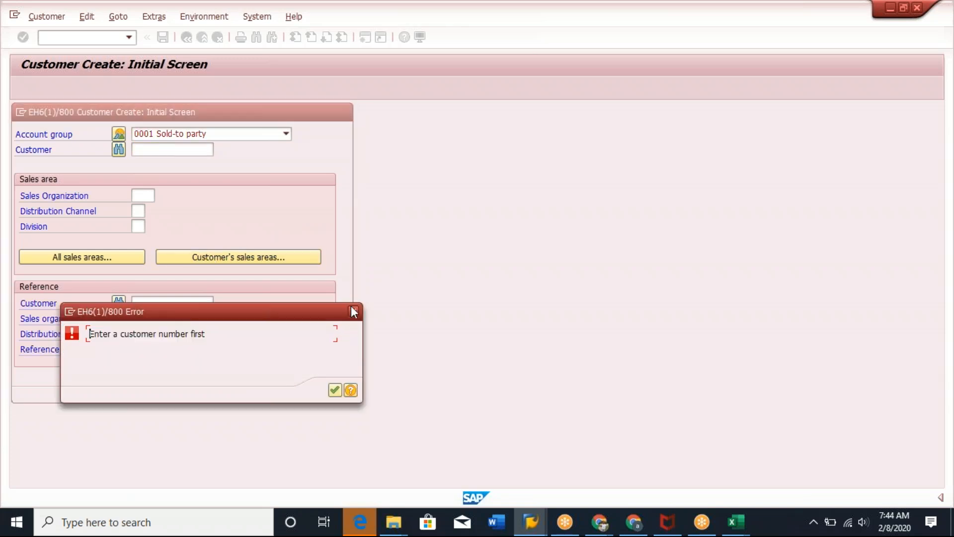
click(353, 312)
Enter customer 100001 with sales organization 0001, distribution channel 01 and division 01.
click(162, 150)
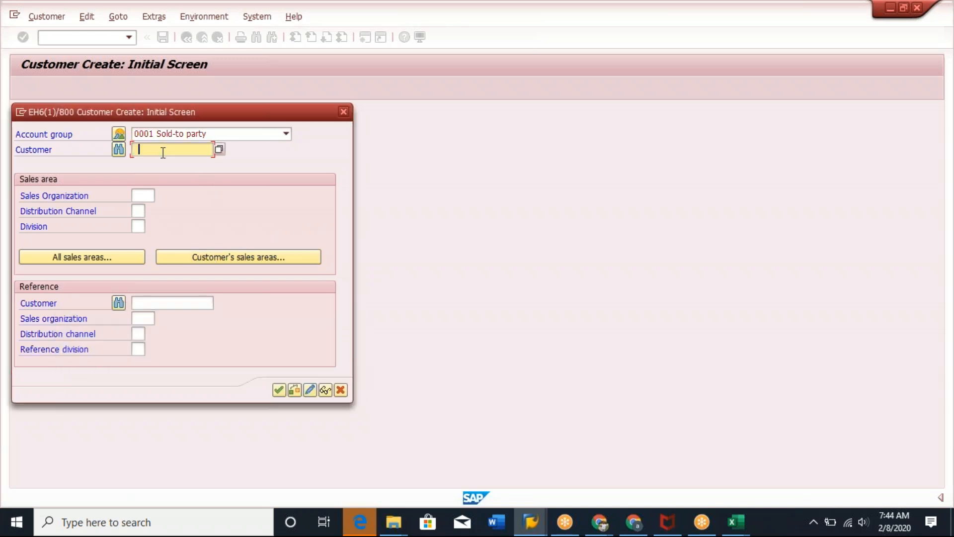
click(147, 163)
click(150, 196)
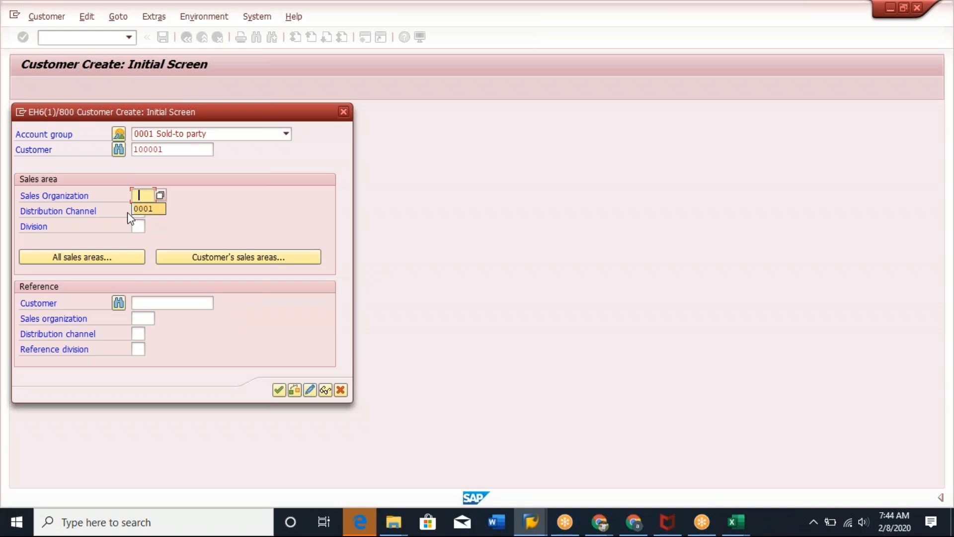
click(149, 209)
click(138, 210)
click(142, 225)
click(139, 227)
click(141, 240)
Remove the customer number and continue to the general data screen.
click(279, 391)
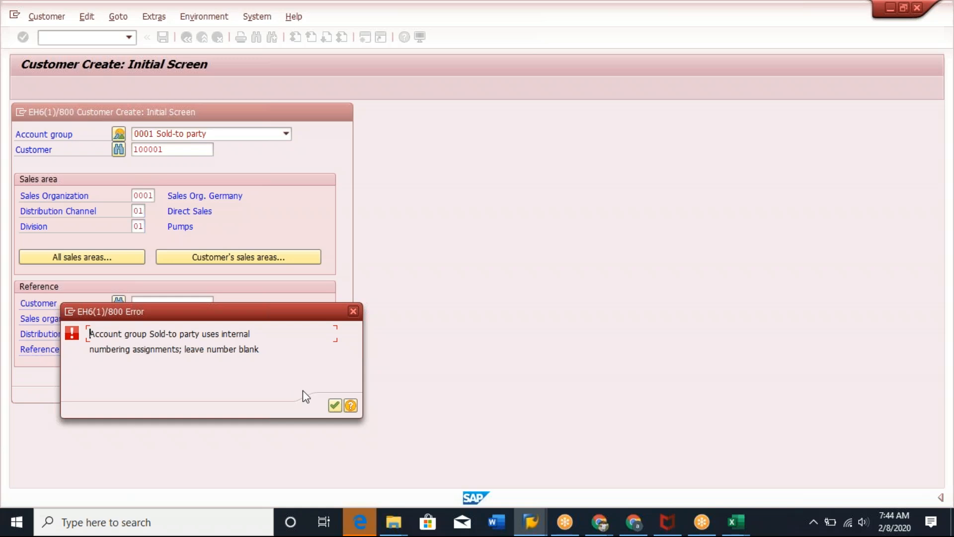
click(335, 406)
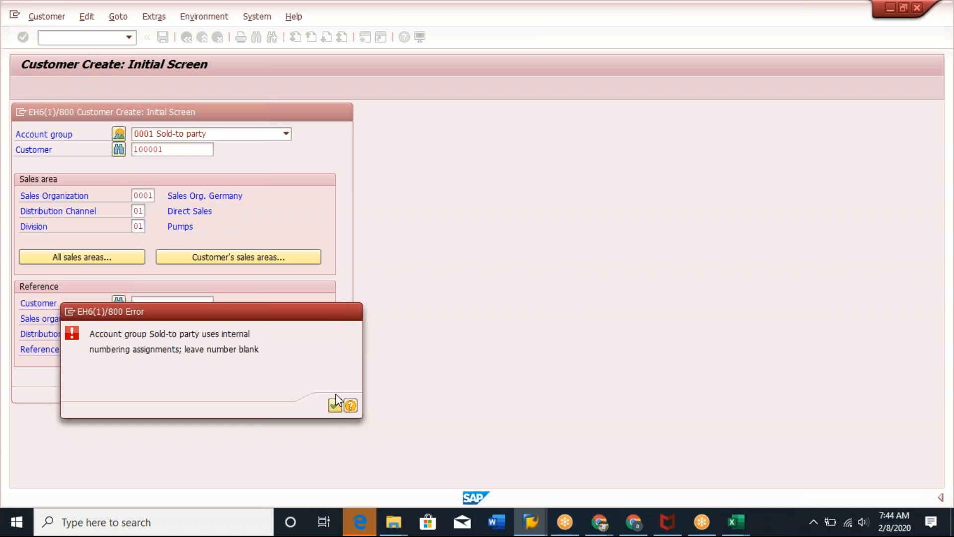
click(171, 150)
key(BackSpace)
key(BackSpace)
key(BackSpace)
key(BackSpace)
key(BackSpace)
key(BackSpace)
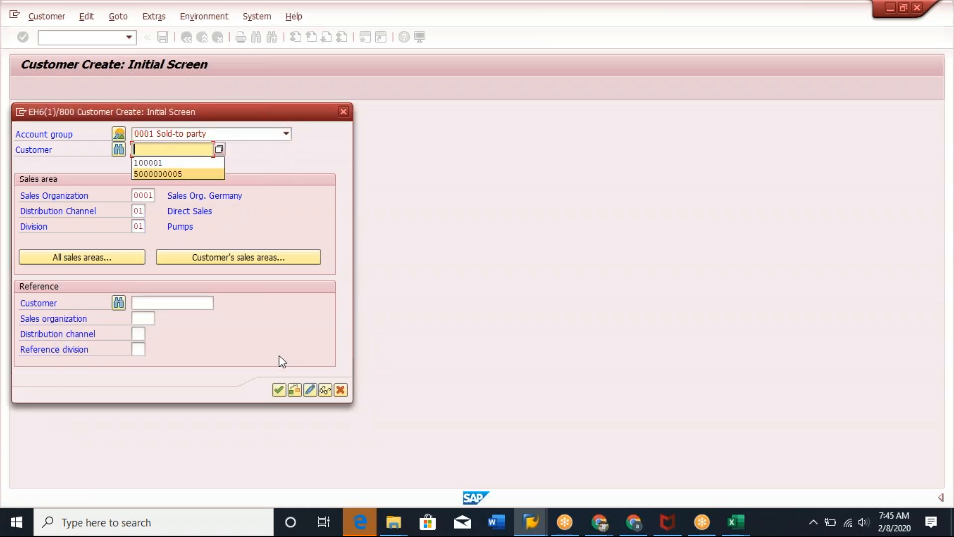
click(279, 390)
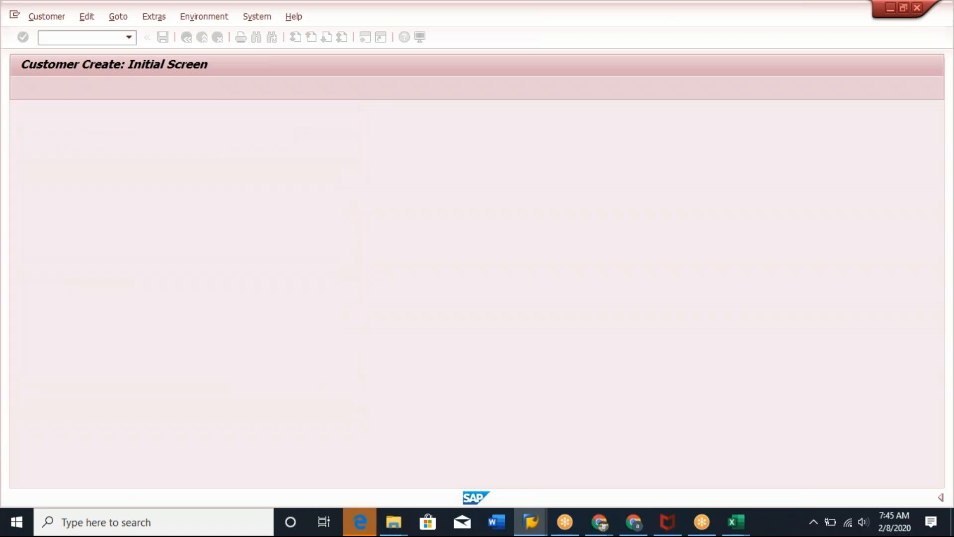
Set the title to Company and the name to Genovus Business Solutions.
click(279, 204)
click(149, 216)
click(161, 219)
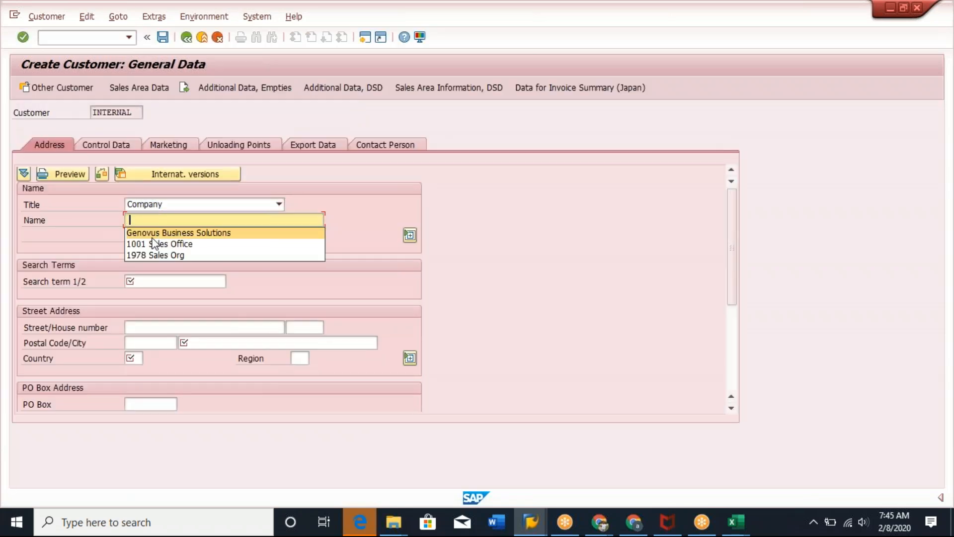
click(188, 232)
Enter Genovus1 as the search term.
click(172, 288)
text(G)
click(158, 292)
text(1)
Set the city to FORTSON and the country to US in the street address.
click(223, 343)
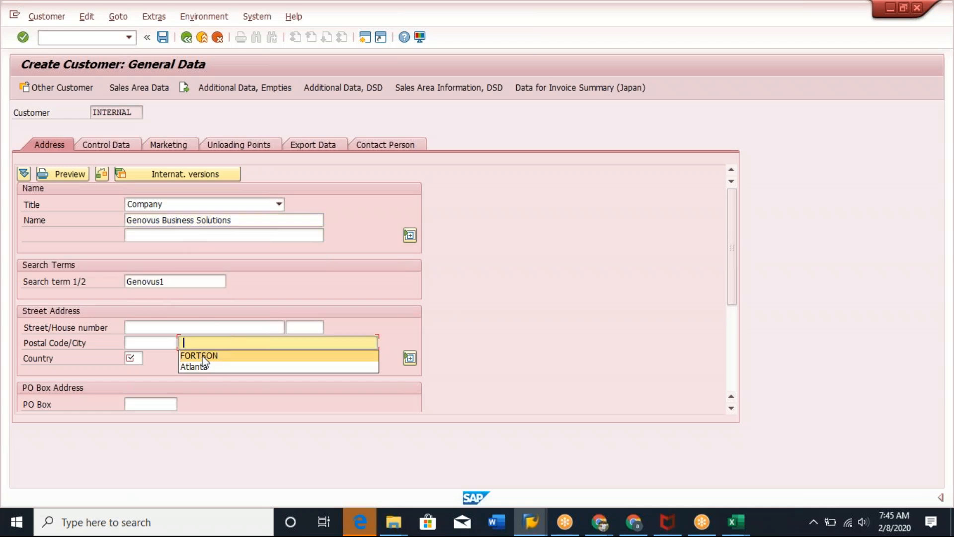
click(206, 358)
click(132, 358)
click(135, 372)
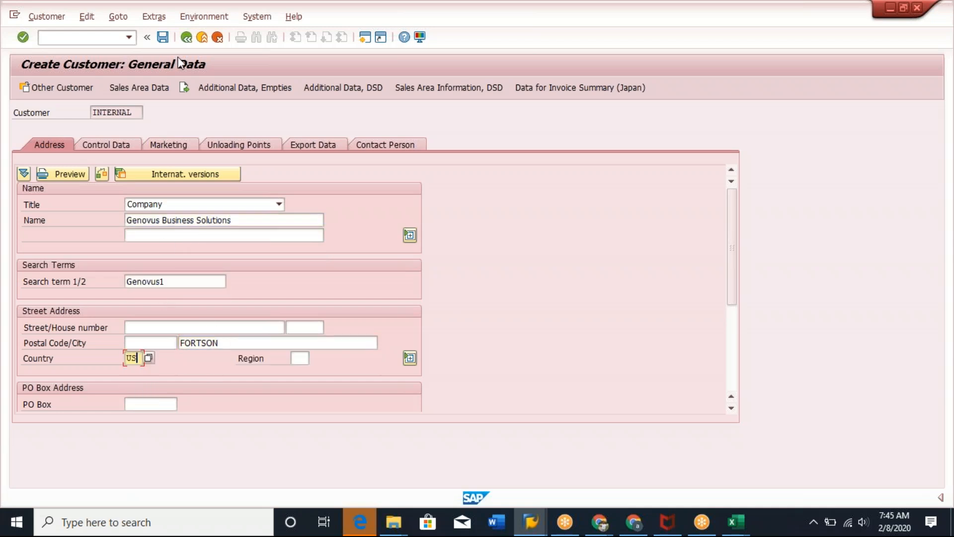
Save the general data and continue past the list of possible duplicate customers.
click(162, 37)
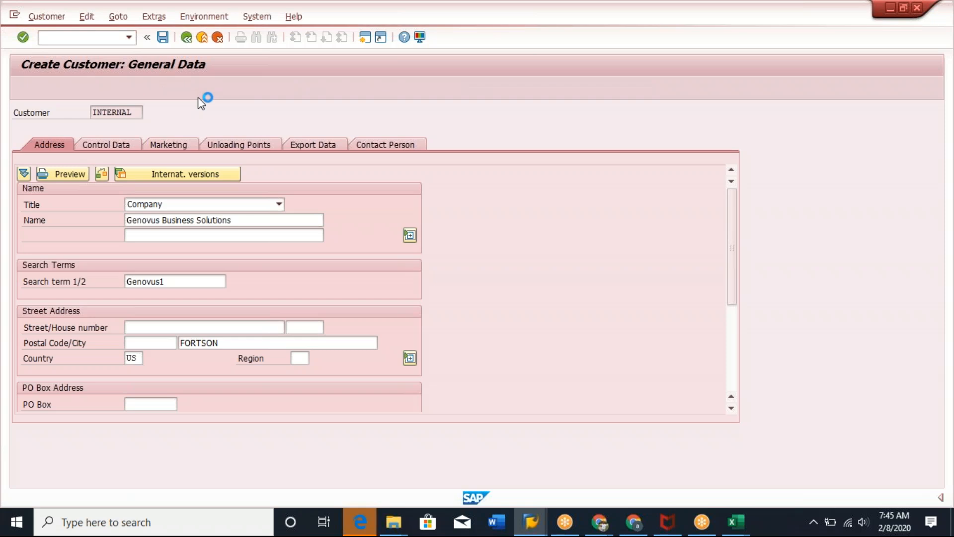
click(335, 390)
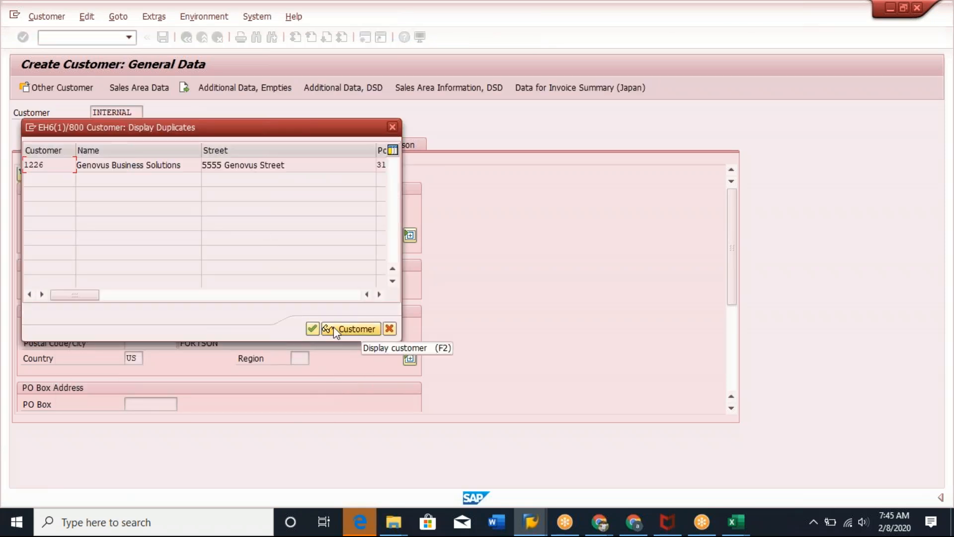
click(312, 328)
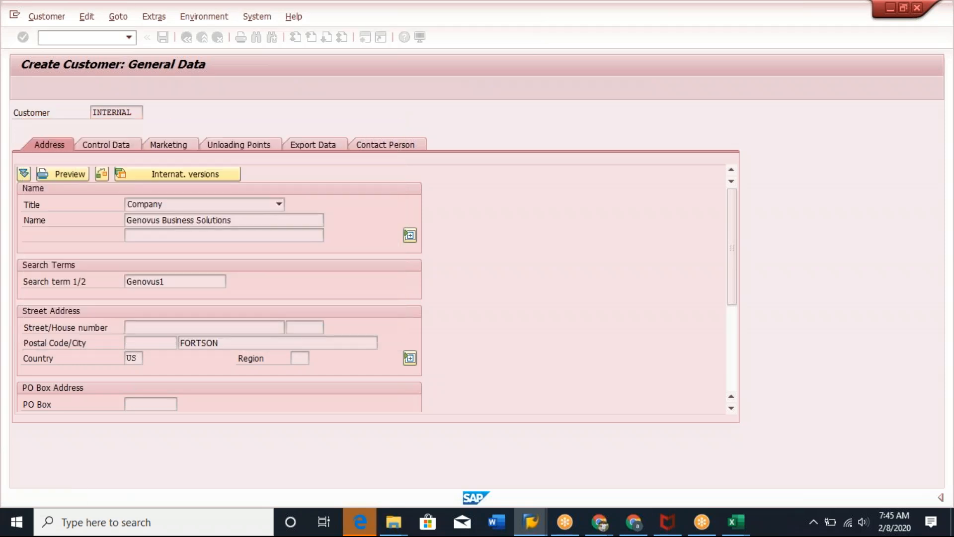
Open the sales area data and fill in the delivery priority and shipping conditions on the Shipping tab.
click(111, 418)
click(98, 191)
click(131, 235)
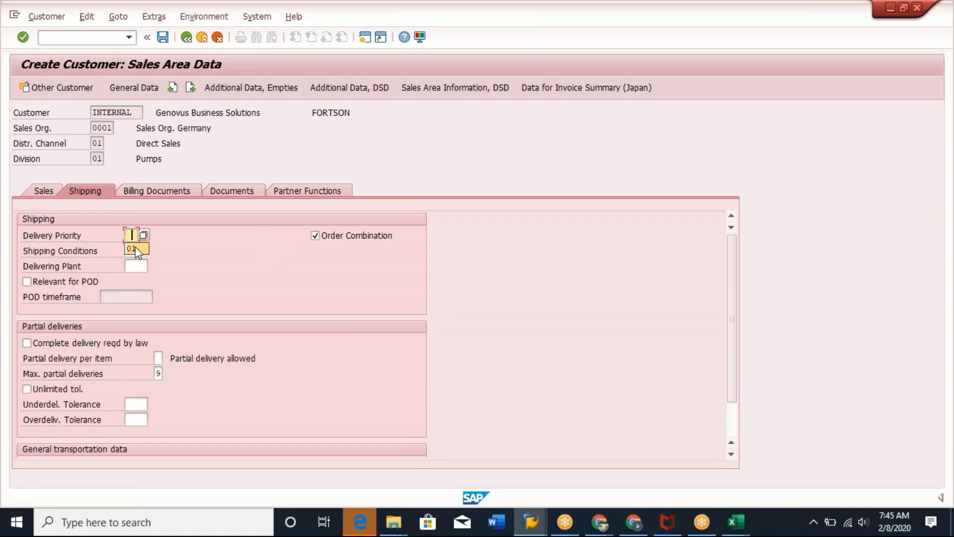
click(131, 251)
click(130, 264)
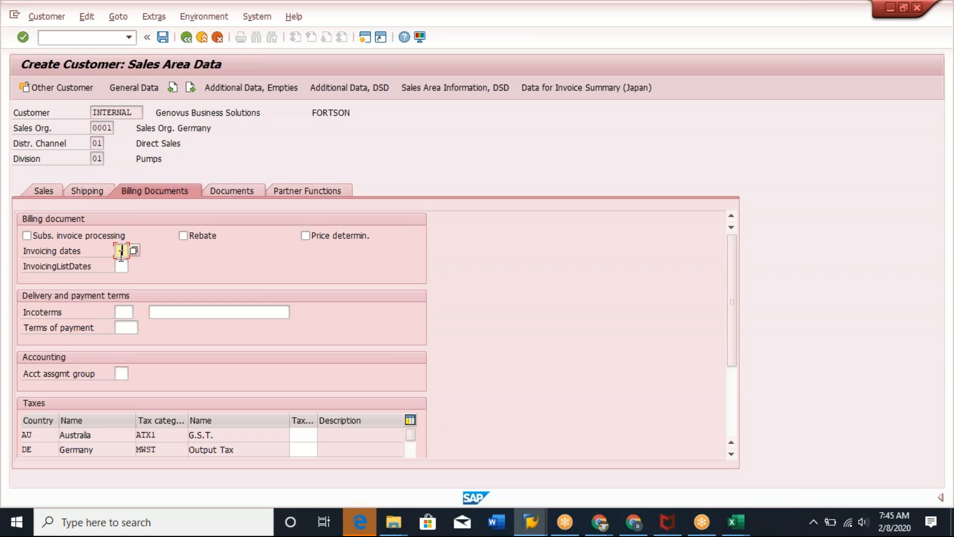
On the billing documents, set Incoterms to CFR with location CFR and terms of payment to 0001.
click(123, 267)
click(126, 313)
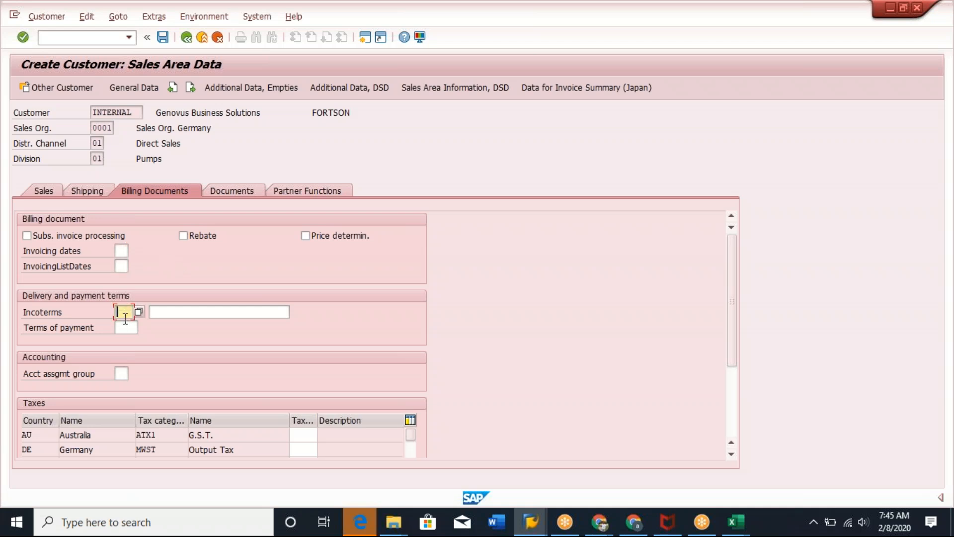
click(123, 328)
click(125, 327)
click(123, 341)
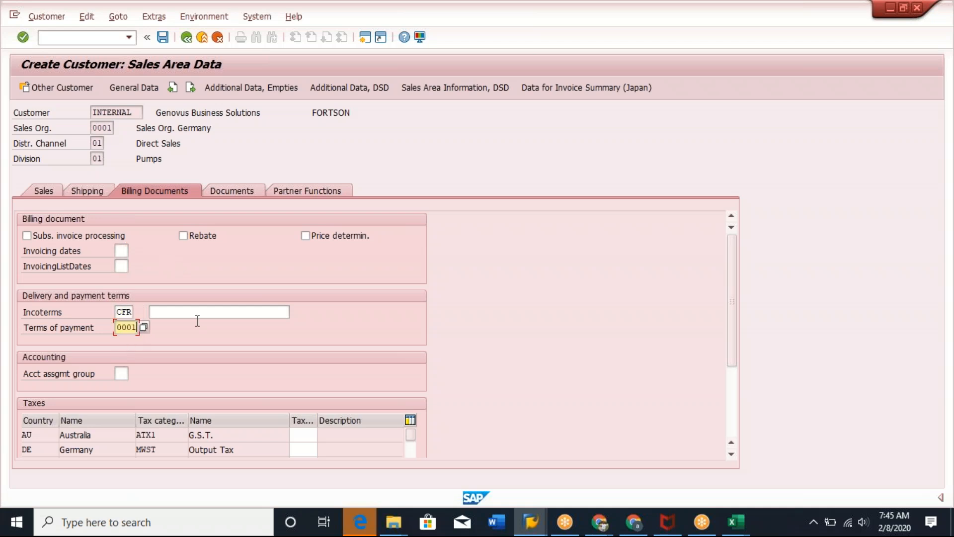
click(206, 314)
text(CFR)
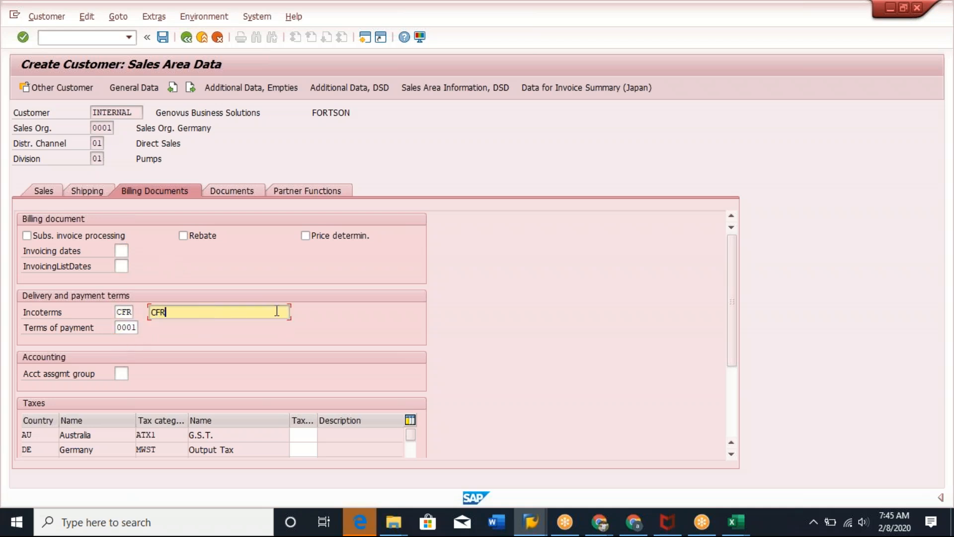
Set the tax classification to 0 for every country in the taxes table and save the customer.
click(310, 436)
text(0)
click(302, 445)
text(0)
key(Return)
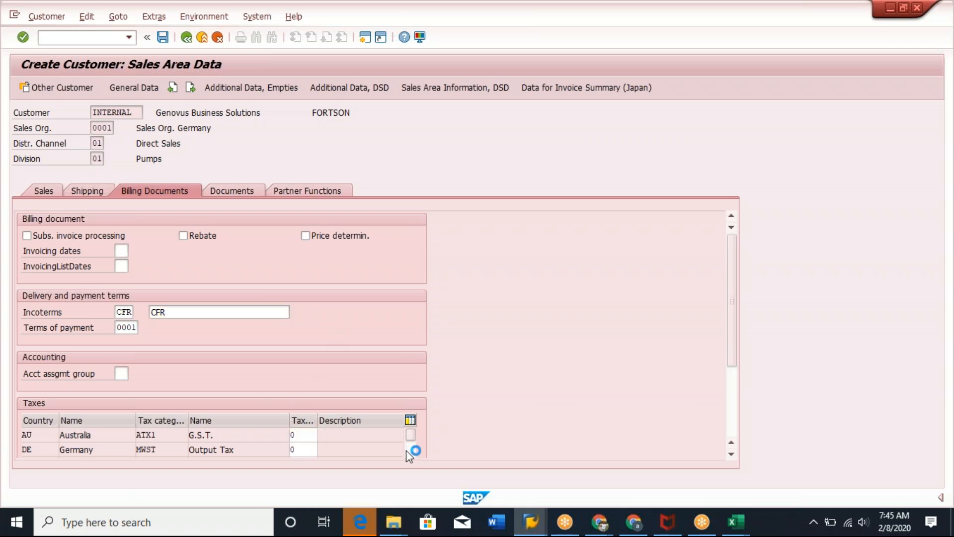
text(0)
key(Return)
text(0)
key(Return)
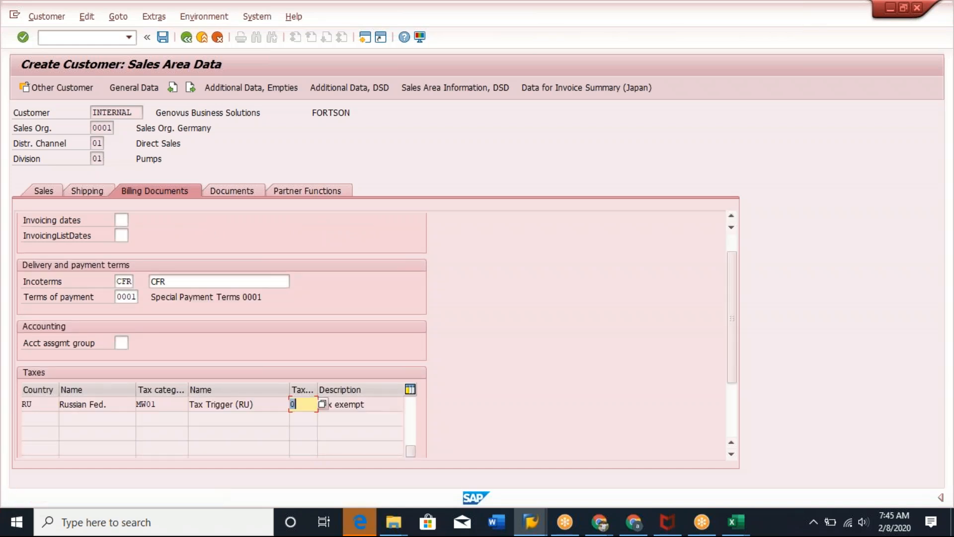
click(163, 37)
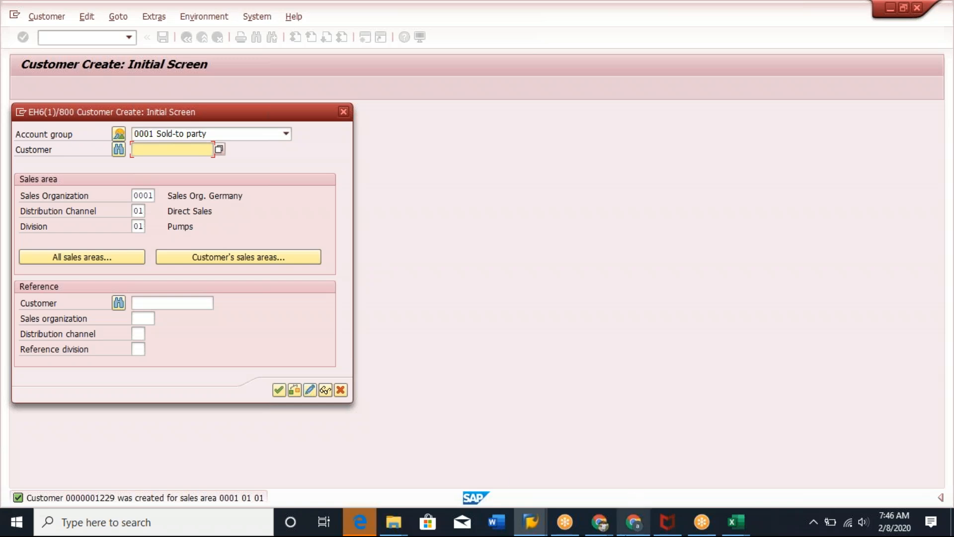
Switch to the SAP SD Master Sheet workbook in Excel and enter Development System in cell A6.
click(870, 36)
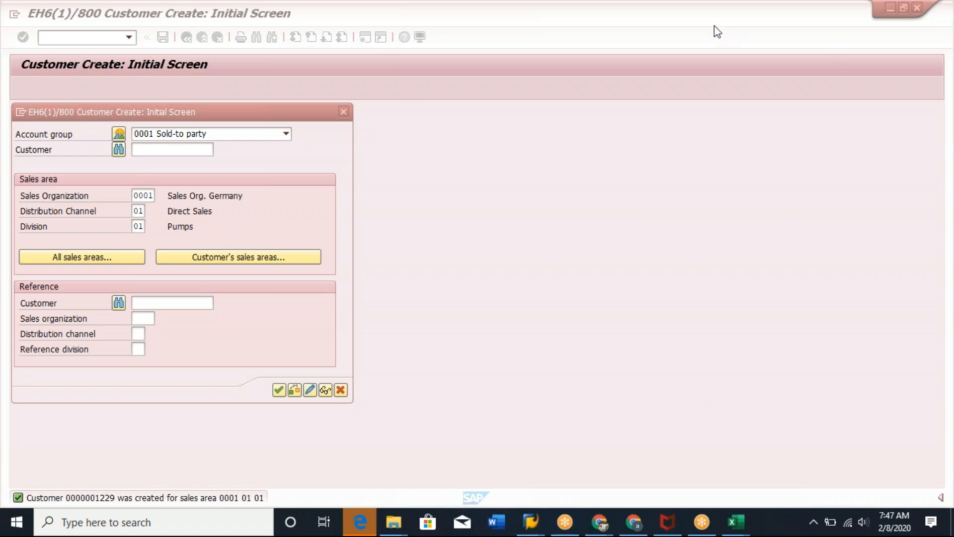
mouse_move(736, 522)
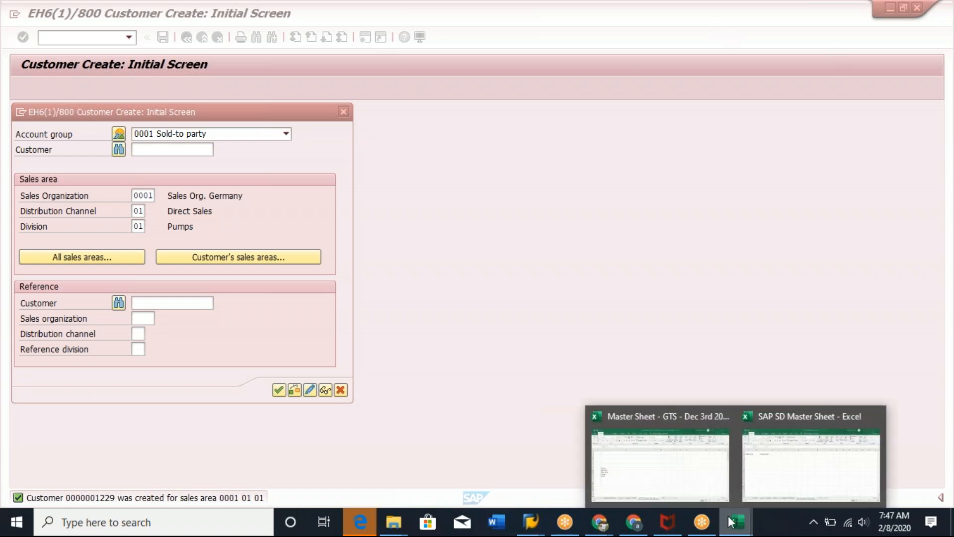
click(802, 472)
click(85, 275)
click(48, 233)
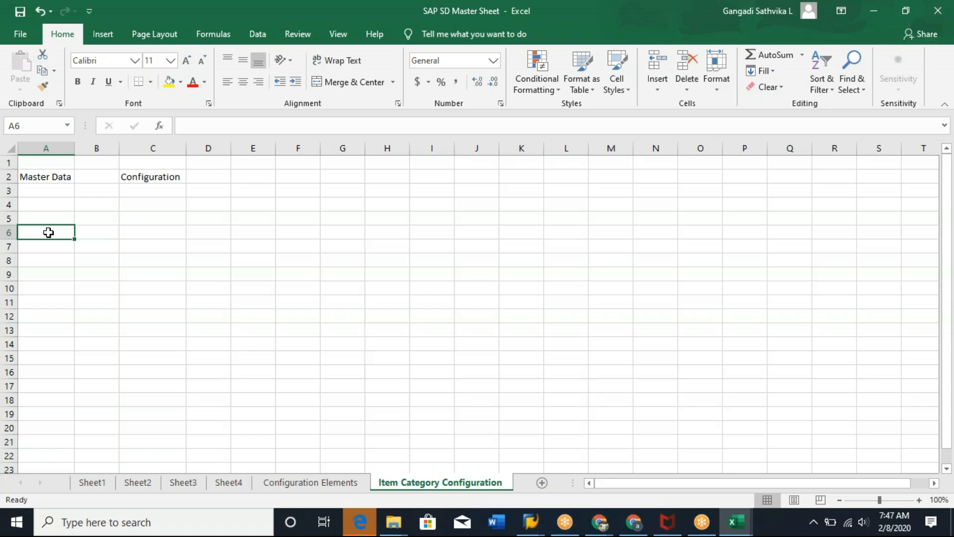
text(Devic)
key(BackSpace)
key(BackSpace)
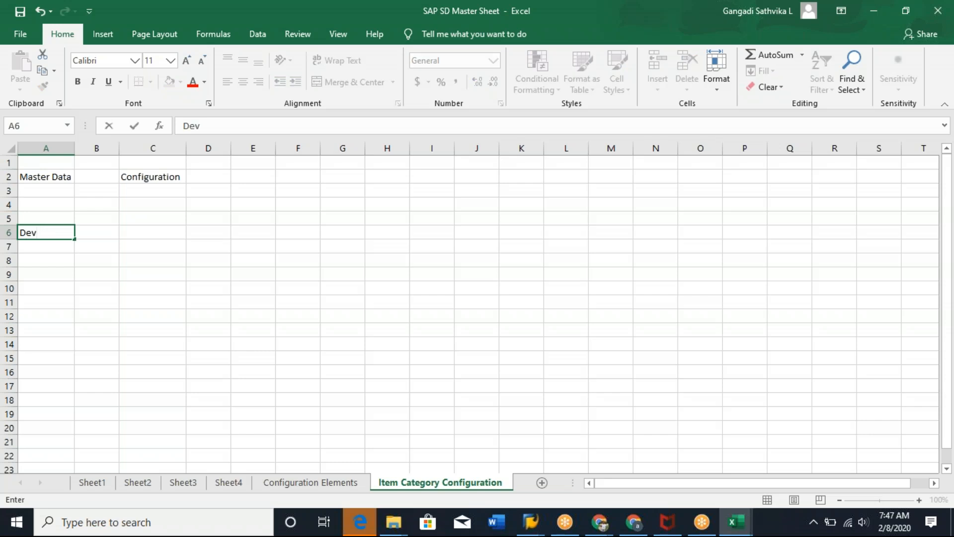
text(elopment System)
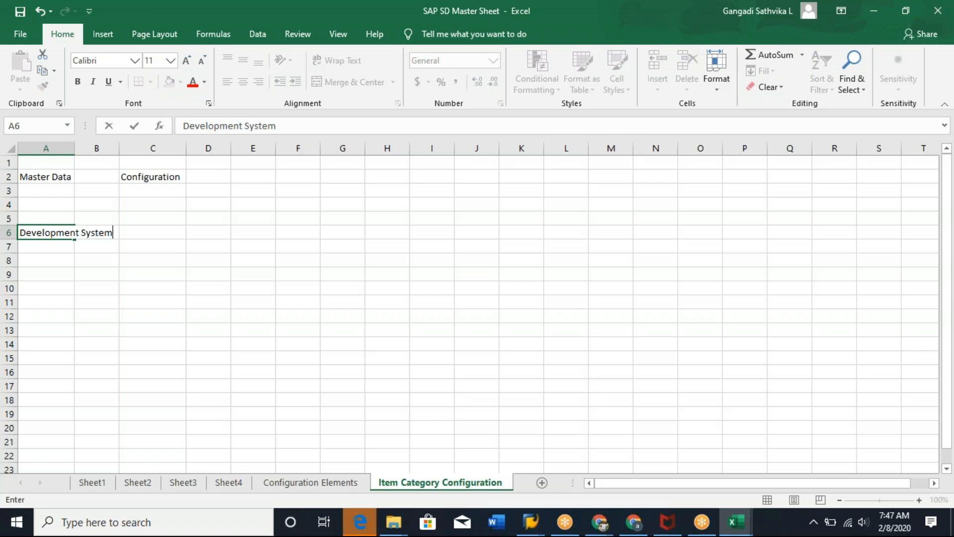
Autofit column A and enter Quality System in cell B6.
click(115, 333)
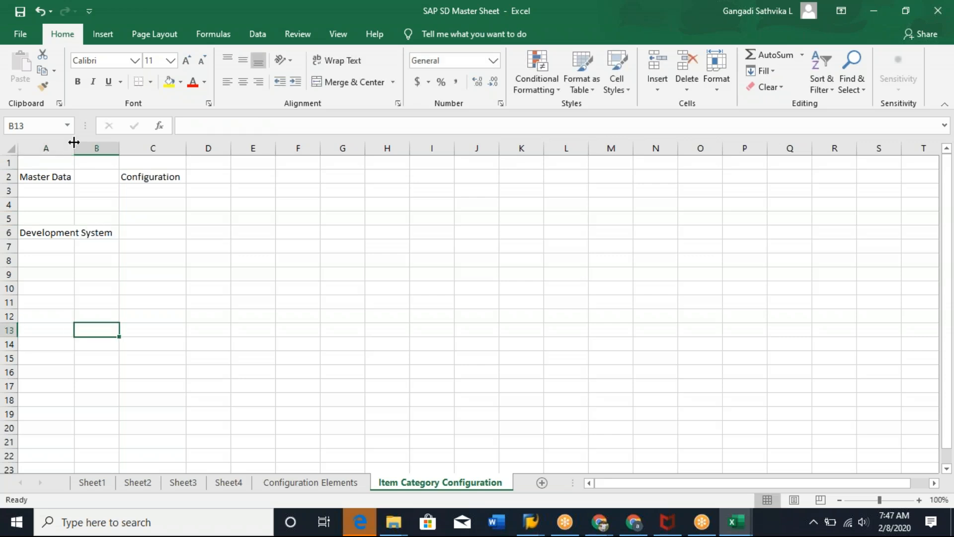
double_click(75, 148)
click(148, 236)
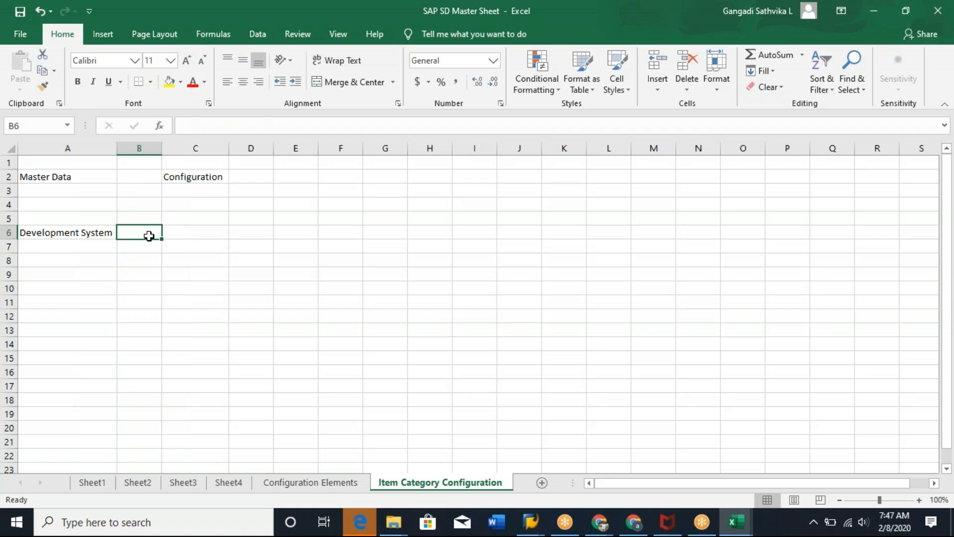
text(Quality System)
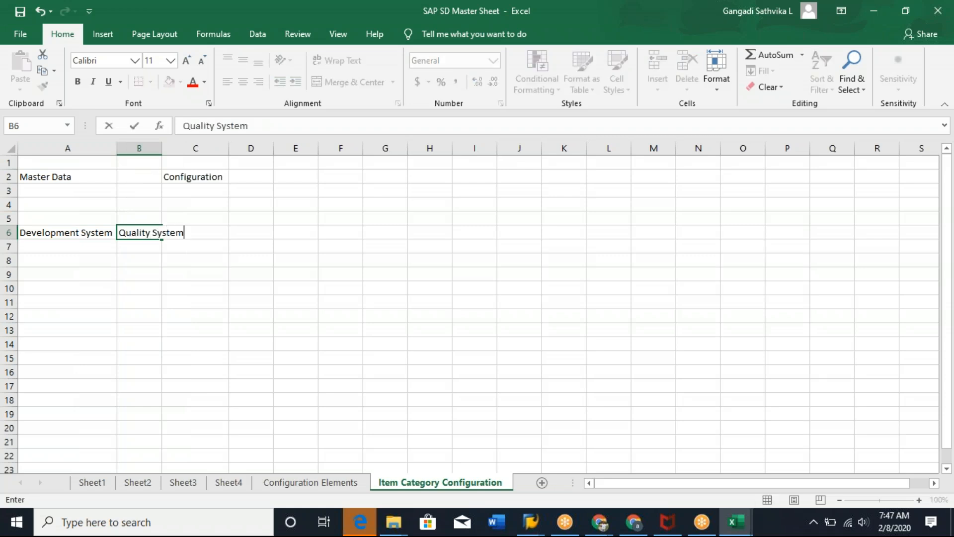
Widen column B and enter Production System in cell C6.
click(237, 341)
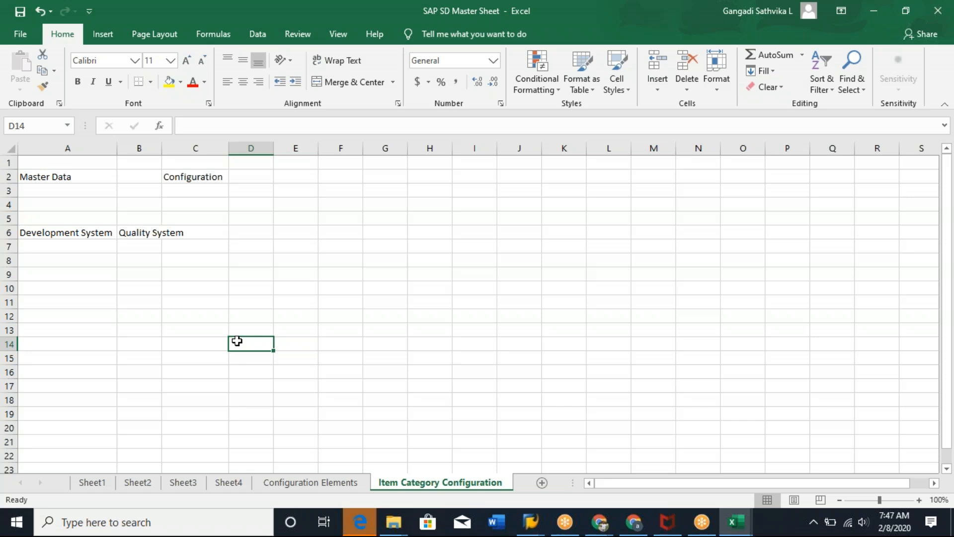
drag(162, 148, 190, 148)
click(220, 236)
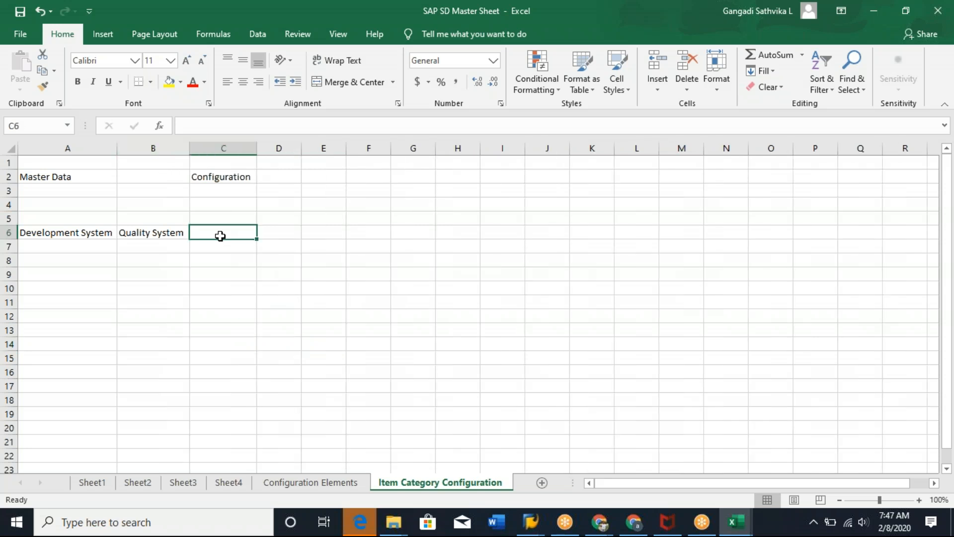
text(Produc)
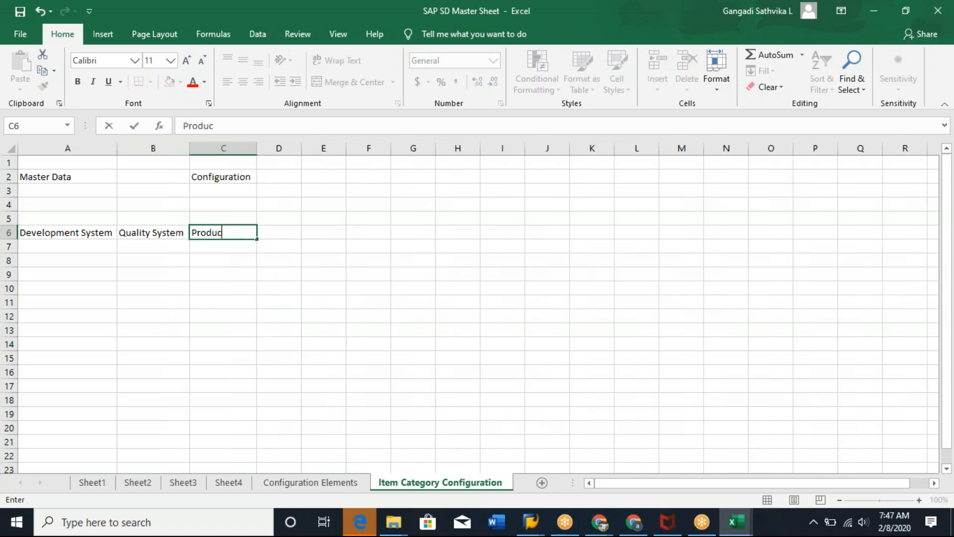
text(tion System)
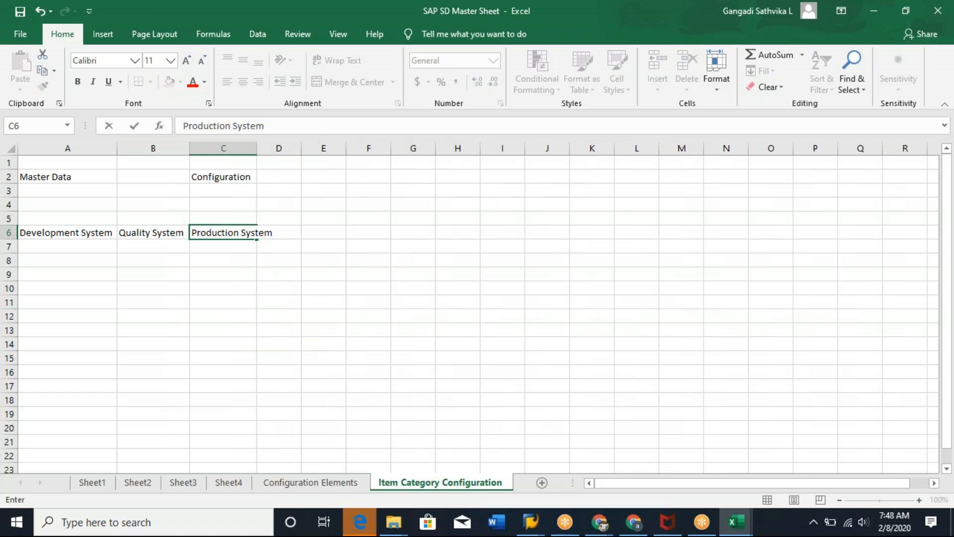
Widen column C to fit the Production System text.
click(271, 329)
drag(256, 144, 276, 145)
click(281, 242)
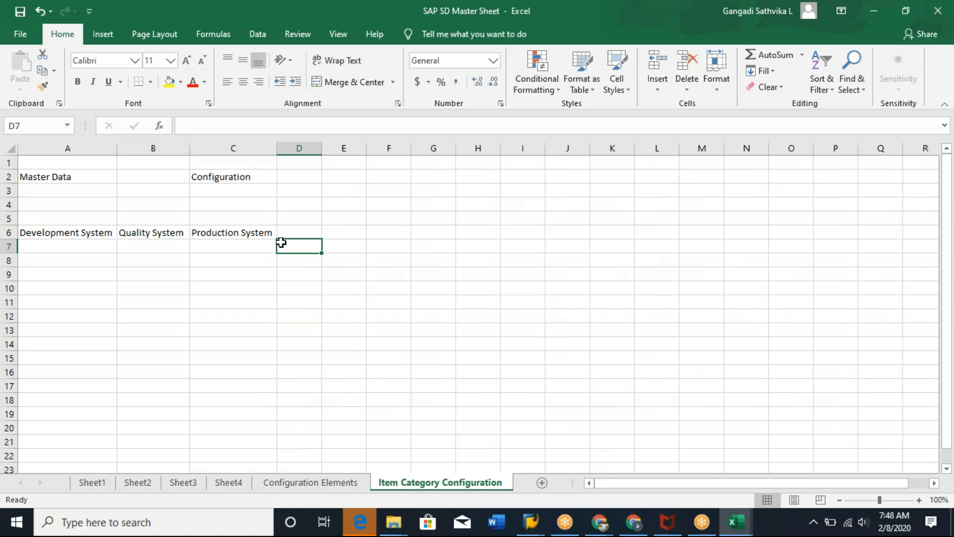
click(44, 178)
click(230, 177)
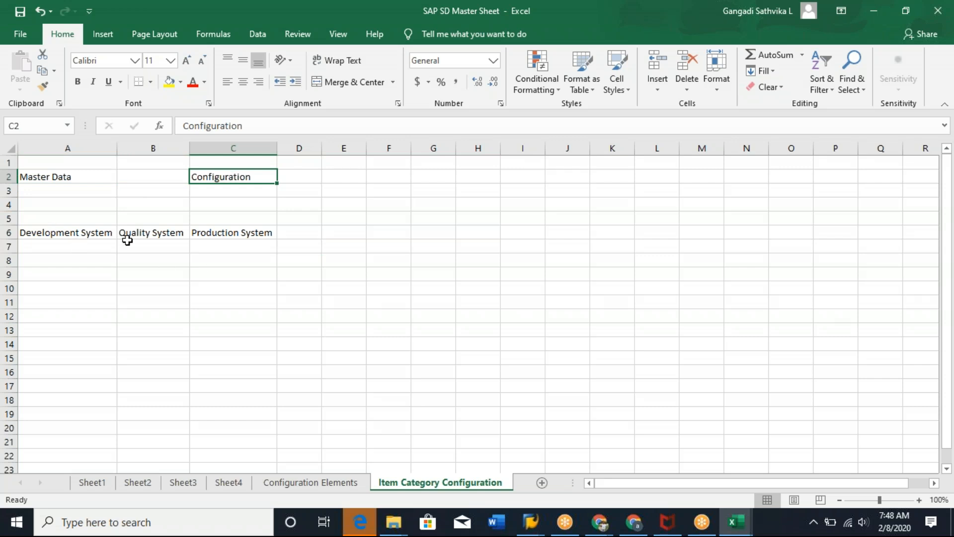
click(81, 234)
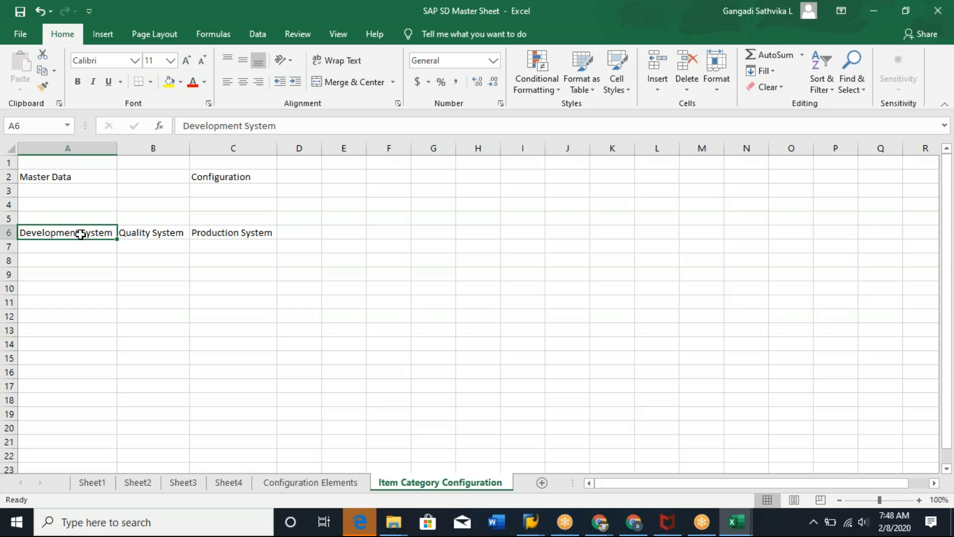
drag(85, 233, 262, 245)
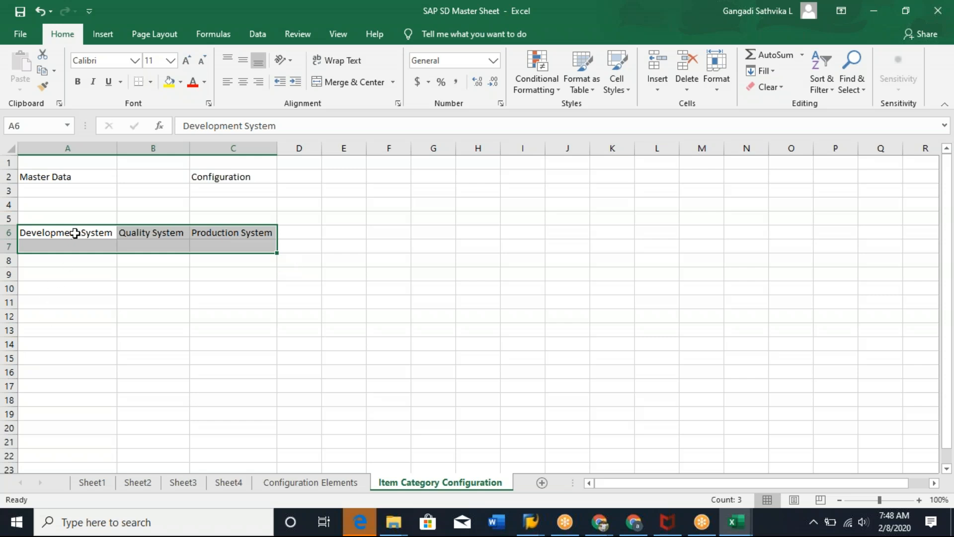
Copy Development System and Quality System from row 6 into cells A9 and B9.
click(57, 232)
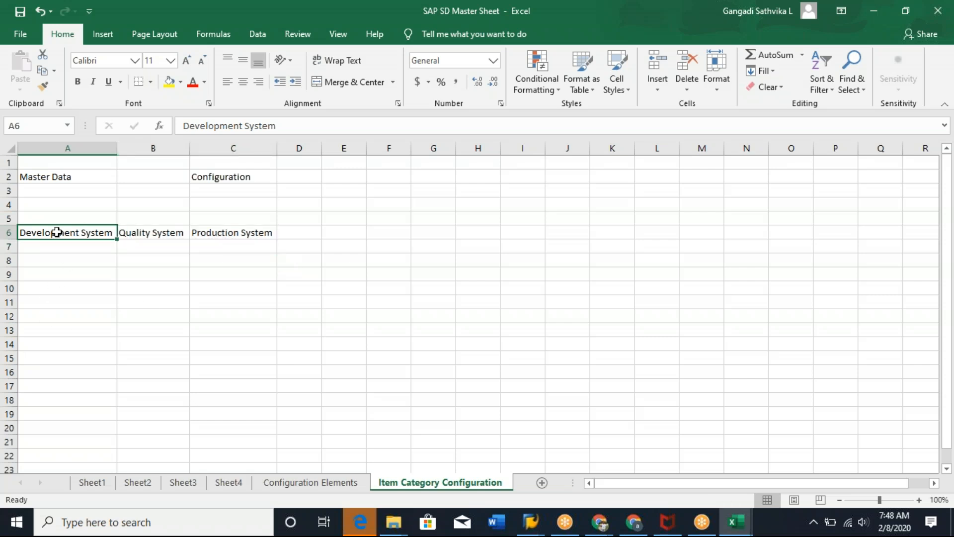
key(ctrl+c)
click(50, 274)
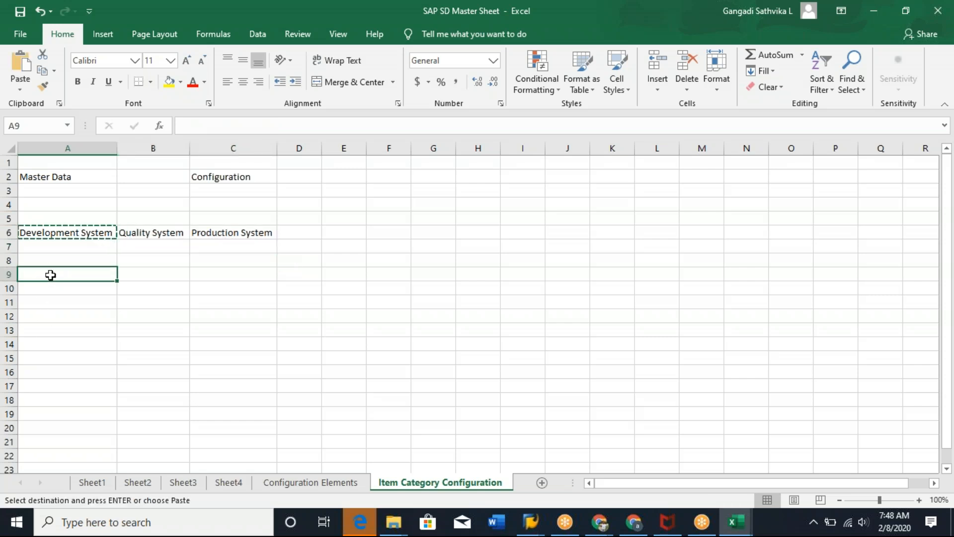
key(ctrl+v)
click(149, 233)
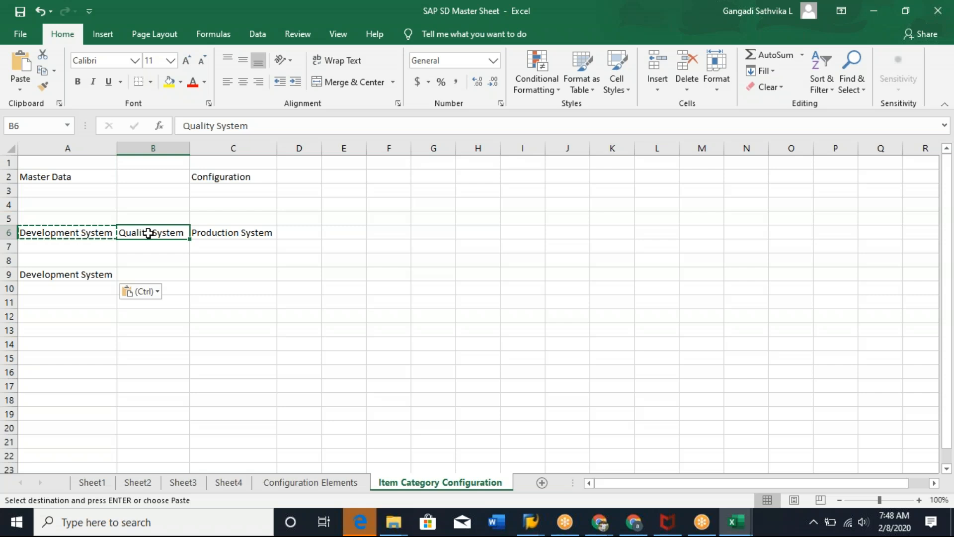
key(ctrl+c)
click(132, 275)
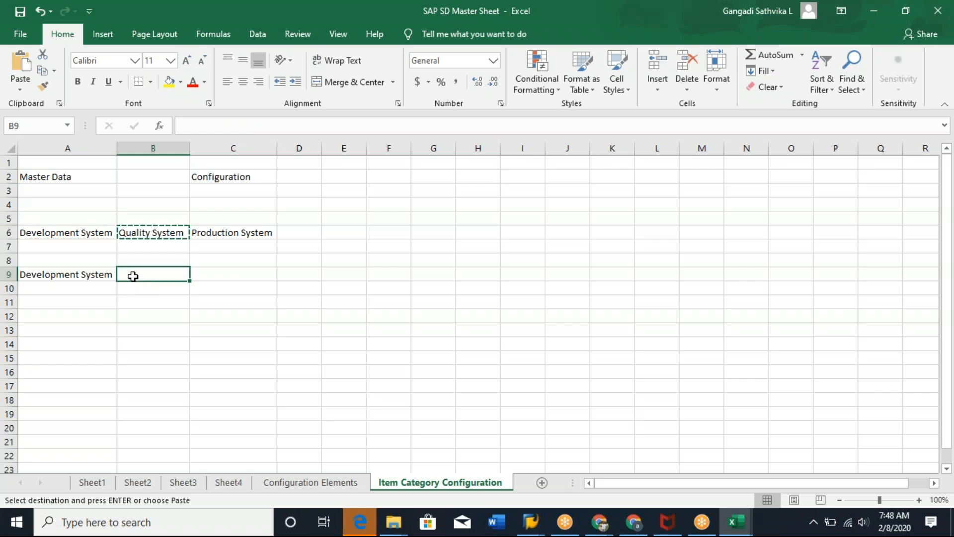
key(ctrl+v)
Enter UAT in cell C9 and copy Production System from C6 into D9.
click(217, 279)
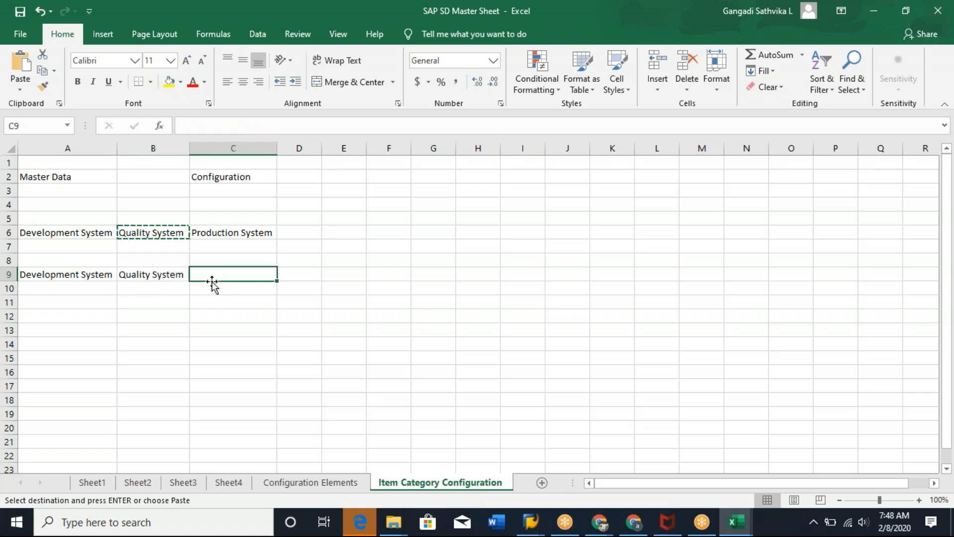
text(UAT)
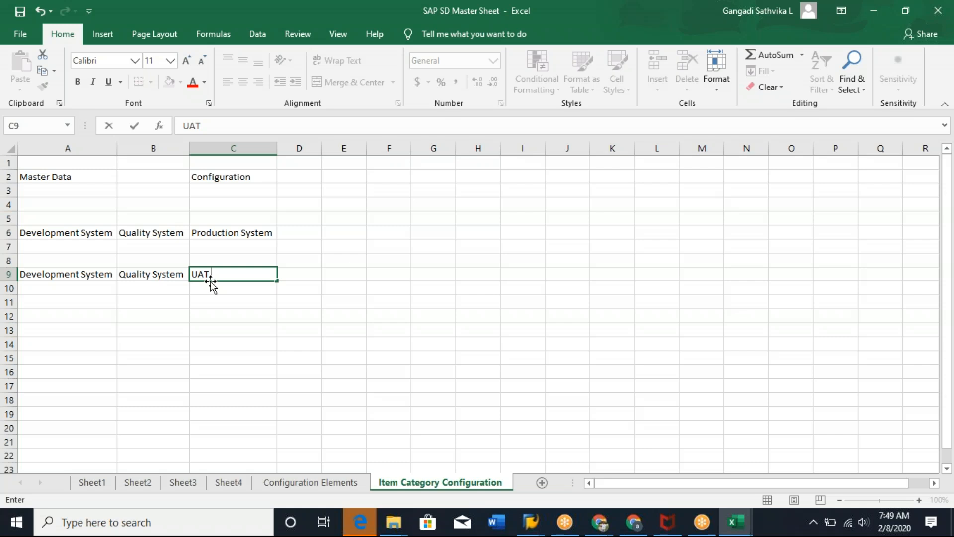
key(Return)
key(Return)
click(239, 234)
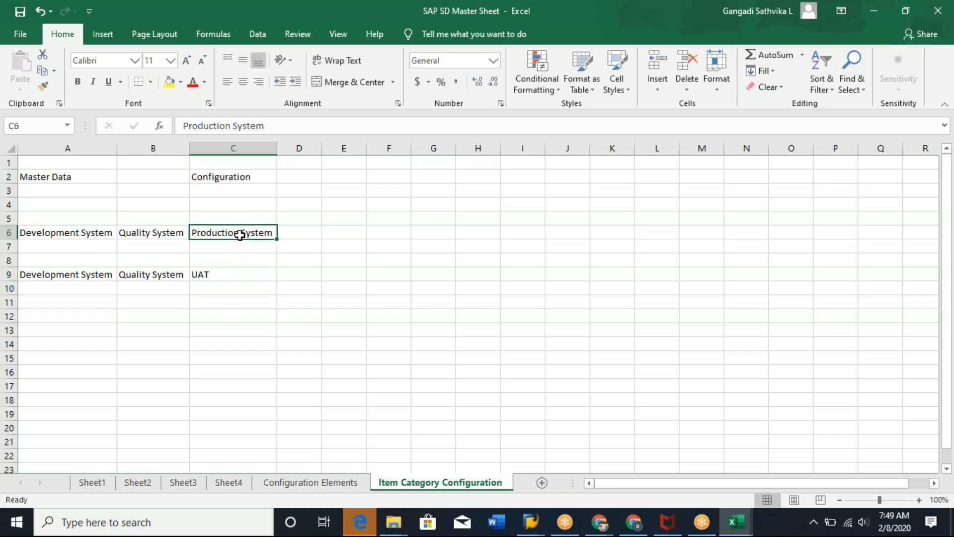
key(ctrl+c)
click(297, 273)
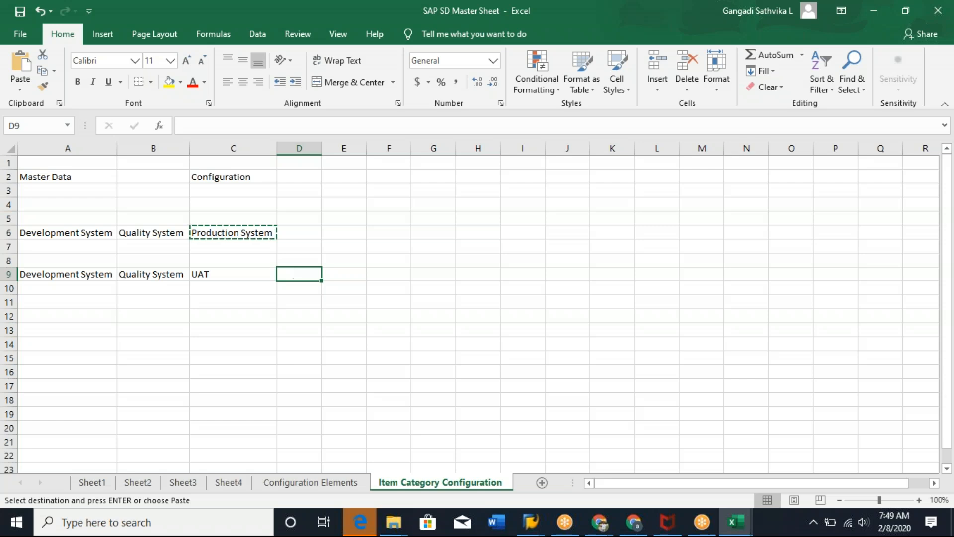
key(ctrl+v)
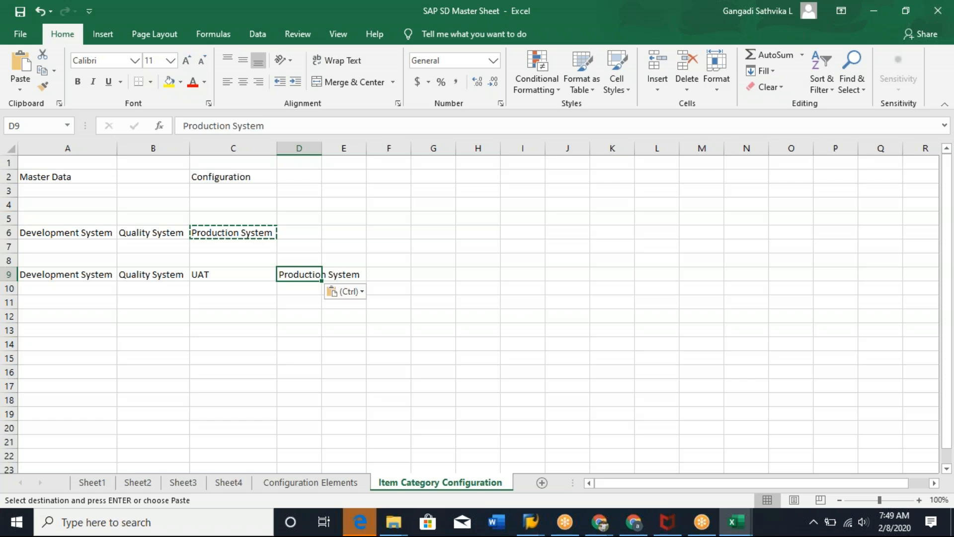
Autofit column D to fit the Production System text in row 9.
click(82, 276)
click(159, 277)
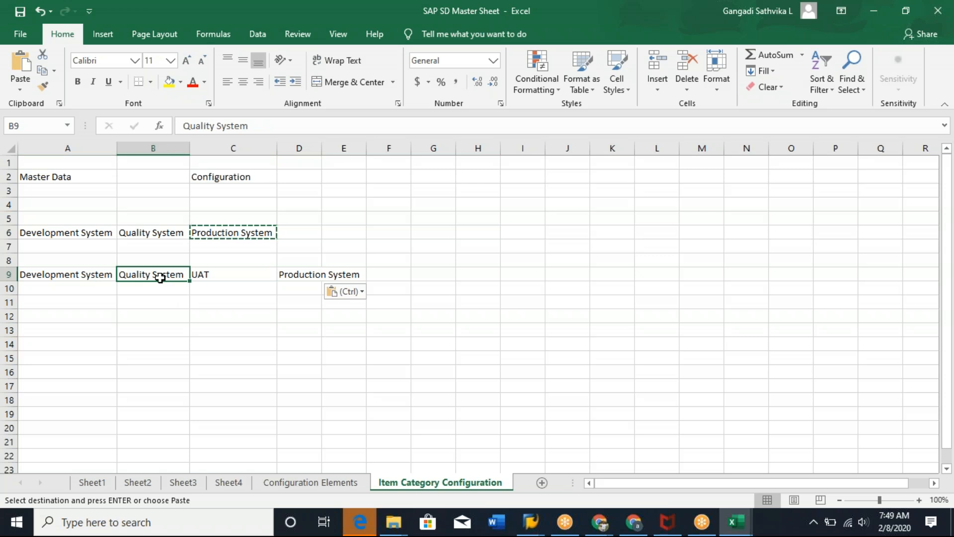
click(215, 274)
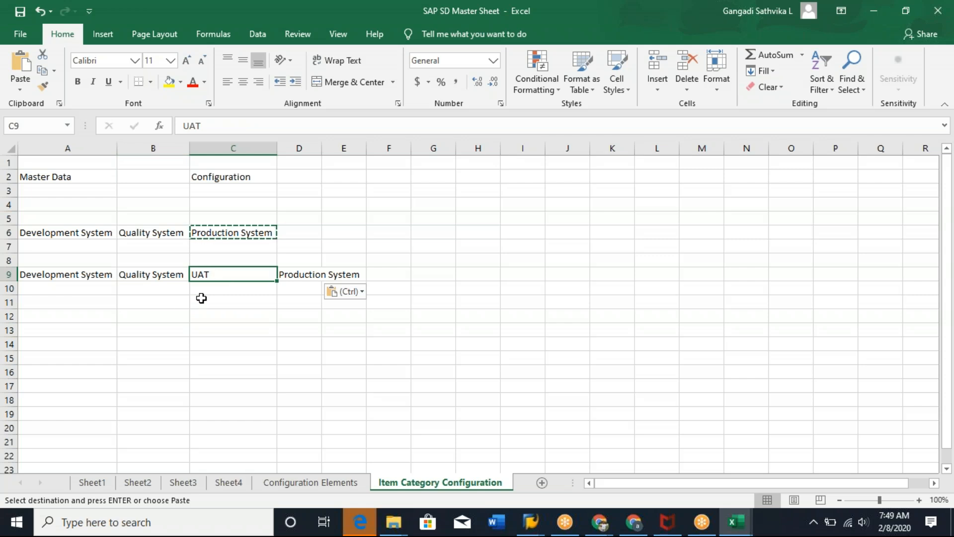
click(168, 274)
click(240, 274)
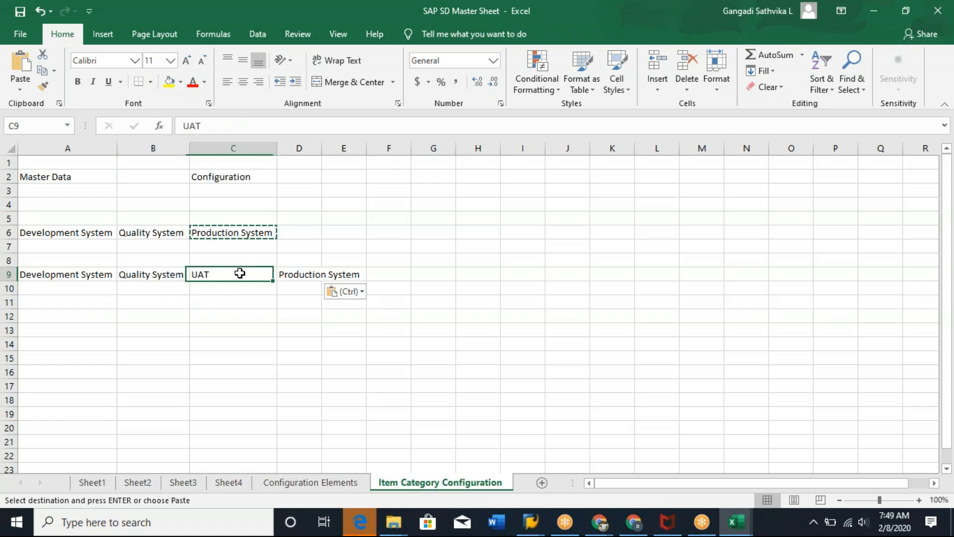
click(306, 278)
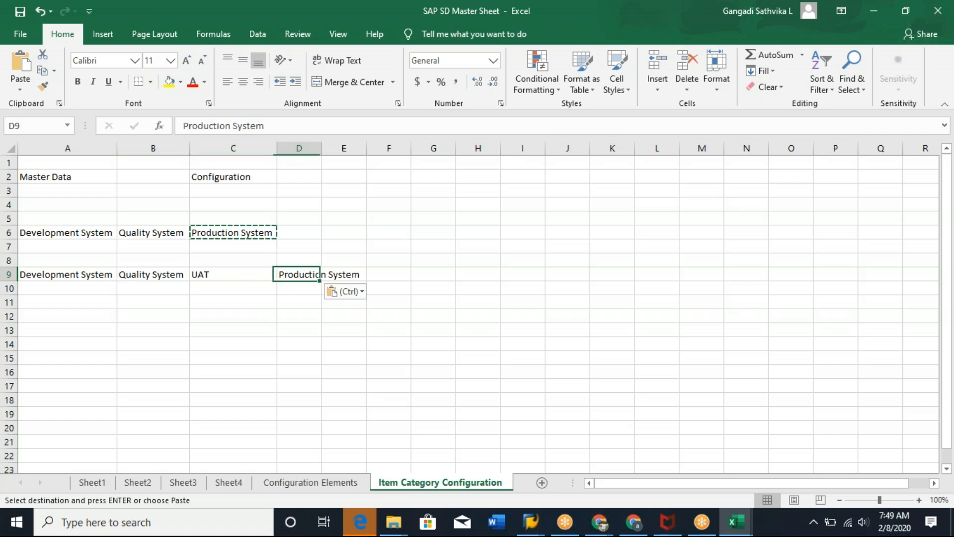
double_click(321, 148)
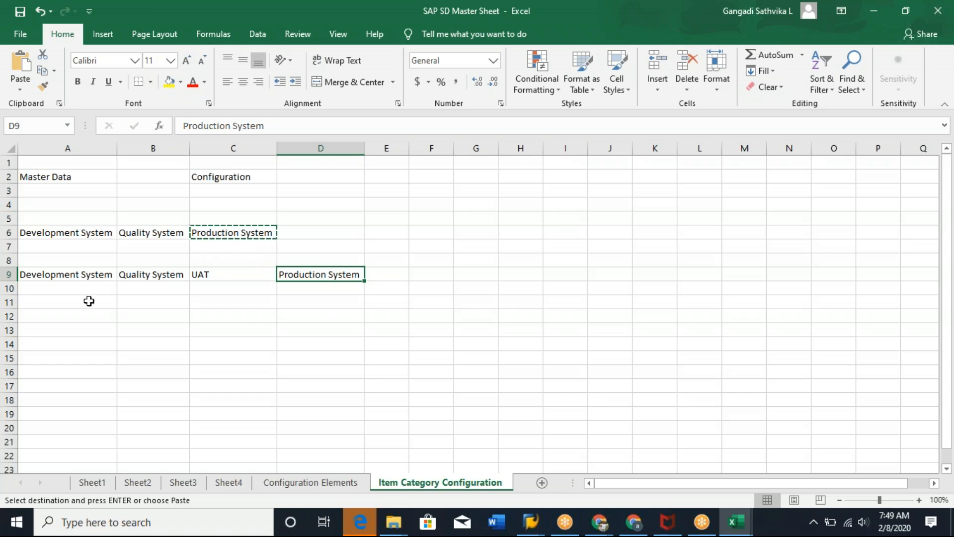
Copy Development System from cell A9 into A11.
click(65, 273)
key(ctrl+c)
click(70, 303)
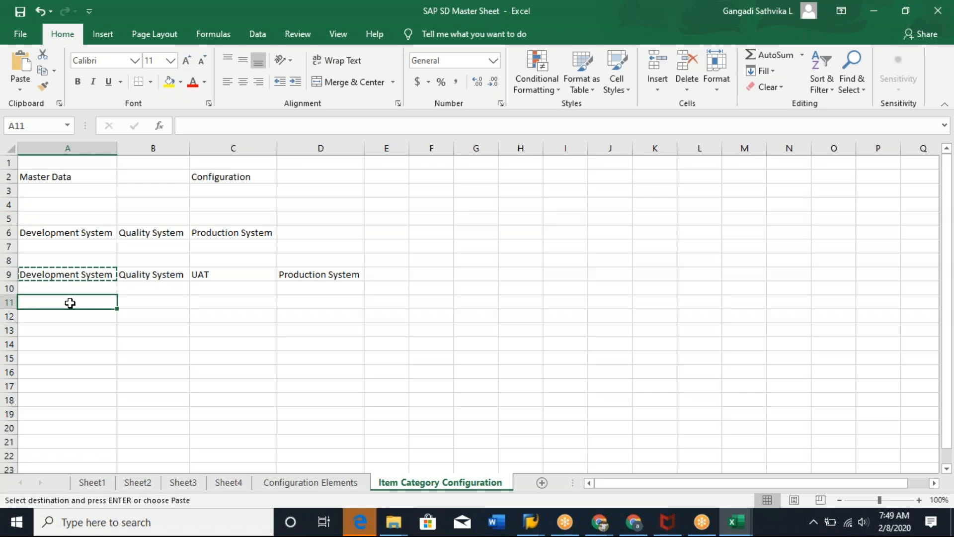
key(ctrl+v)
Copy Quality System from cell B9 into cell B11.
click(155, 275)
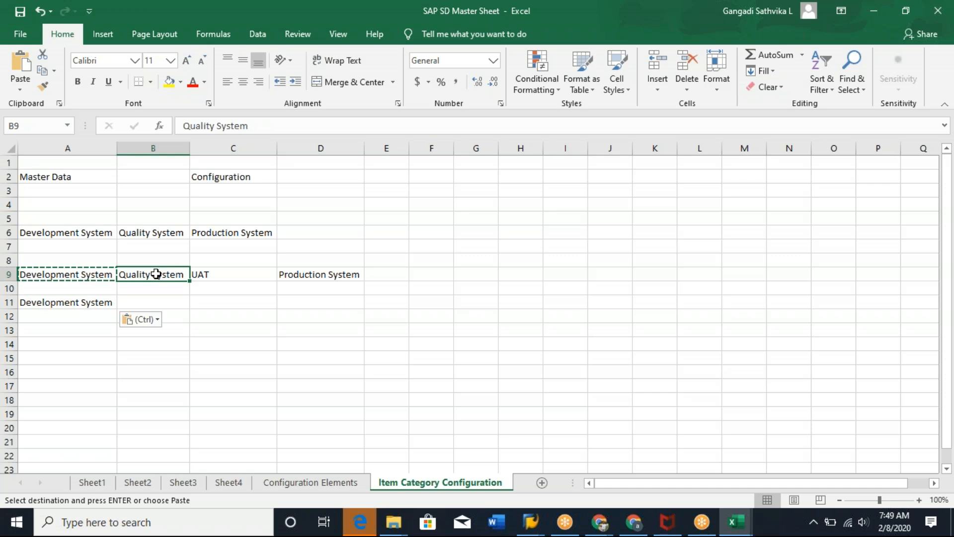
key(ctrl+c)
click(144, 304)
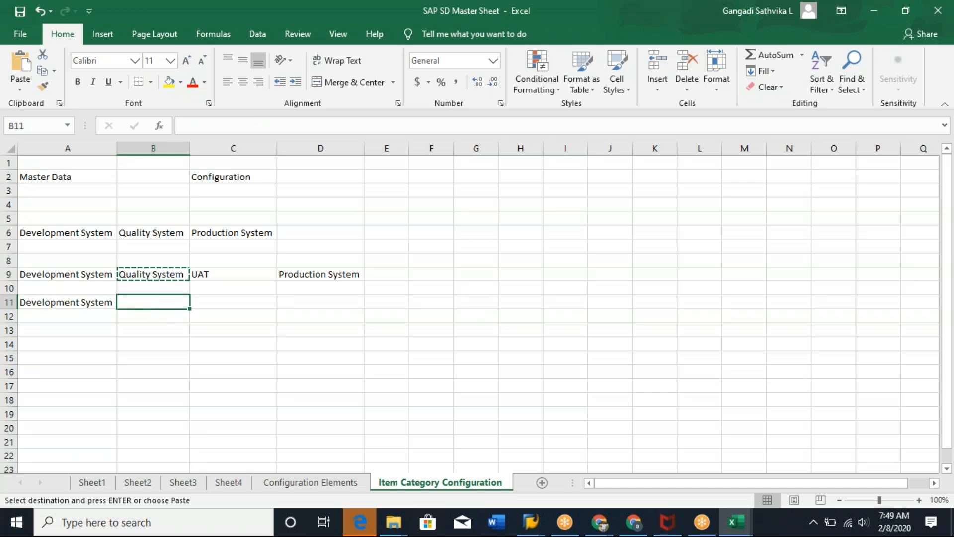
key(ctrl+v)
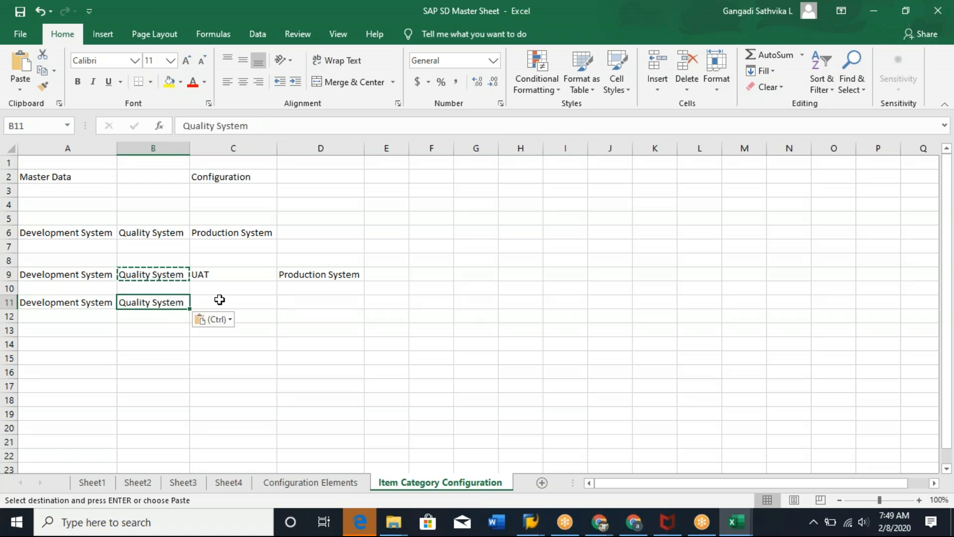
Copy UAT from cell C9 into cell C11.
click(218, 272)
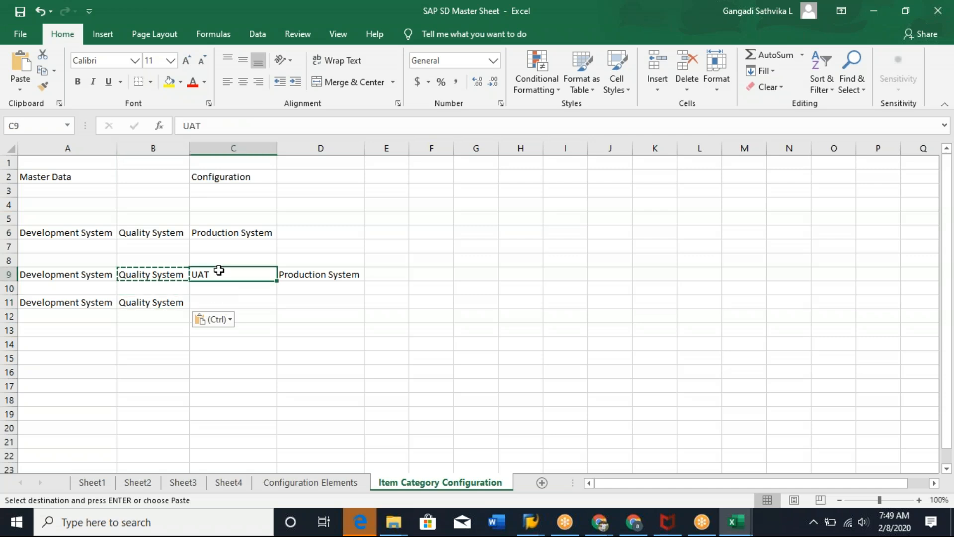
key(ctrl+c)
click(212, 301)
key(ctrl+v)
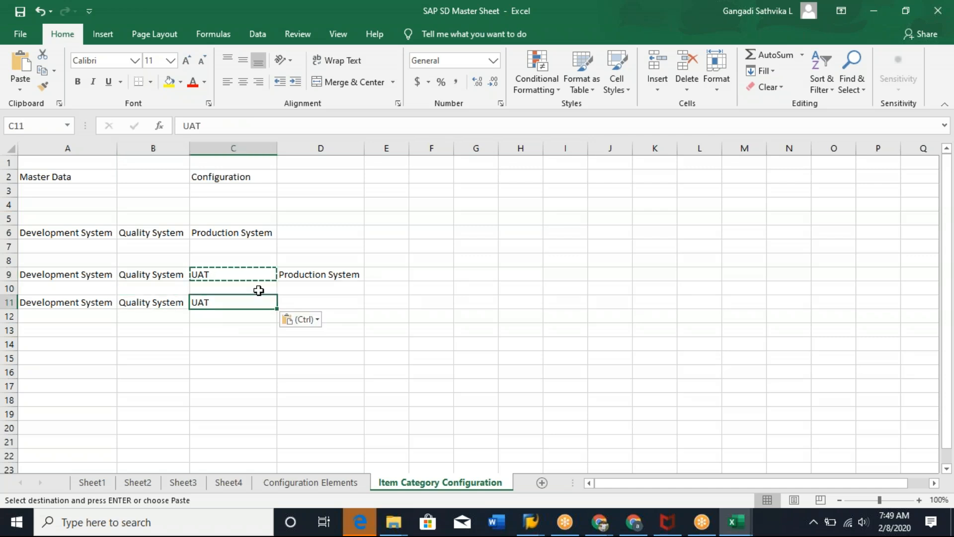
Enter Pre Production System in cell D11 and widen column D to fit it.
click(300, 303)
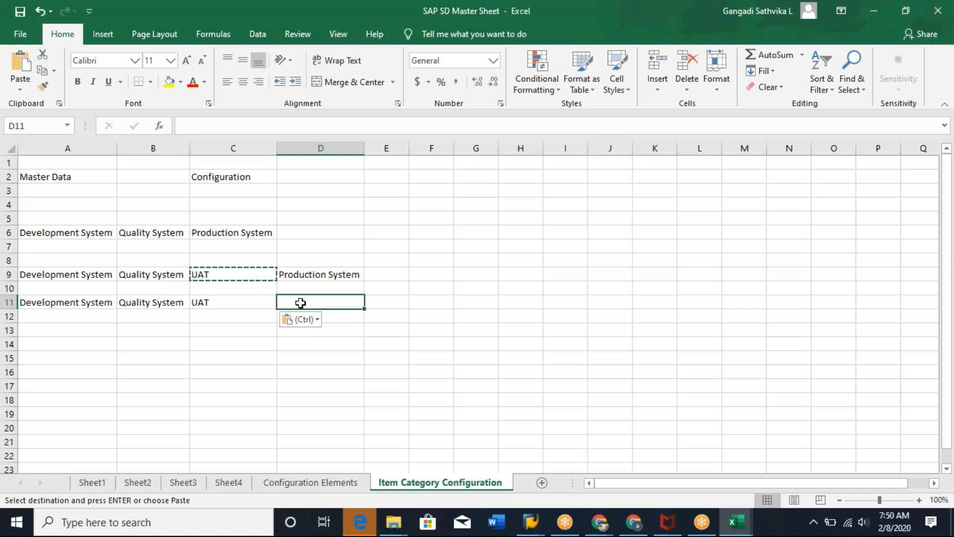
text(Pre Production System)
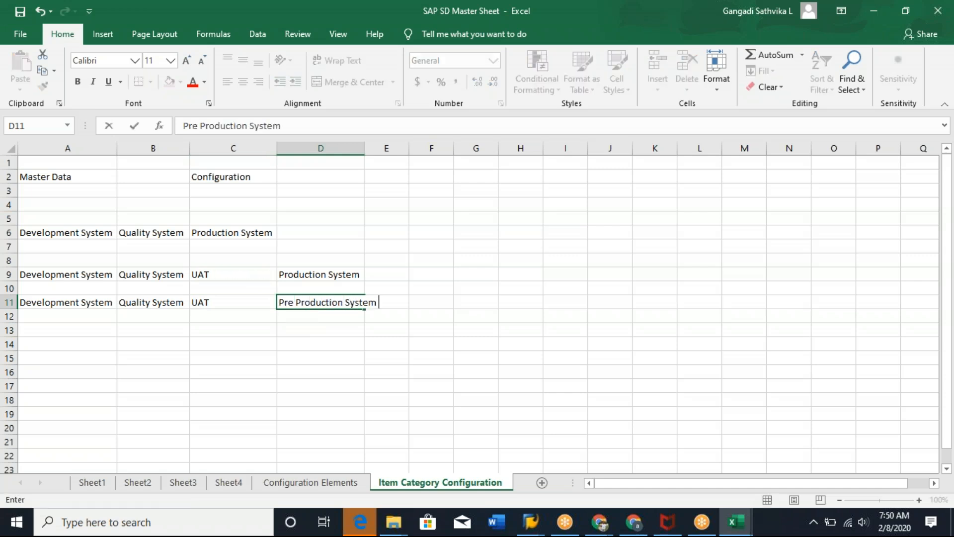
click(313, 359)
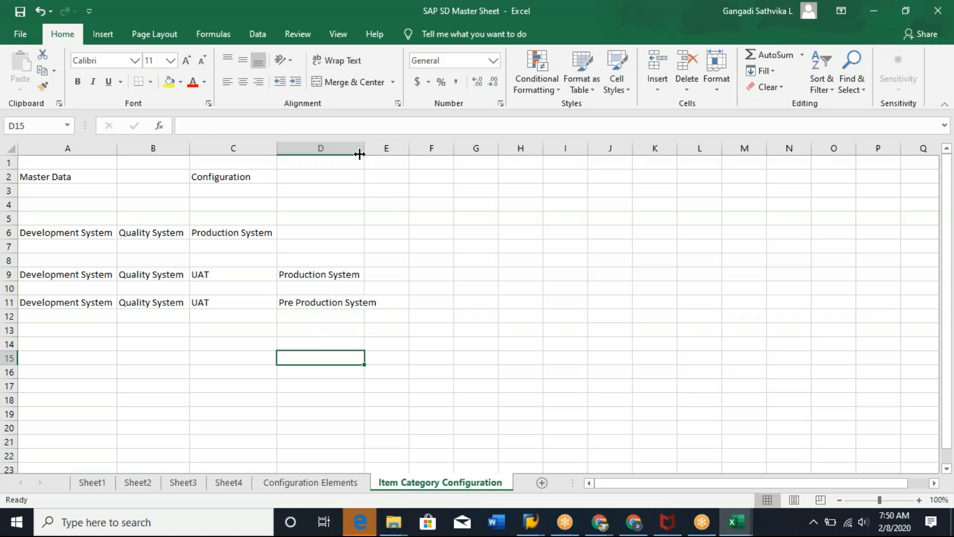
drag(359, 154, 384, 154)
Copy Production System from cell D9 into cell E11 and autofit column E.
click(342, 274)
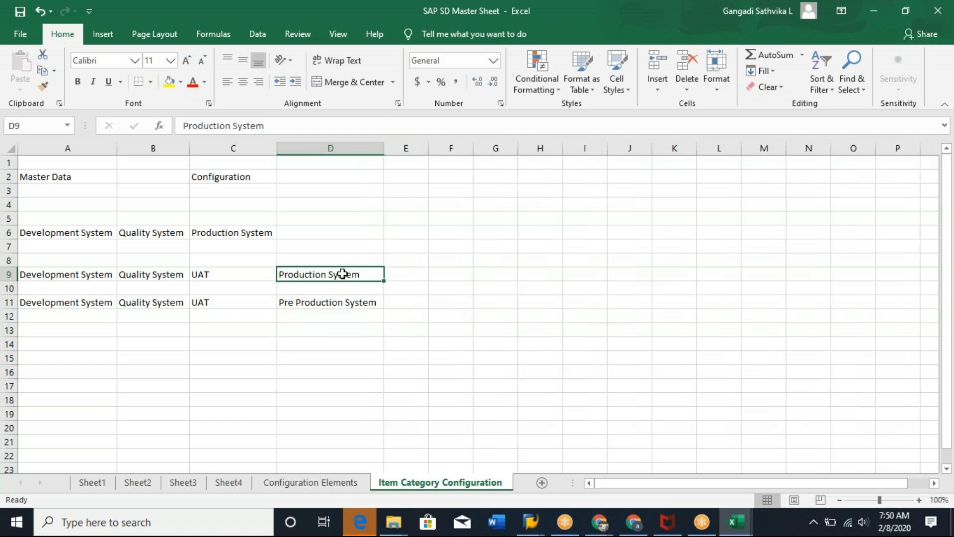
key(ctrl+c)
click(405, 303)
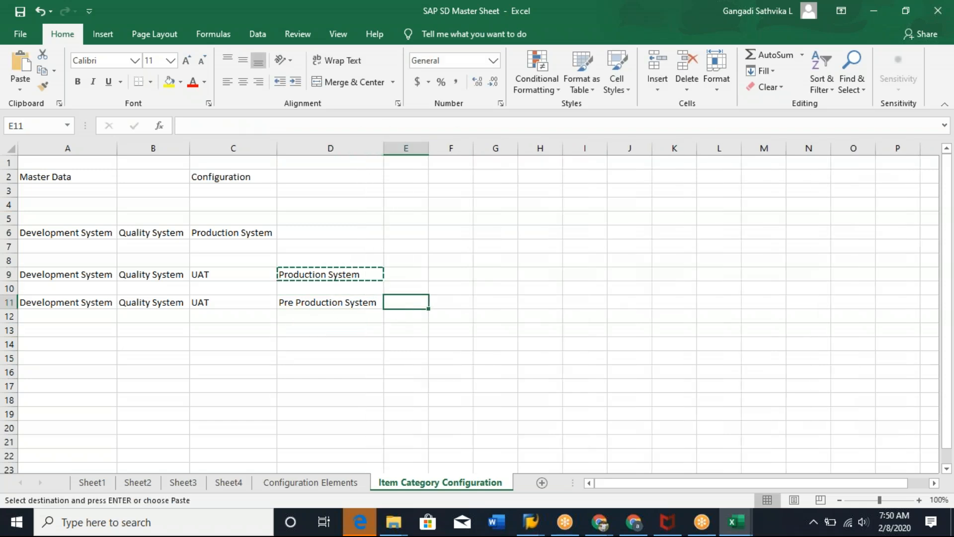
key(ctrl+v)
double_click(428, 147)
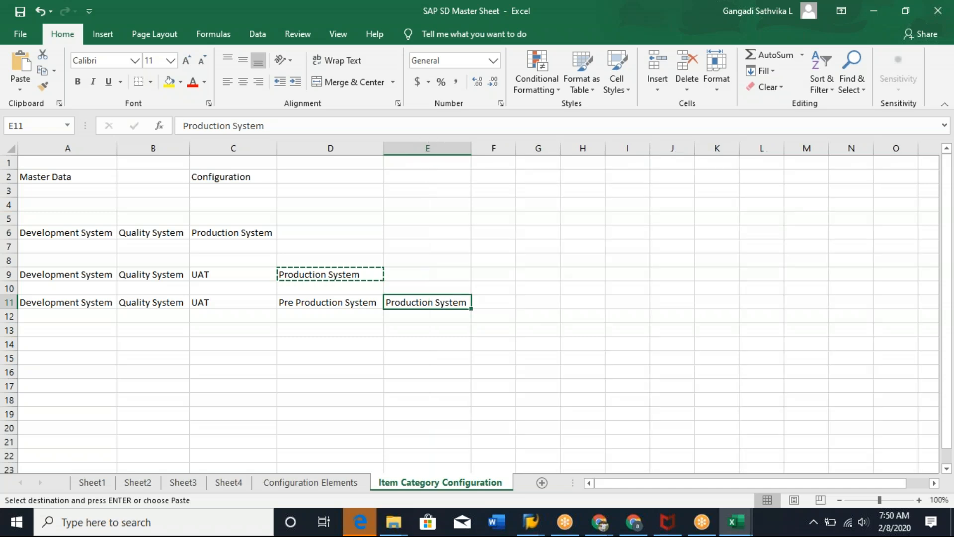
click(619, 39)
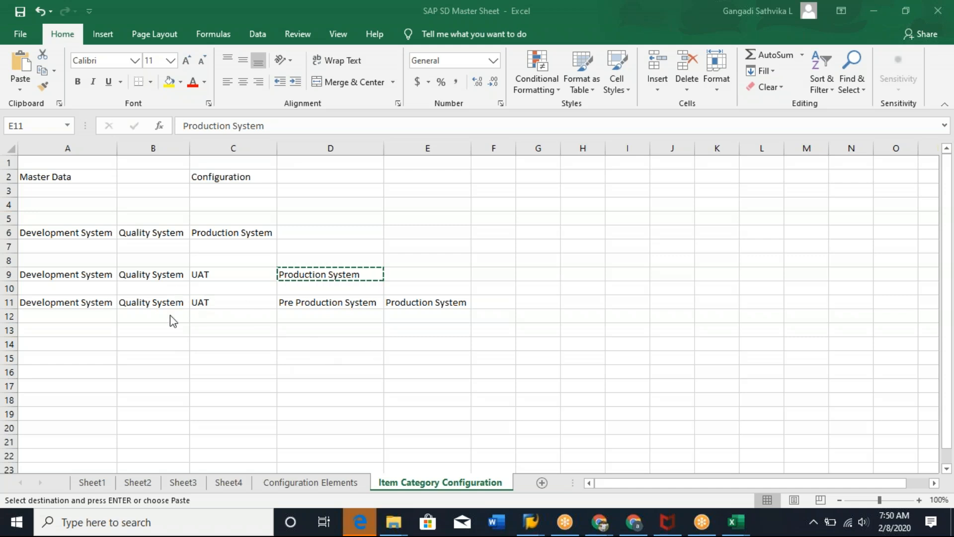
Review the landscape entries across row 11.
click(232, 300)
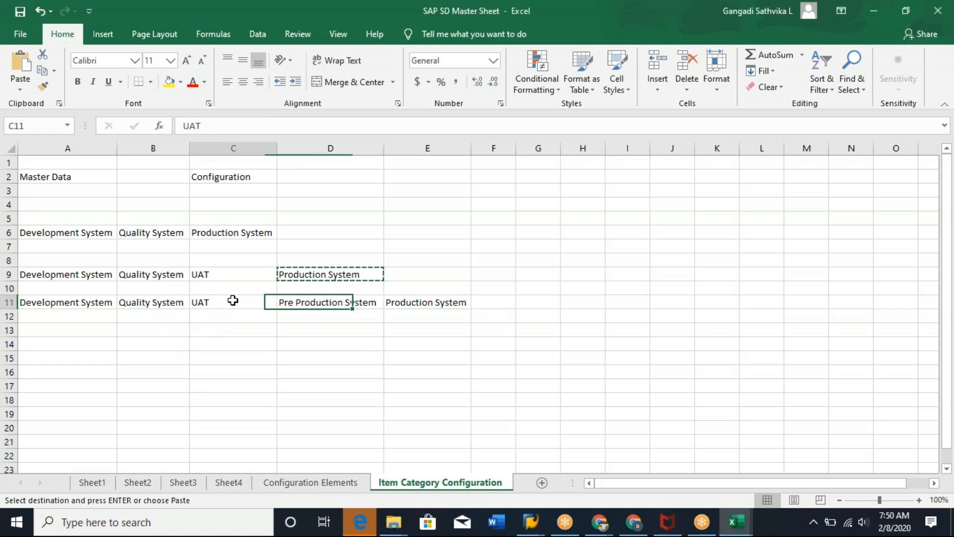
click(146, 301)
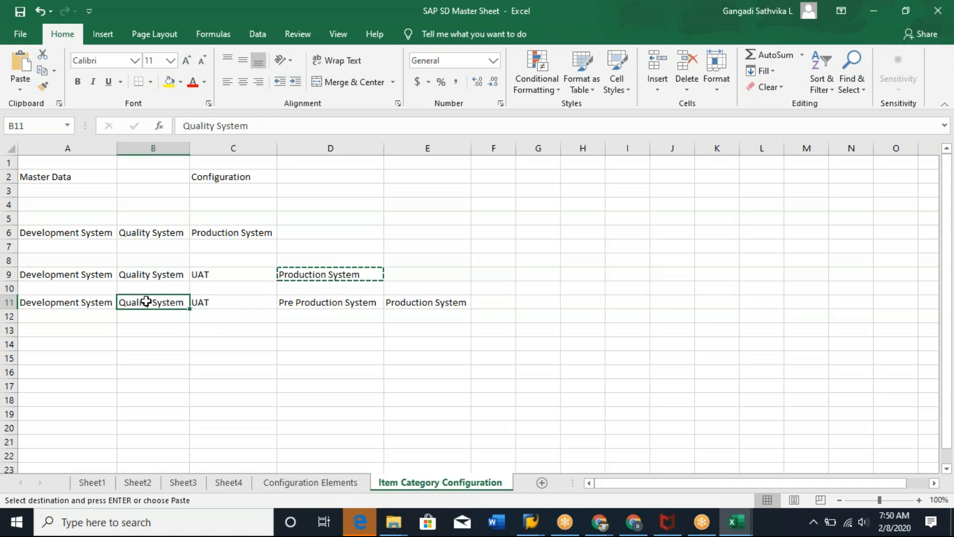
click(47, 304)
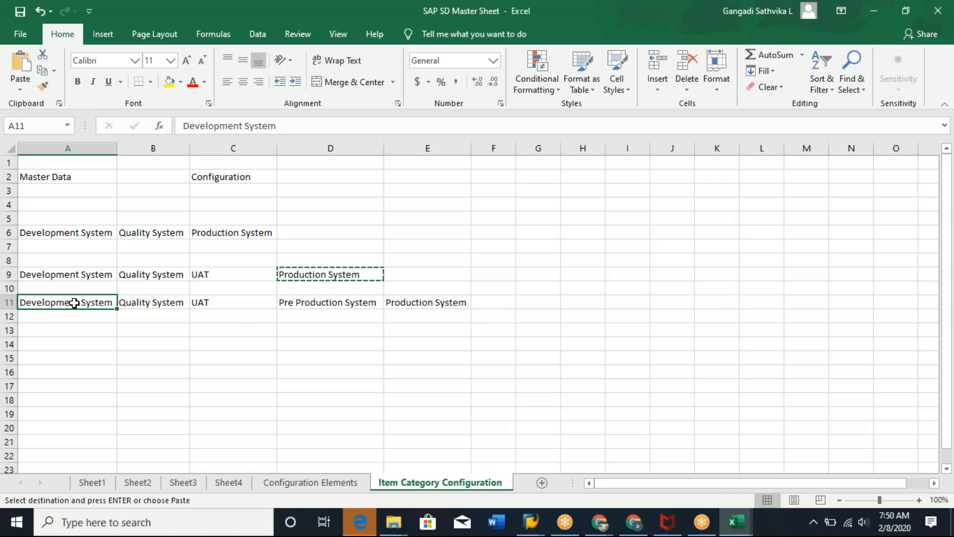
drag(74, 303, 207, 301)
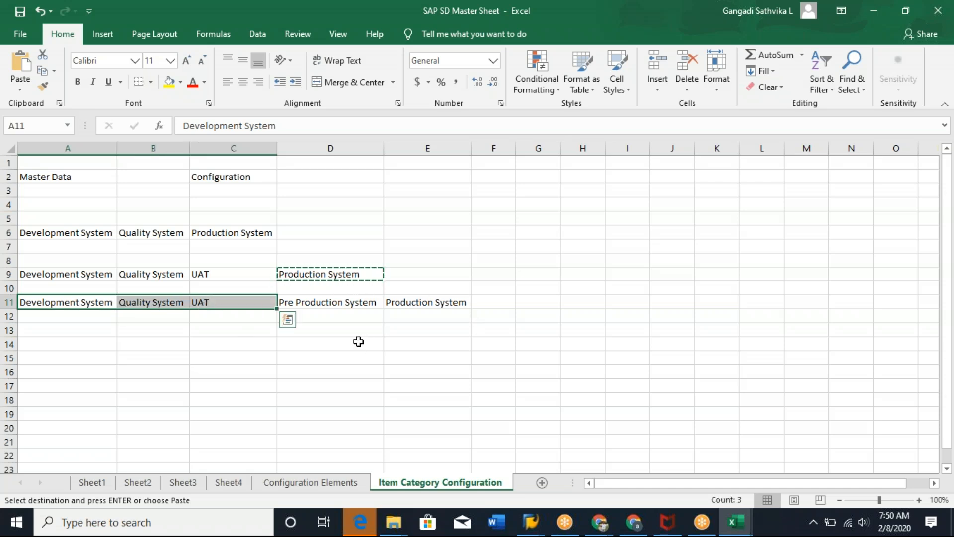
click(372, 304)
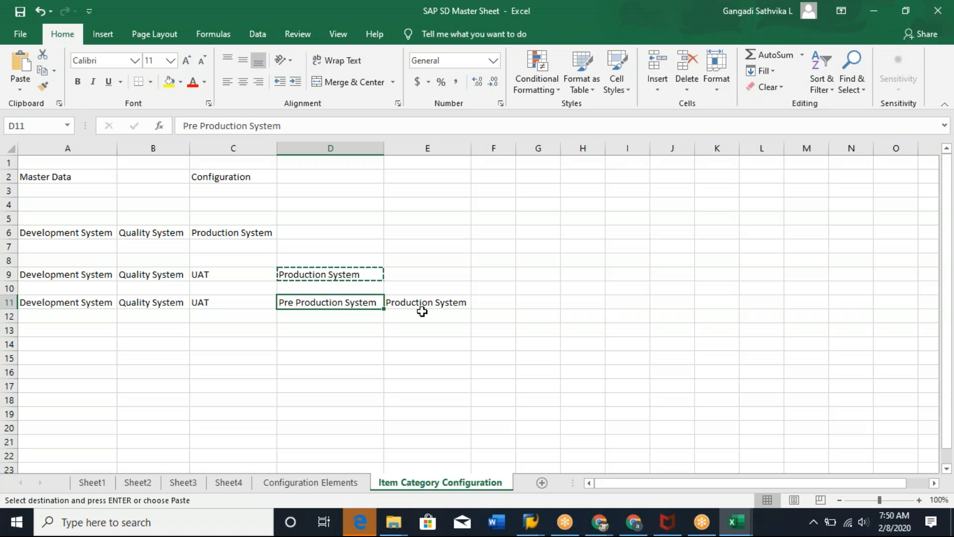
click(440, 302)
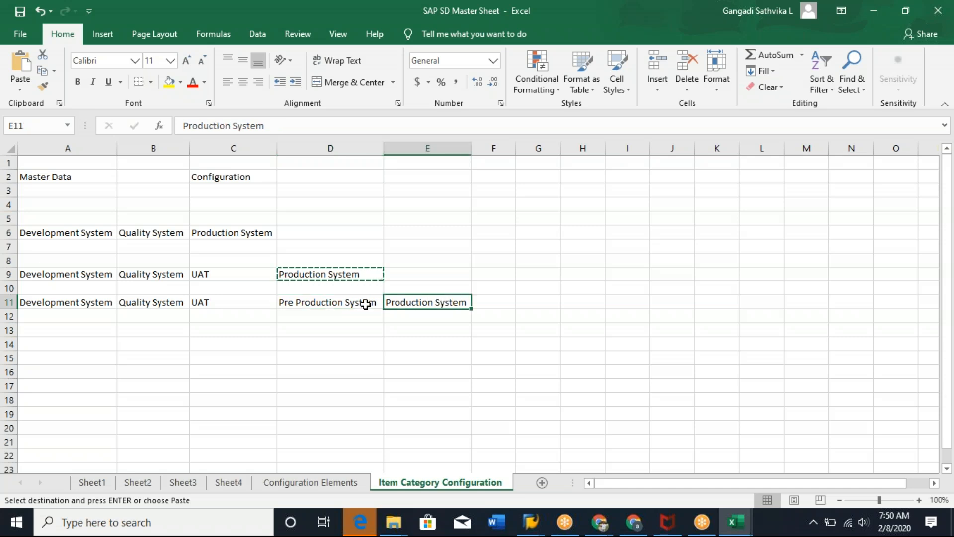
click(336, 301)
Enter Weekly Once in cell D12 beneath Pre Production System.
click(322, 313)
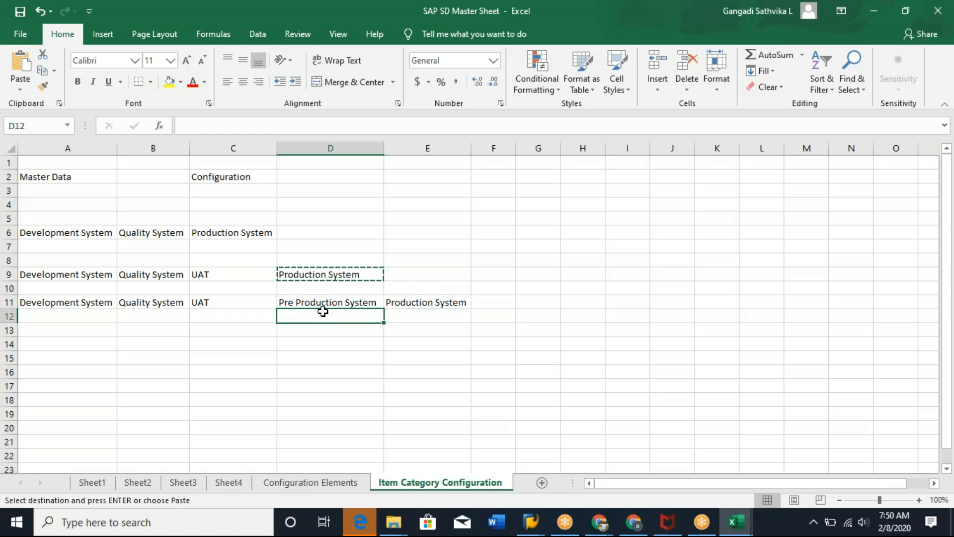
text(W)
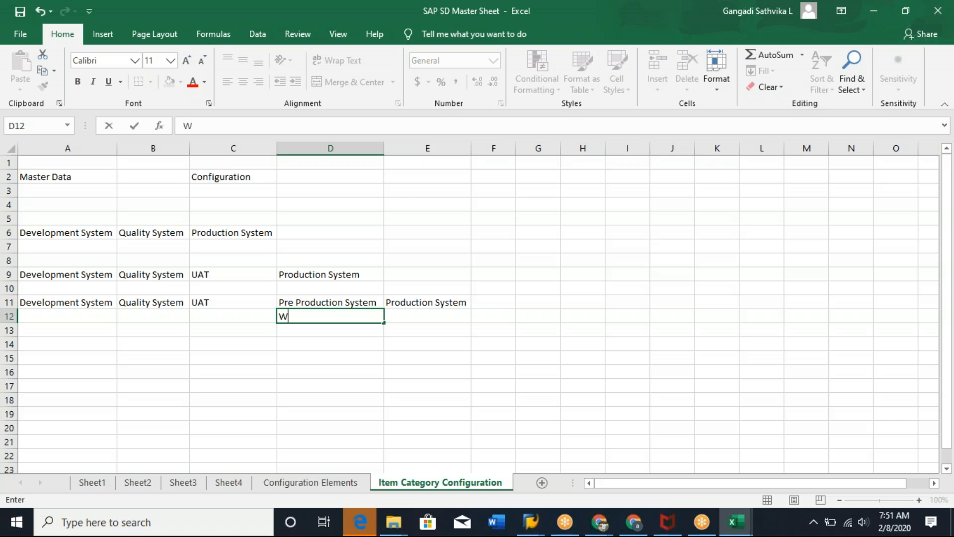
text(eekly Once)
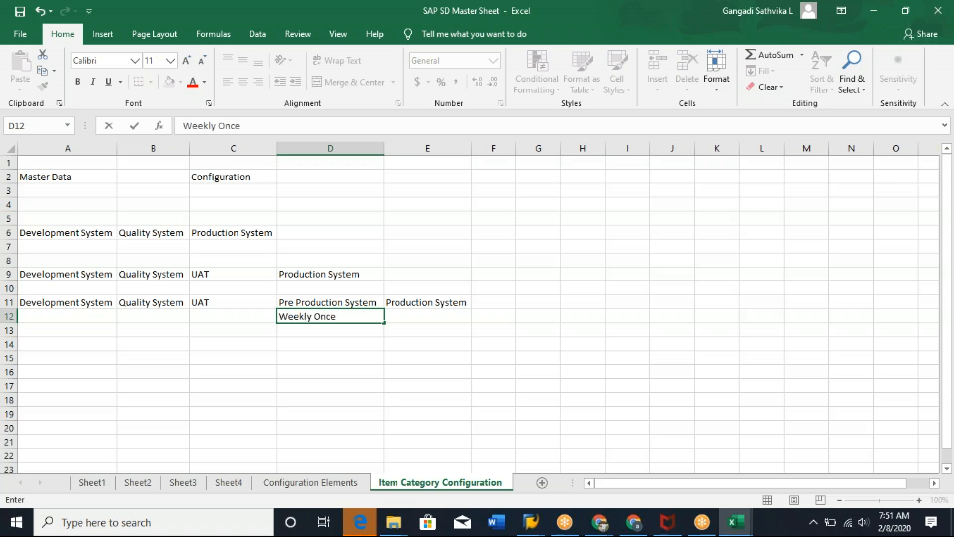
click(432, 379)
Review row 11 and the Master Data and Configuration headings.
click(376, 302)
click(441, 308)
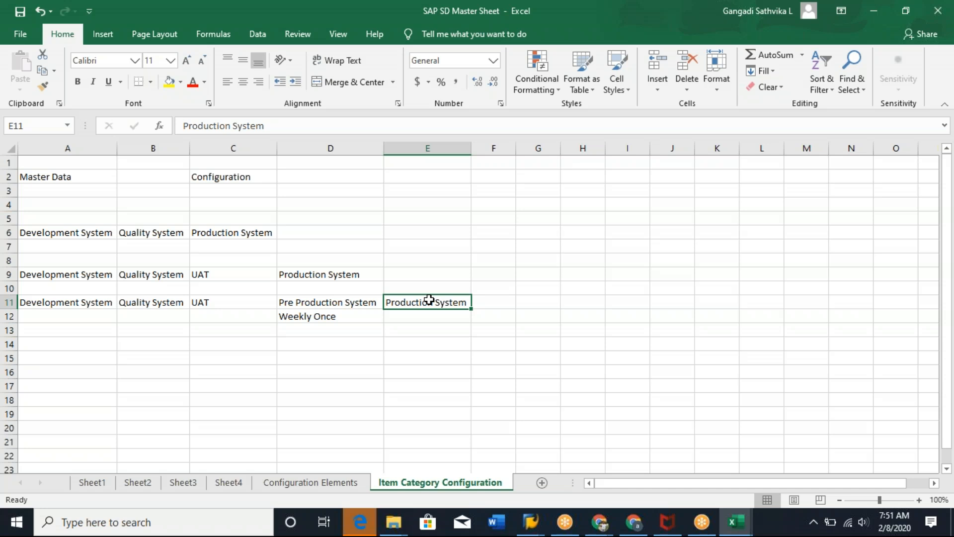
click(308, 305)
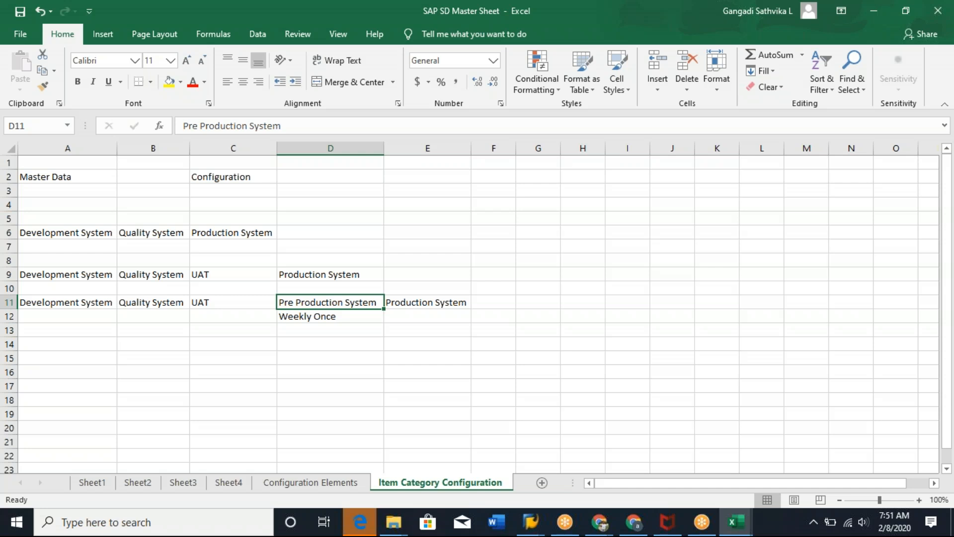
drag(236, 303, 60, 303)
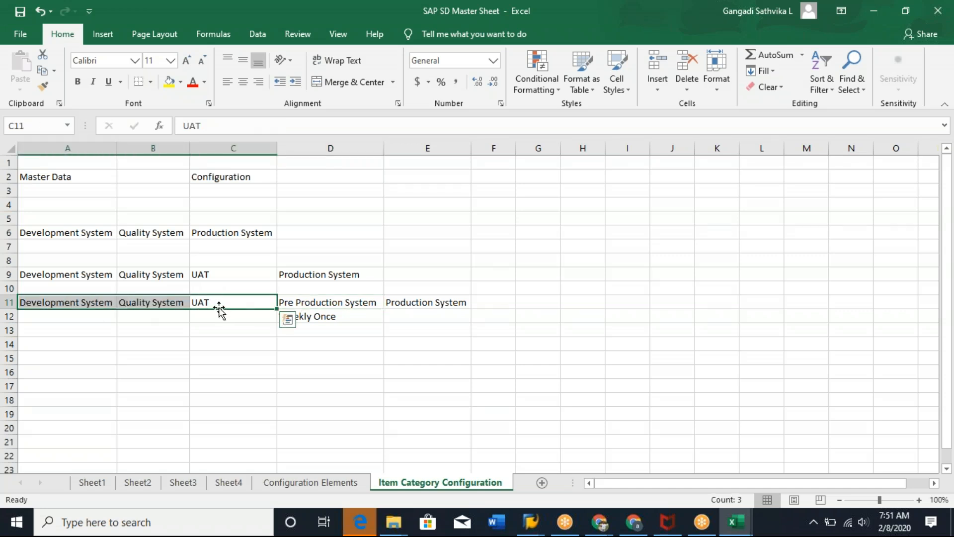
click(328, 304)
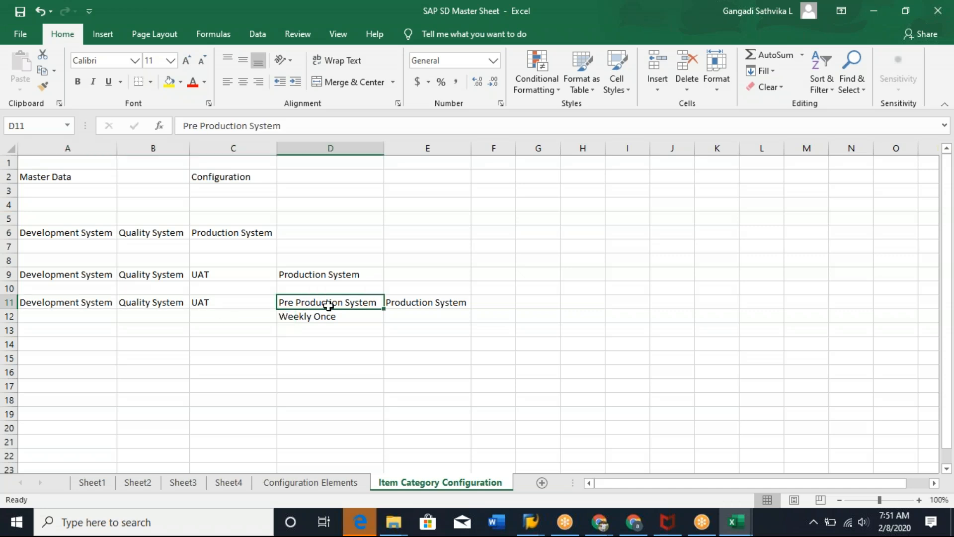
drag(81, 305, 418, 308)
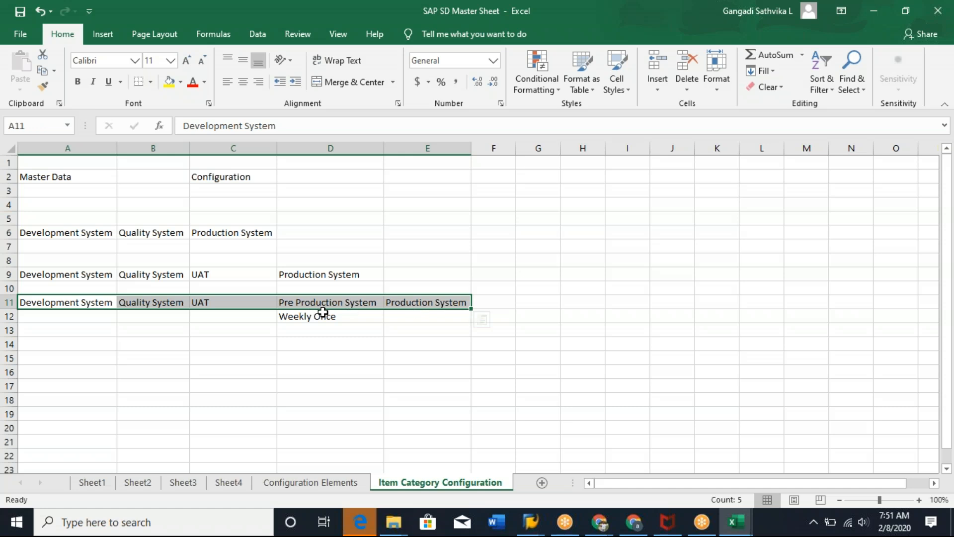
click(366, 315)
click(365, 304)
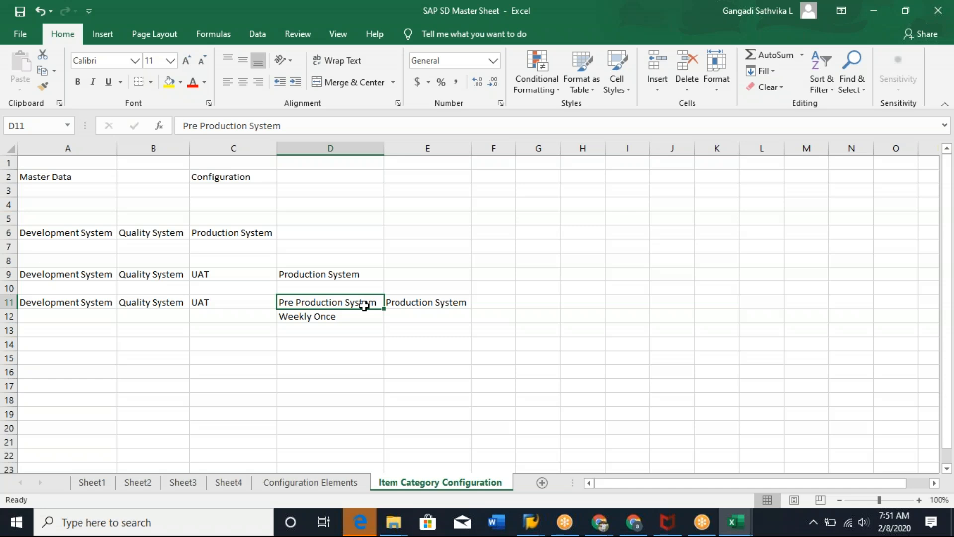
click(271, 369)
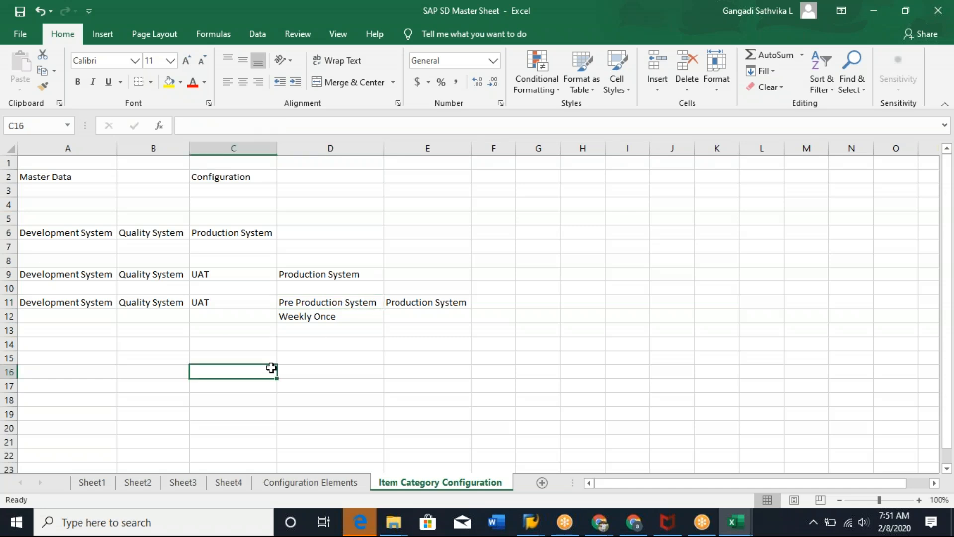
click(65, 178)
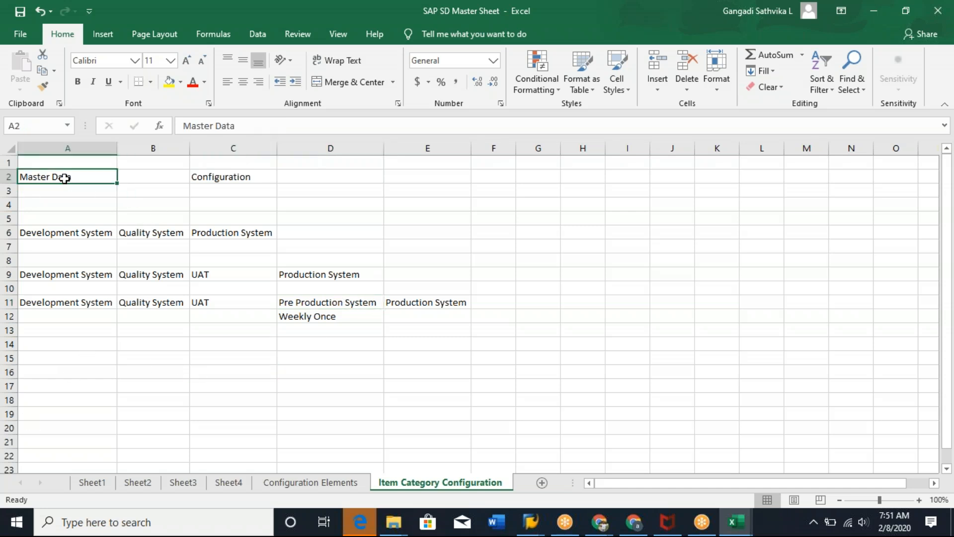
click(236, 179)
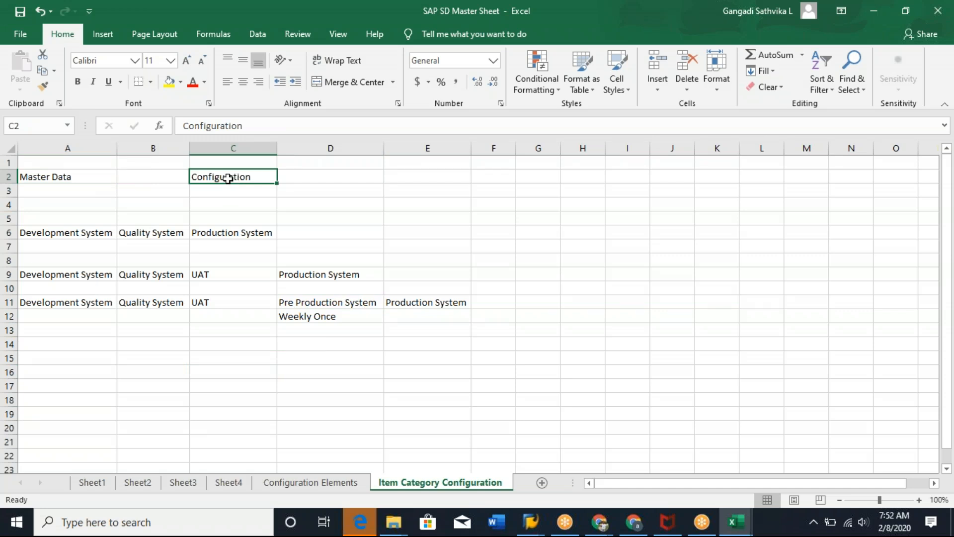
Look up the newly created customer's number in SAP and enter it in cell A7 under Development System.
key(alt+Tab)
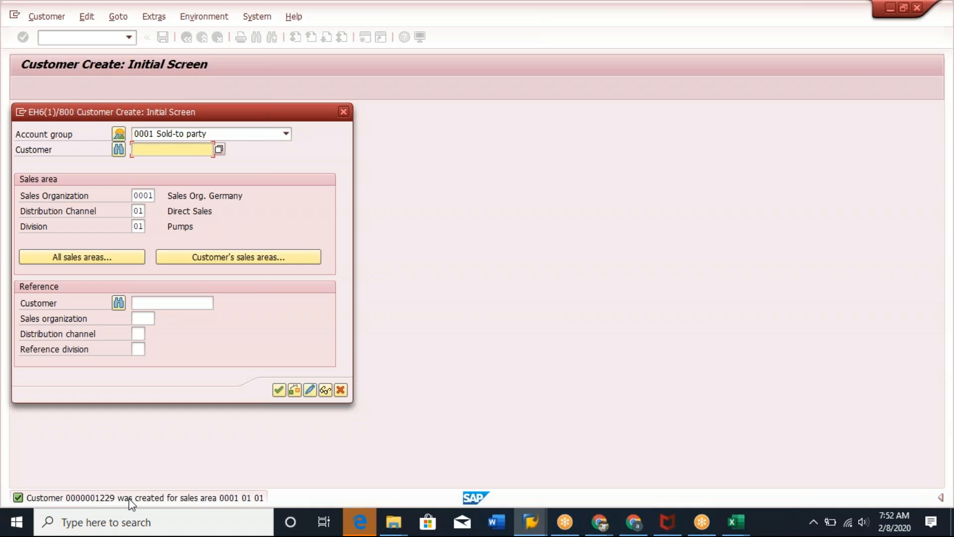
key(alt+Tab)
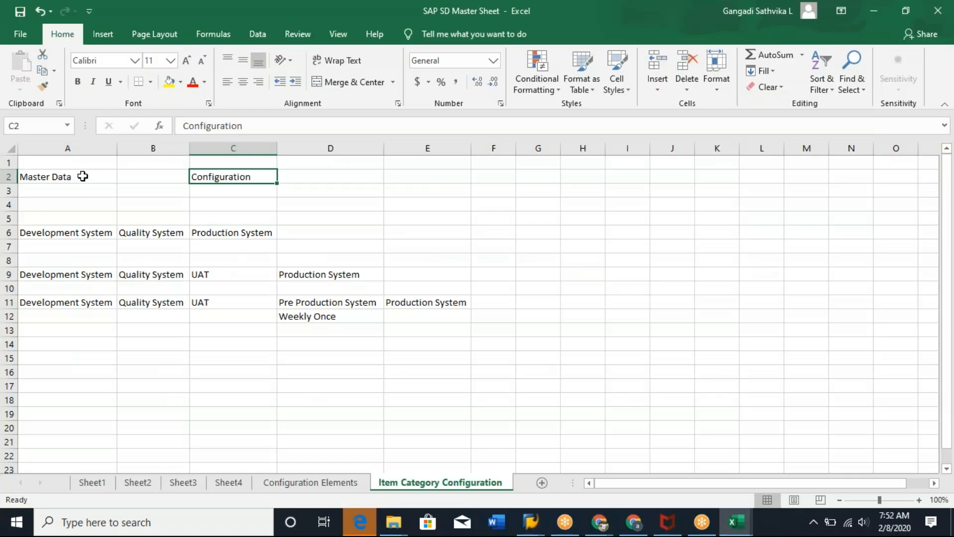
key(alt+Tab)
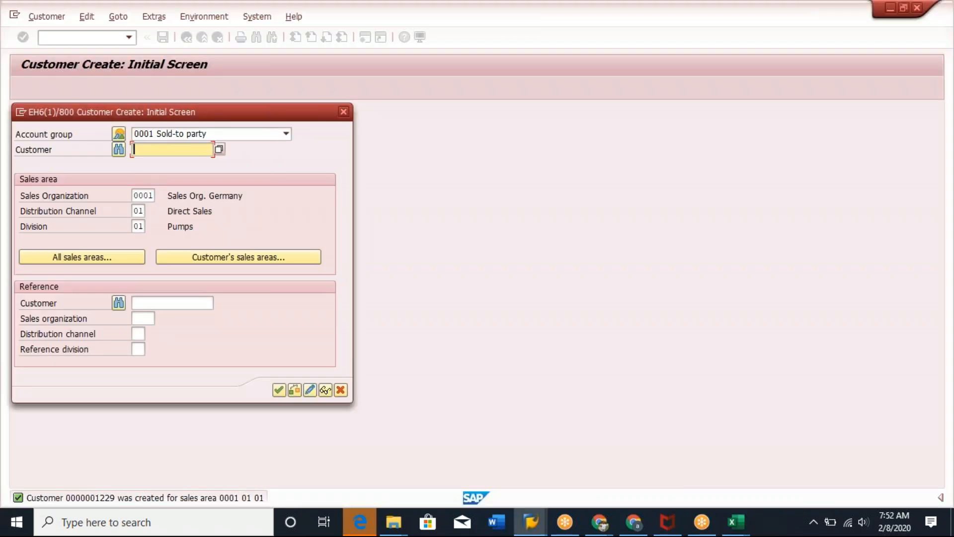
key(alt+Tab)
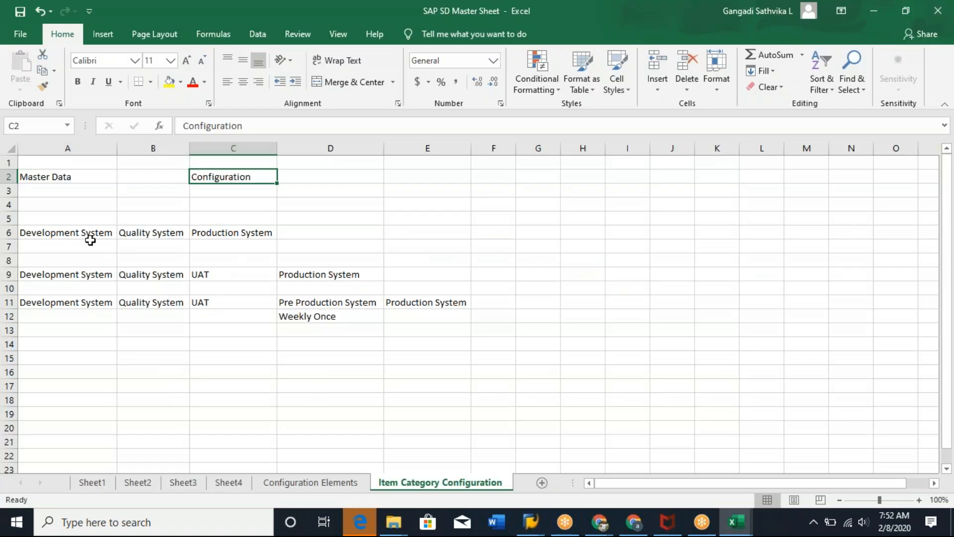
click(60, 250)
text(1229)
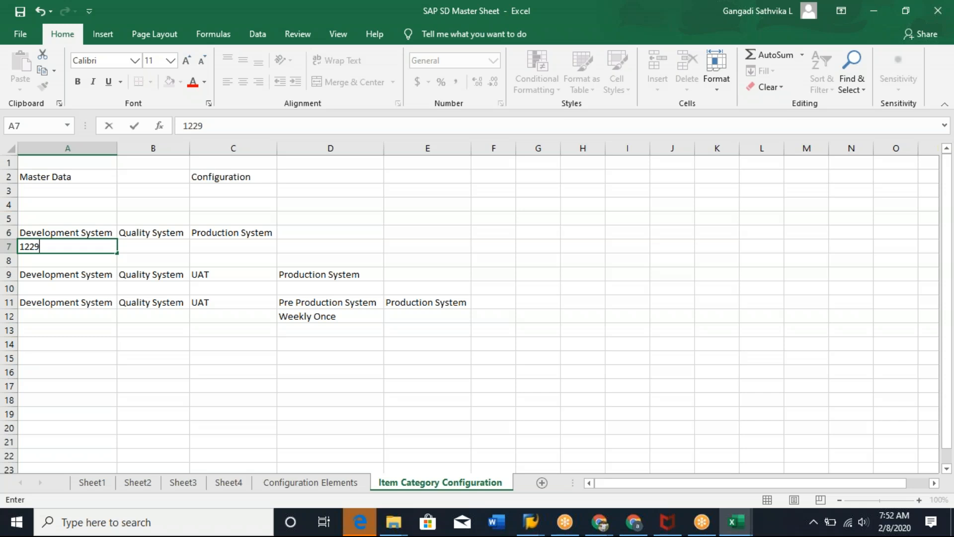
Move the landscape block in rows 9 to 12 down so it starts at row 14.
click(58, 386)
click(98, 250)
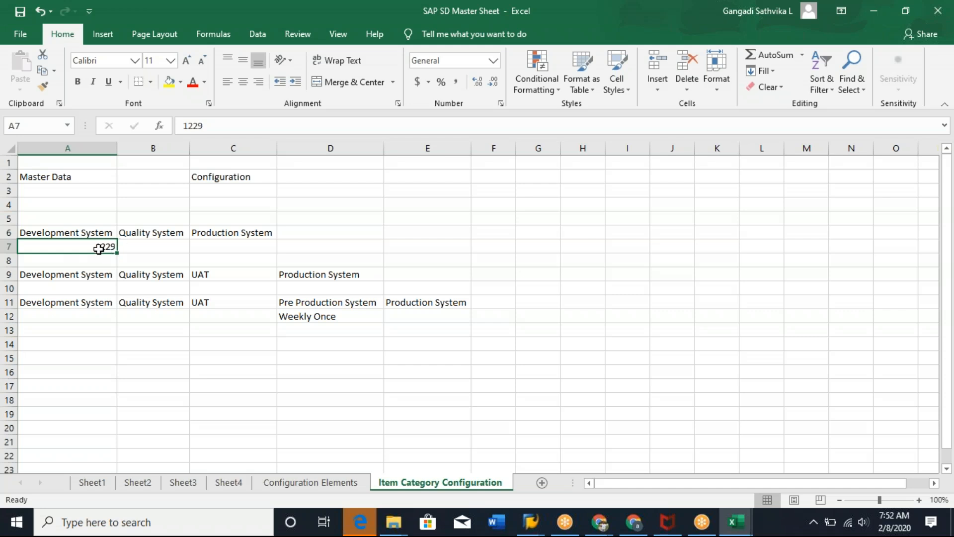
click(156, 229)
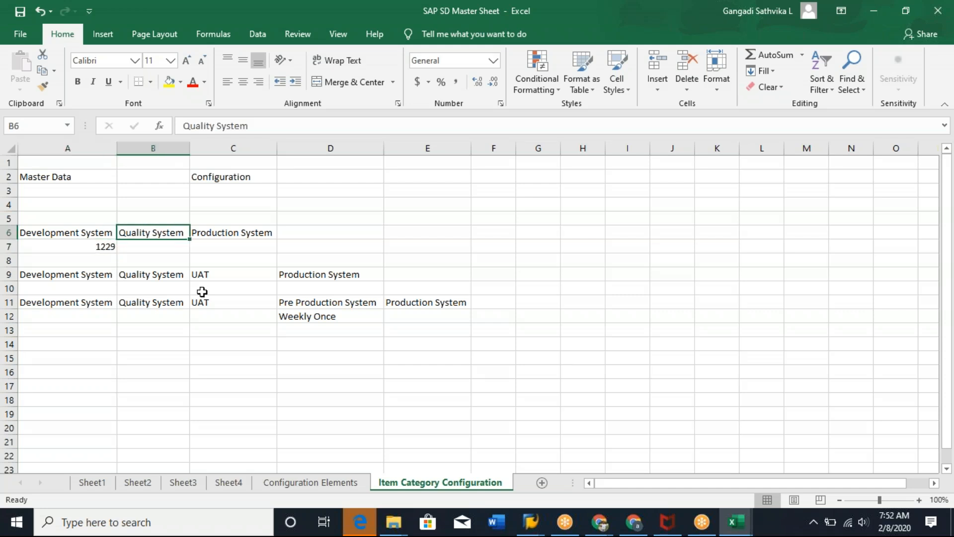
drag(79, 275, 422, 320)
key(ctrl+x)
click(64, 346)
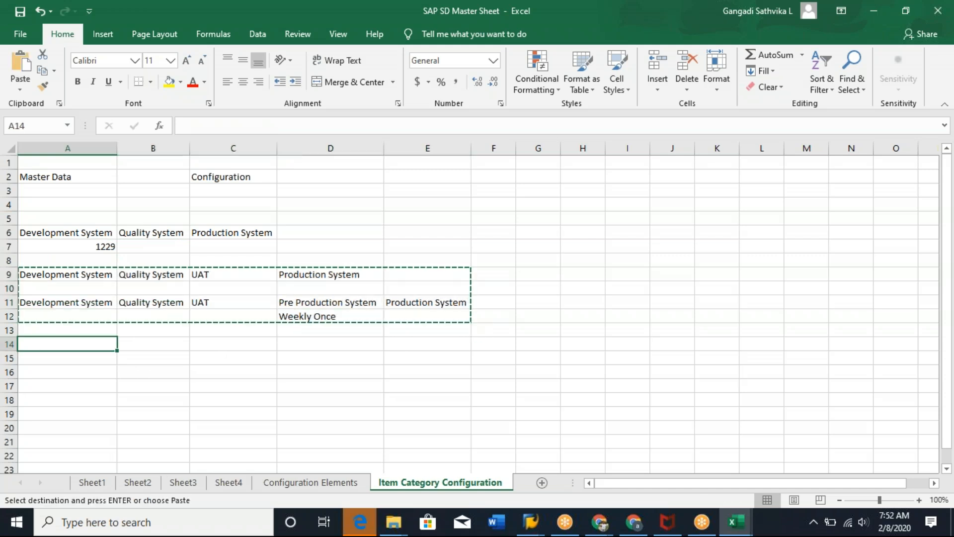
key(ctrl+v)
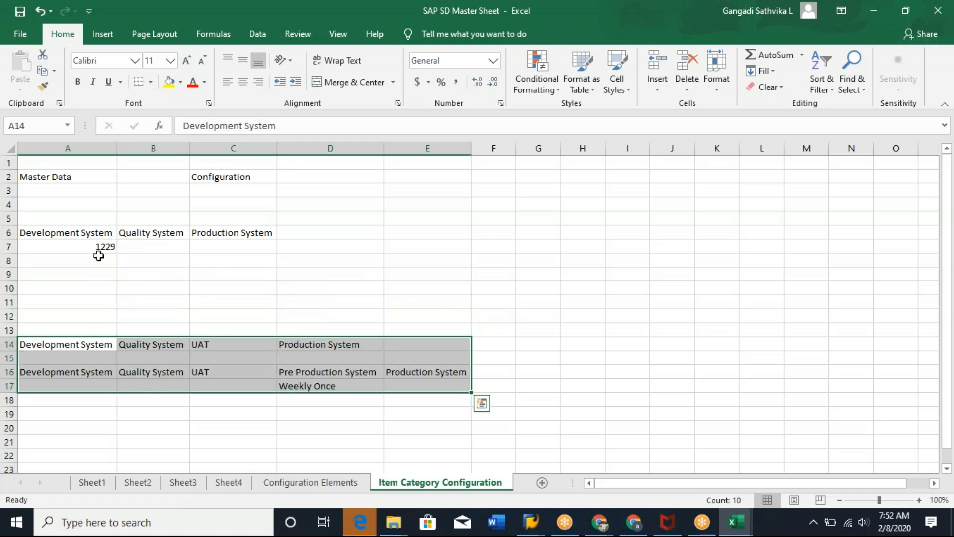
Switch to SAP Logon and view the available system connections.
key(alt+Tab)
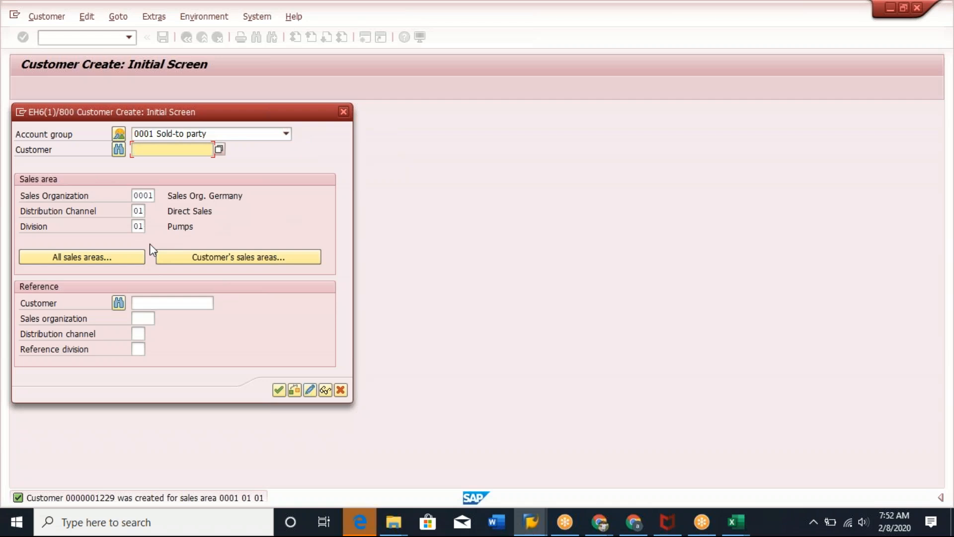
key(alt+Tab)
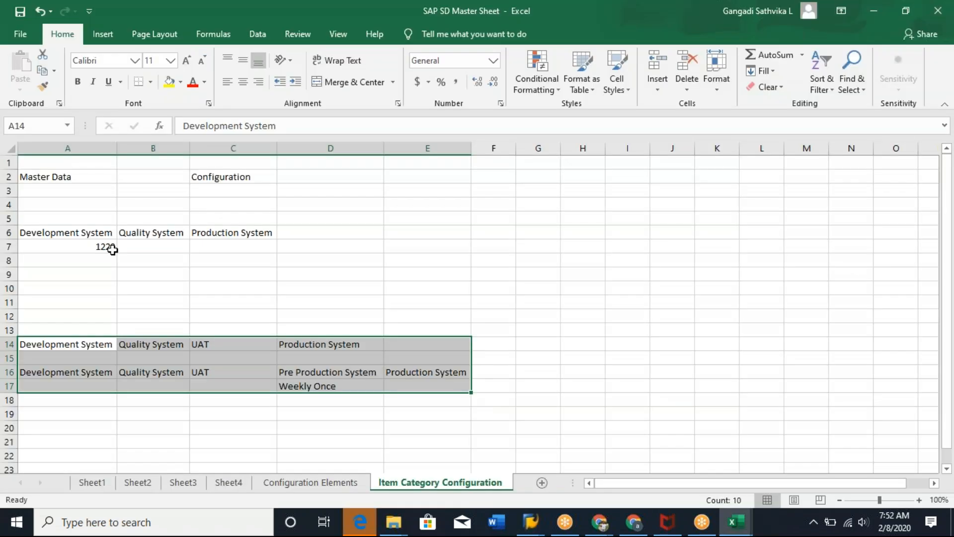
click(95, 244)
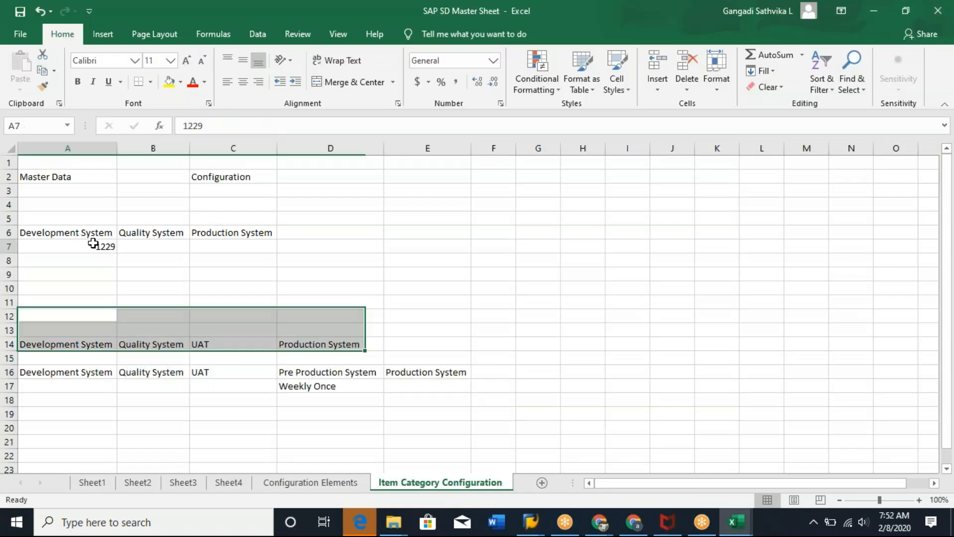
click(158, 247)
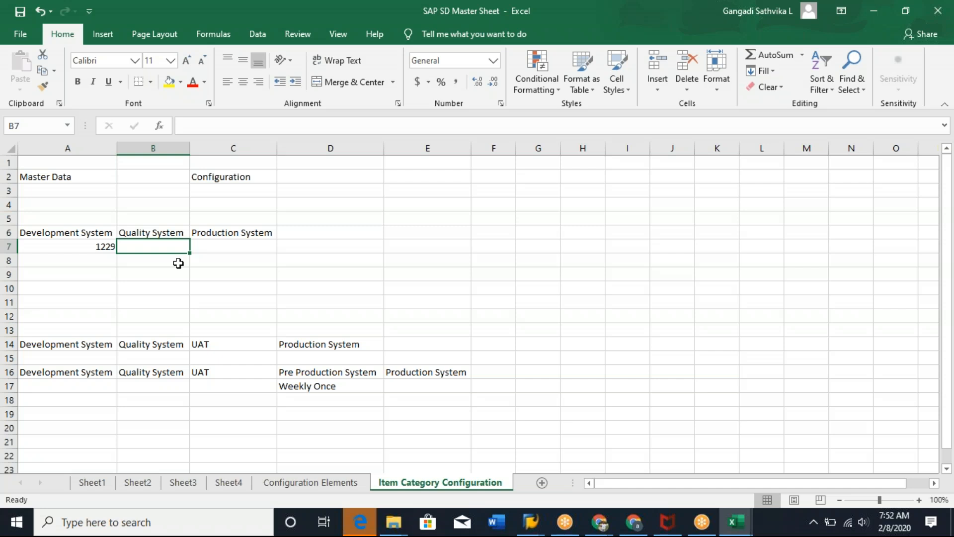
click(531, 522)
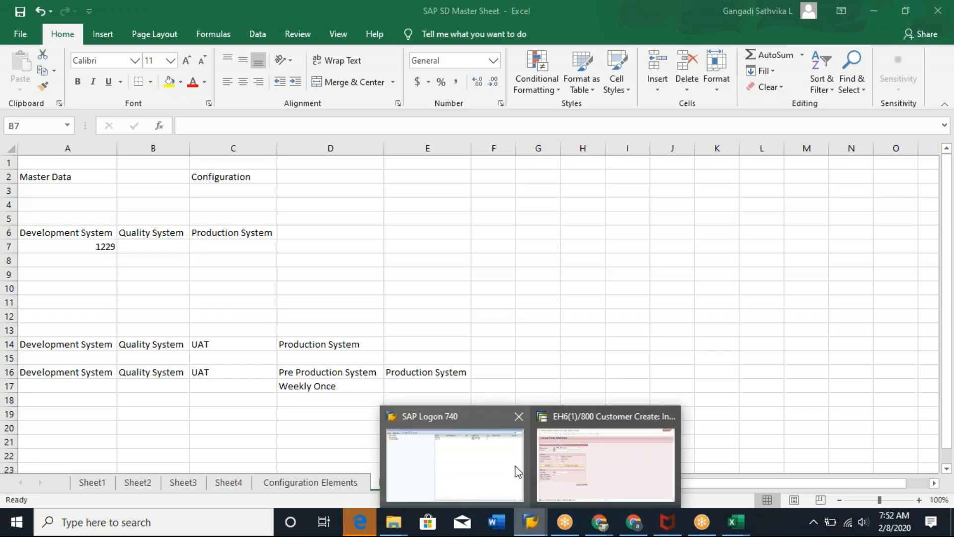
click(500, 469)
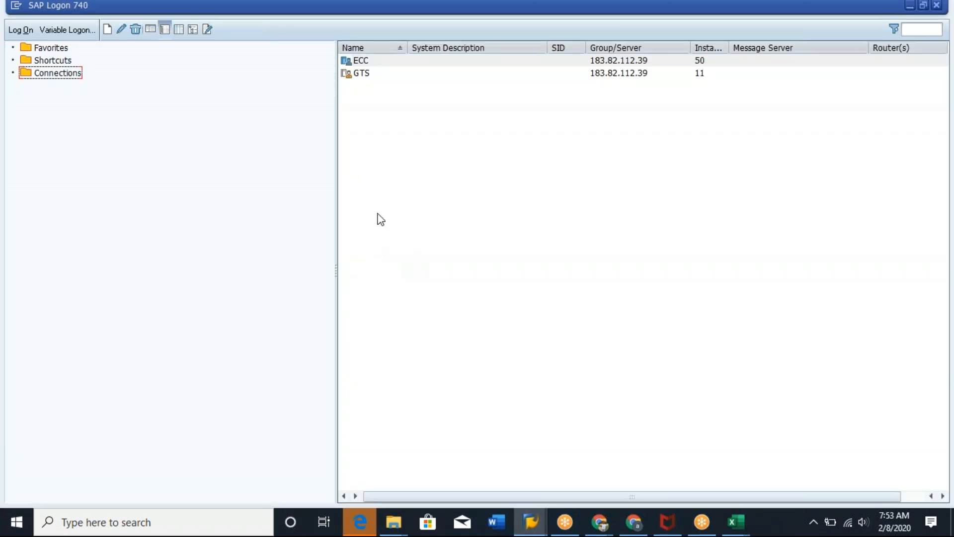
click(362, 61)
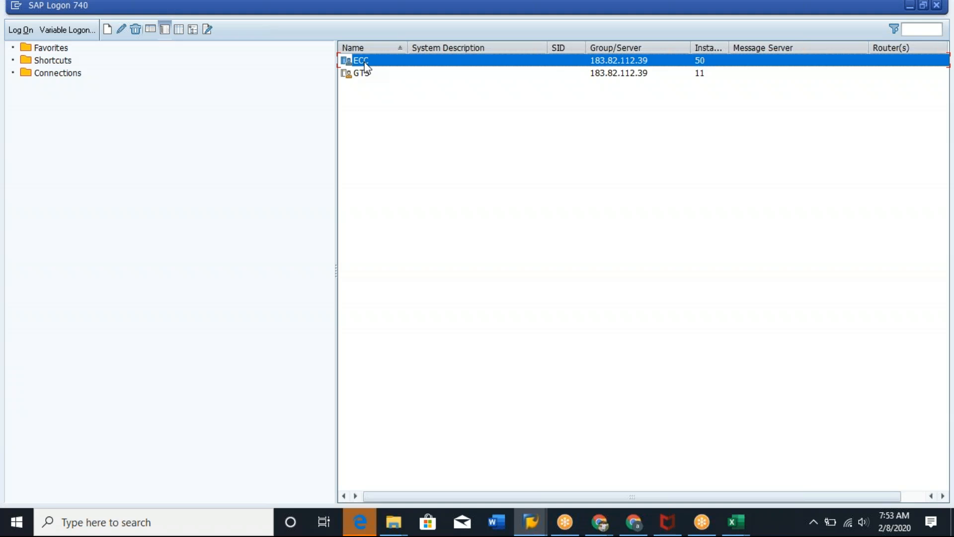
key(alt+Tab)
Fill the system headings and customer number range A6:C7 with yellow.
drag(75, 230, 214, 245)
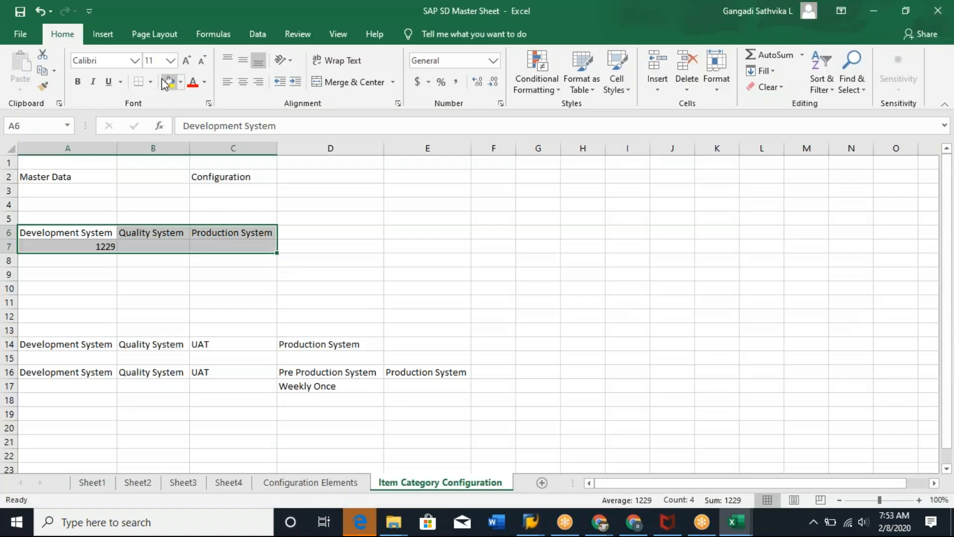
click(130, 234)
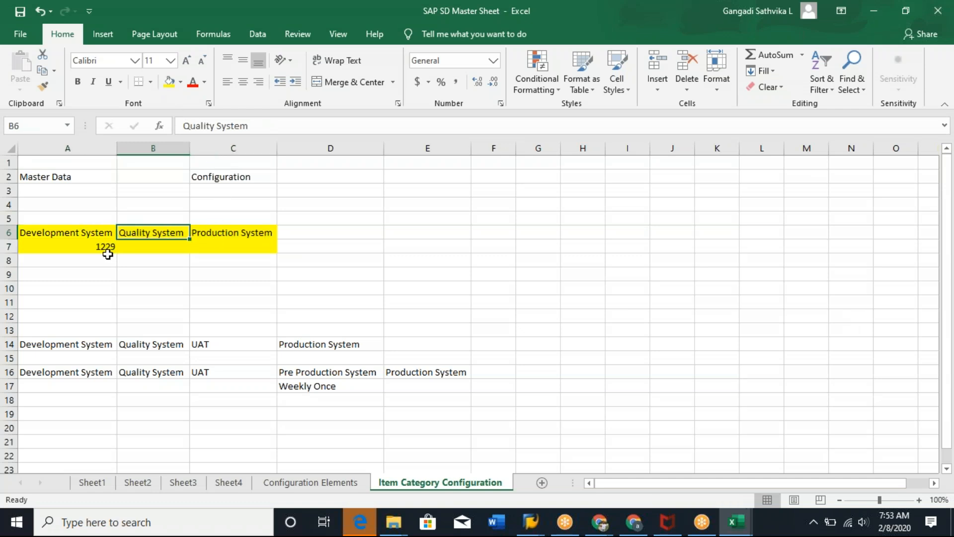
click(59, 229)
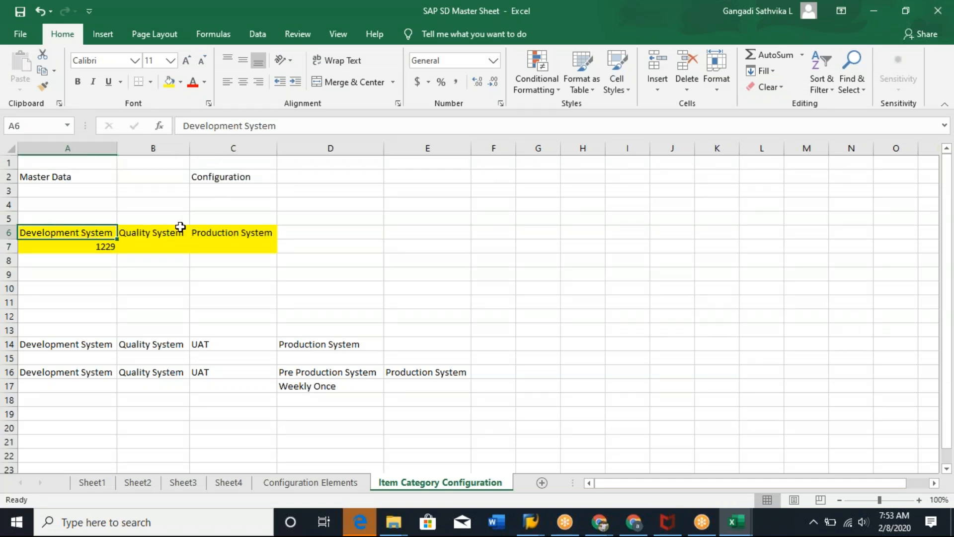
click(155, 232)
click(243, 231)
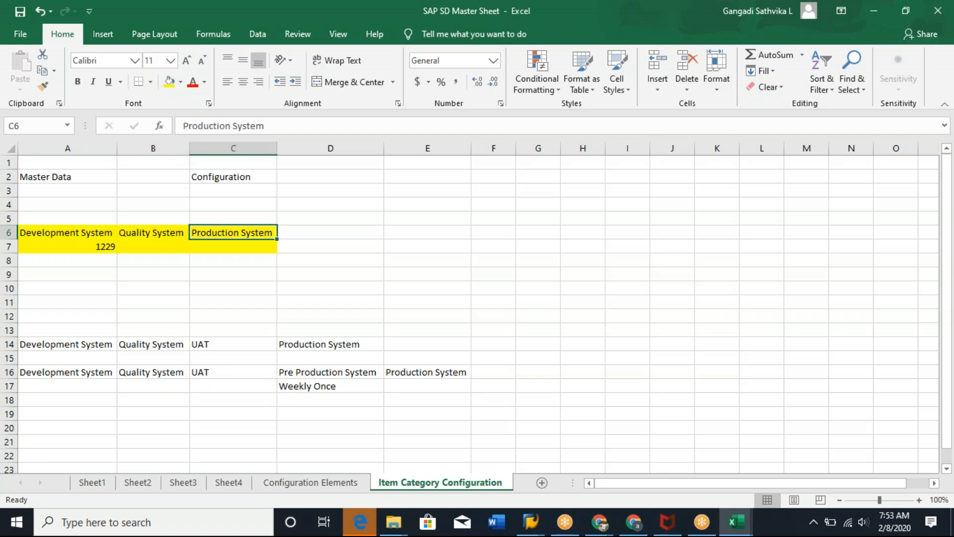
Review the highlighted system headings and entries in row 7.
key(alt+Tab)
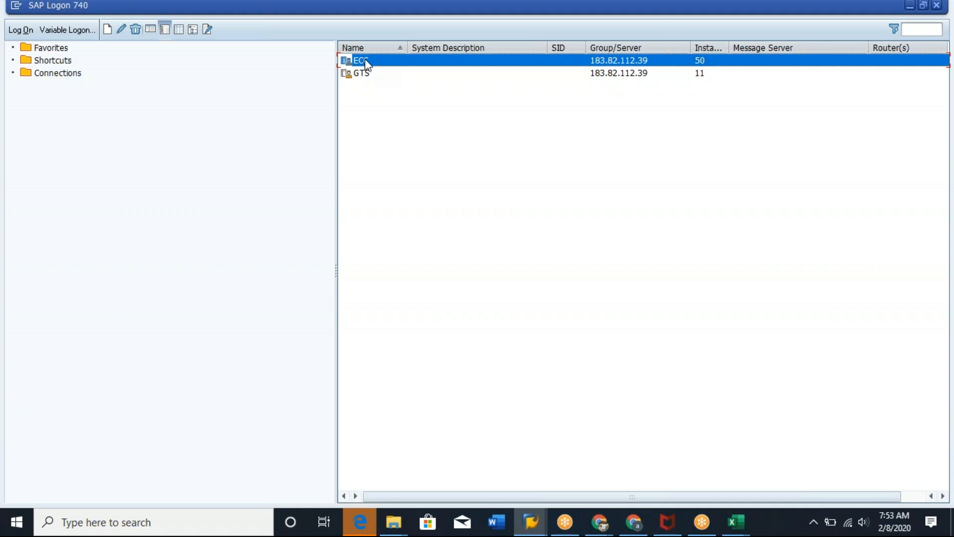
key(alt+Tab)
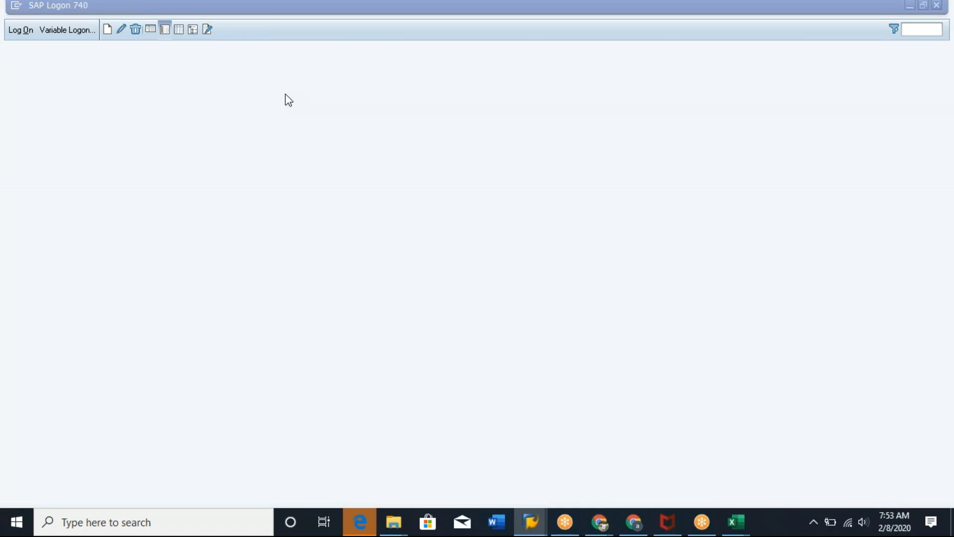
click(101, 247)
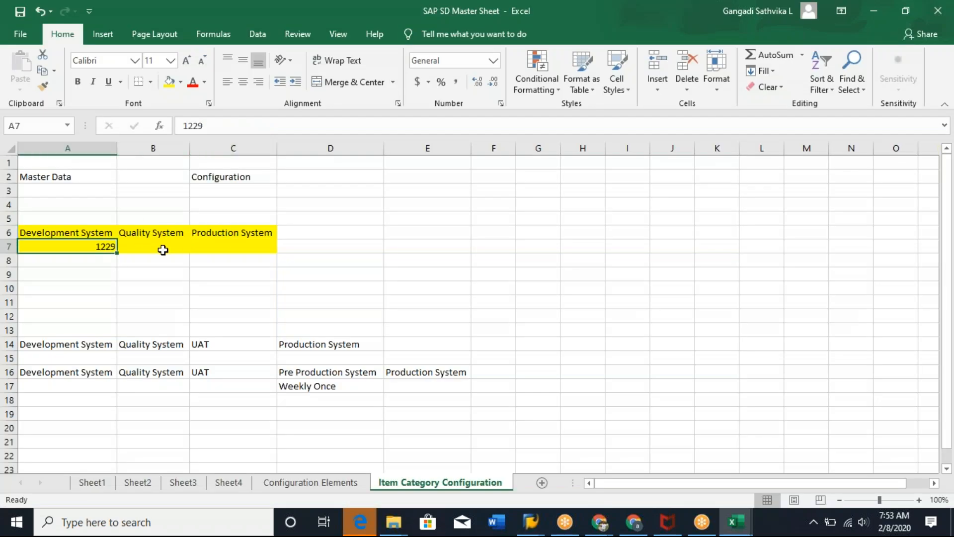
click(163, 250)
click(234, 248)
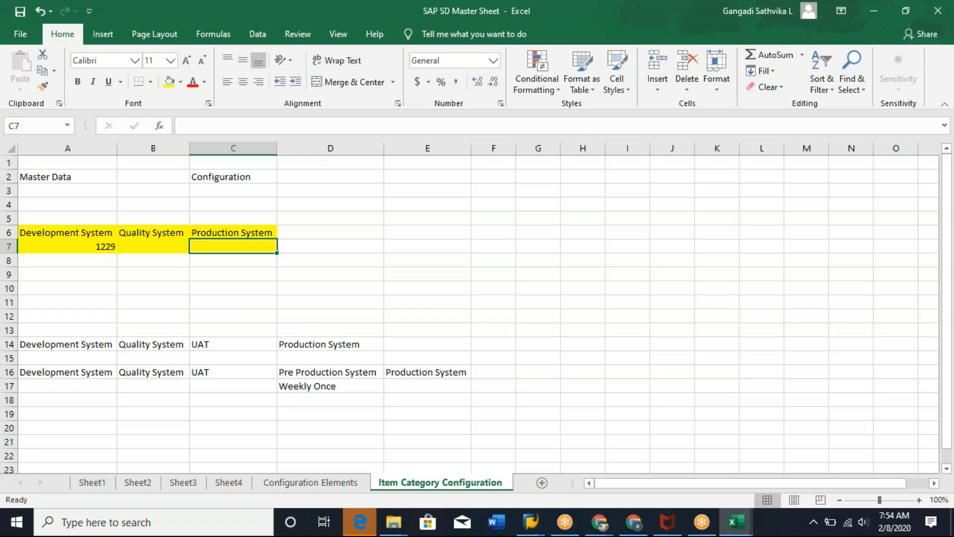
click(96, 245)
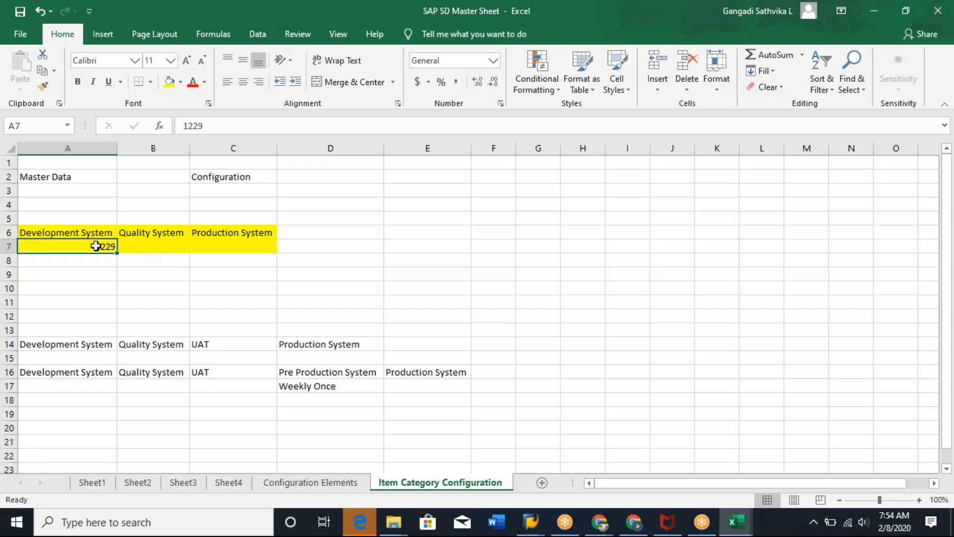
click(143, 245)
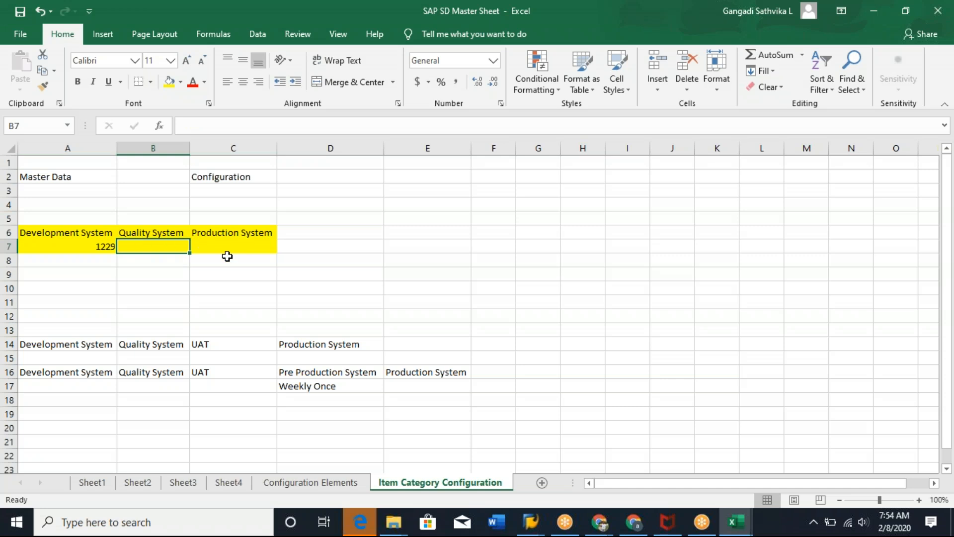
click(240, 245)
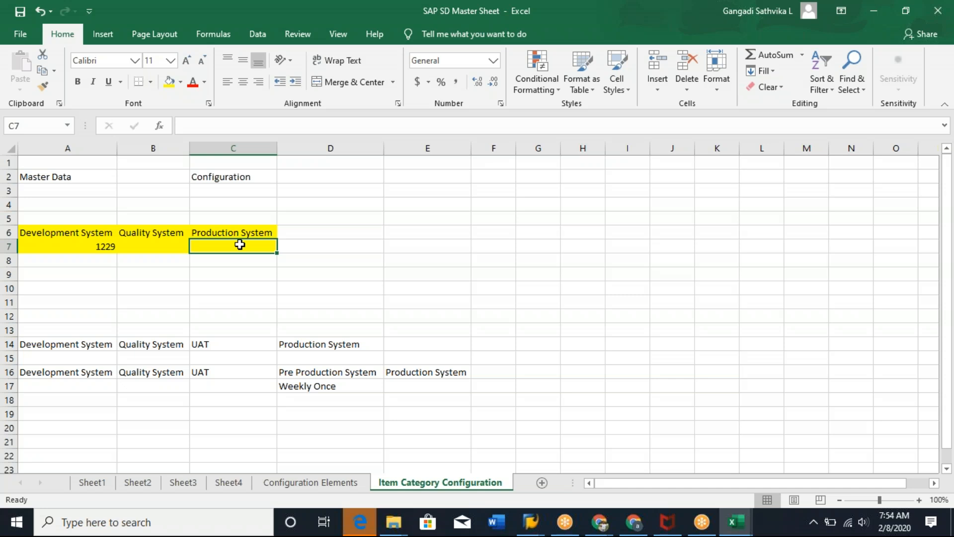
Enter a Customer label with the new customer's number in cell A3 under Master Data.
click(228, 178)
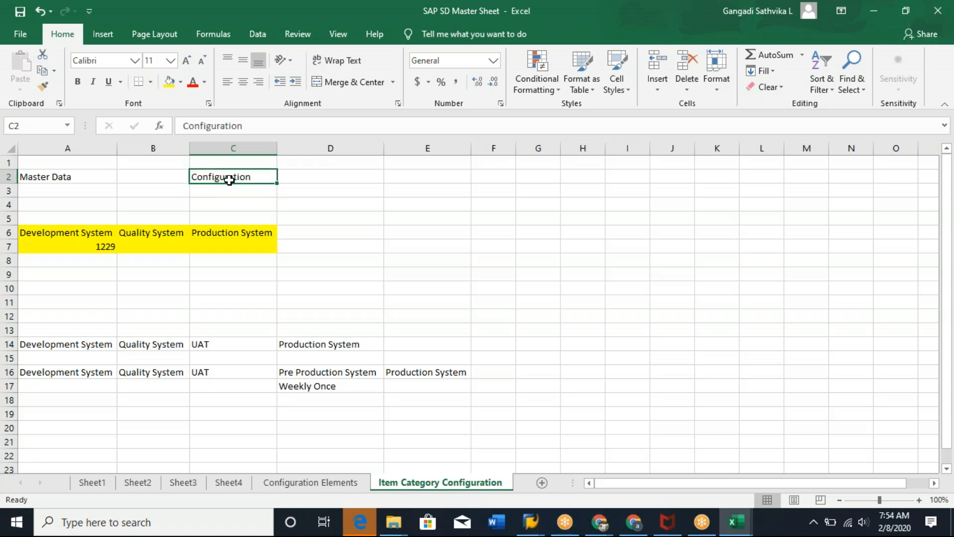
click(76, 194)
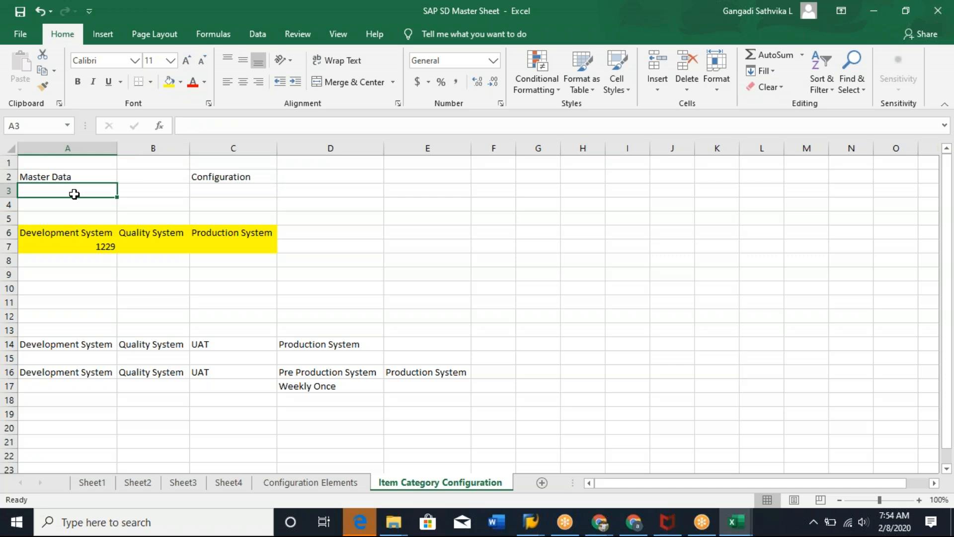
text(Customer 1229)
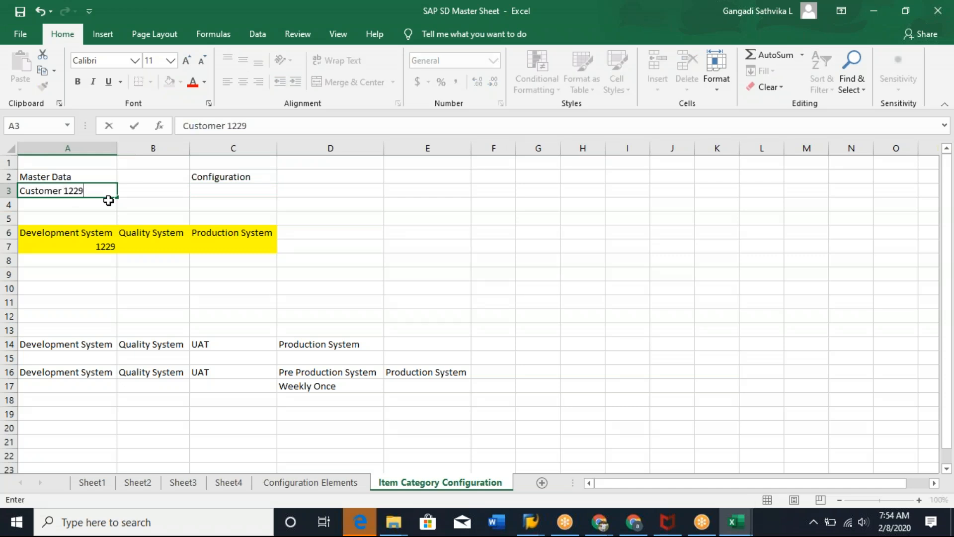
Fill the Master Data and Configuration heading row A2:C2 with yellow.
drag(70, 176, 258, 178)
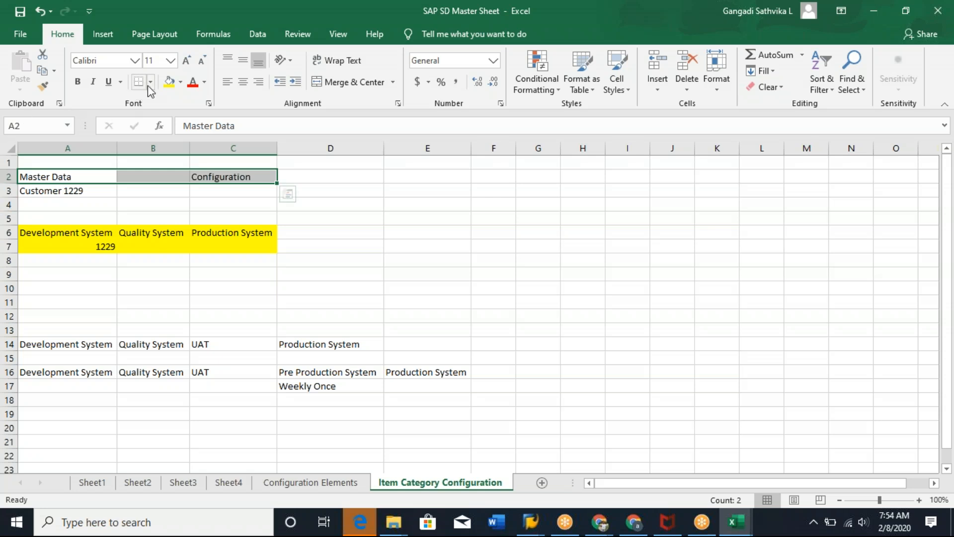
click(165, 86)
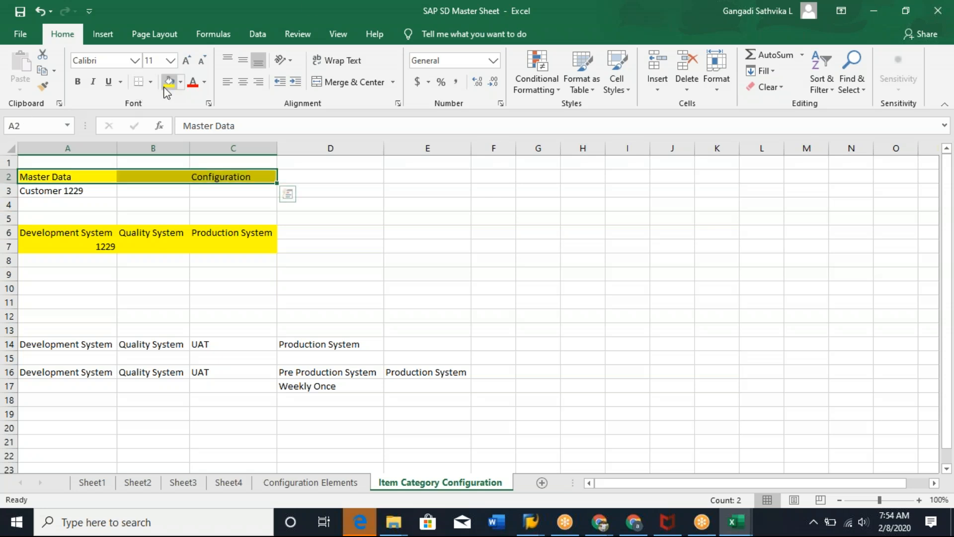
click(226, 179)
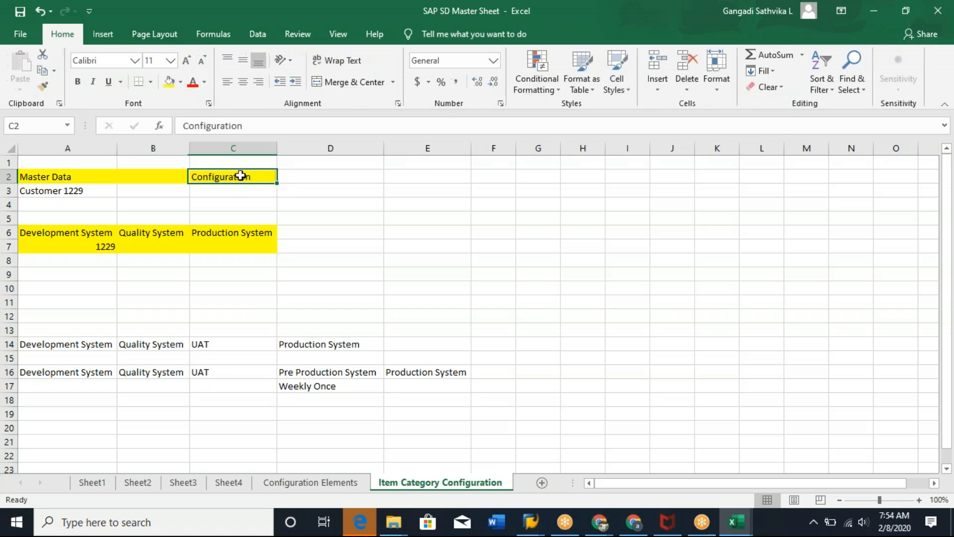
click(245, 221)
click(245, 177)
Switch to the SAP session and close the Customer Create initial screen dialog.
click(531, 522)
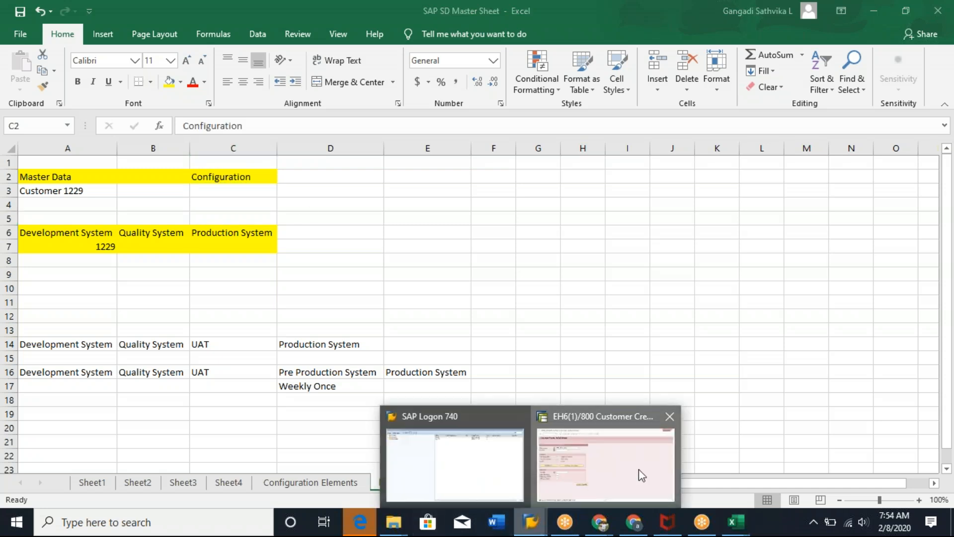
click(640, 469)
click(346, 116)
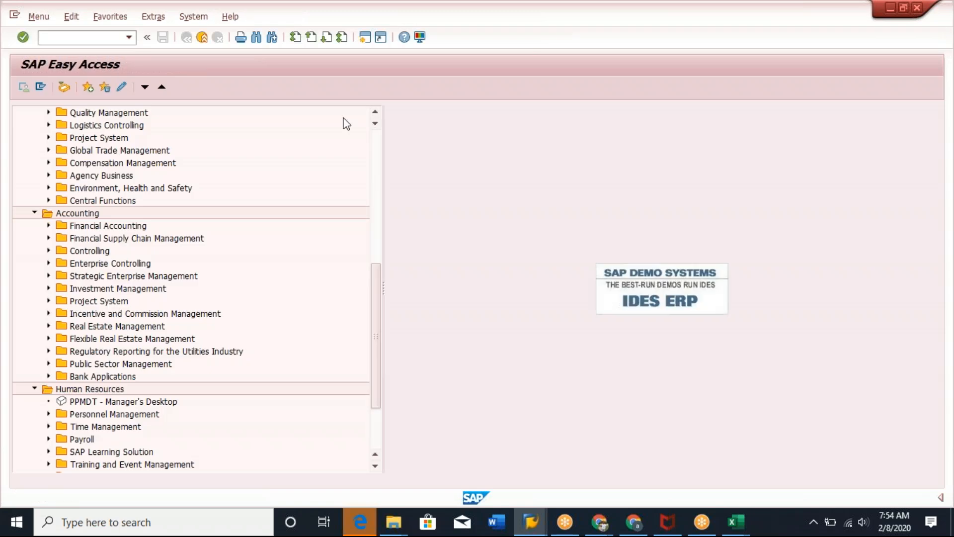
click(75, 37)
text(nspro)
key(Return)
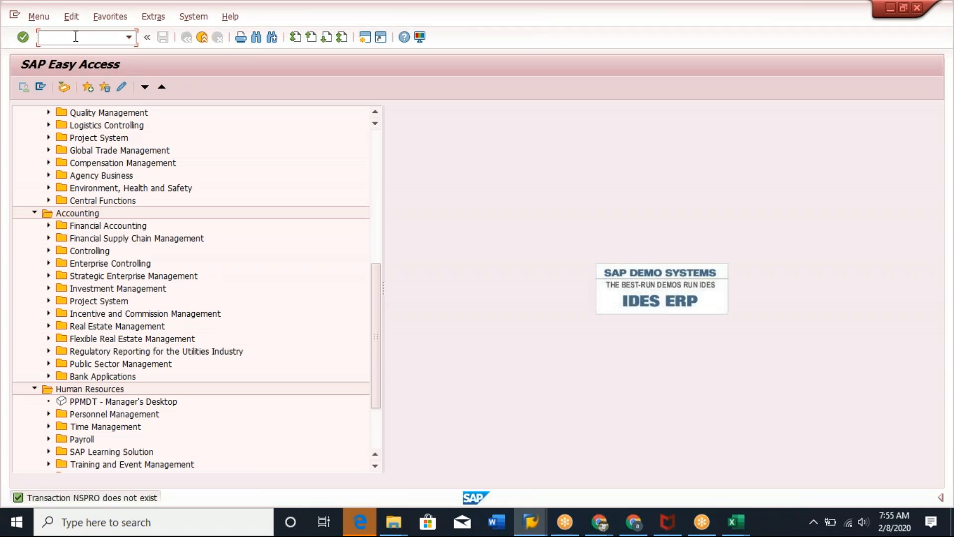
Open the SAP Reference IMG with transaction spro.
text(spro)
key(Return)
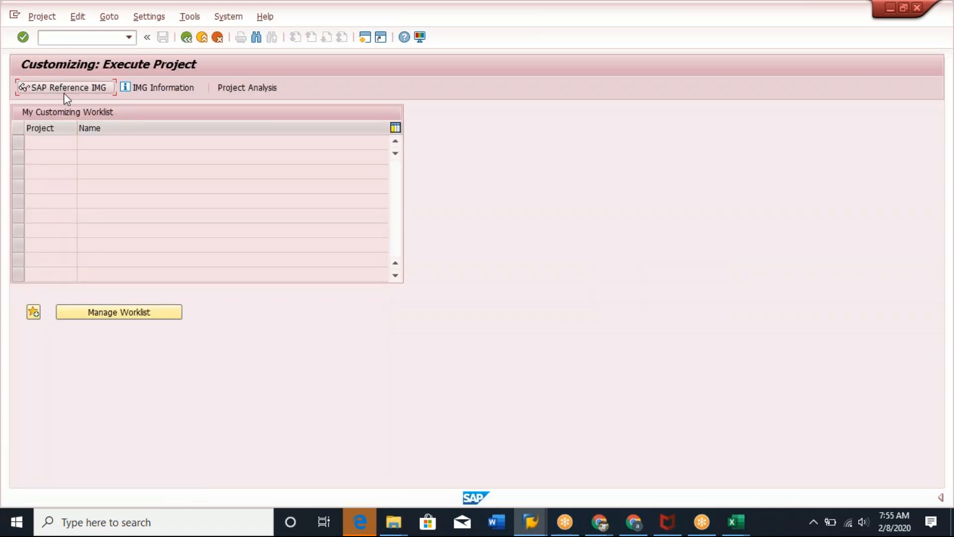
click(70, 87)
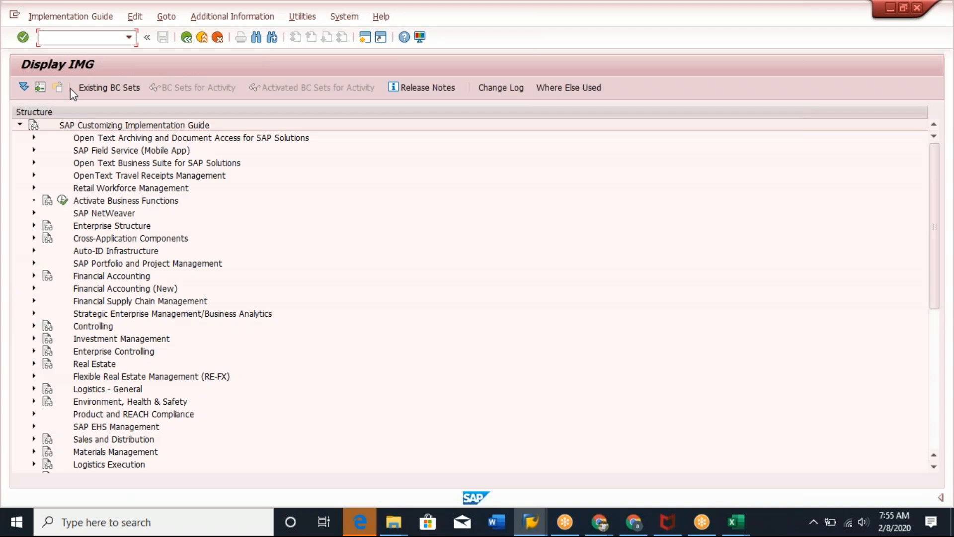
Expand Sales and Distribution and its Master Data node in the implementation guide.
click(129, 240)
scroll(39, 405, down, 2)
click(34, 389)
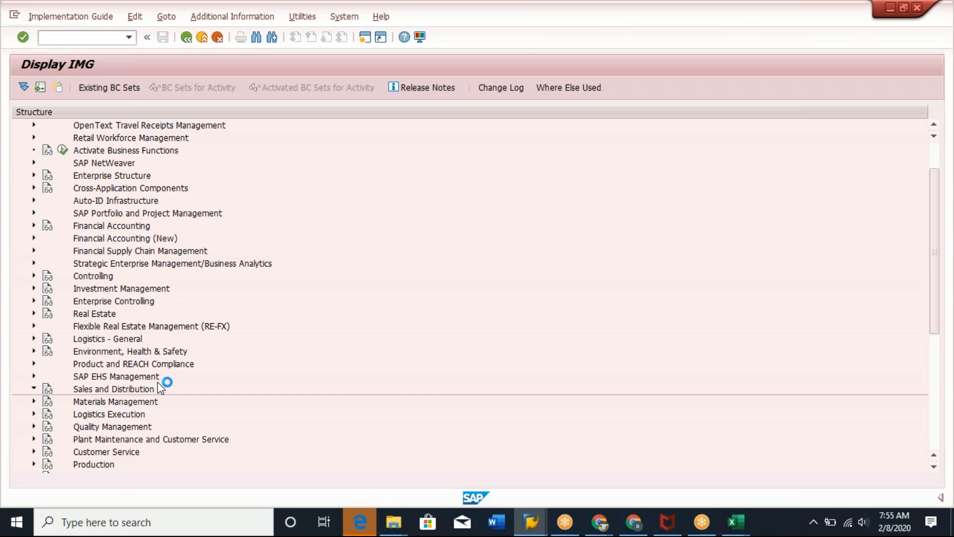
click(48, 225)
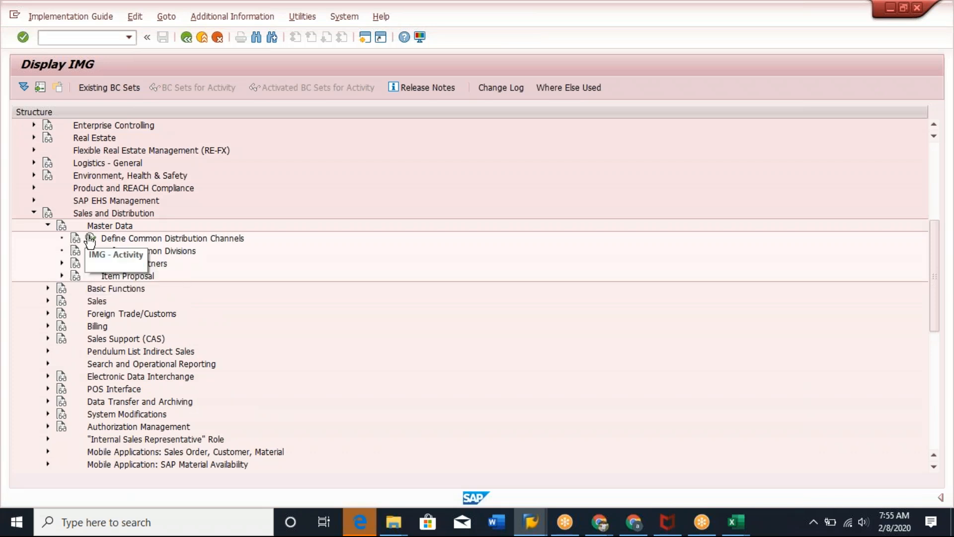
Open Define Terms of Payment under Master Data > Business Partners > Customers > Billing Document in Sales and Distribution.
click(61, 263)
click(76, 276)
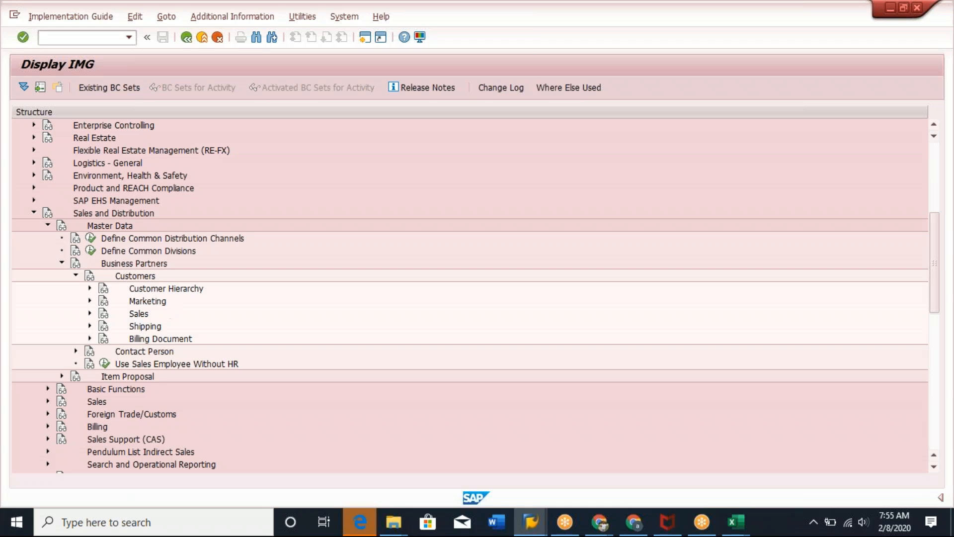
click(90, 339)
click(199, 365)
click(179, 379)
click(132, 351)
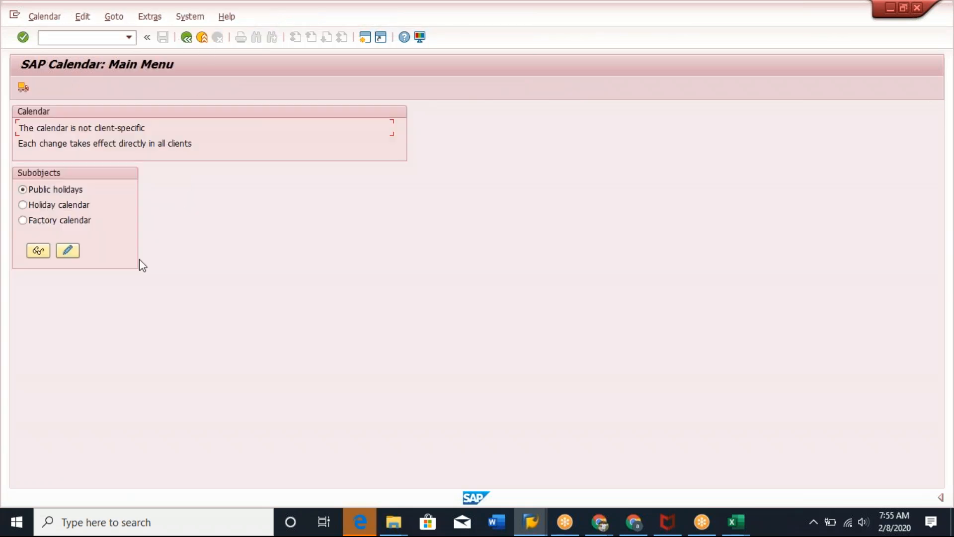
click(187, 38)
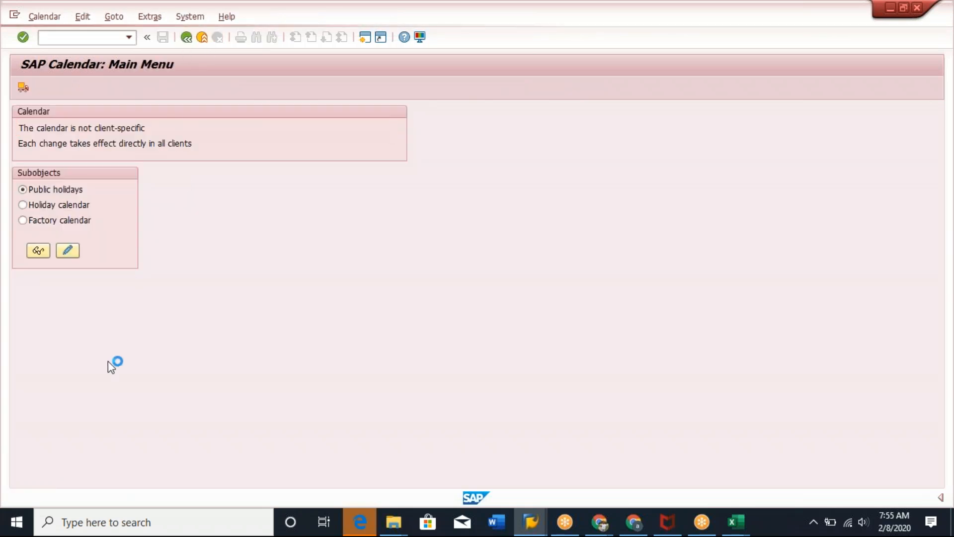
click(133, 363)
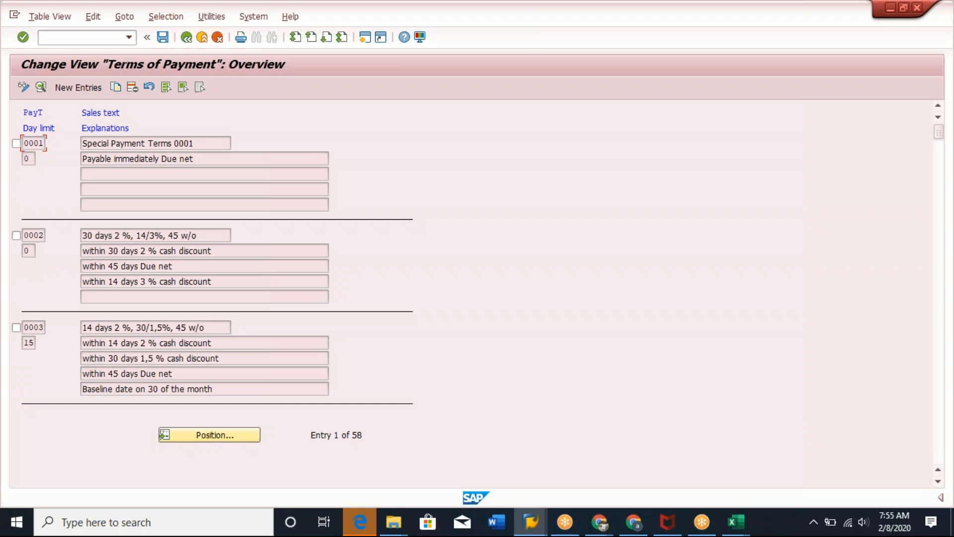
Copy payment term 0001 as Z001 with sales text Special Payment Terms Z001, and save the new entry.
click(16, 144)
click(117, 88)
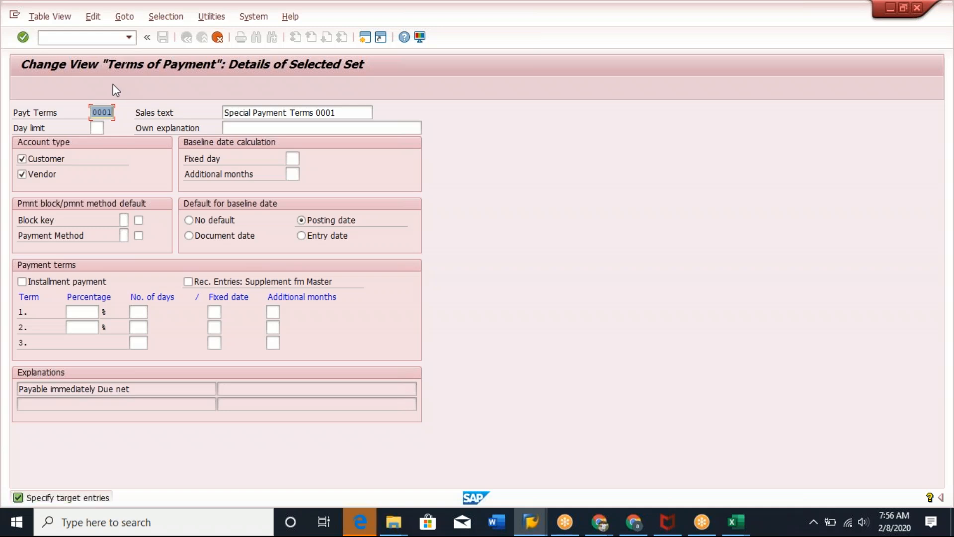
key(BackSpace)
text(Z)
click(323, 112)
key(BackSpace)
text(Z)
key(Return)
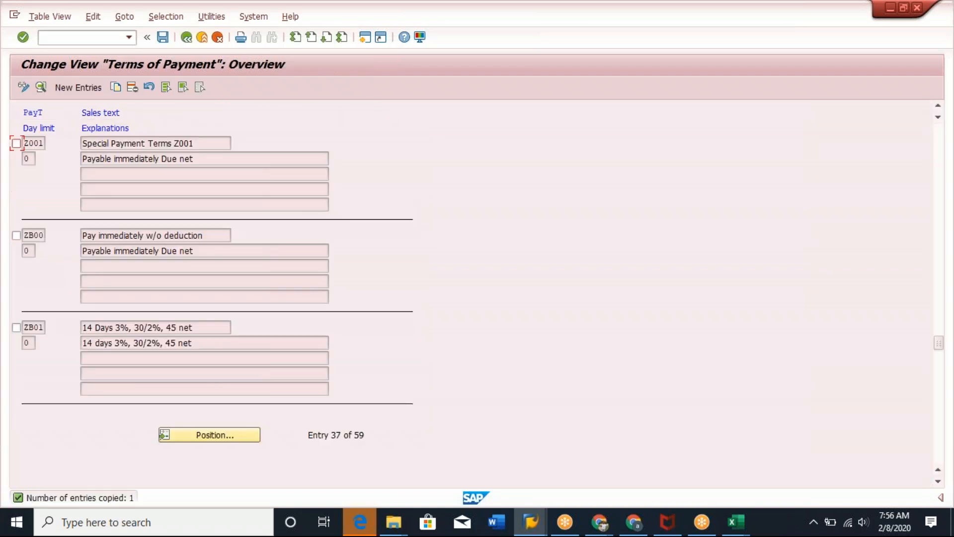
click(163, 37)
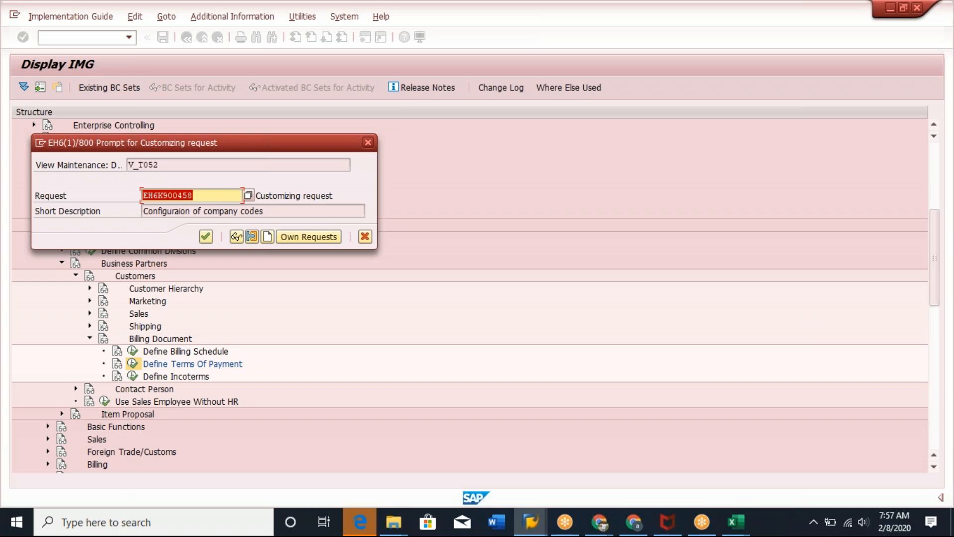
key(XF86AudioRaiseVolume)
key(XF86AudioRaiseVolume)
key(XF86AudioRaiseVolume)
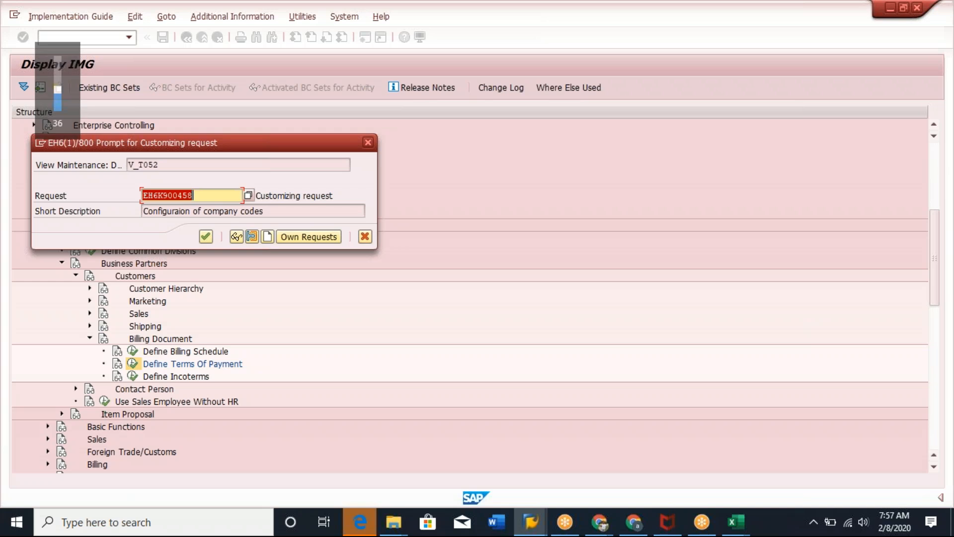
key(XF86AudioRaiseVolume)
key(XF86AudioRaiseVolume)
key(XF86AudioRaiseVolume)
key(XF86AudioRaiseVolume)
key(XF86AudioRaiseVolume)
key(XF86AudioRaiseVolume)
key(XF86AudioRaiseVolume)
key(XF86AudioRaiseVolume)
key(XF86AudioRaiseVolume)
key(XF86AudioRaiseVolume)
key(XF86AudioRaiseVolume)
key(XF86AudioRaiseVolume)
key(XF86AudioRaiseVolume)
key(XF86AudioRaiseVolume)
key(XF86AudioRaiseVolume)
key(XF86AudioRaiseVolume)
key(XF86AudioRaiseVolume)
key(XF86AudioRaiseVolume)
key(XF86AudioRaiseVolume)
key(XF86AudioRaiseVolume)
key(XF86AudioRaiseVolume)
key(XF86AudioRaiseVolume)
key(XF86AudioRaiseVolume)
key(XF86AudioRaiseVolume)
key(XF86AudioRaiseVolume)
key(XF86AudioRaiseVolume)
key(XF86AudioRaiseVolume)
key(XF86AudioRaiseVolume)
key(XF86AudioRaiseVolume)
key(XF86AudioRaiseVolume)
key(XF86AudioRaiseVolume)
key(XF86AudioRaiseVolume)
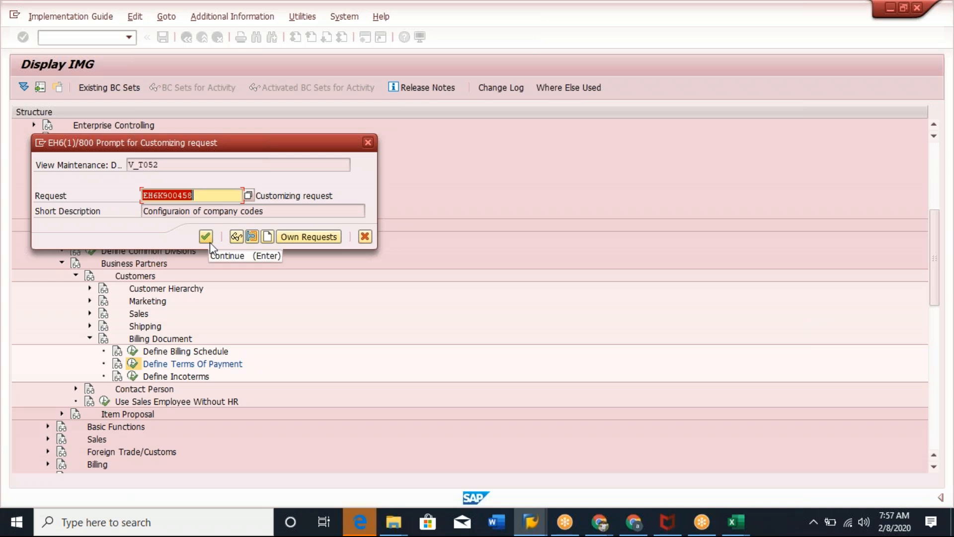
click(166, 195)
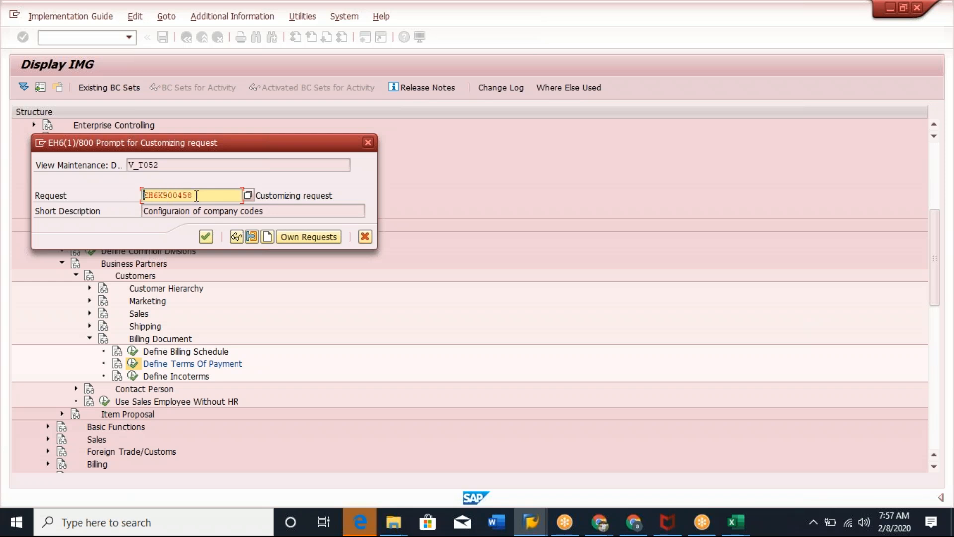
drag(210, 200, 141, 200)
click(143, 198)
drag(214, 193, 133, 204)
click(143, 201)
drag(214, 200, 128, 211)
click(143, 201)
drag(208, 193, 138, 200)
click(143, 198)
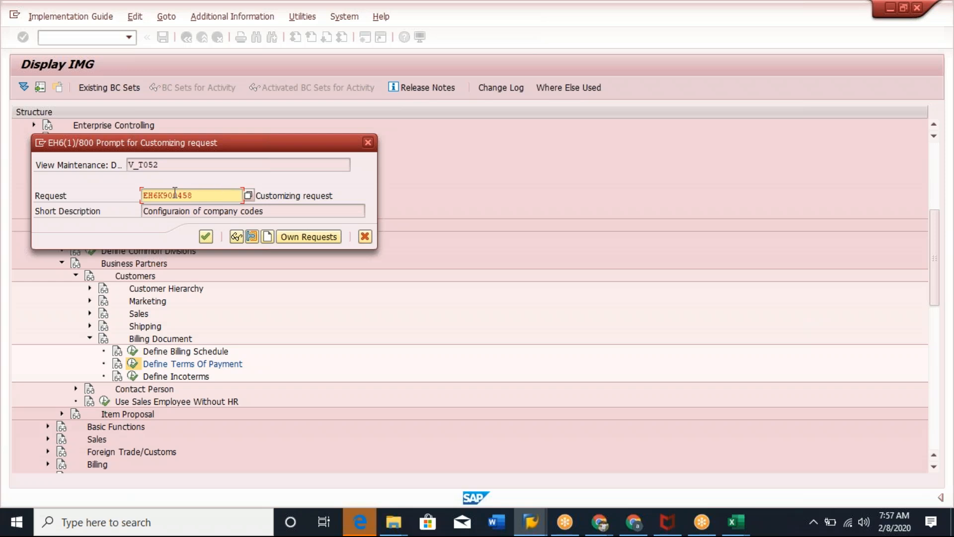
Create a new customizing request with short description Configuration of Payment terms on Feb 8th 2020.
click(267, 237)
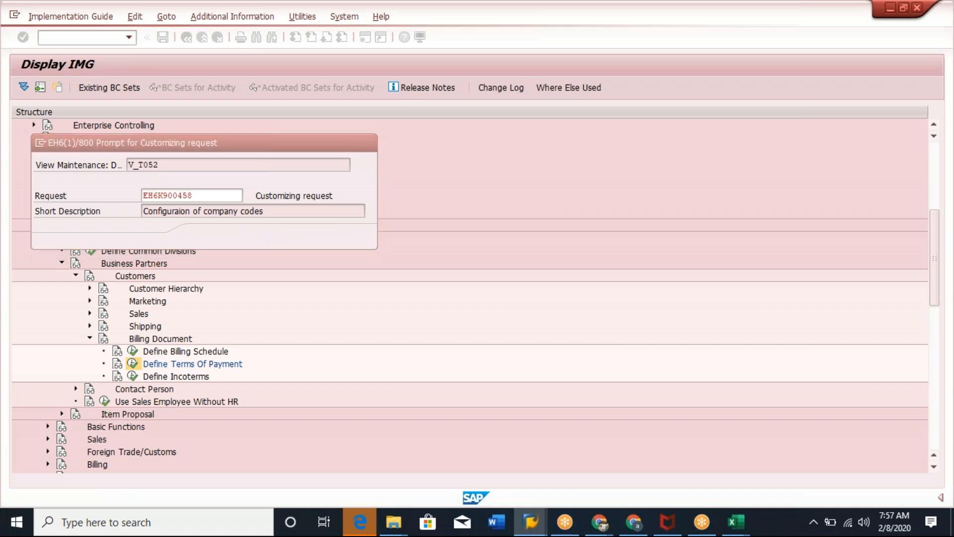
text(Configura)
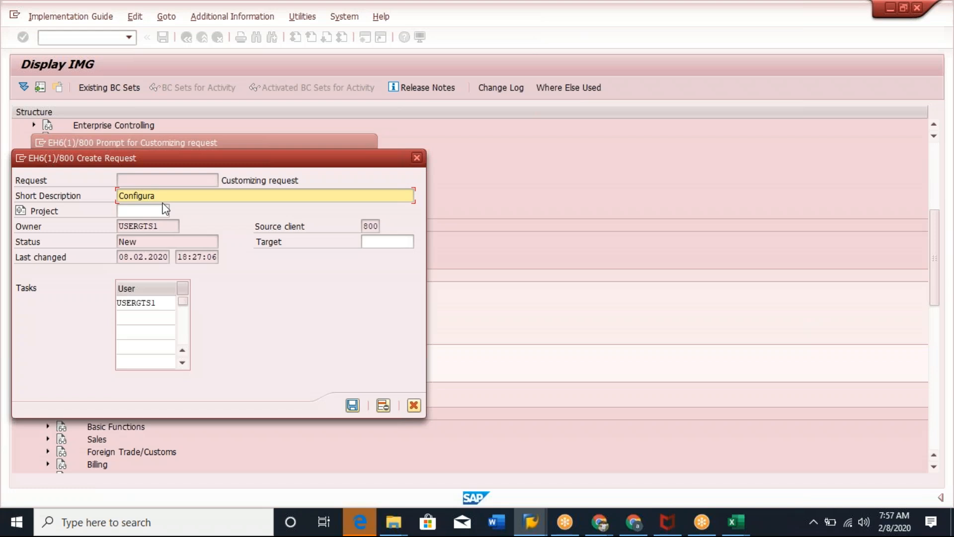
text(tion of Payment terms on Fe)
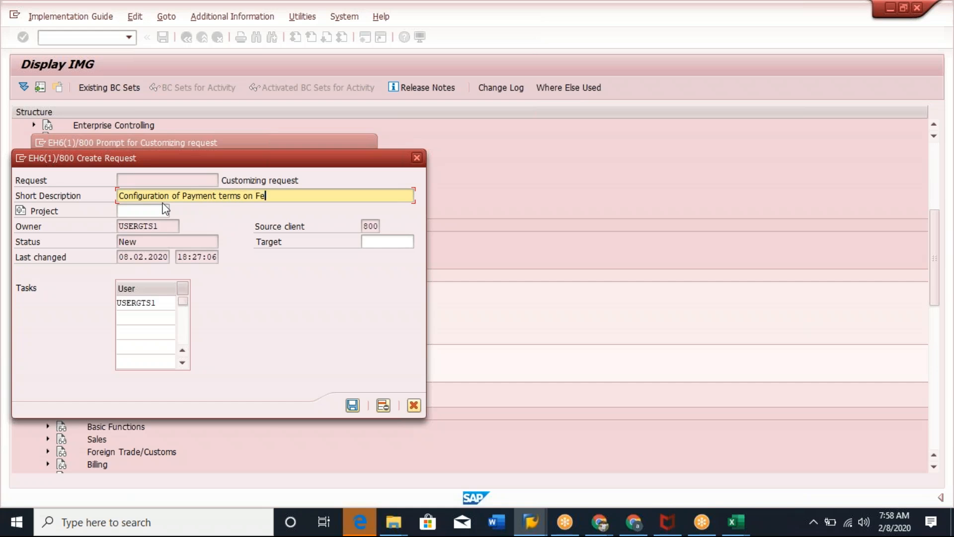
text(b 8th 2020)
click(353, 406)
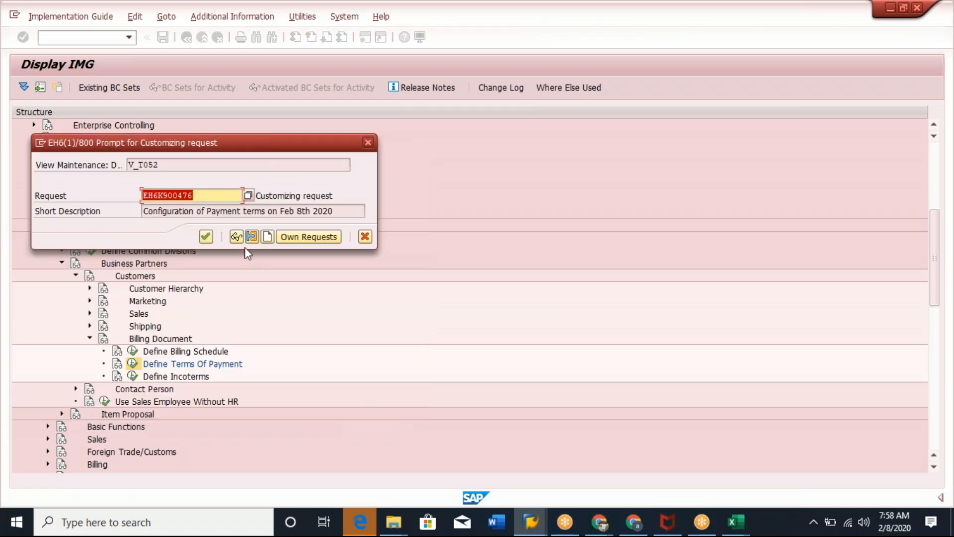
Copy the new request number and paste it into cell A9 of the Excel master sheet.
click(207, 195)
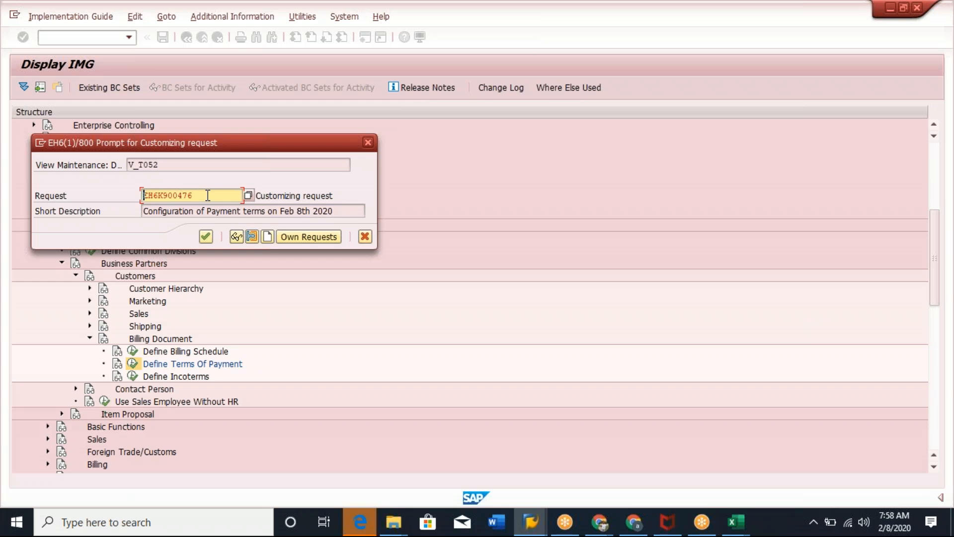
drag(204, 194, 132, 191)
click(144, 195)
click(205, 195)
drag(196, 192, 130, 195)
key(ctrl+c)
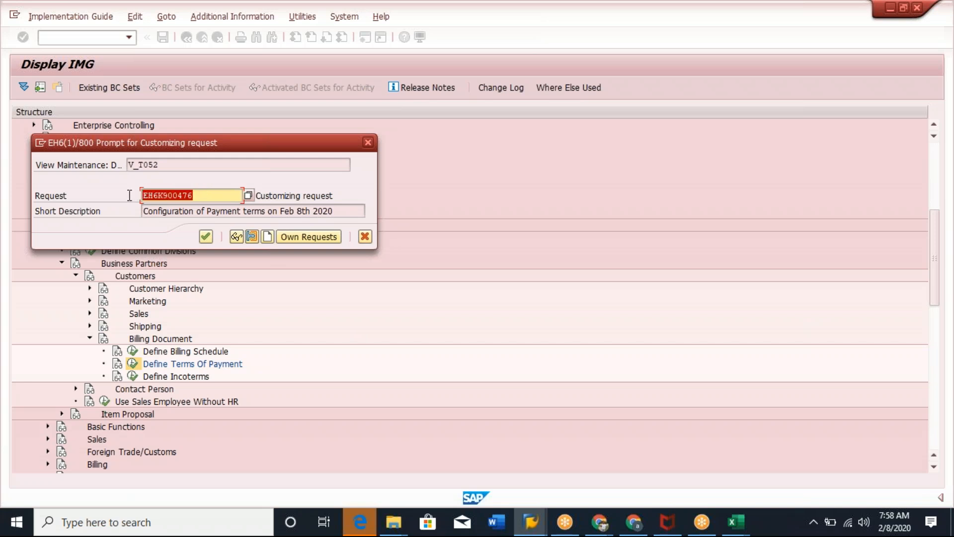
click(337, 242)
key(alt+Tab)
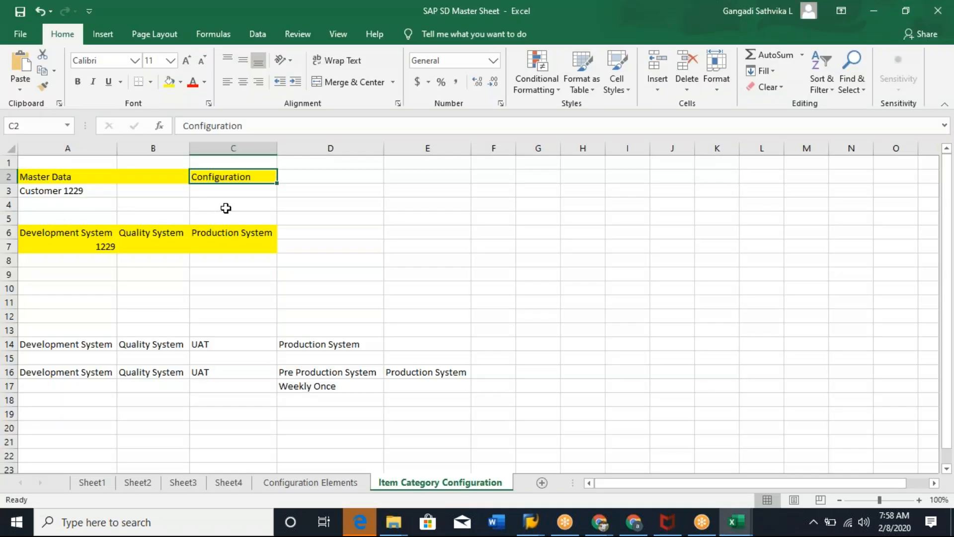
click(81, 272)
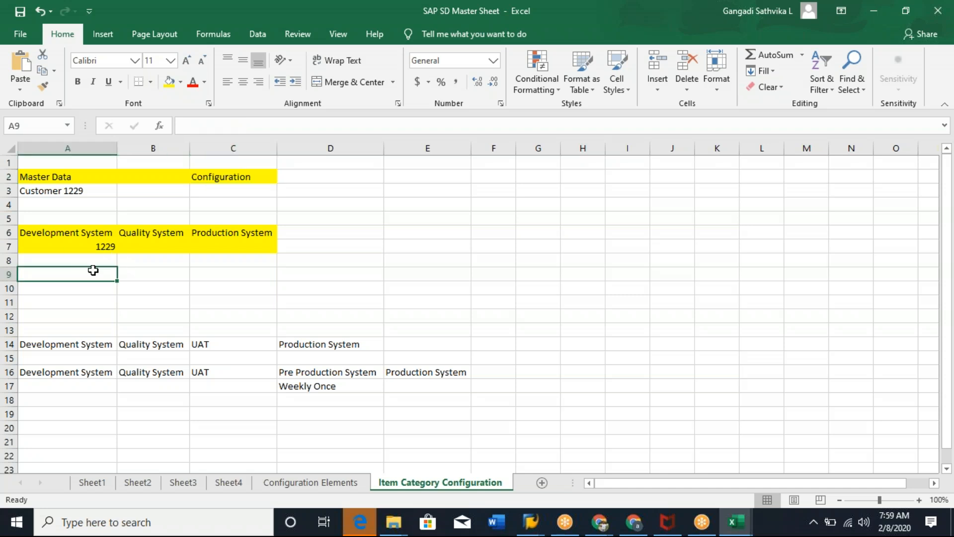
key(ctrl+v)
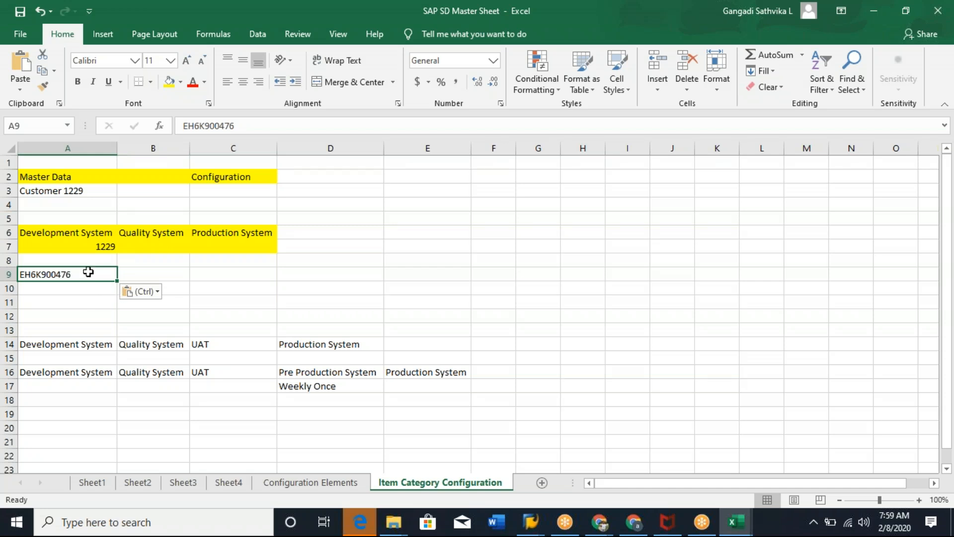
Confirm the customizing request in SAP to save the payment term.
key(alt+Tab)
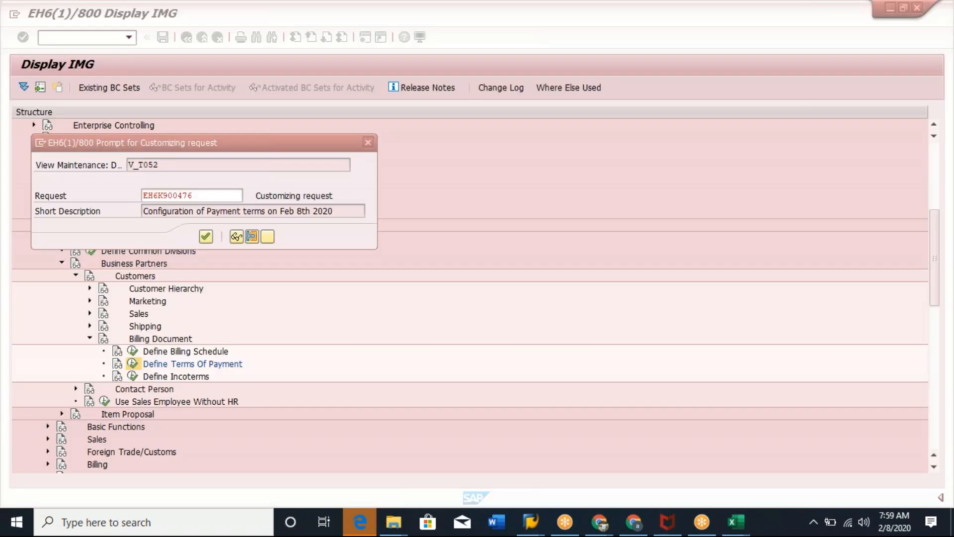
click(205, 237)
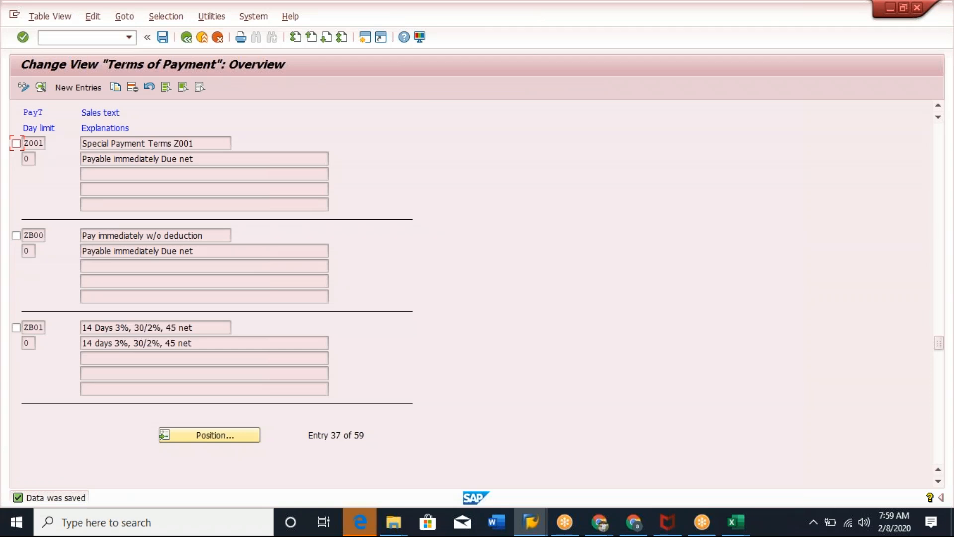
Copy the request number from A9 into B9 under Quality System.
key(alt+Tab)
click(152, 234)
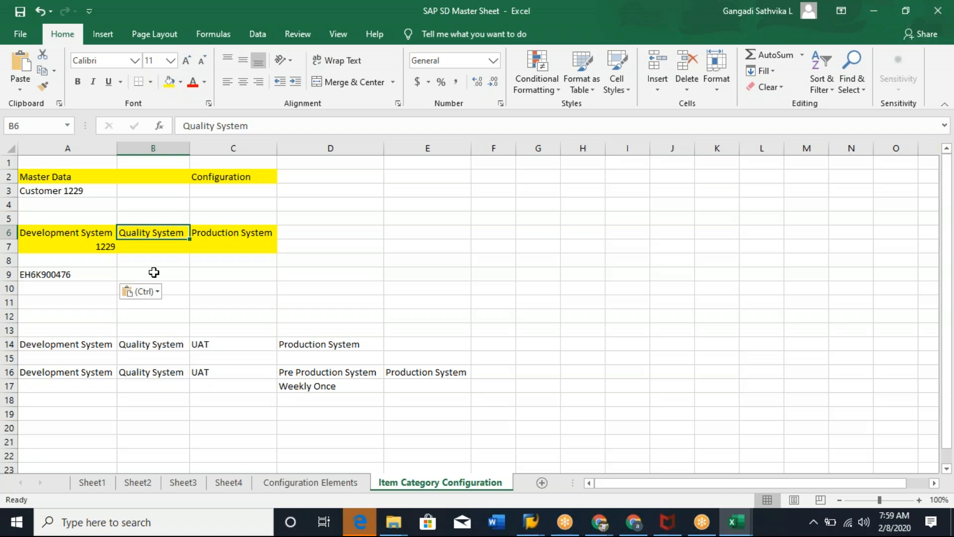
click(151, 277)
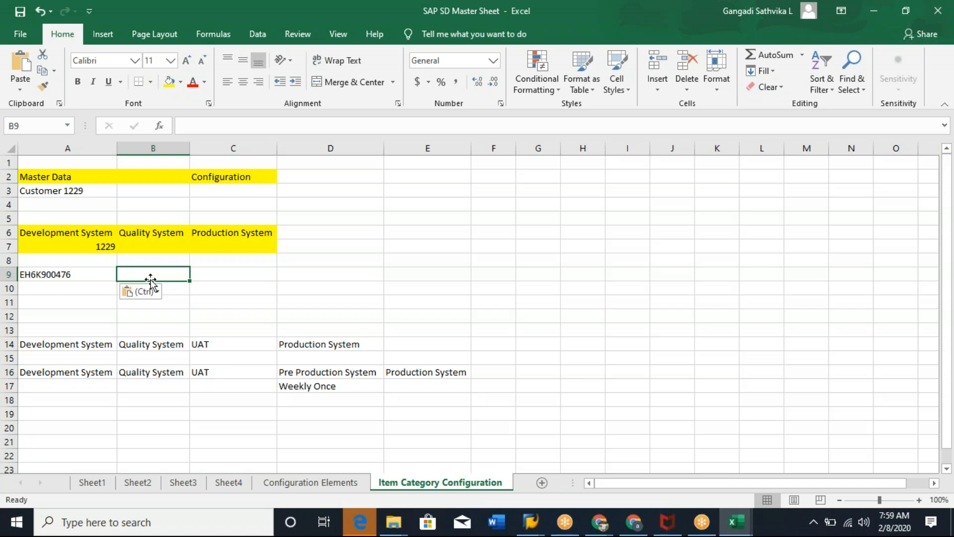
click(99, 265)
click(81, 280)
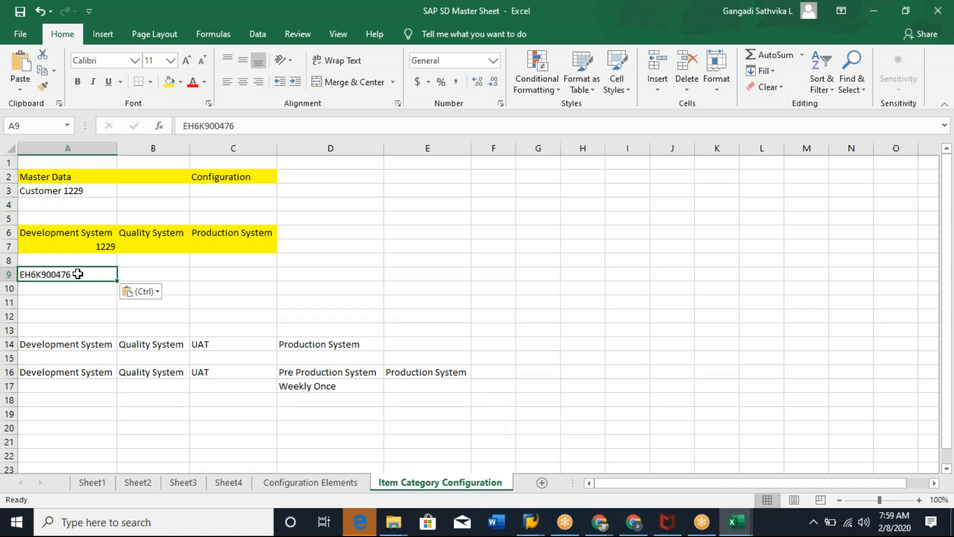
key(ctrl+c)
click(144, 275)
key(ctrl+v)
click(40, 277)
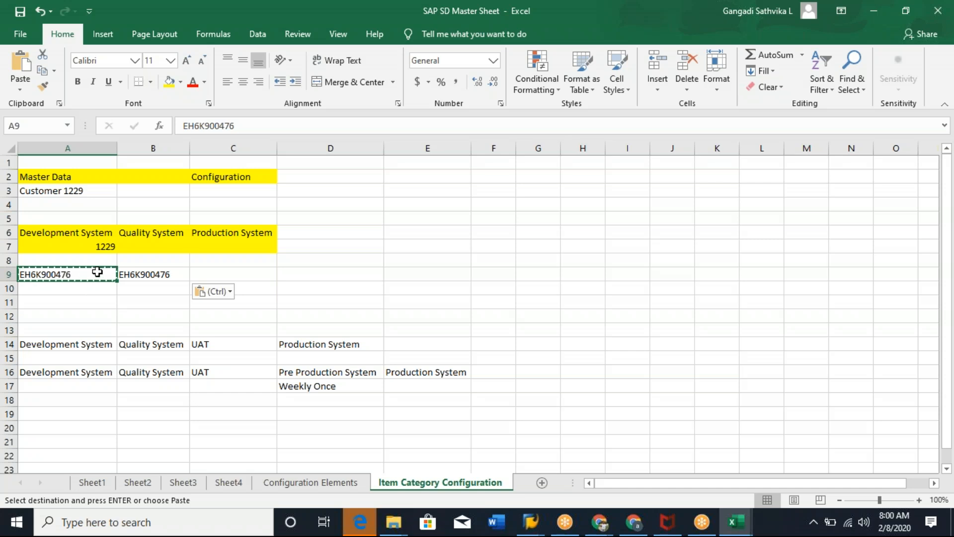
click(136, 280)
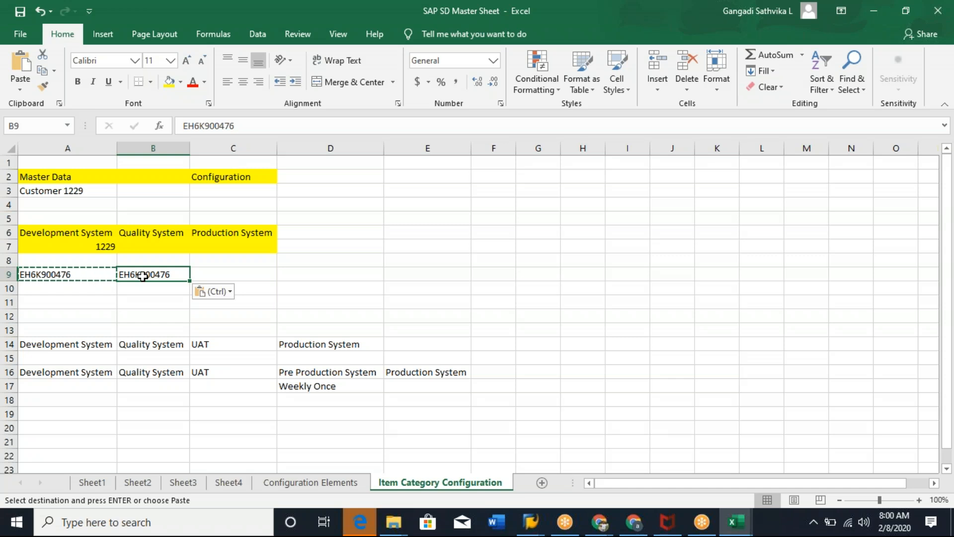
key(alt+Tab)
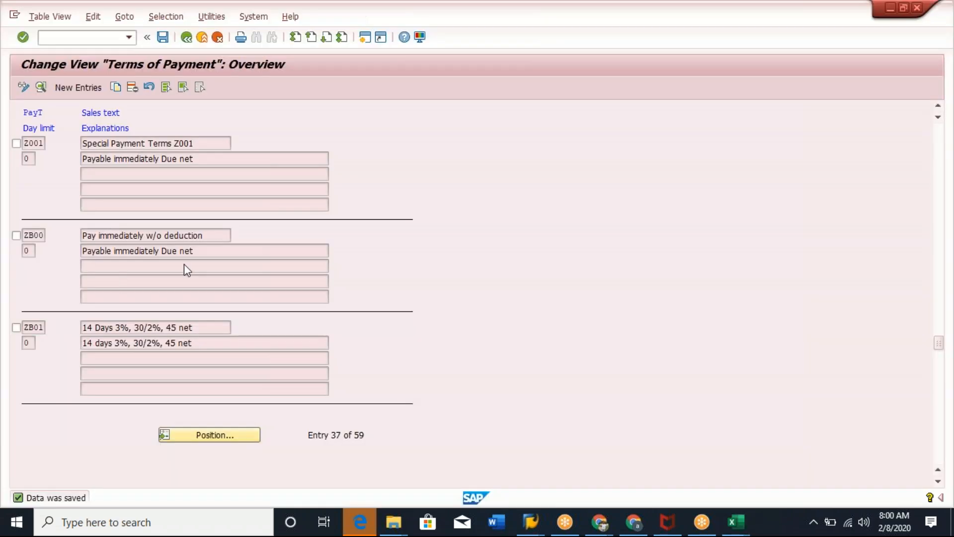
key(alt+Tab)
click(52, 275)
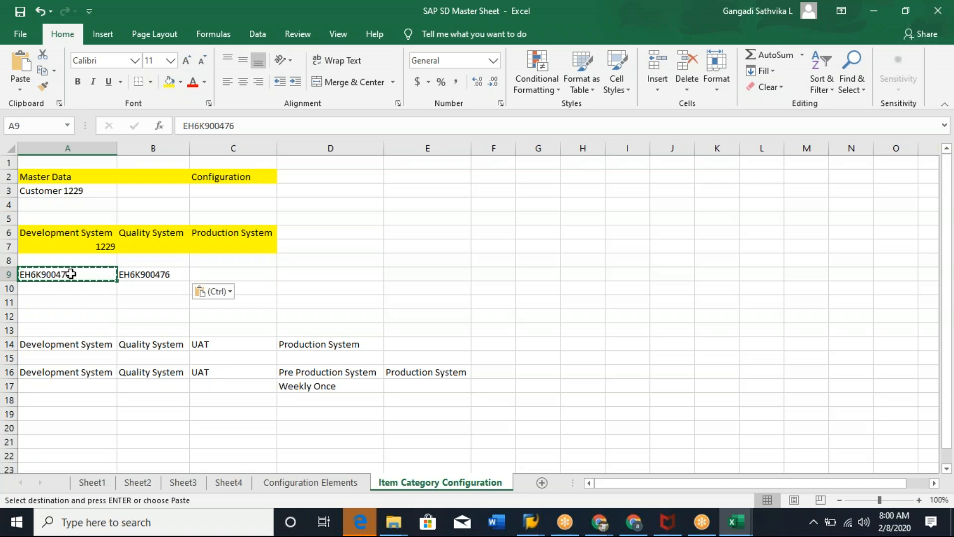
click(167, 277)
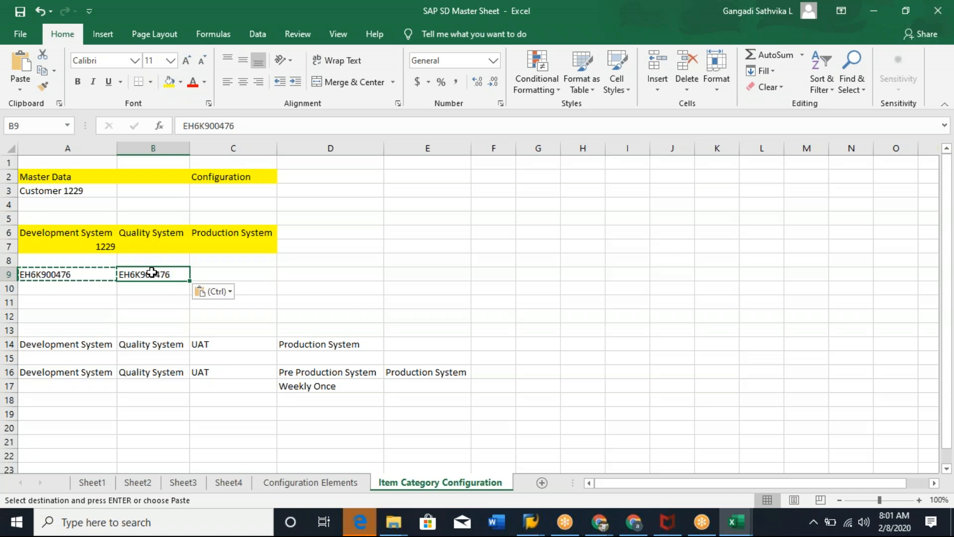
click(241, 280)
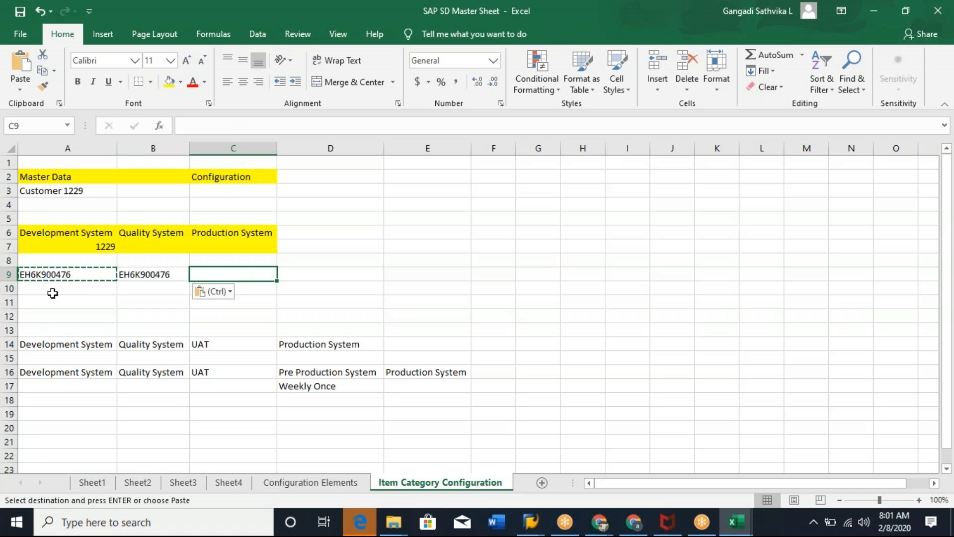
click(56, 274)
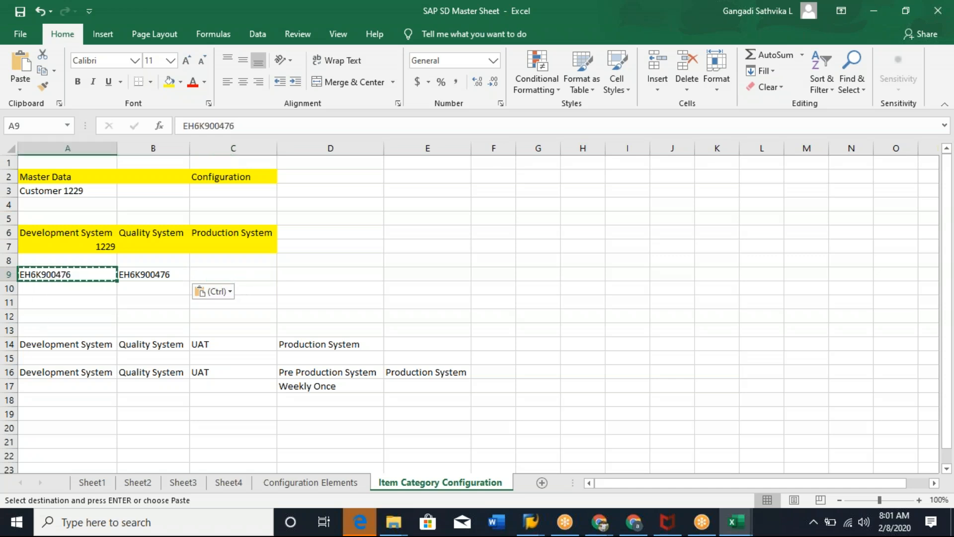
Return from the Terms of Payment overview to the implementation guide.
key(alt+Tab)
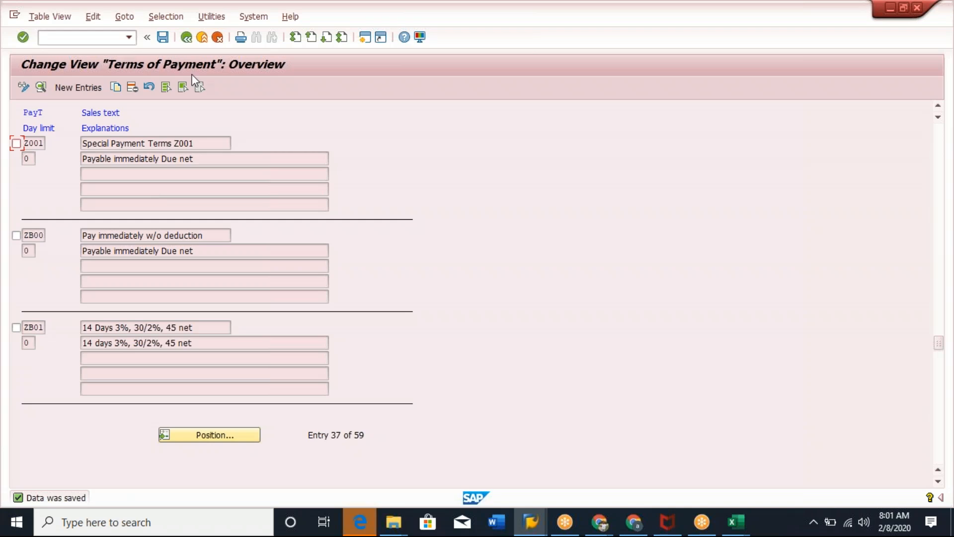
click(186, 38)
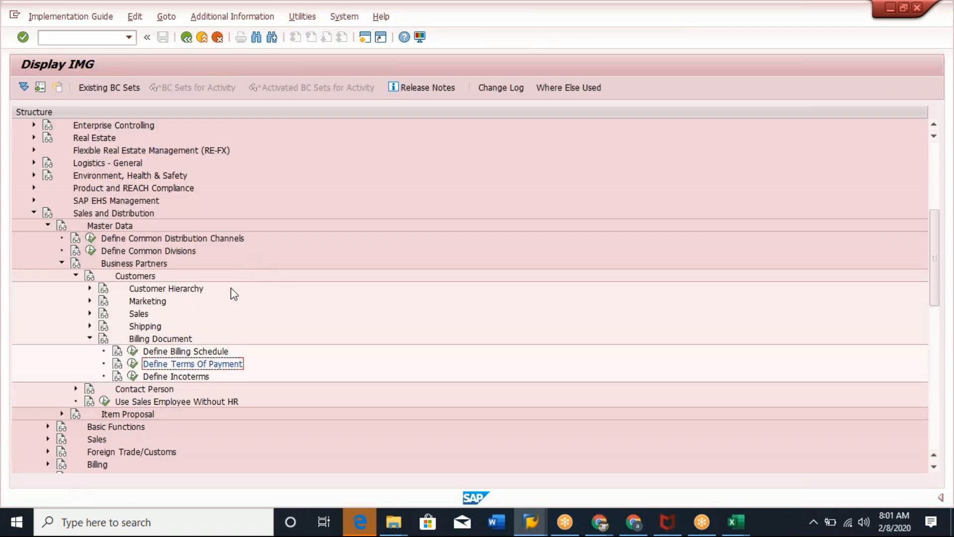
Copy the CFR incoterm as a new incoterm ZFR with description "ZFR Costs and freight".
click(132, 376)
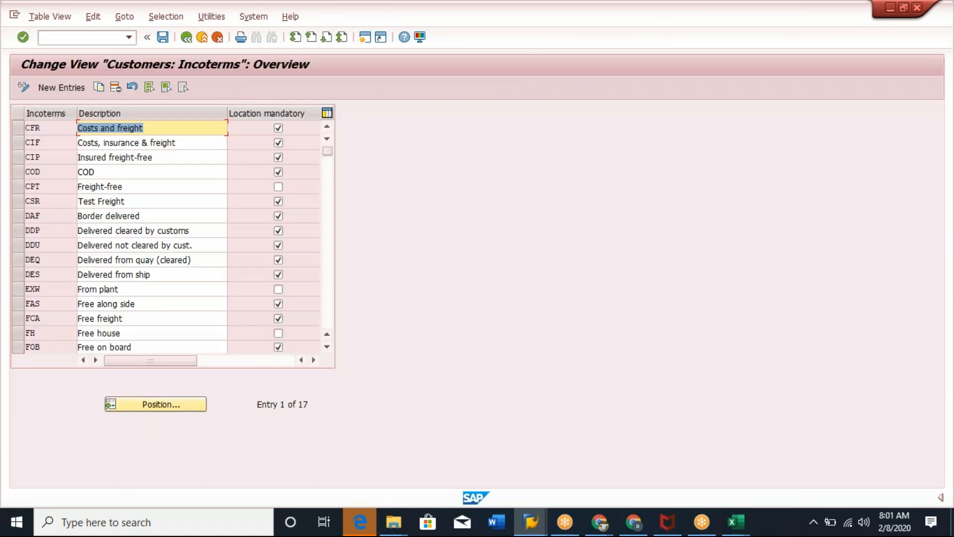
click(20, 128)
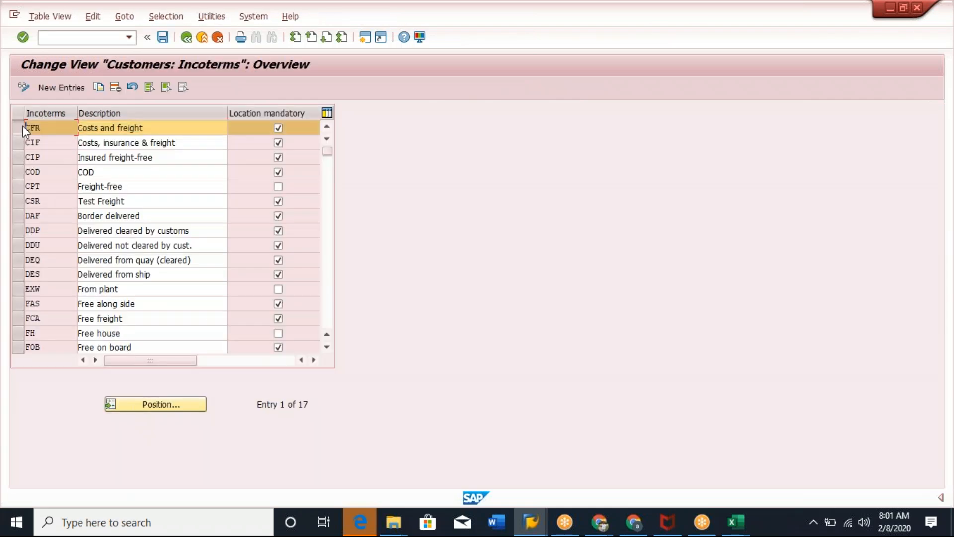
click(99, 87)
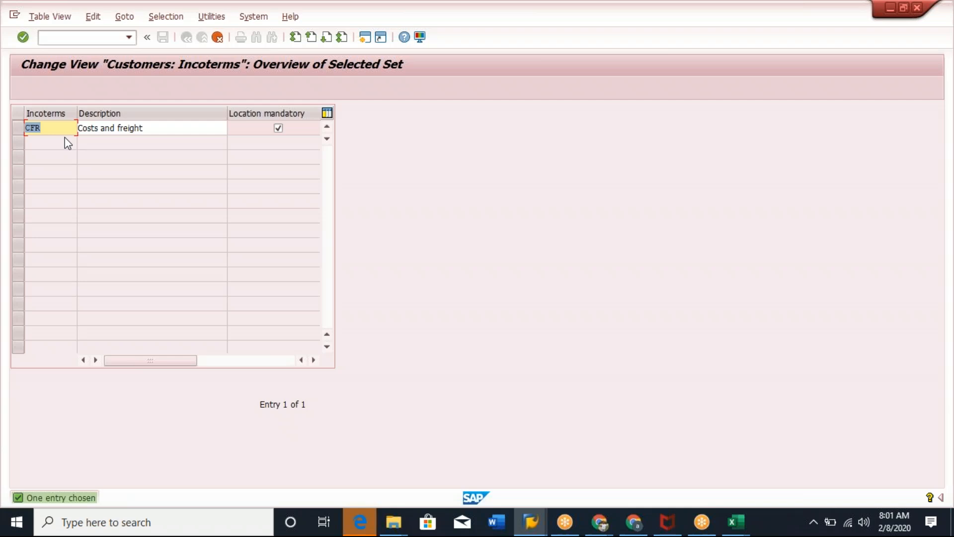
click(35, 128)
key(BackSpace)
text(Z)
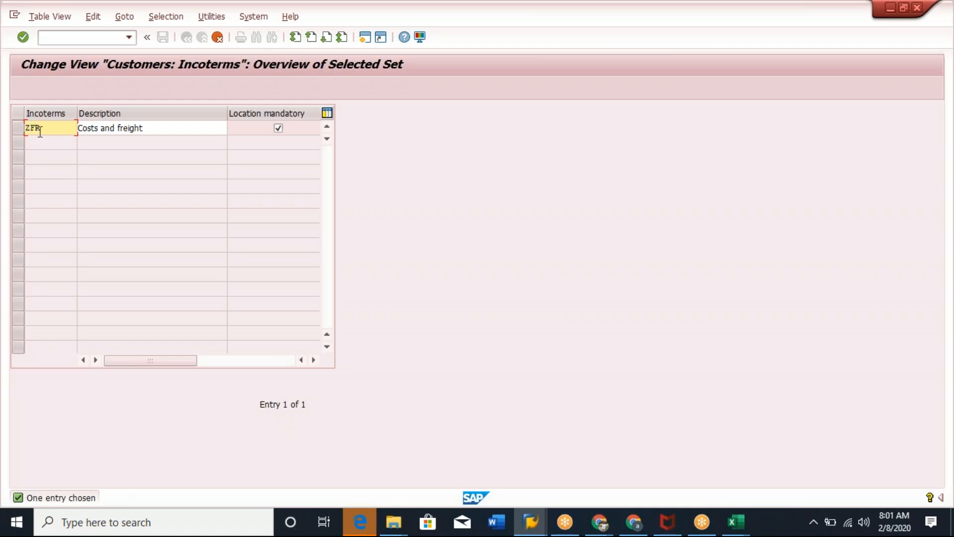
click(78, 129)
text(ZFR)
key(Return)
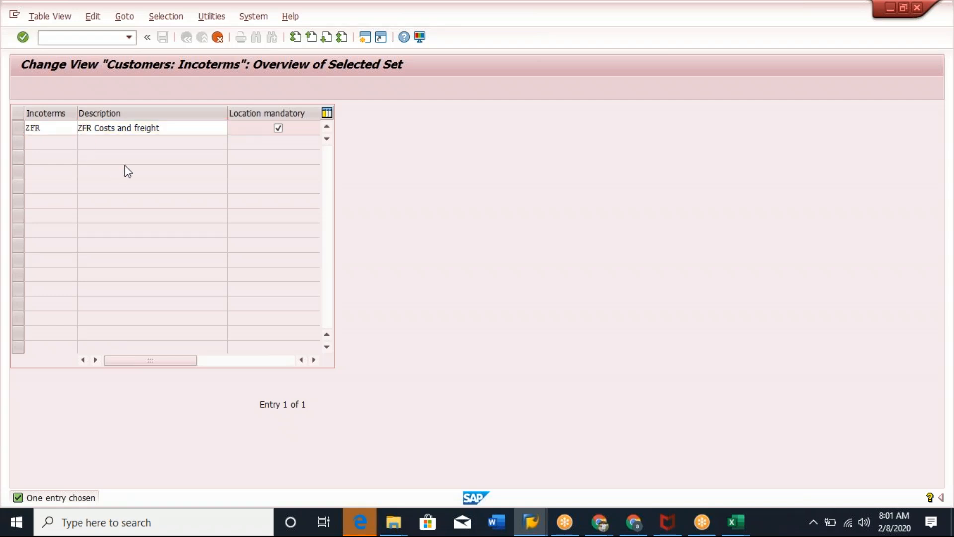
Save the new incoterm and confirm the existing customizing request EH6K900476.
click(162, 38)
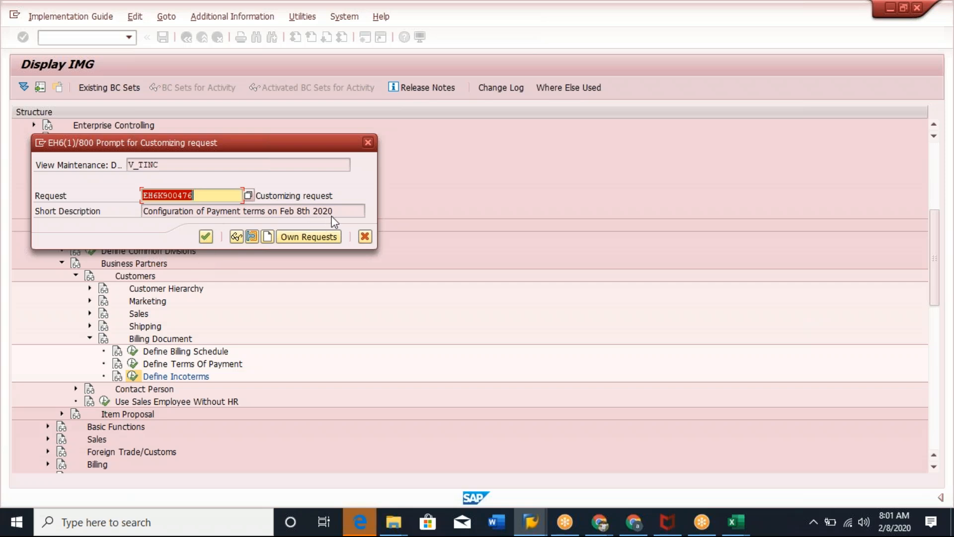
click(144, 196)
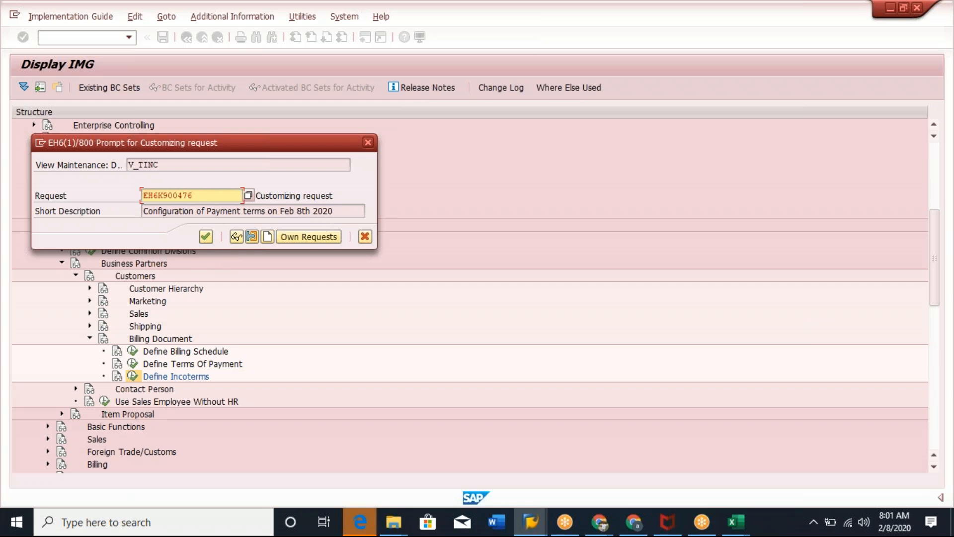
click(205, 237)
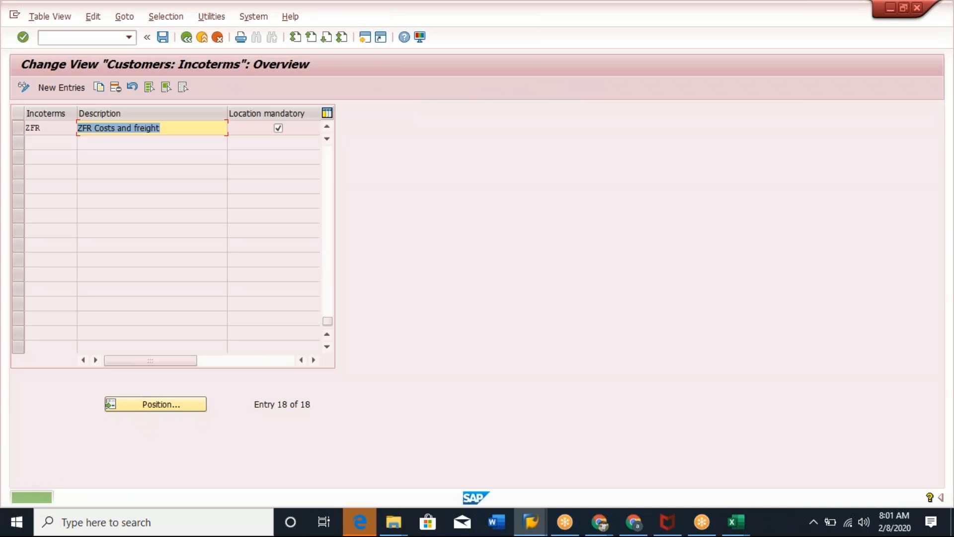
Switch to the Excel master sheet and enter "Payment Terms Z001" in cell A10.
key(alt+Tab)
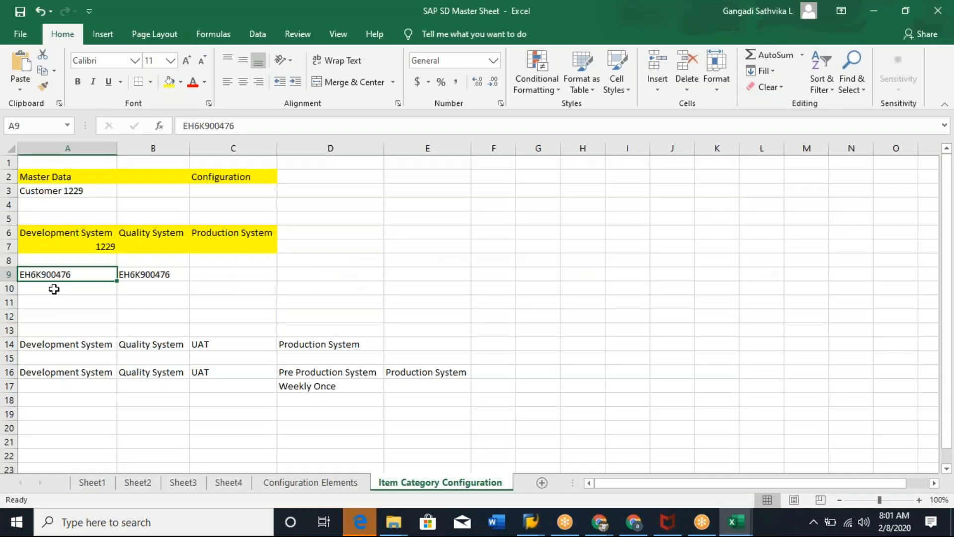
click(74, 289)
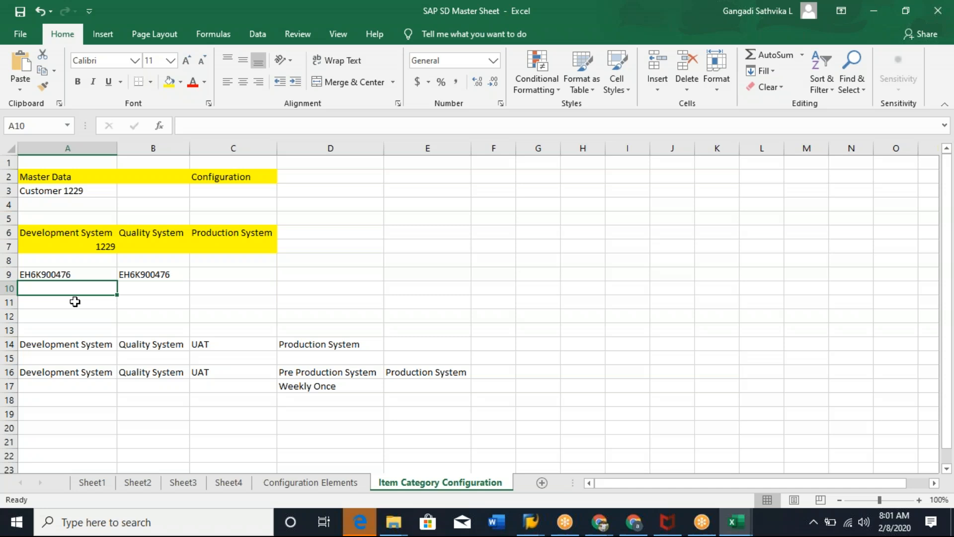
text(Payment Terms)
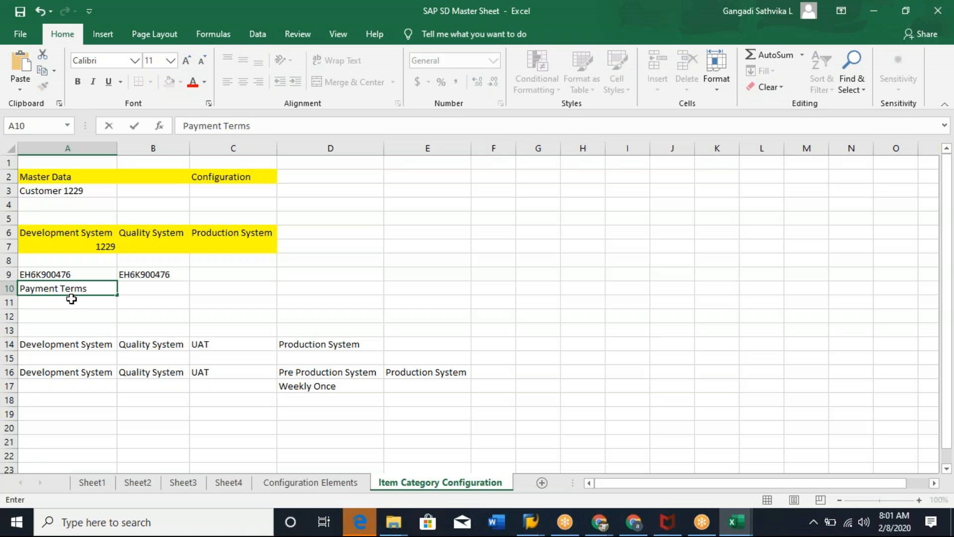
click(72, 298)
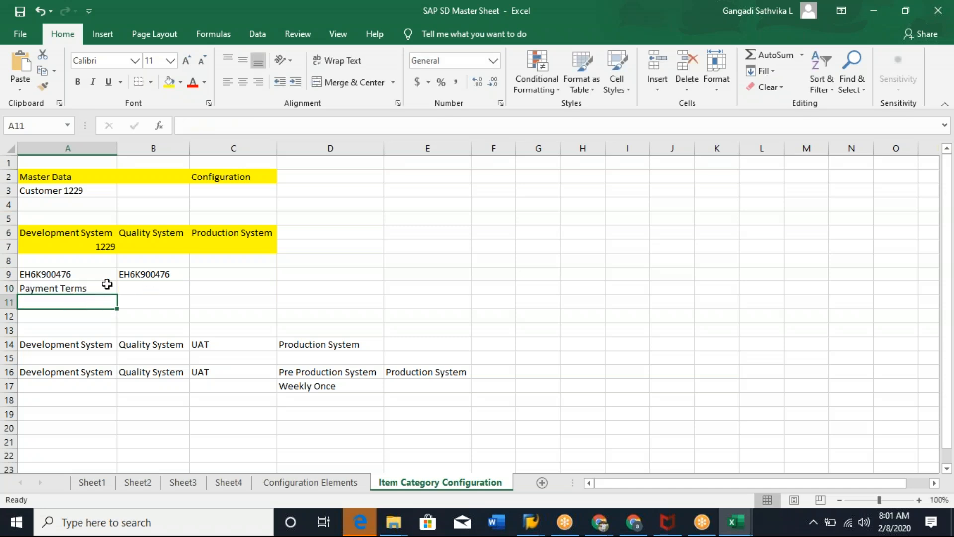
click(104, 279)
double_click(94, 287)
text(Z)
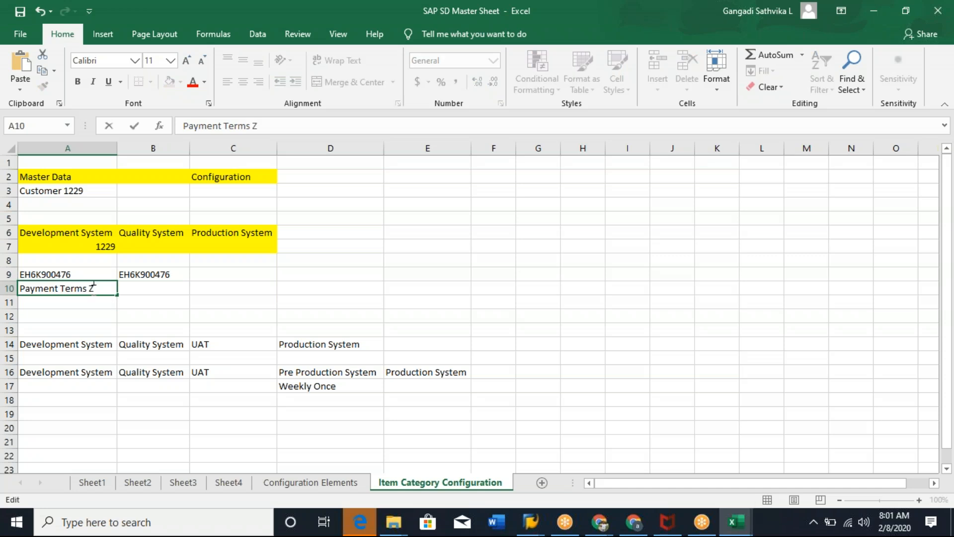
text(001)
Enter "Inco terms ZFr" in cell A11.
click(85, 301)
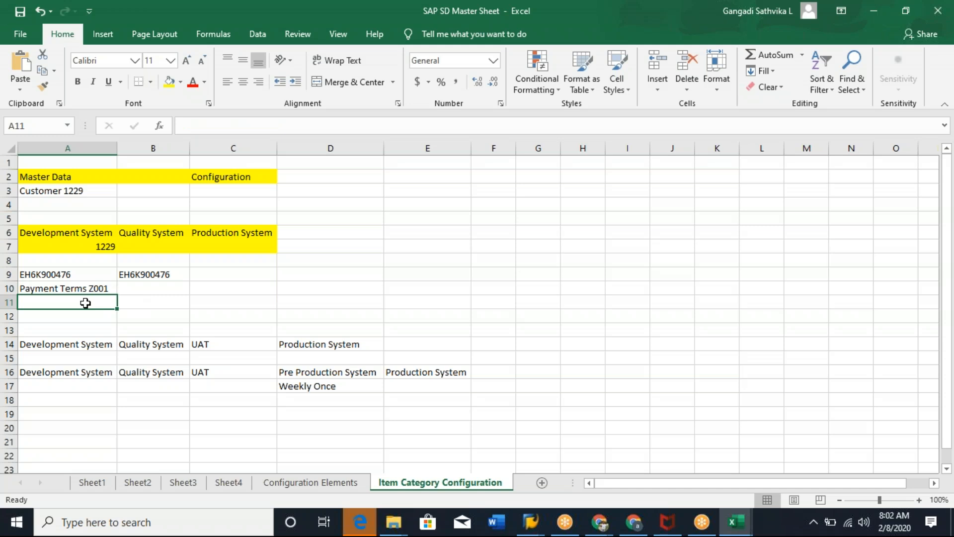
text(Inco terms Z)
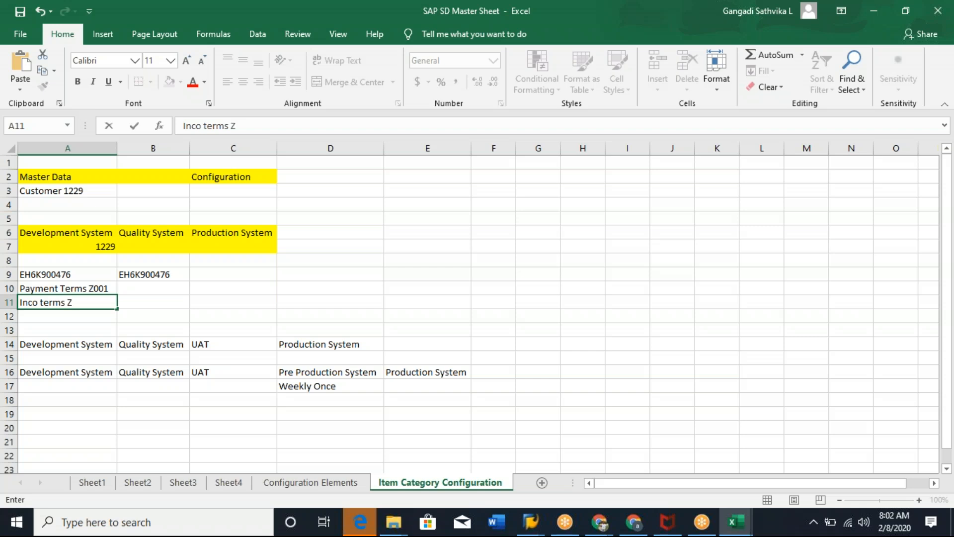
text(Fr)
click(169, 316)
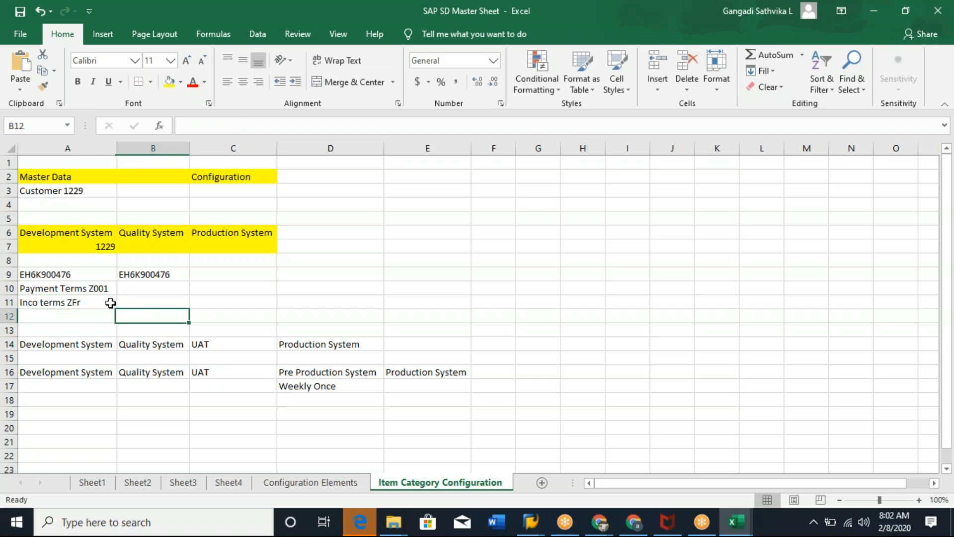
Enter Z001 in cell B10 under the Quality System column.
click(53, 276)
click(155, 273)
click(155, 290)
text(Z001)
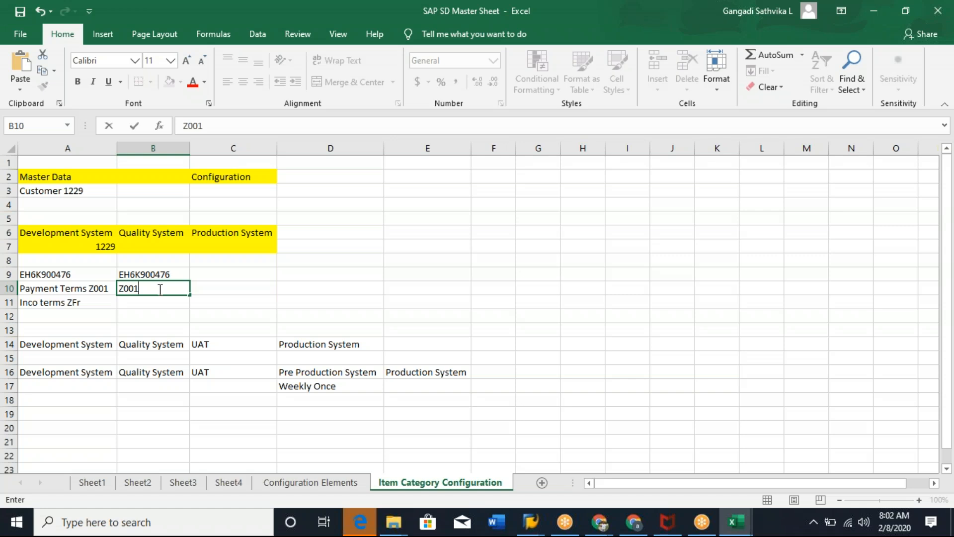
Correct A11 to read "Inco terms ZFR" and enter ZFR in cell B11.
click(60, 302)
double_click(95, 301)
double_click(95, 301)
text(R)
key(BackSpace)
text(ZFR)
click(84, 275)
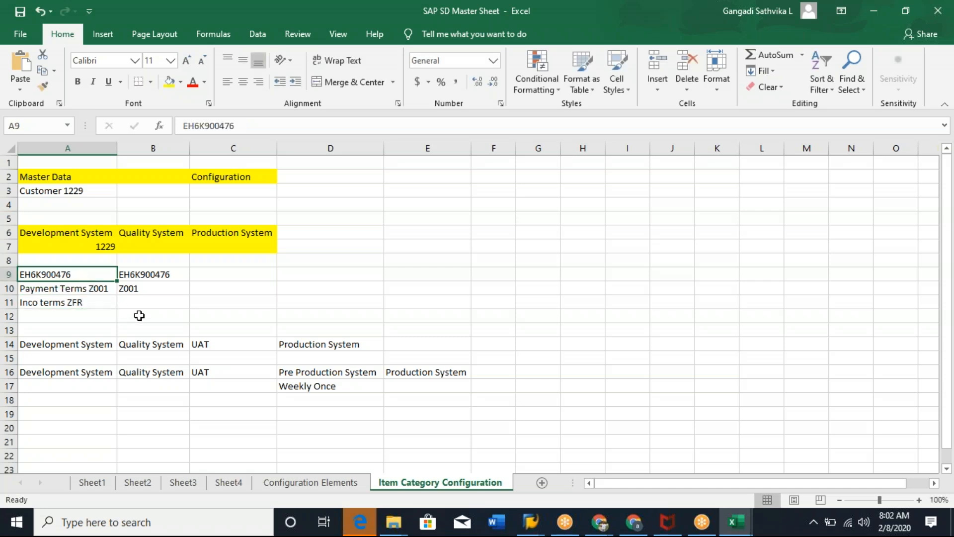
click(150, 300)
text(ZFR)
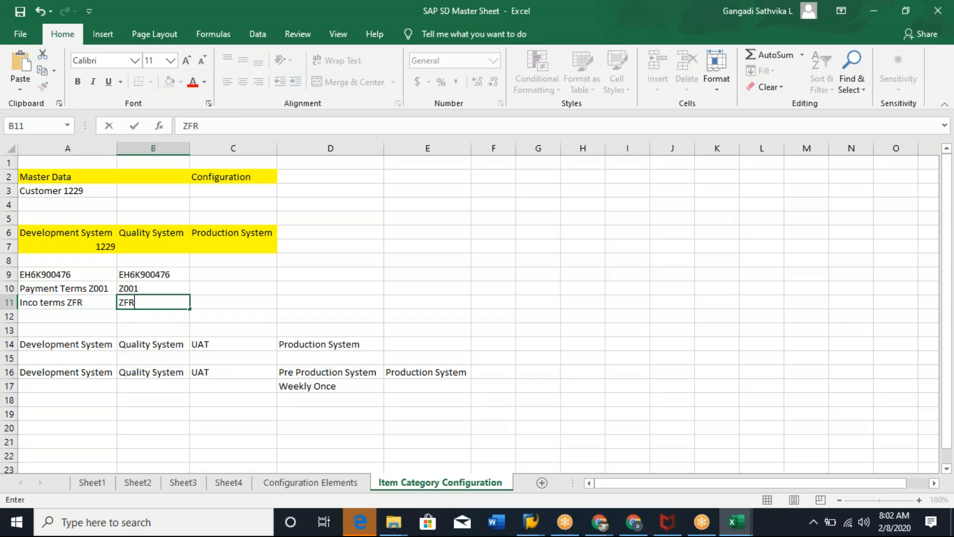
Copy the request number from B9 into C9 under Production System.
click(151, 277)
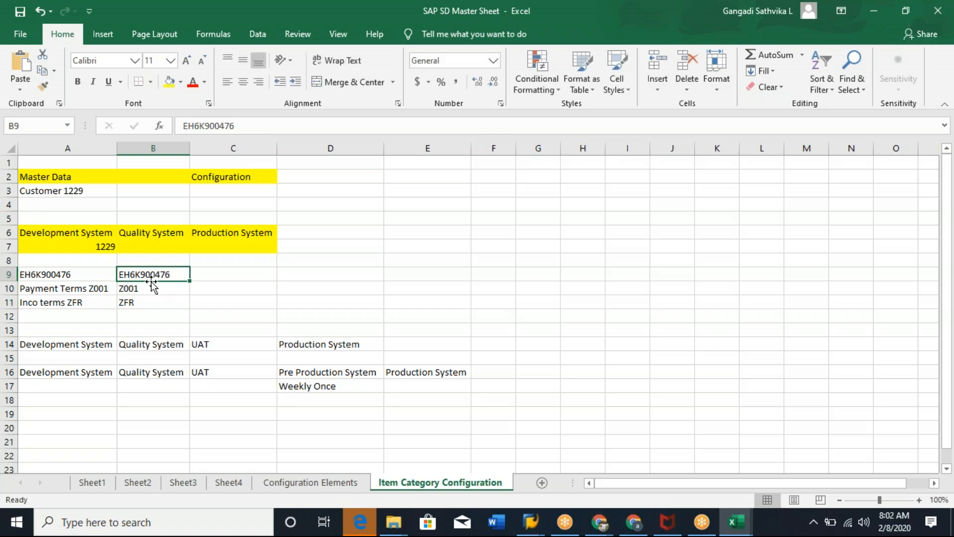
key(ctrl+c)
click(216, 274)
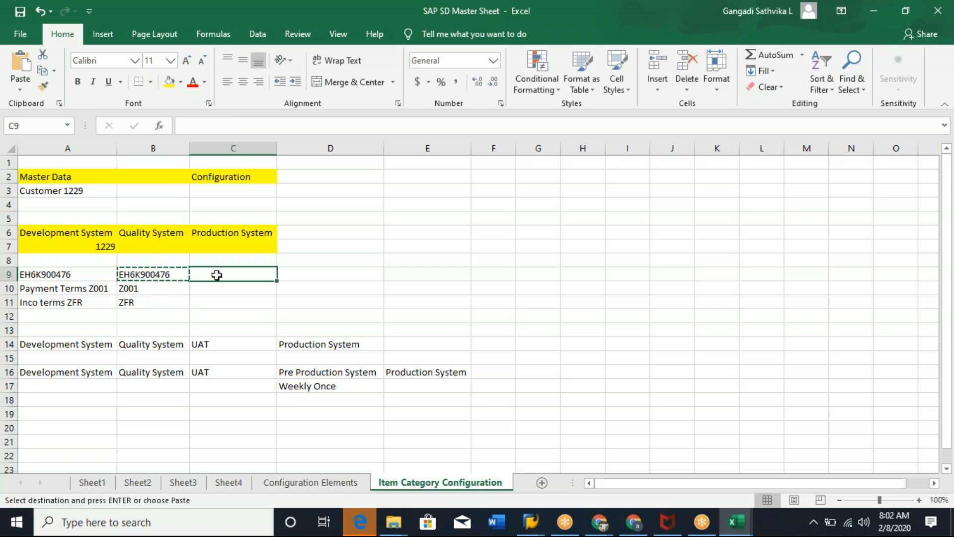
key(ctrl+v)
key(ctrl)
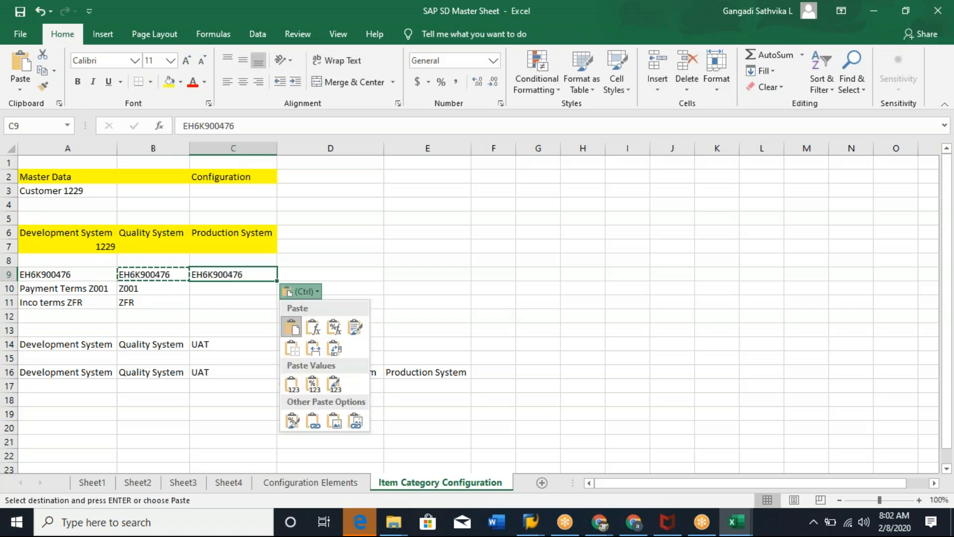
Copy Z001 and ZFR from B10:B11 into C10:C11.
click(219, 289)
click(219, 290)
drag(154, 293, 154, 304)
key(ctrl+c)
click(224, 288)
key(ctrl+v)
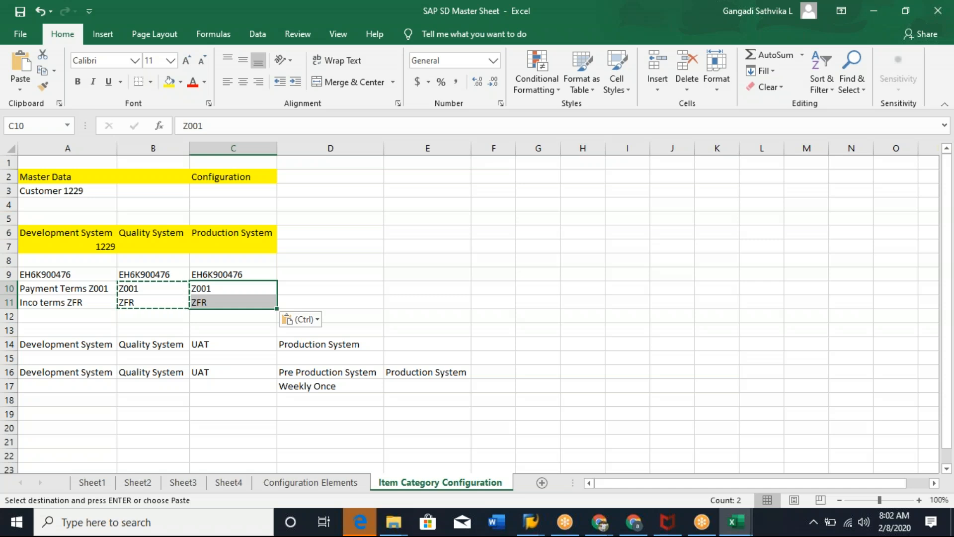
click(88, 276)
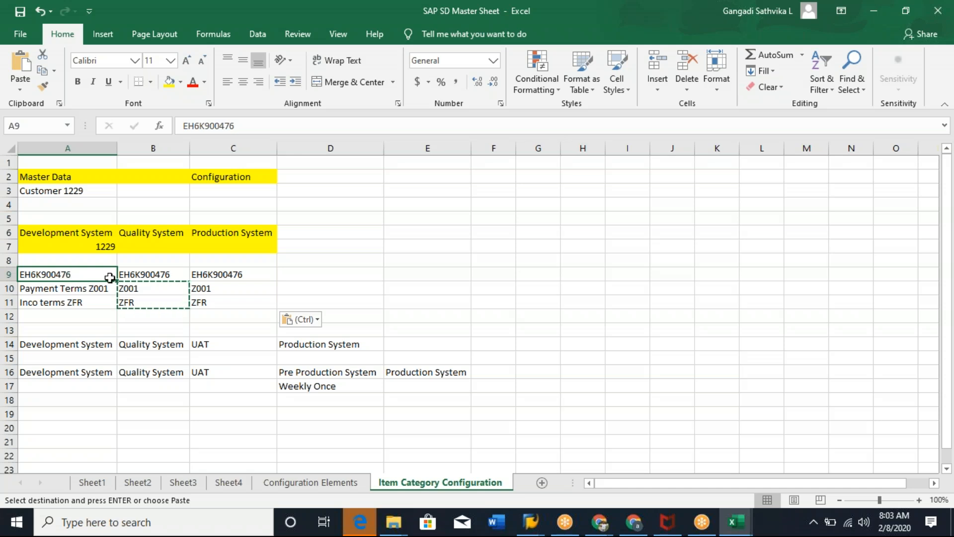
click(164, 274)
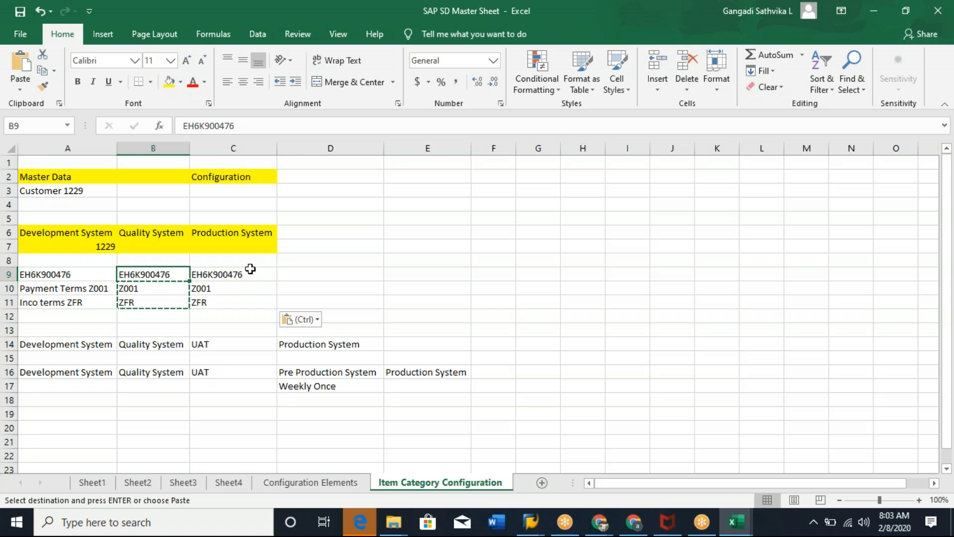
click(94, 288)
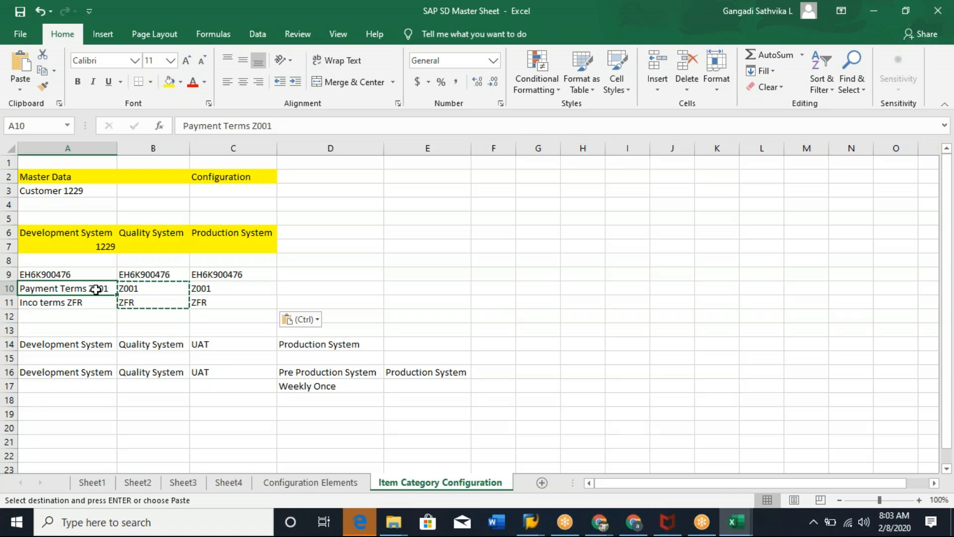
click(85, 272)
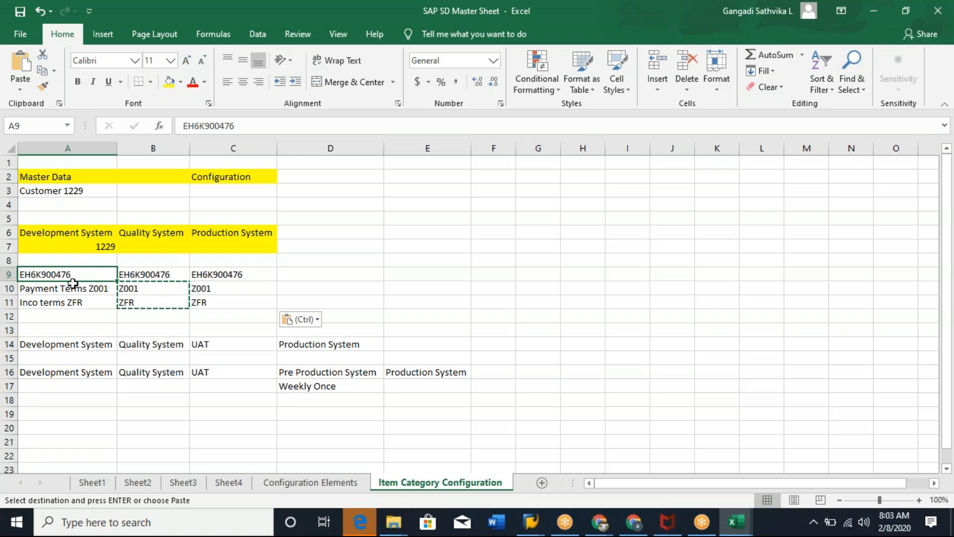
drag(70, 288, 93, 295)
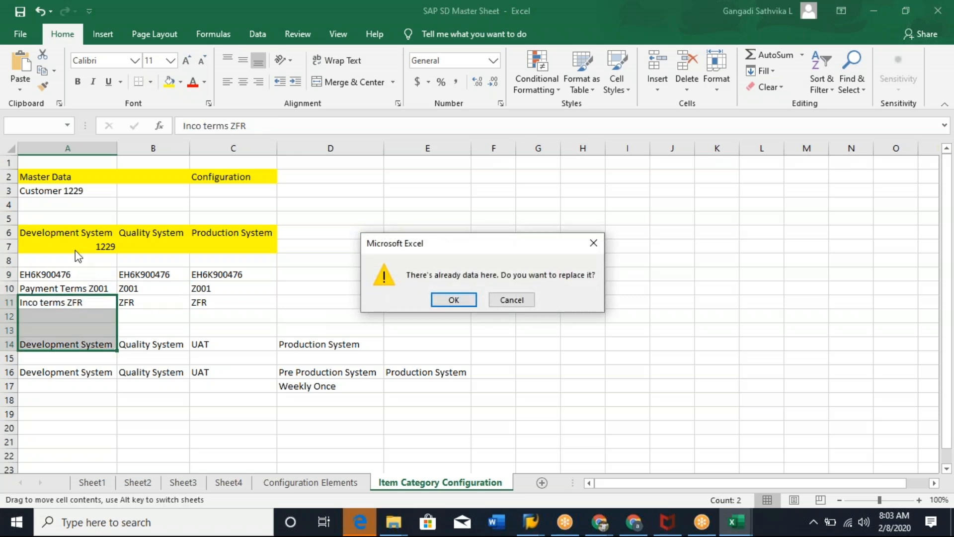
click(512, 300)
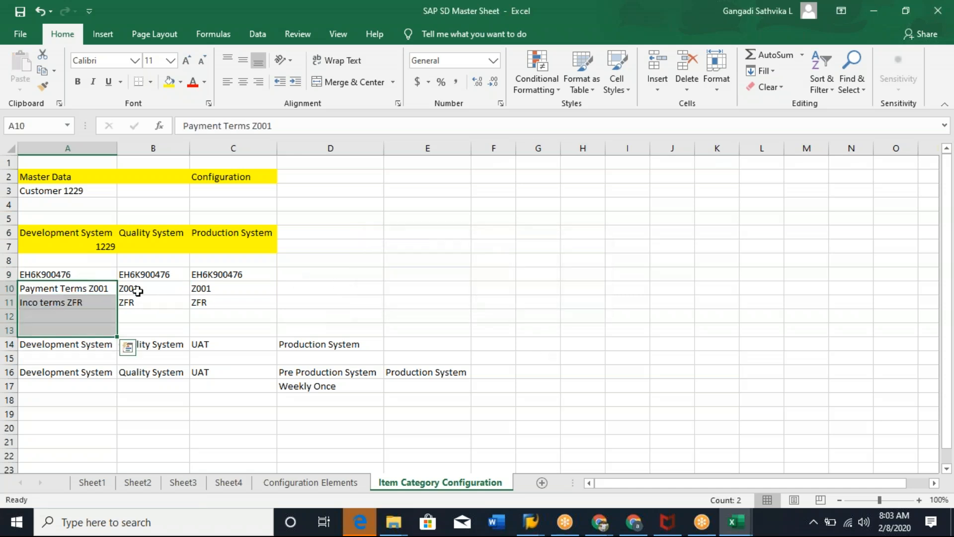
Review the request numbers and configuration entries recorded in rows 9 to 11.
click(177, 273)
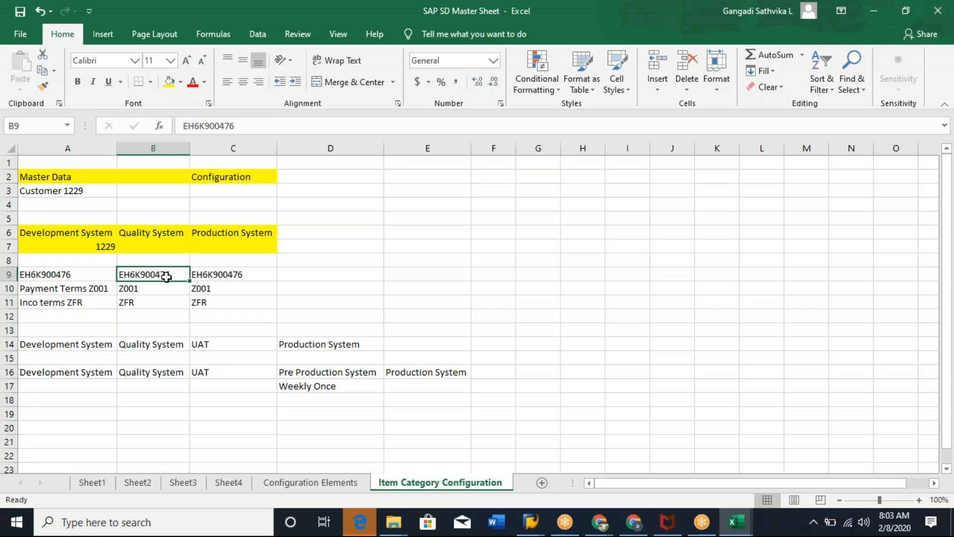
click(232, 275)
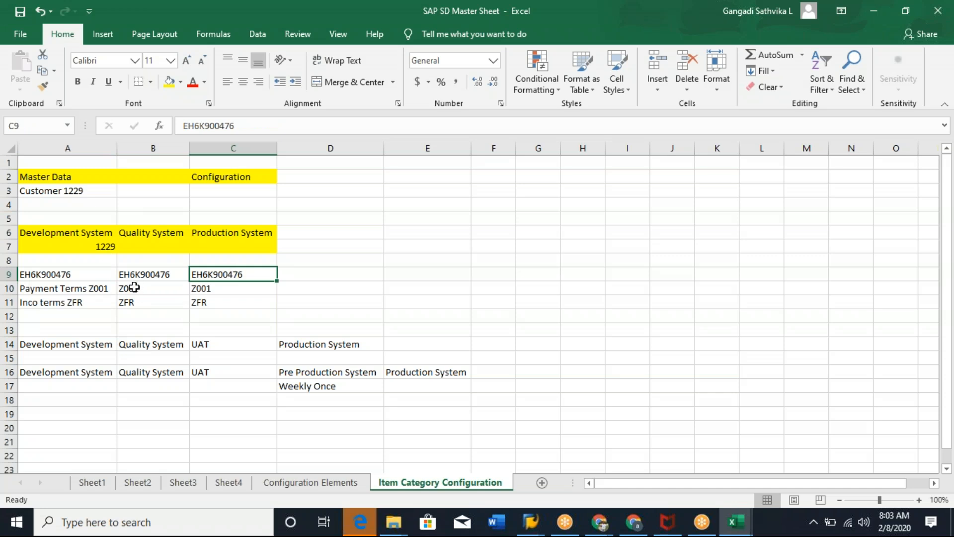
click(100, 276)
click(149, 278)
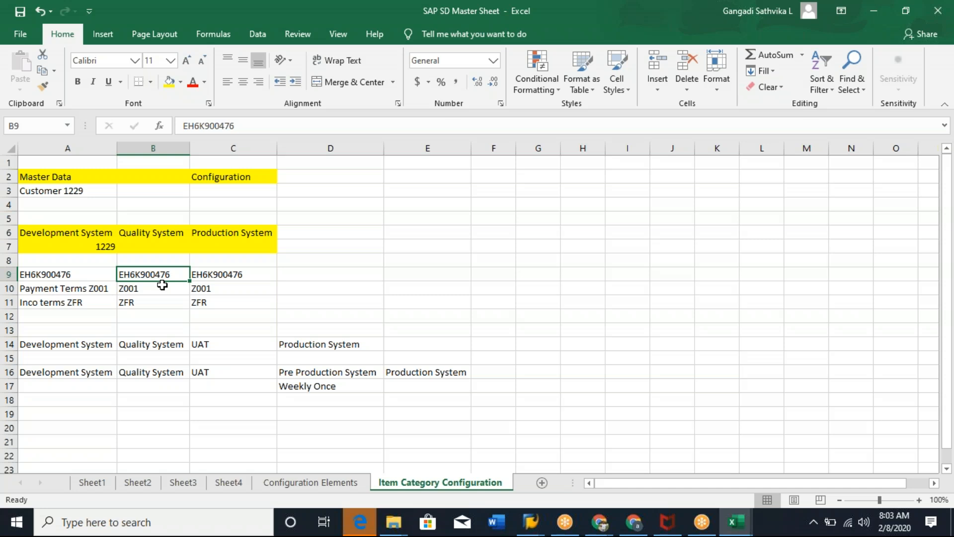
click(73, 273)
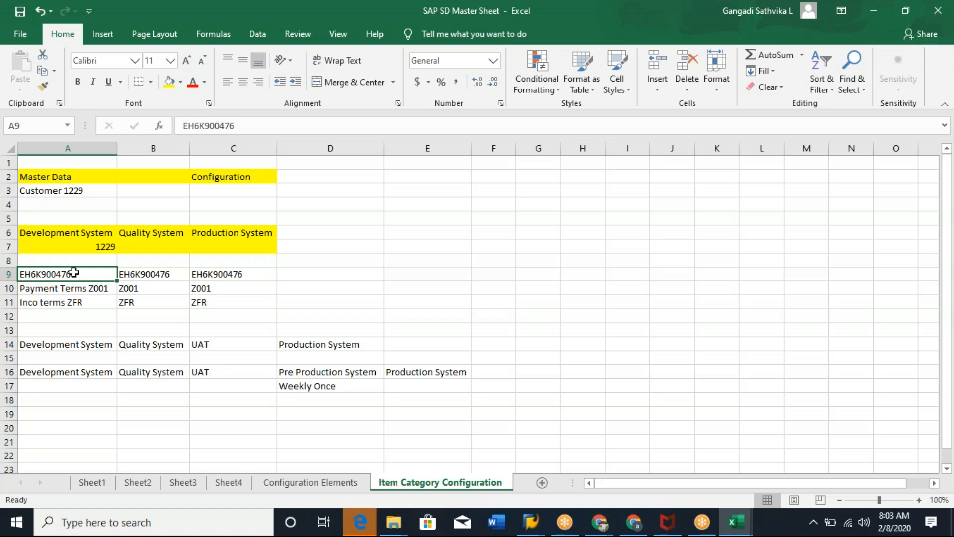
click(80, 287)
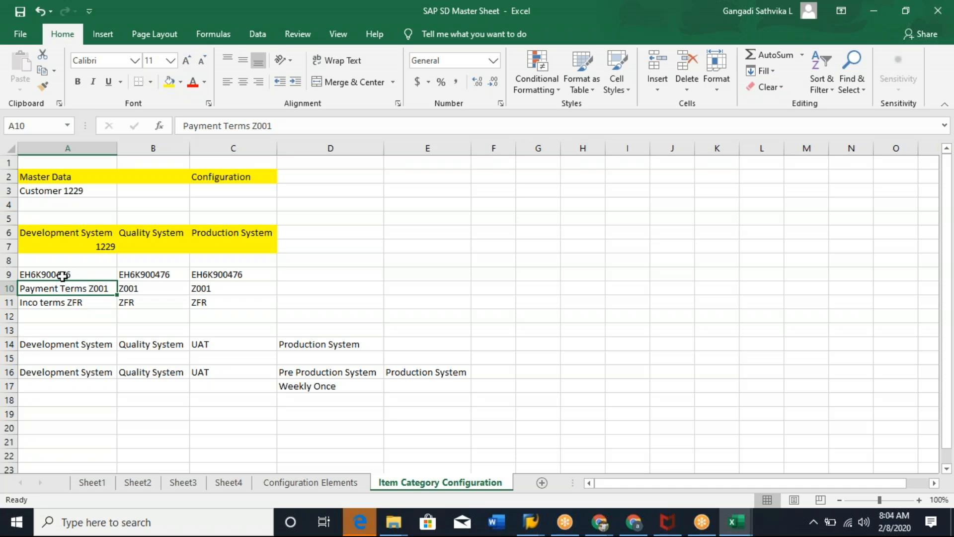
click(67, 274)
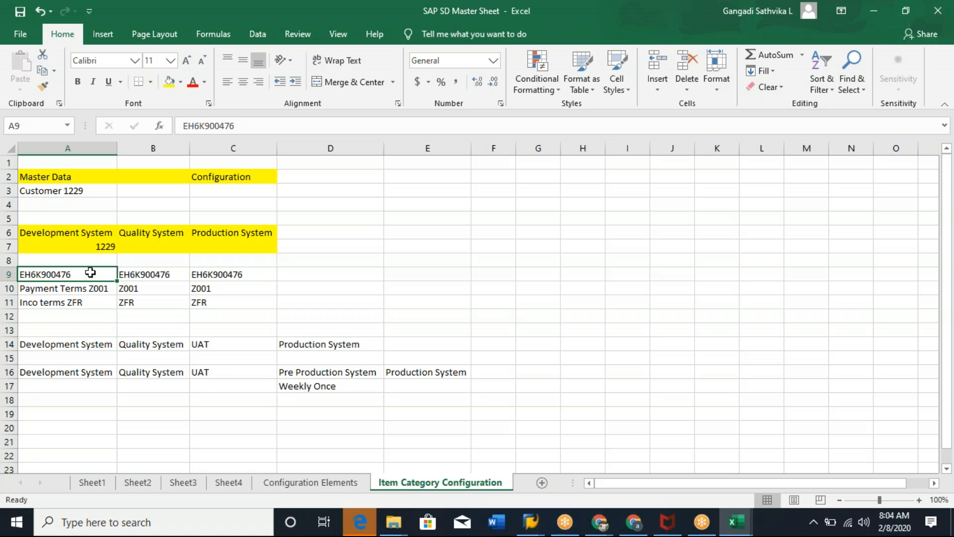
drag(74, 274, 129, 273)
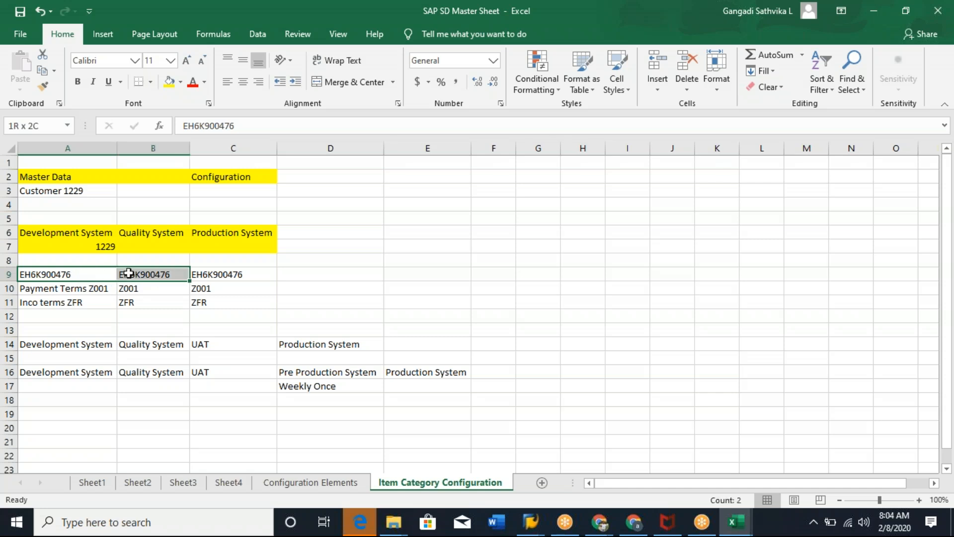
click(74, 275)
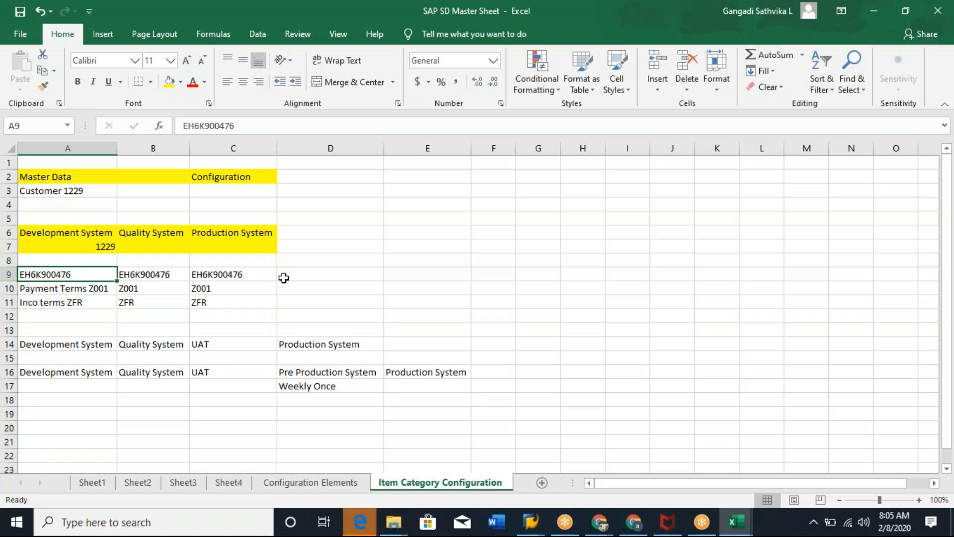
click(224, 193)
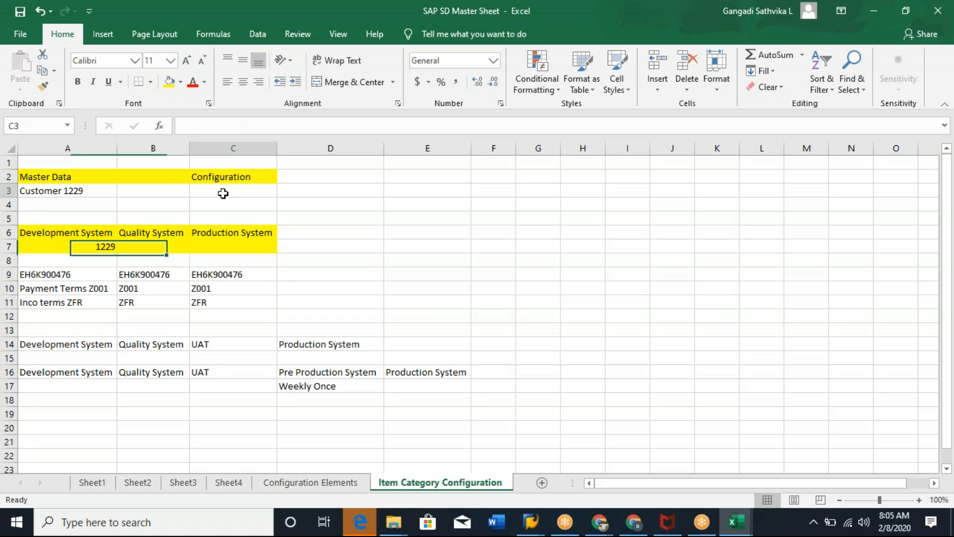
click(90, 190)
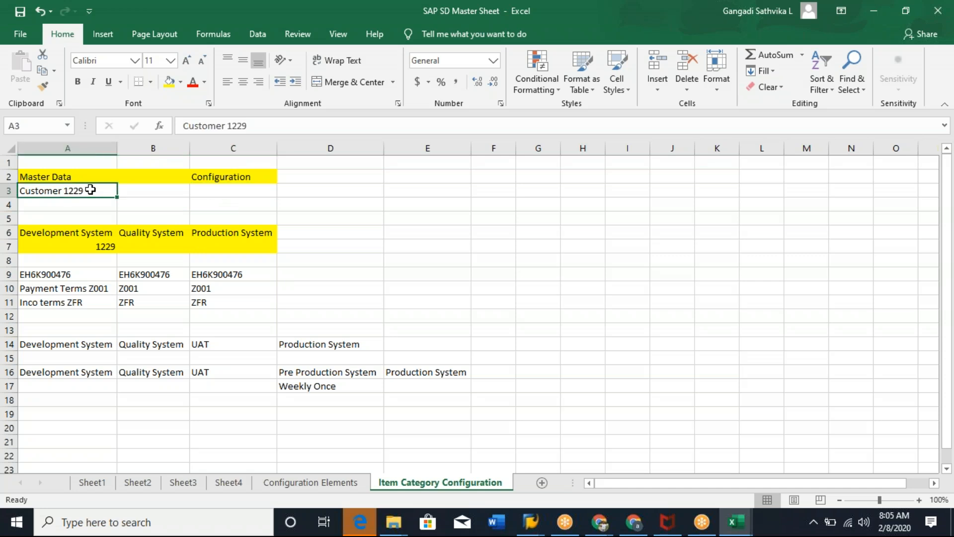
click(67, 205)
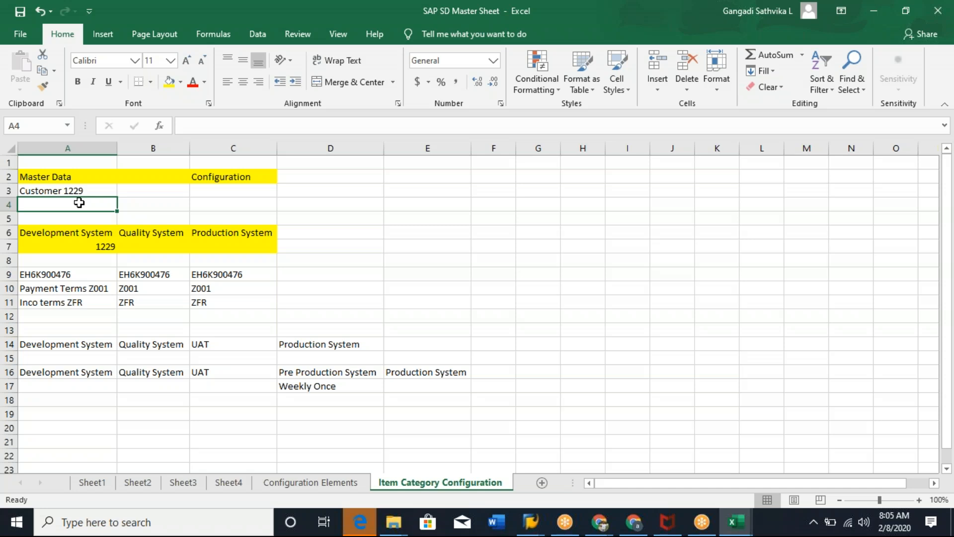
Switch to SAP and open a new session.
key(alt+Tab)
click(78, 38)
text(/nspro)
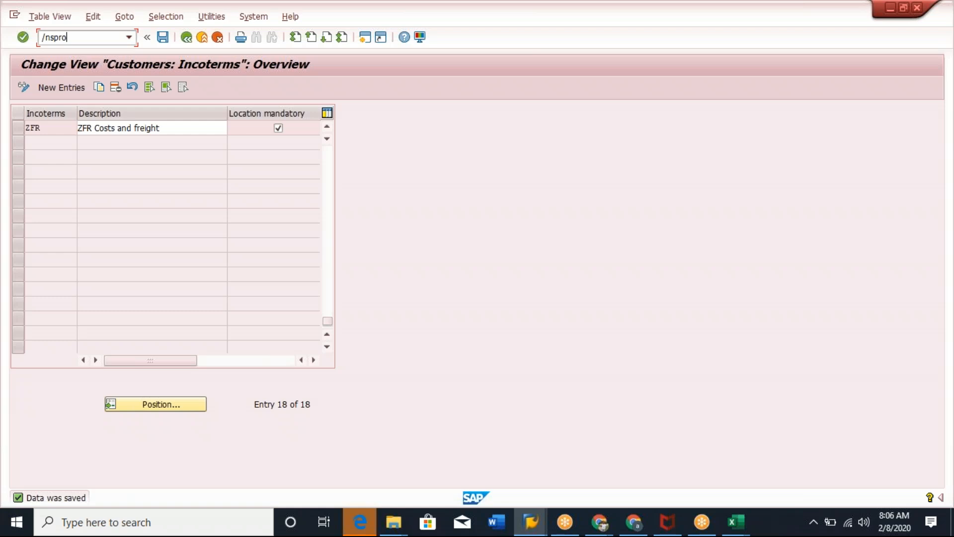
drag(49, 128, 18, 135)
click(365, 36)
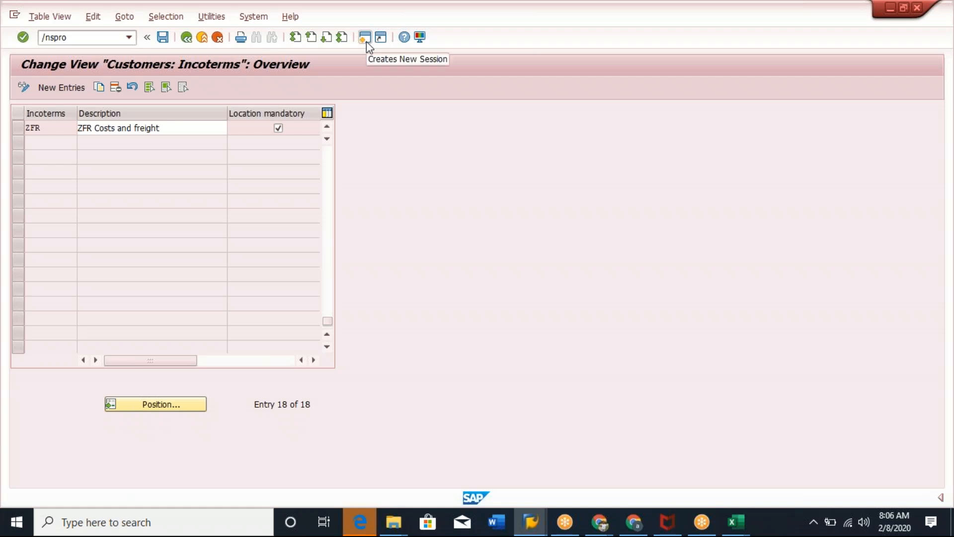
click(366, 37)
text(/nva01)
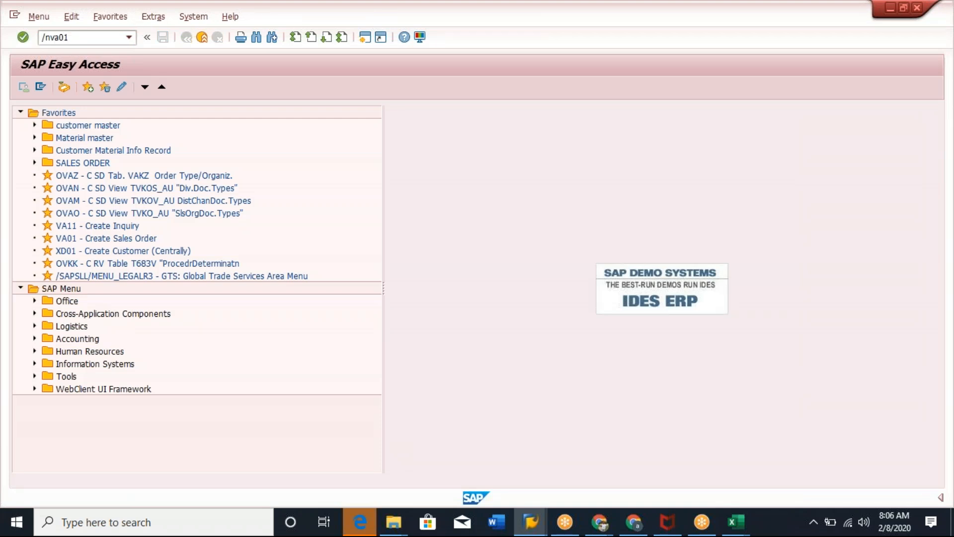
key(Return)
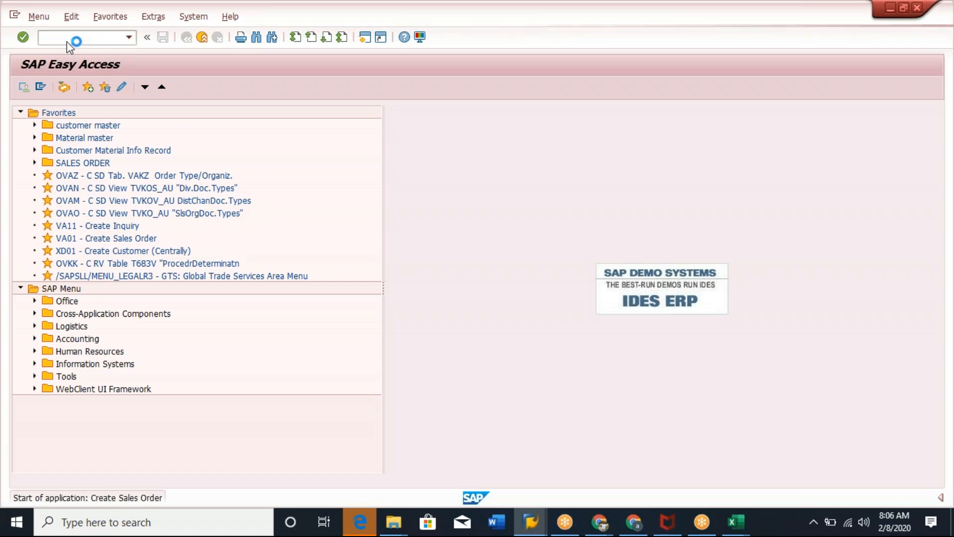
Start creating a customer with transaction VD01 for sales organization 0001, distribution channel 01 and division 01.
text(/n)
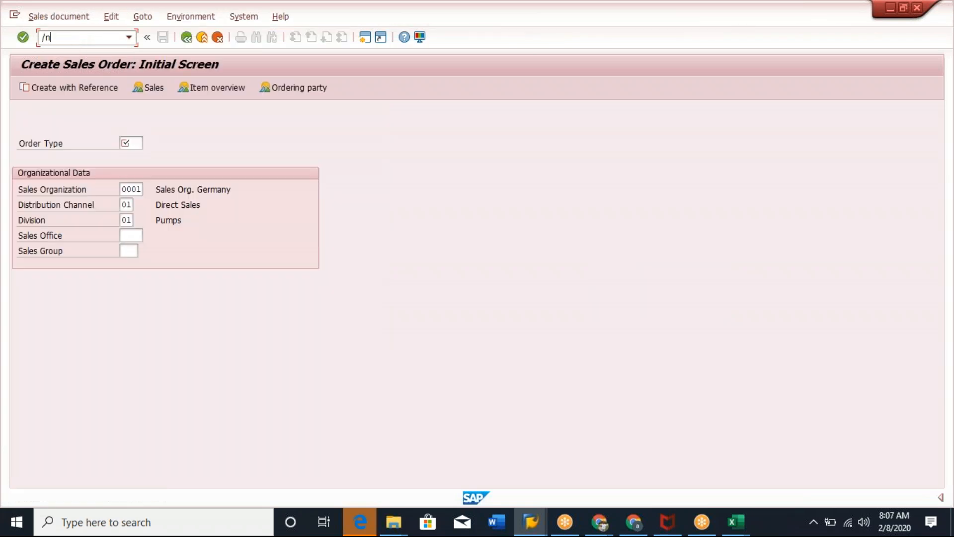
text(vd01)
key(Return)
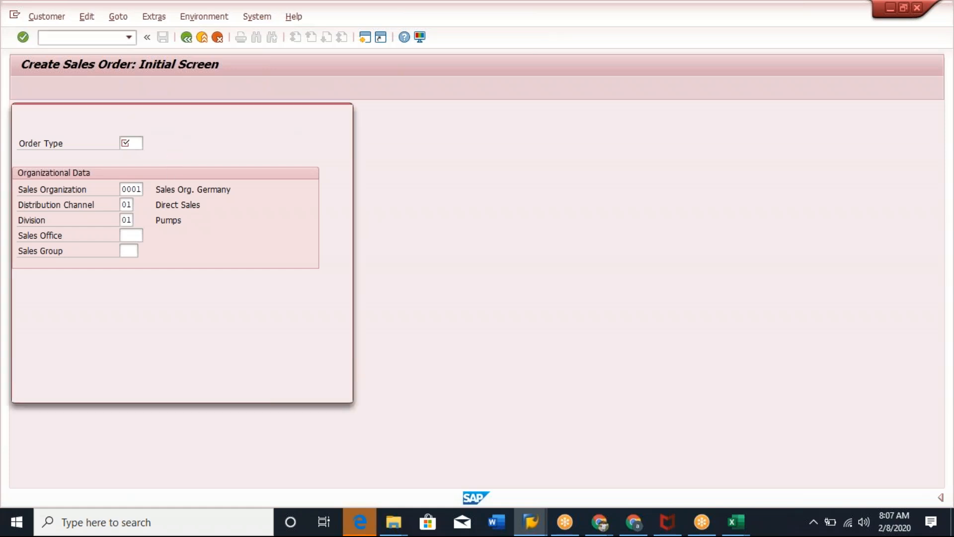
click(279, 389)
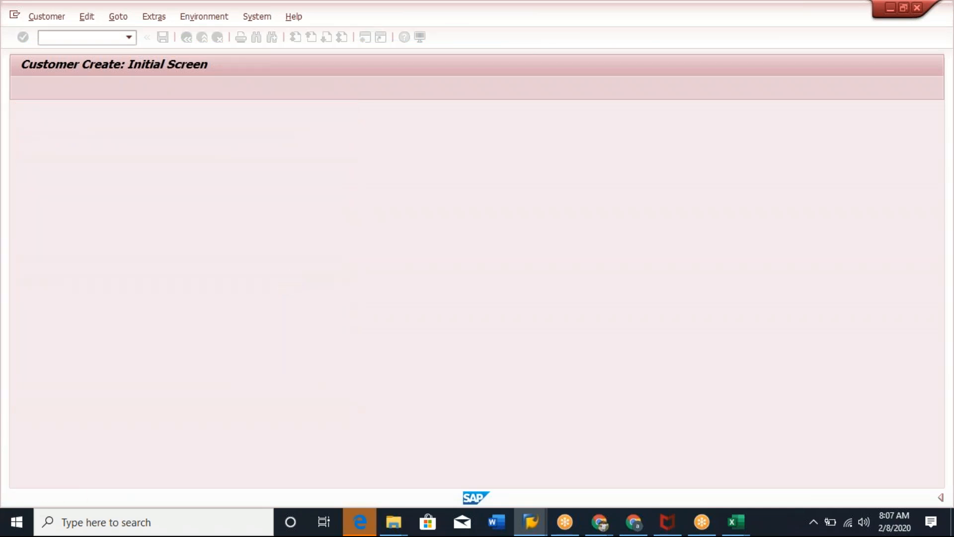
click(279, 204)
click(225, 241)
Enter the customer name Genovus Business Solutions and the search term Genovus111.
click(149, 221)
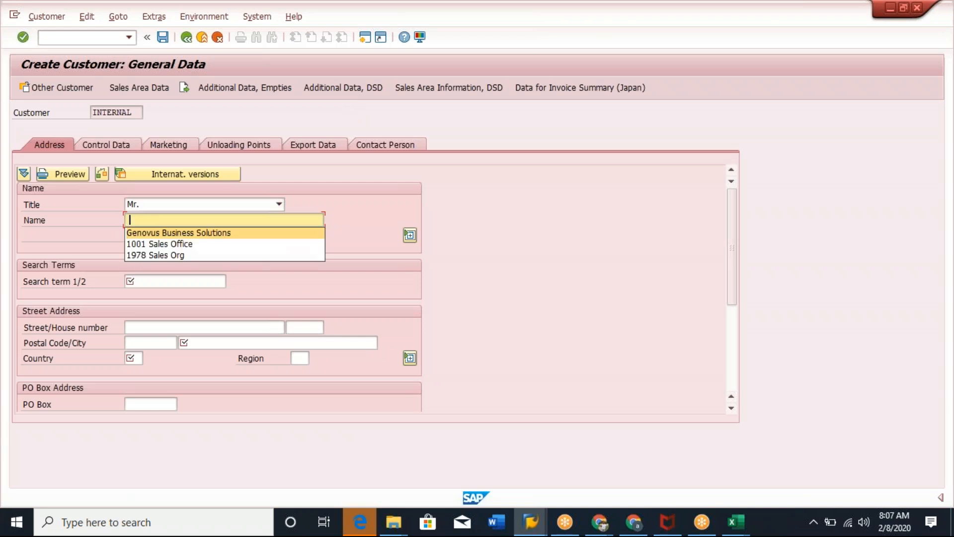
click(180, 230)
click(154, 280)
click(153, 294)
text(111)
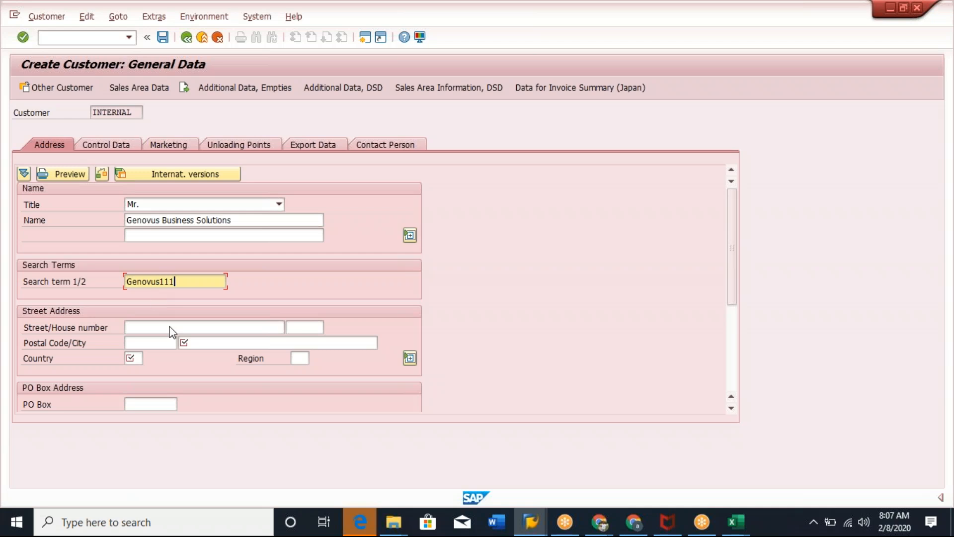
Fill in the customer's city FORTSON, country US and region GA, and confirm the address.
click(207, 342)
click(209, 355)
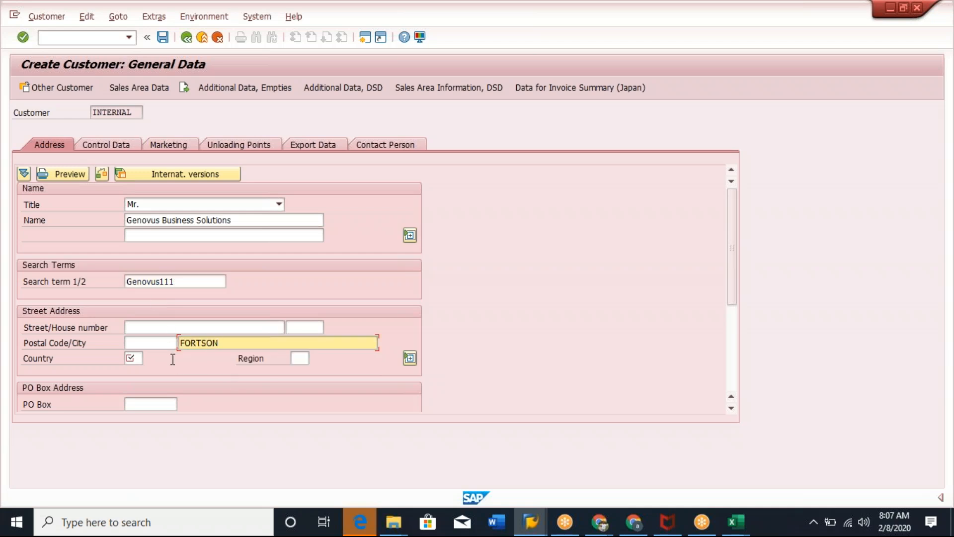
click(127, 362)
click(132, 370)
click(299, 359)
click(300, 371)
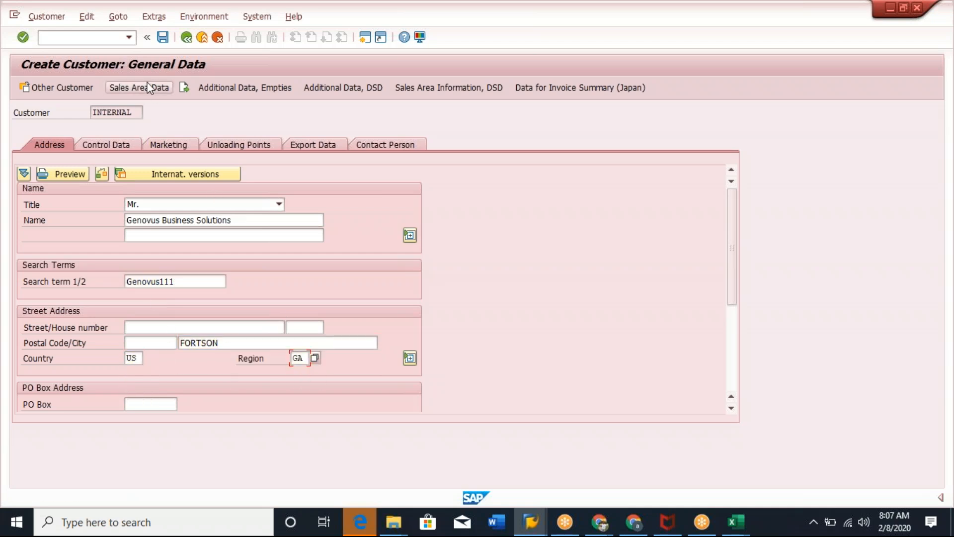
key(Return)
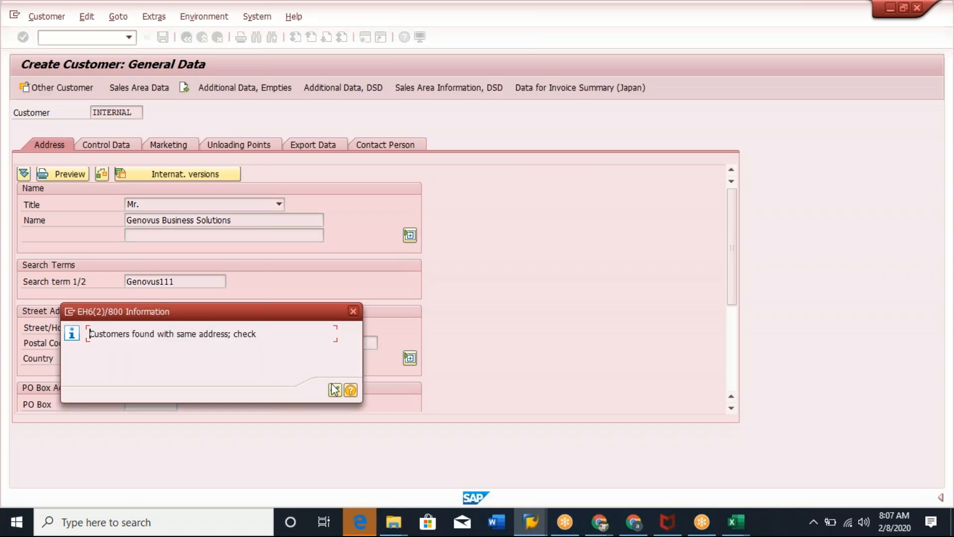
Acknowledge the duplicate-address notice and continue to the customer's sales area data.
click(348, 393)
click(334, 390)
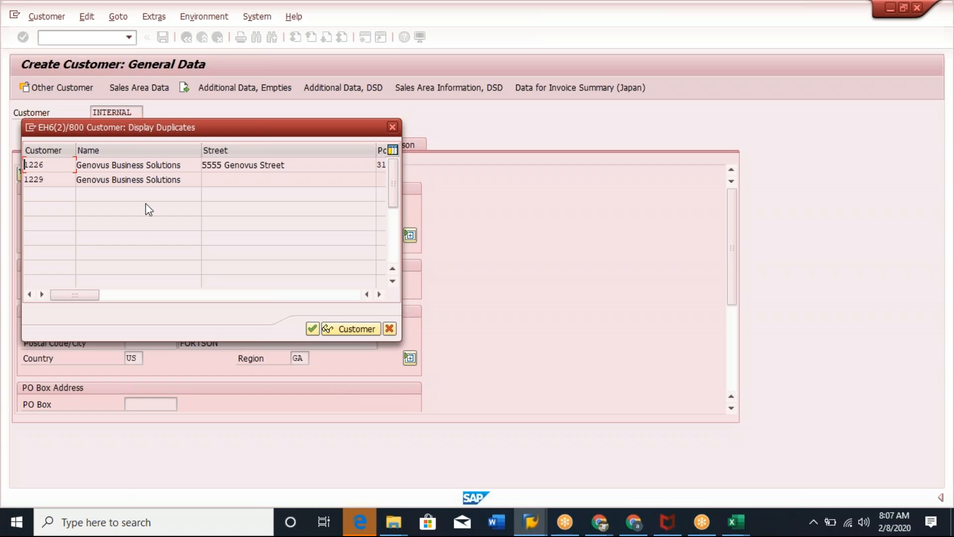
click(311, 329)
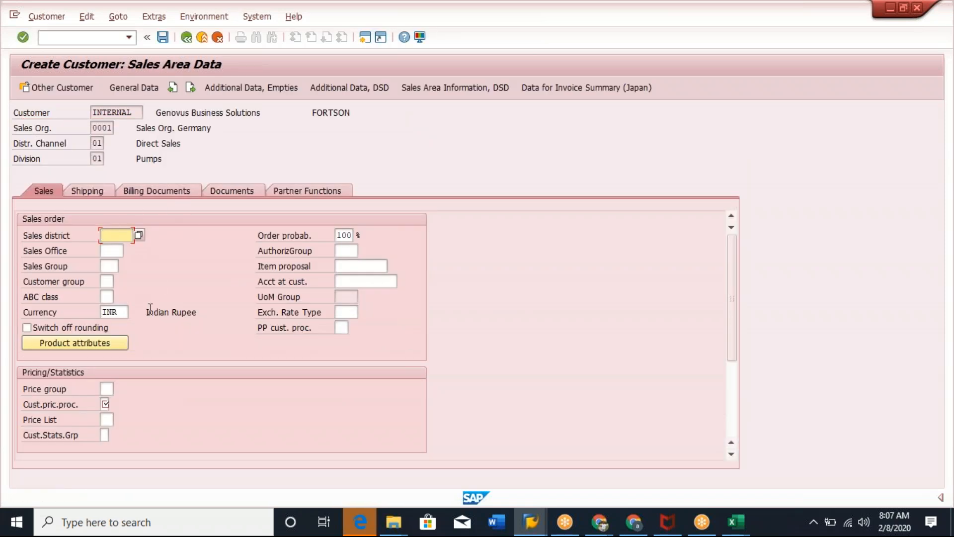
Set the customer pricing procedure to 1 in the sales data.
click(105, 404)
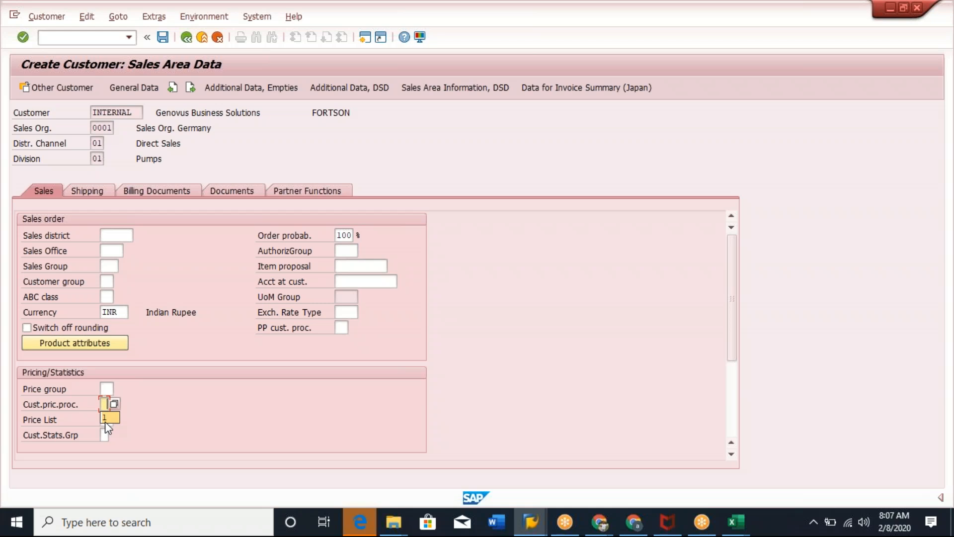
click(107, 420)
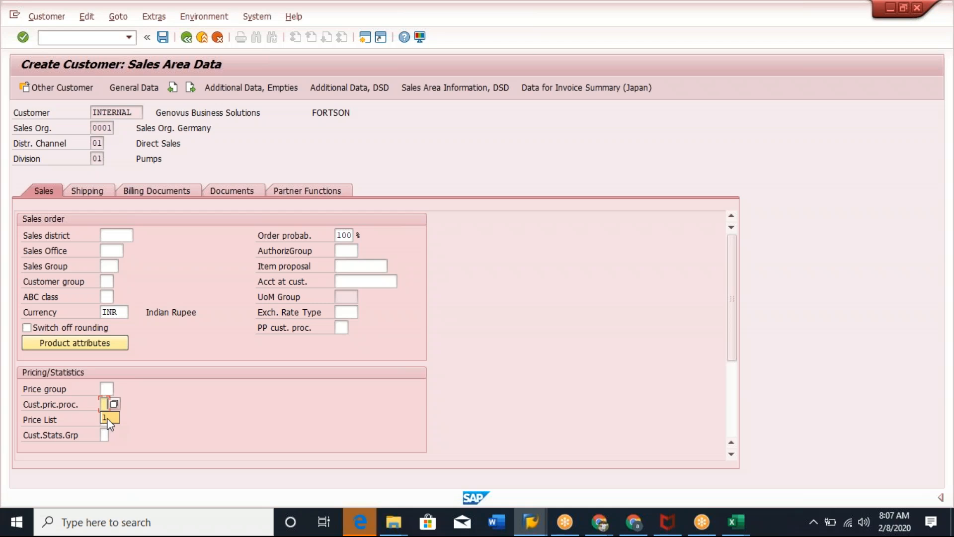
click(99, 193)
Fill in delivery priority, shipping conditions 01 and delivering plant in the customer's shipping data.
click(130, 235)
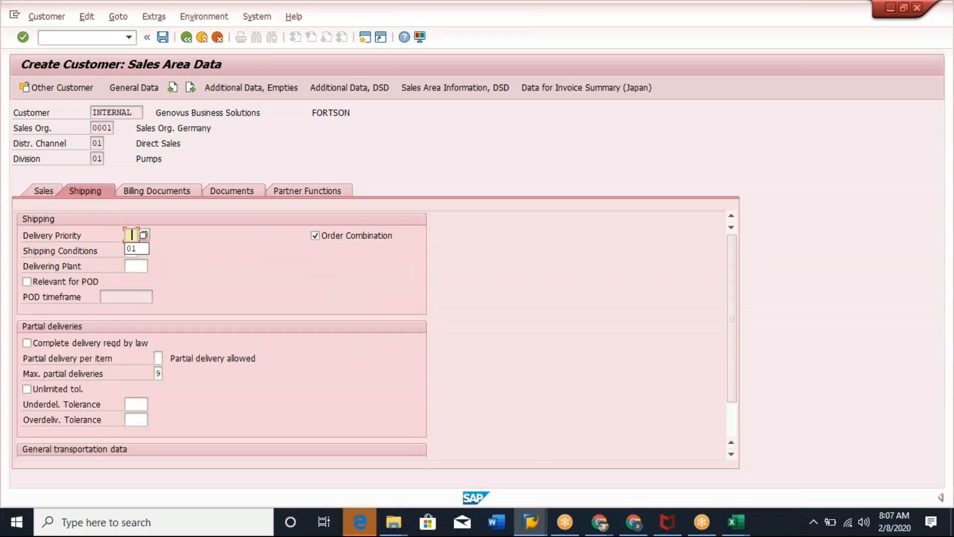
click(133, 249)
click(132, 251)
click(137, 264)
Open the Incoterms value list in the customer's billing data and browse the available entries.
click(162, 190)
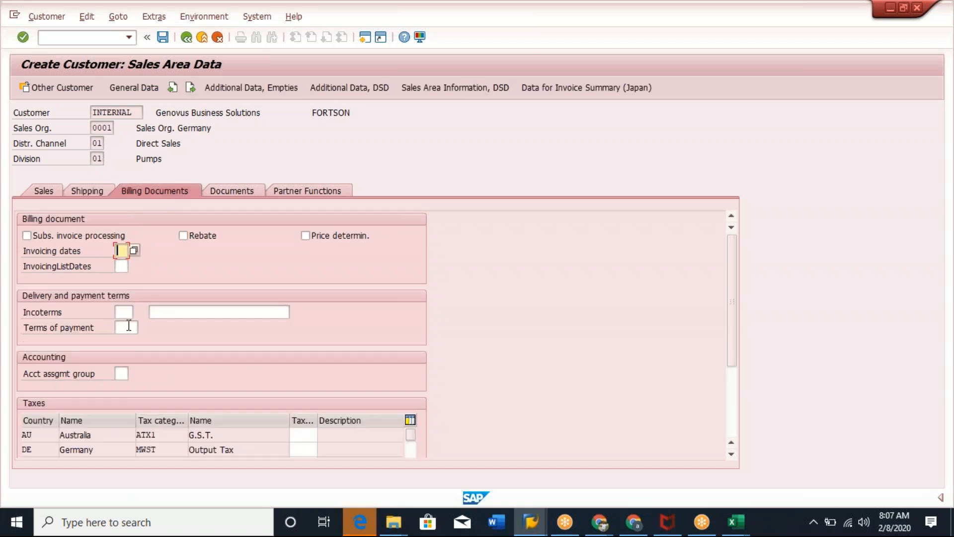
click(127, 313)
click(138, 312)
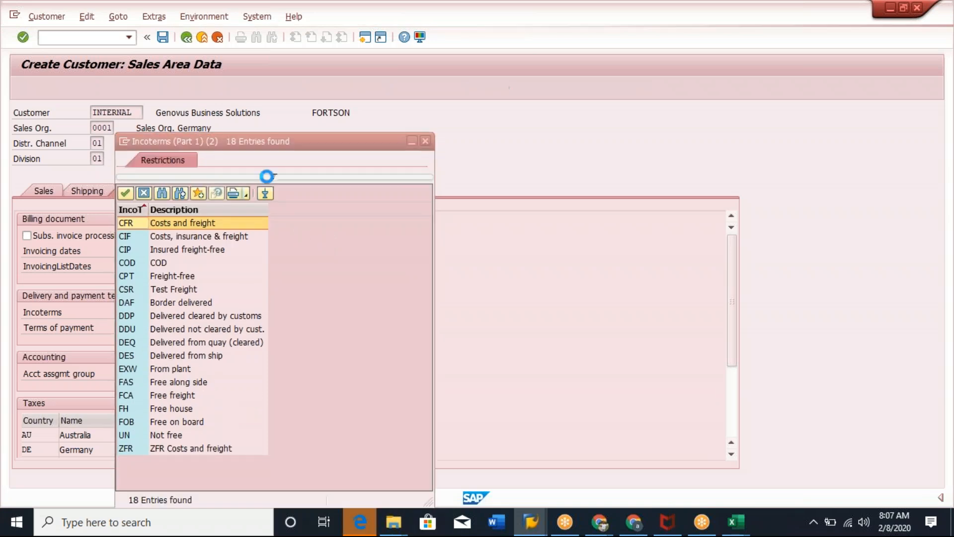
drag(341, 139, 380, 67)
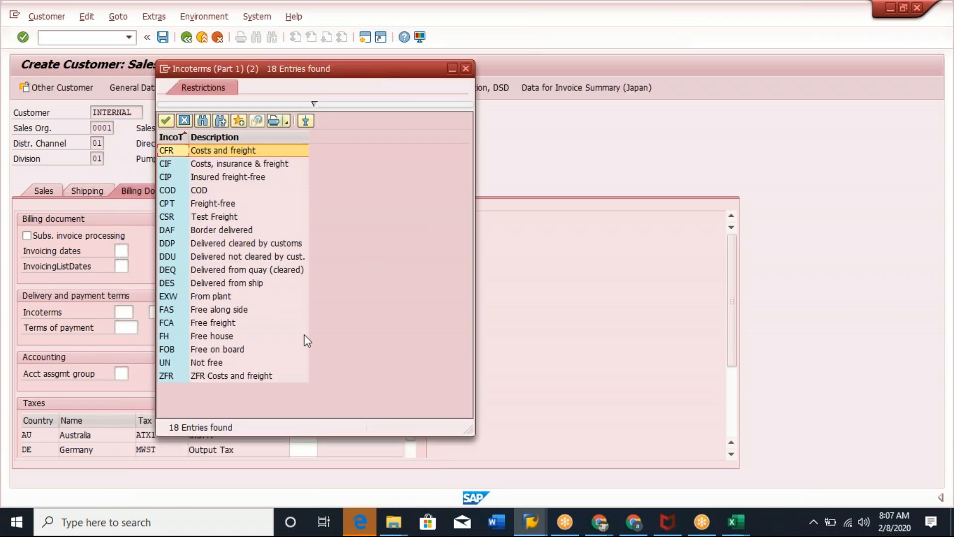
click(213, 379)
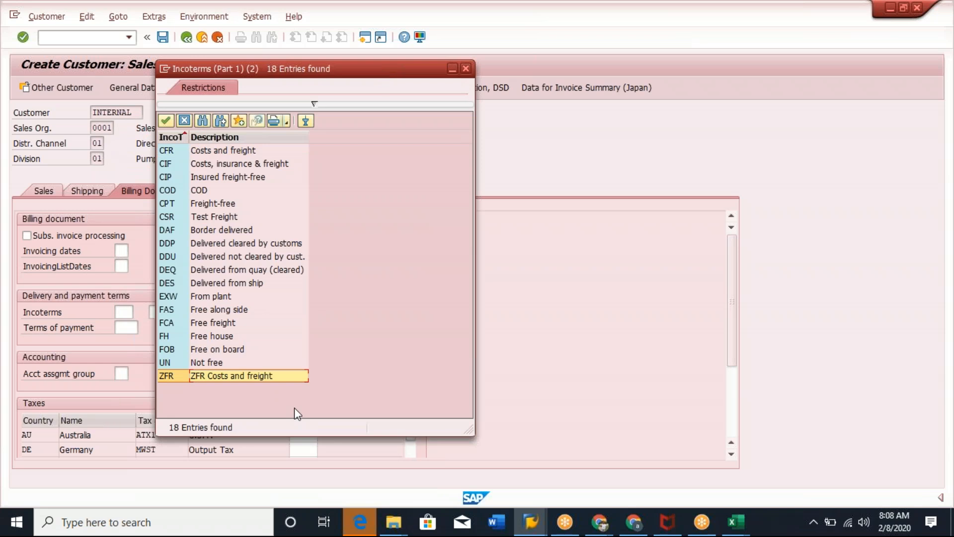
click(225, 151)
click(220, 352)
click(218, 364)
click(232, 377)
click(238, 162)
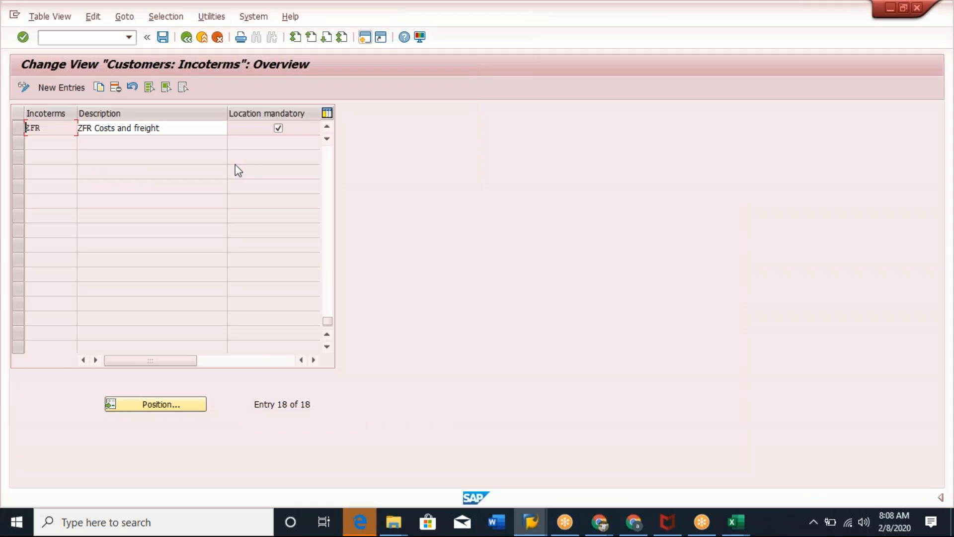
In the IMG Define Incoterms view, copy incoterm CIF as ZIF with description "Costs, insurance & freight ZIF".
click(186, 37)
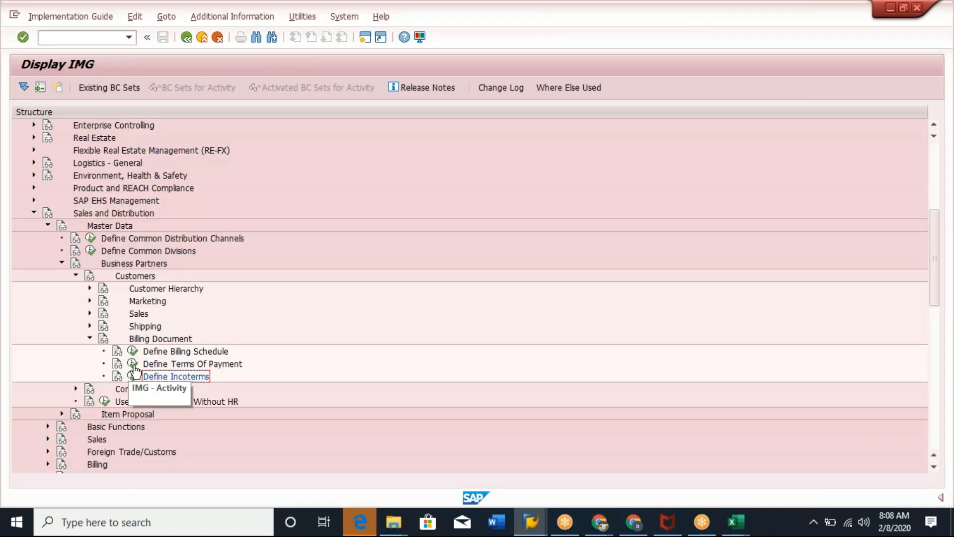
click(130, 375)
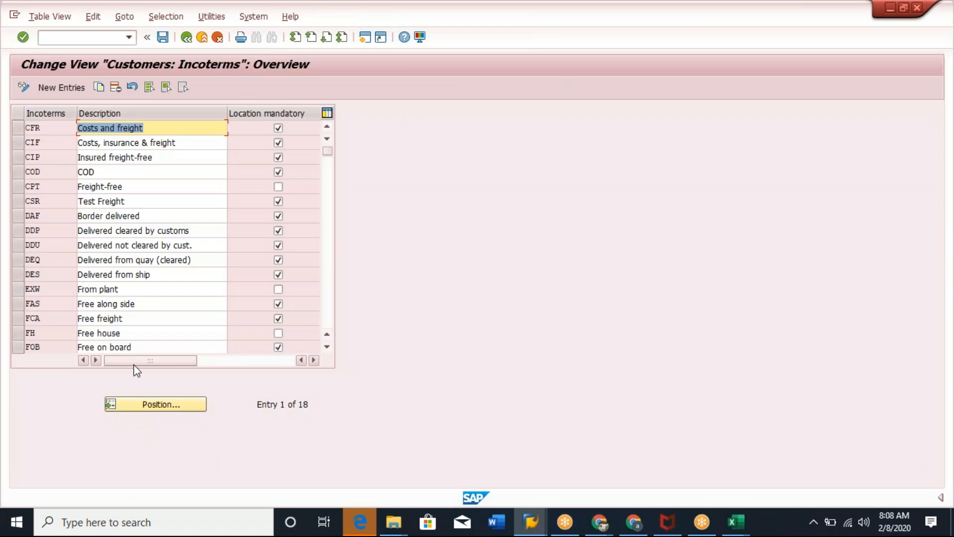
click(18, 142)
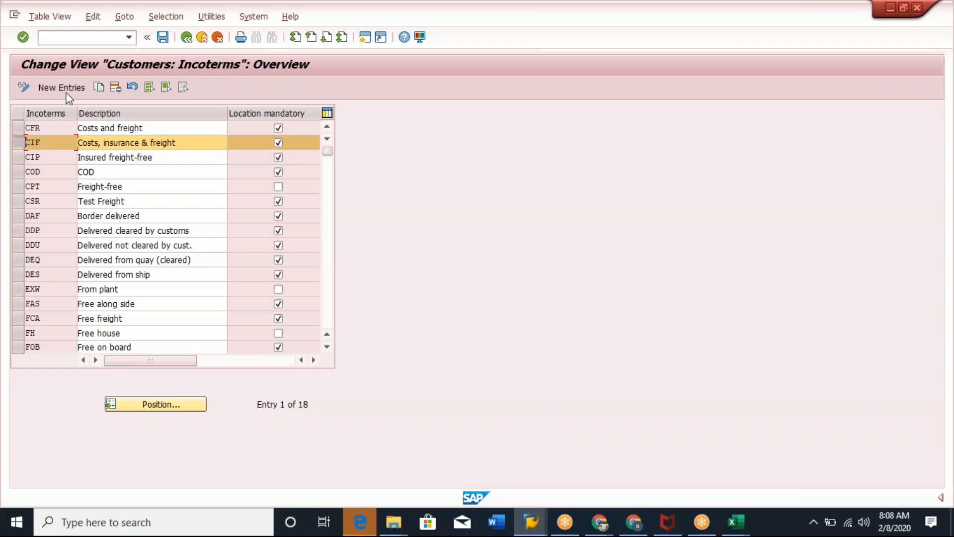
key(F6)
click(30, 129)
key(BackSpace)
text(Z)
click(192, 127)
text(ZIF)
key(Return)
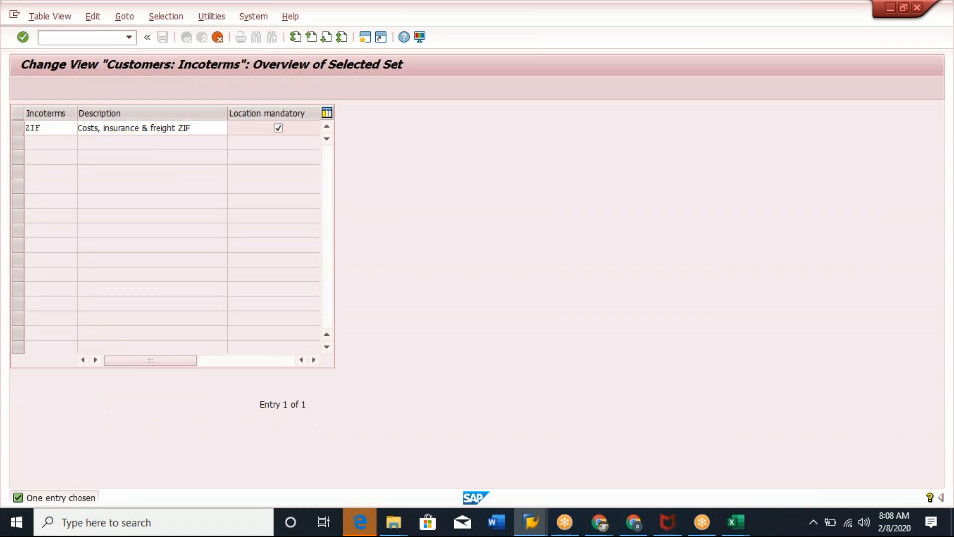
Save the new ZIF incoterm in the existing customizing request and close the Incoterms value list in the customer session.
click(163, 37)
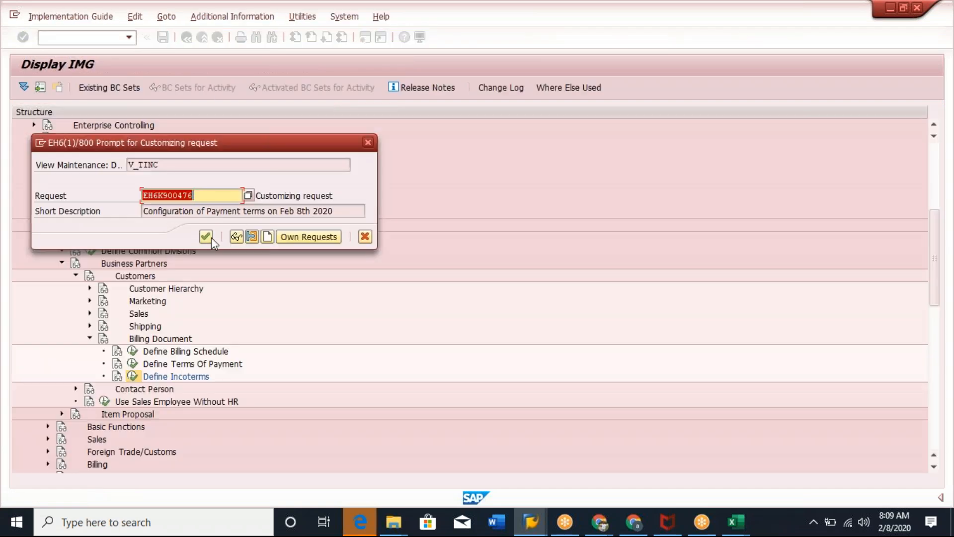
click(295, 212)
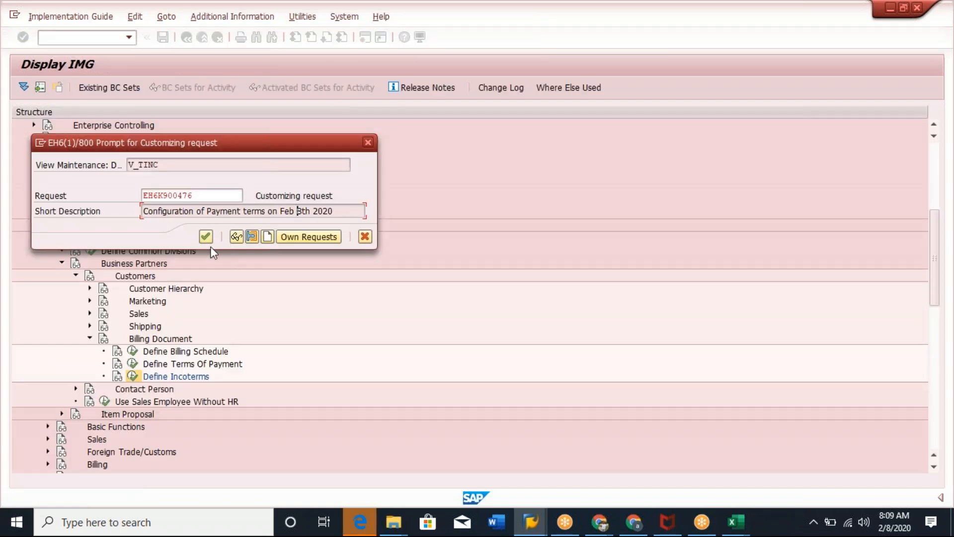
click(206, 237)
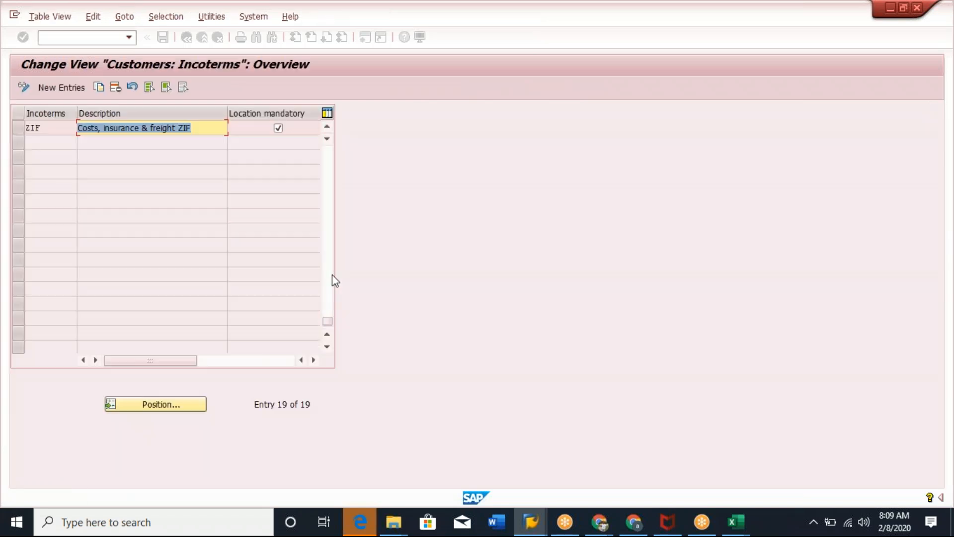
key(alt+Tab)
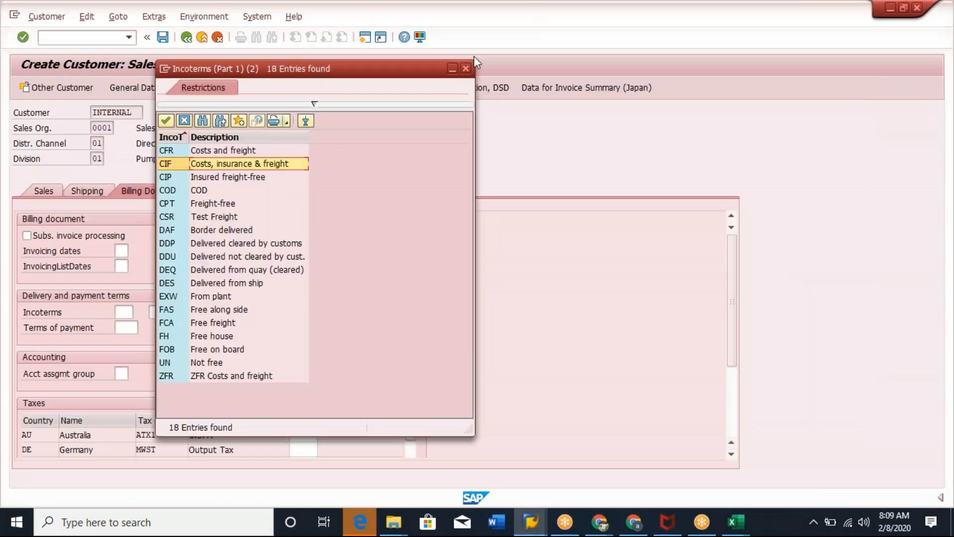
key(Escape)
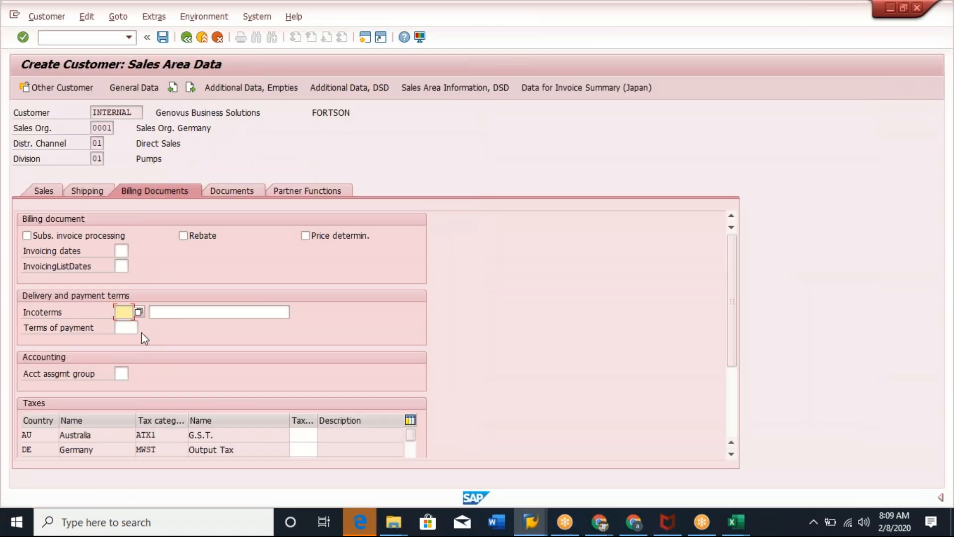
Leave the current customer creation and restart it with transaction VD01 for the same account group and sales area.
click(202, 37)
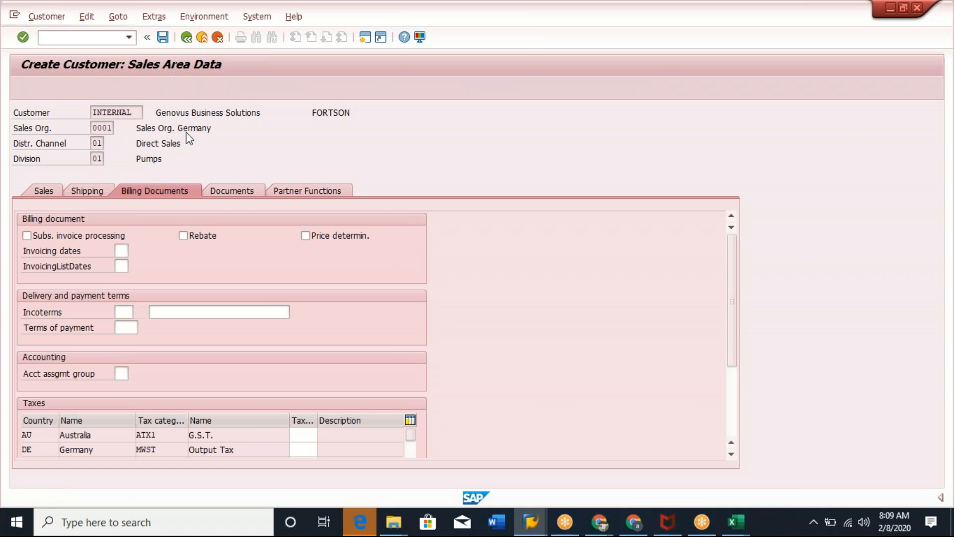
click(246, 256)
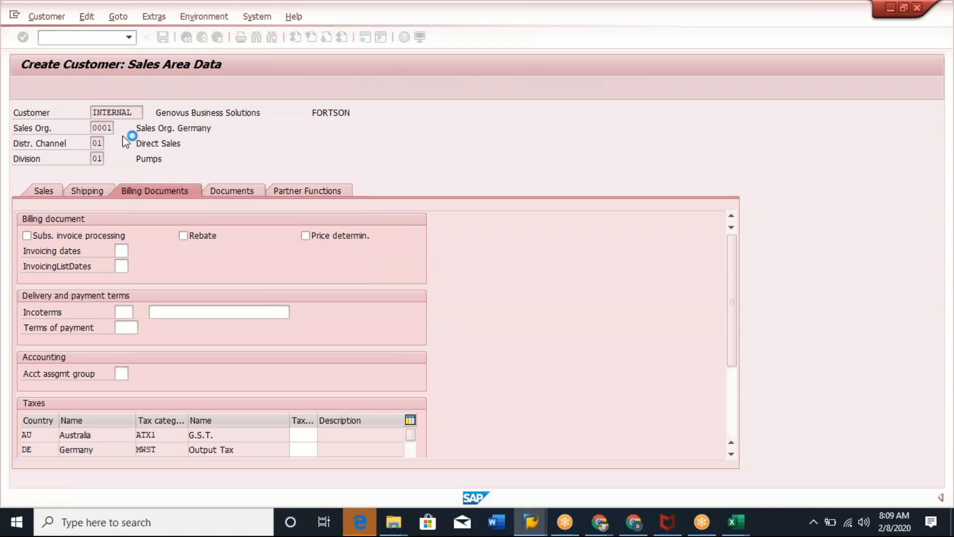
text(/nva01)
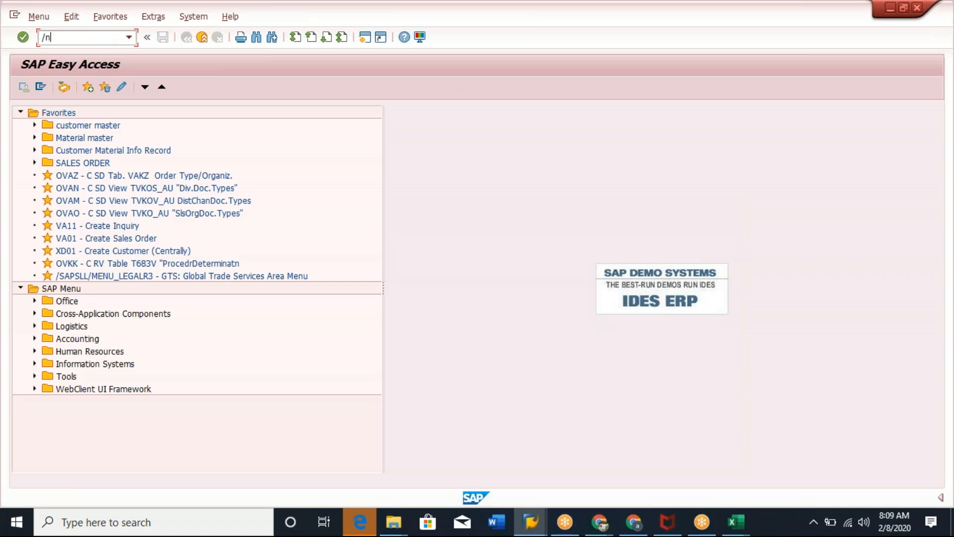
key(BackSpace)
key(BackSpace)
key(BackSpace)
key(BackSpace)
text(vd01)
key(Return)
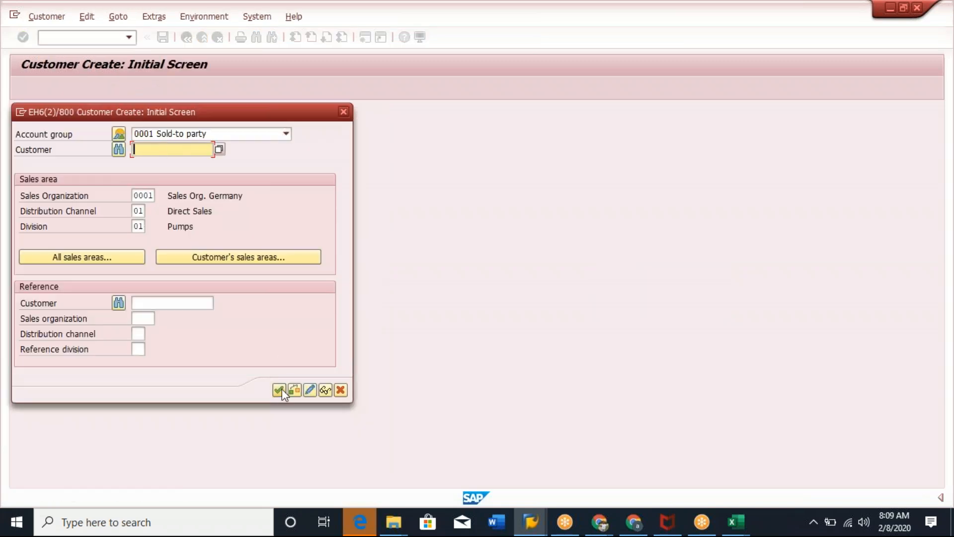
click(280, 389)
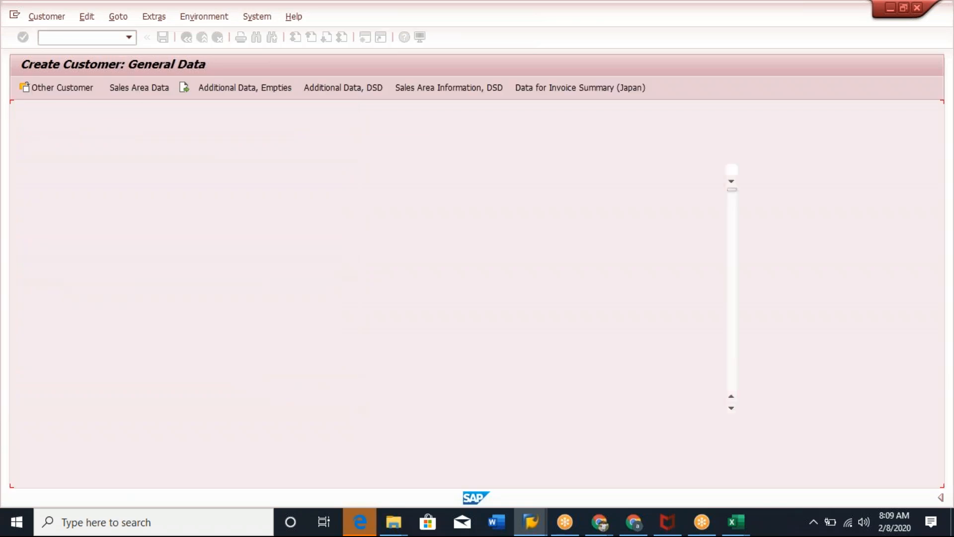
Set the customer's title to Mr., name to Genovus Business Solutions and search term to Genovus111.
click(231, 209)
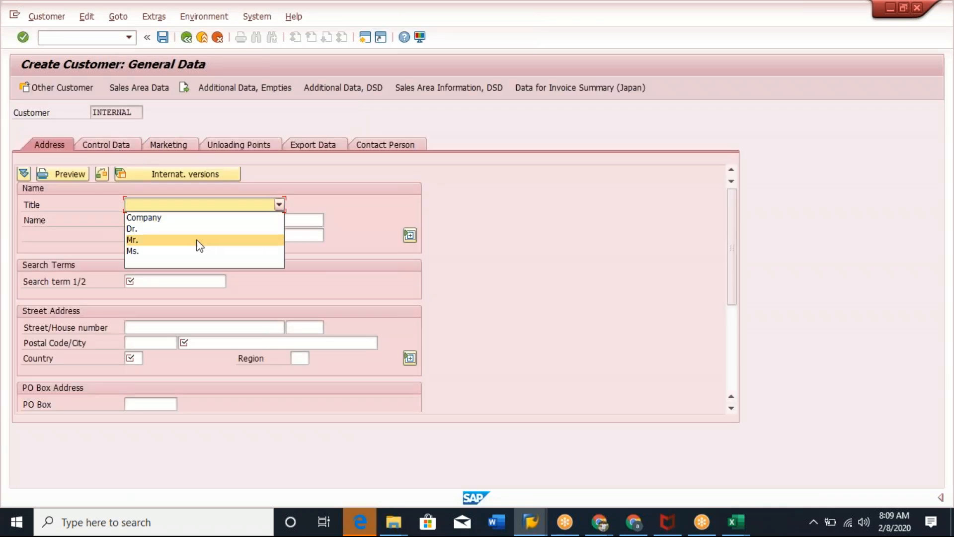
click(198, 242)
click(151, 219)
click(174, 281)
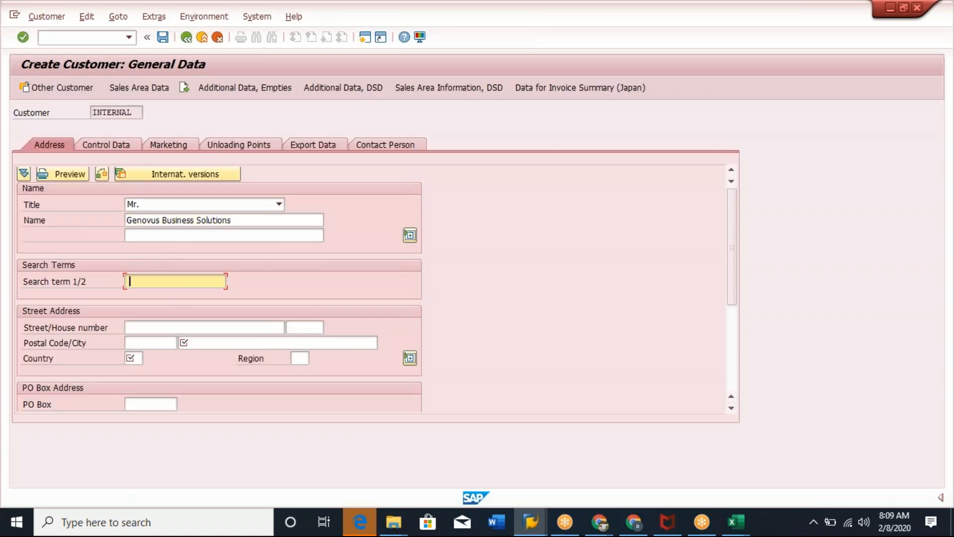
click(154, 293)
Enter the customer's city FORTSON, country US and region GA in the street address.
click(209, 343)
click(211, 356)
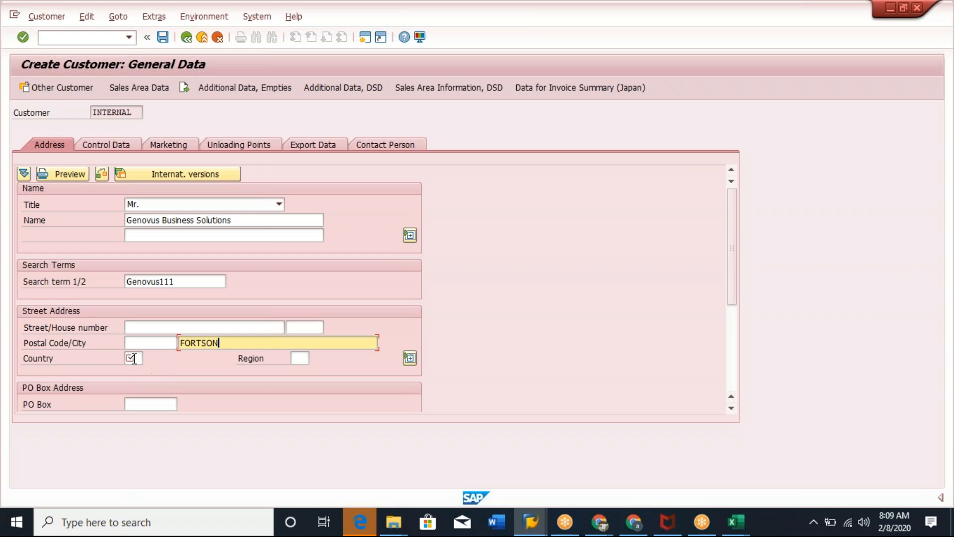
click(132, 358)
click(132, 368)
click(300, 358)
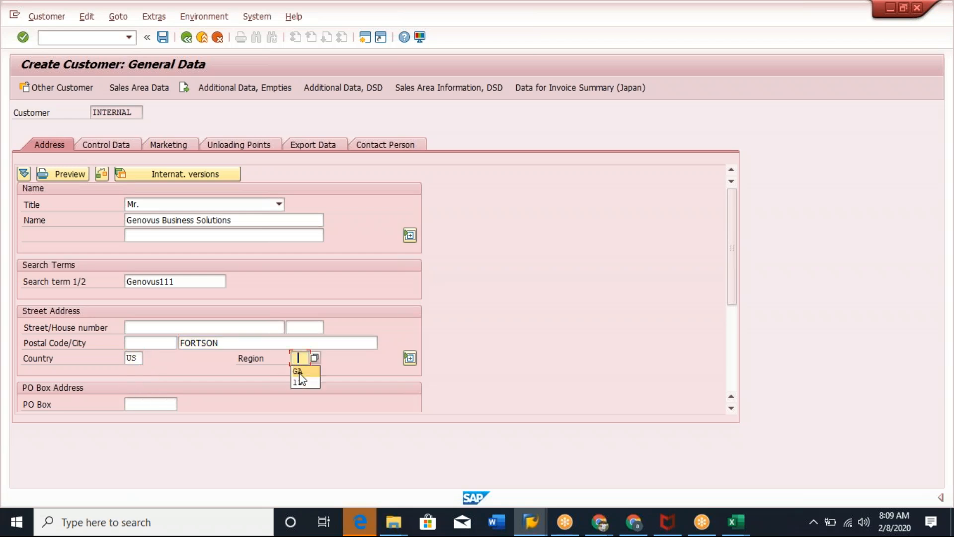
click(299, 370)
Continue to the customer's sales area data, acknowledging the duplicate-address notice.
click(157, 88)
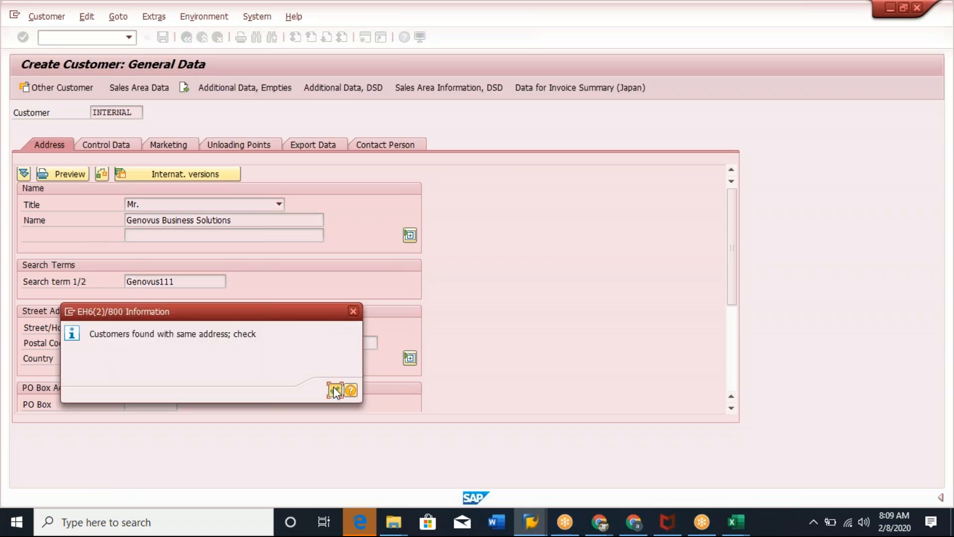
click(334, 390)
click(312, 329)
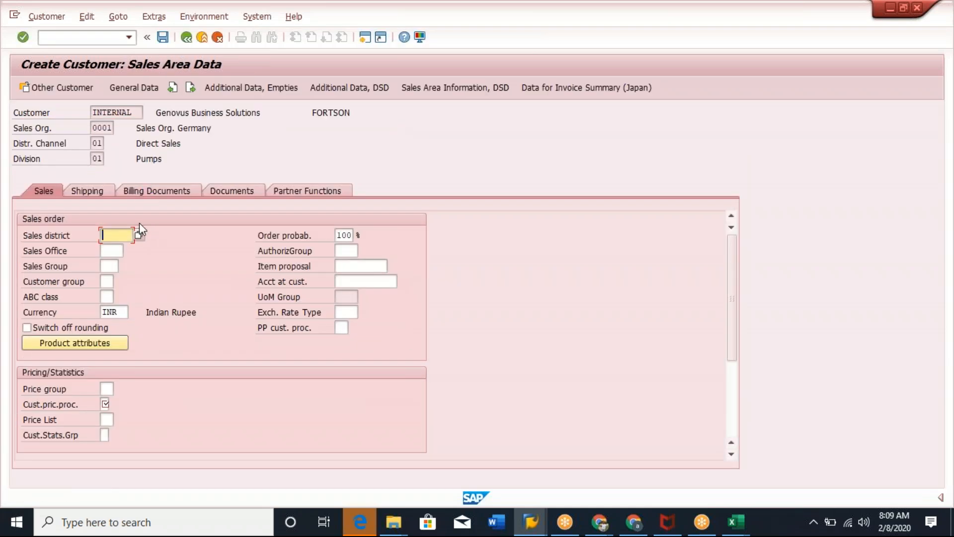
Set the customer pricing procedure to 1 and the shipping conditions to 02.
click(88, 192)
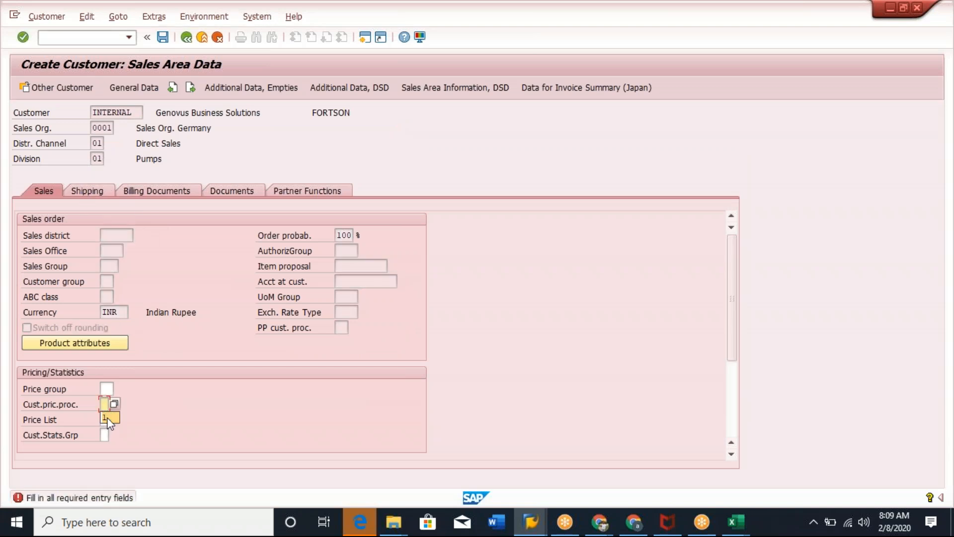
text(1)
click(87, 191)
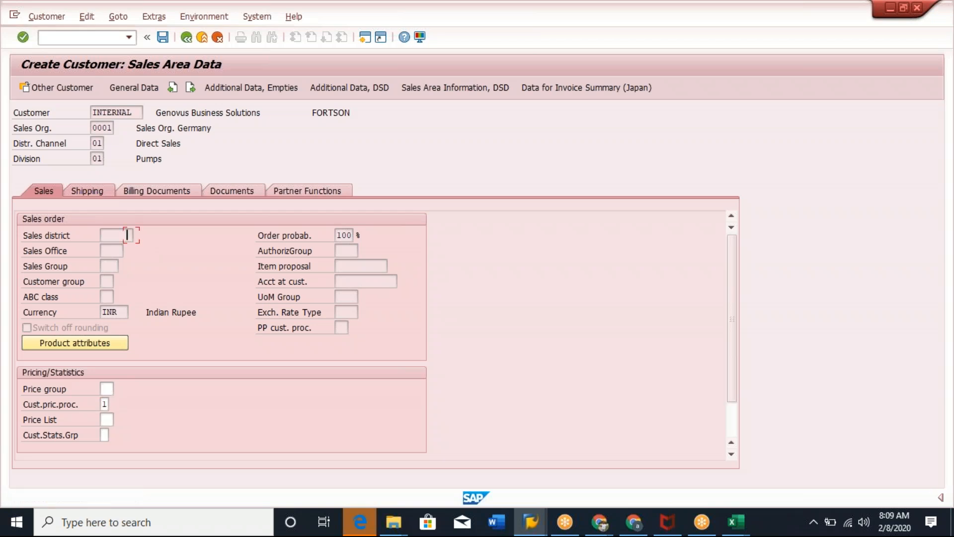
click(132, 250)
click(132, 264)
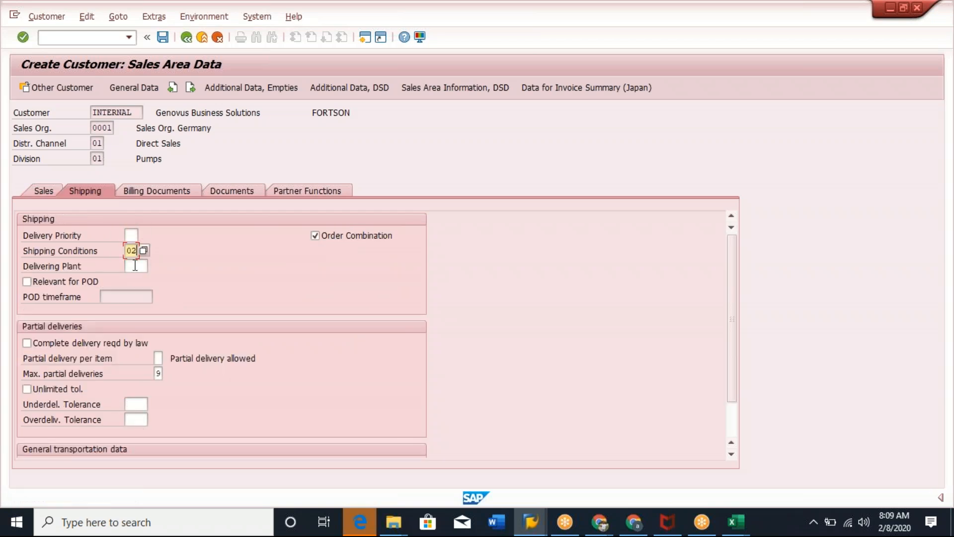
Open the Incoterms value list in the customer's billing data and highlight the ZIF entry.
click(167, 189)
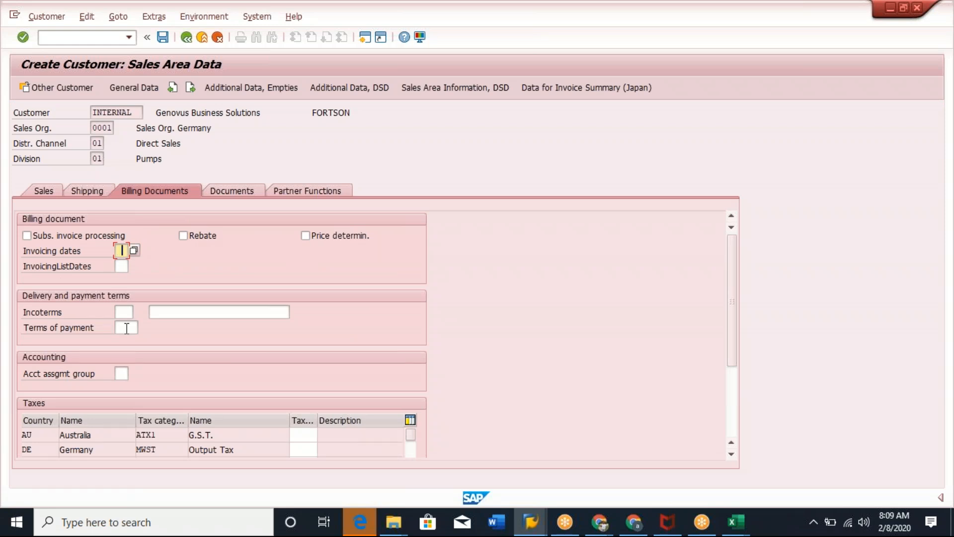
click(123, 312)
click(138, 312)
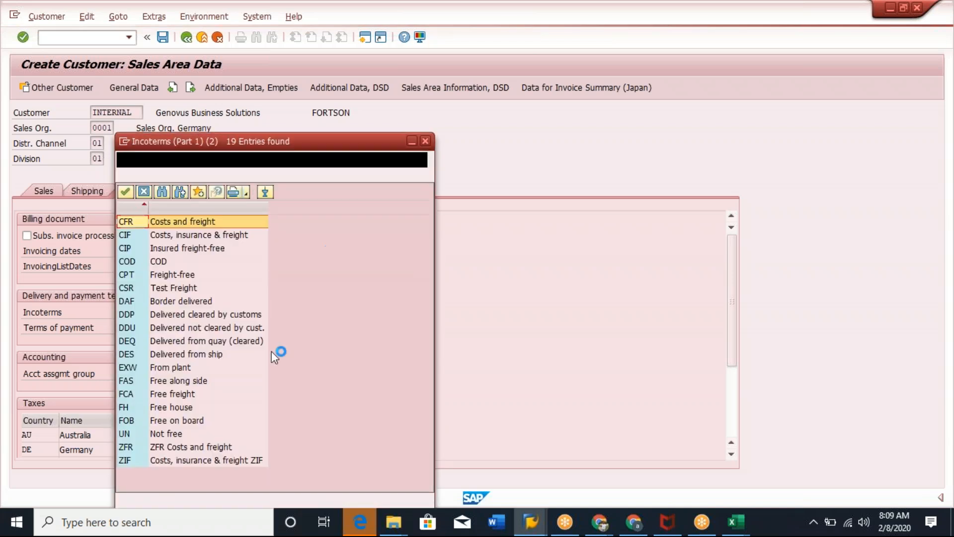
click(186, 464)
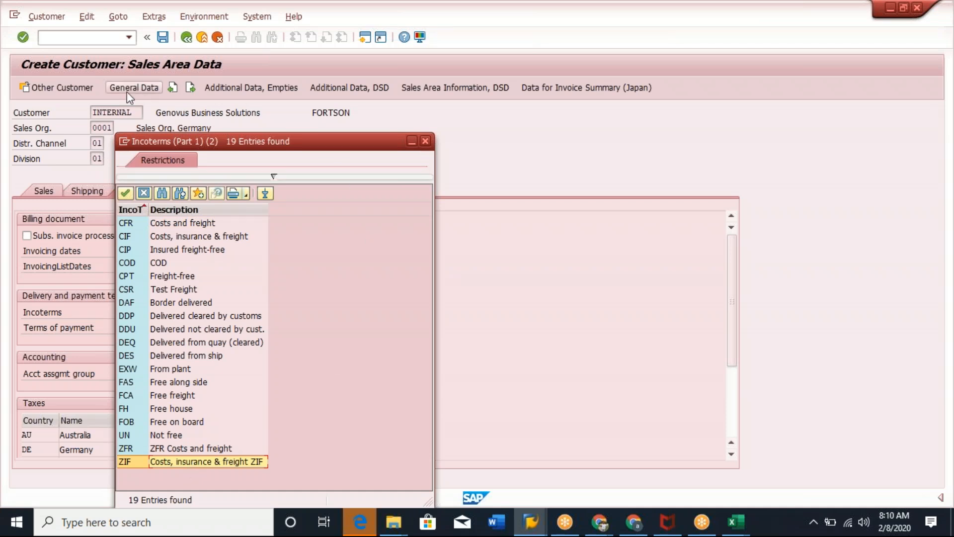
drag(331, 144, 446, 124)
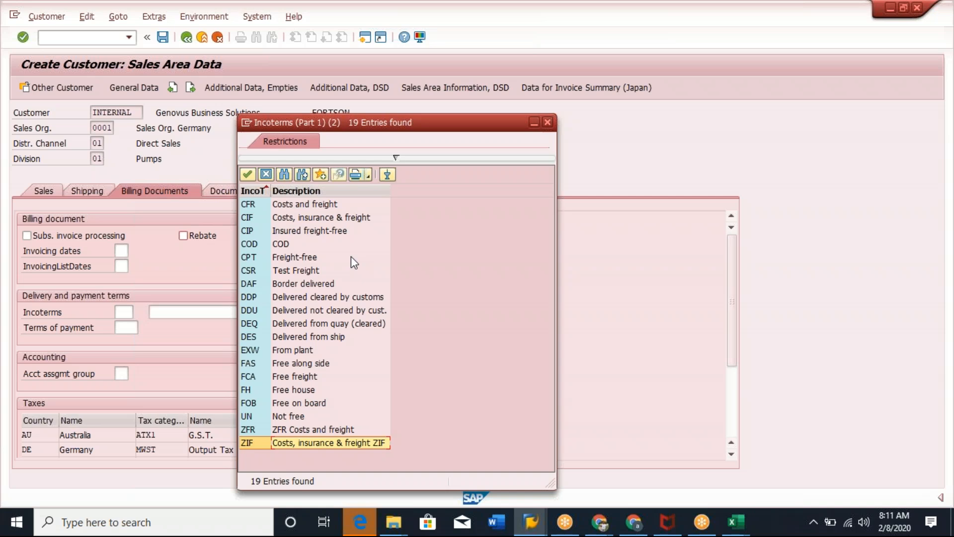
Check the ZIF incoterm entry in the configuration session and close the Incoterms value list.
key(alt+Tab)
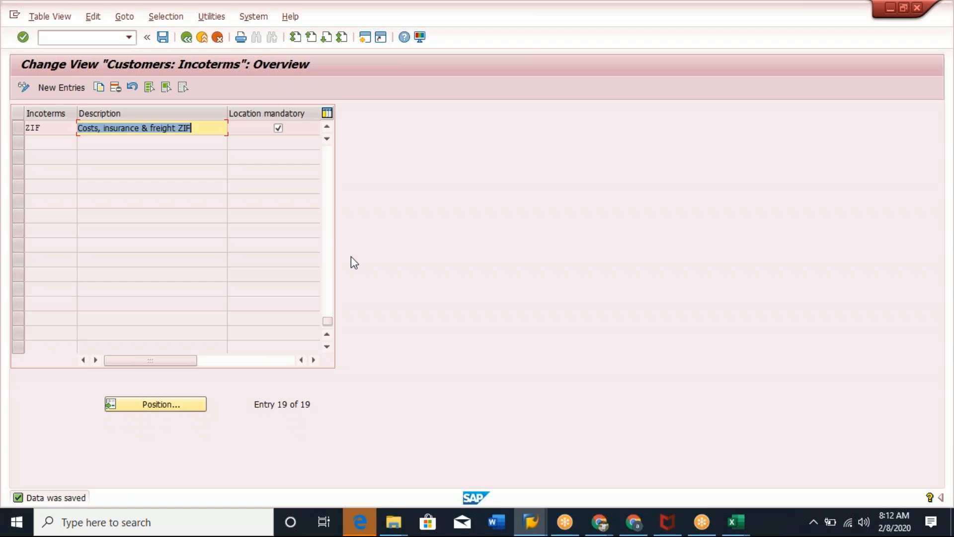
key(alt+Tab)
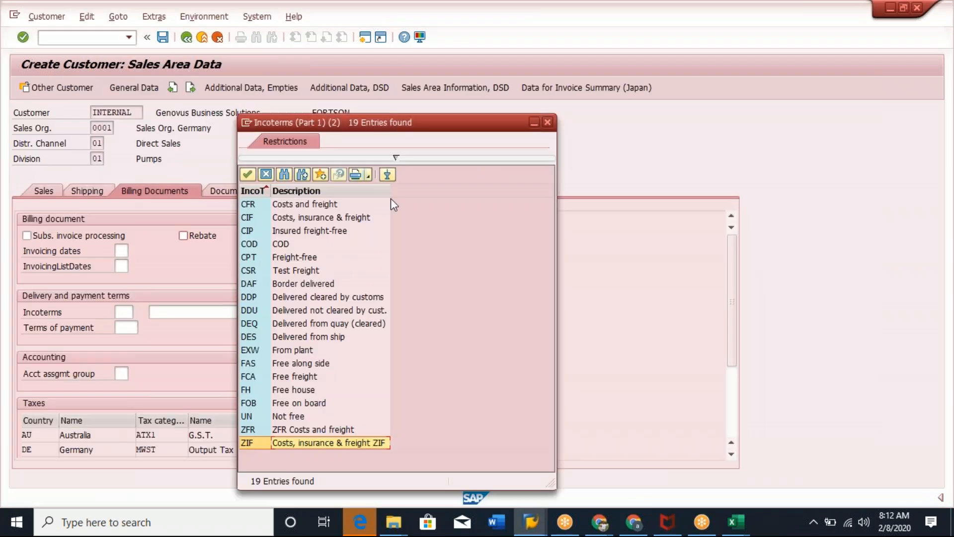
click(547, 122)
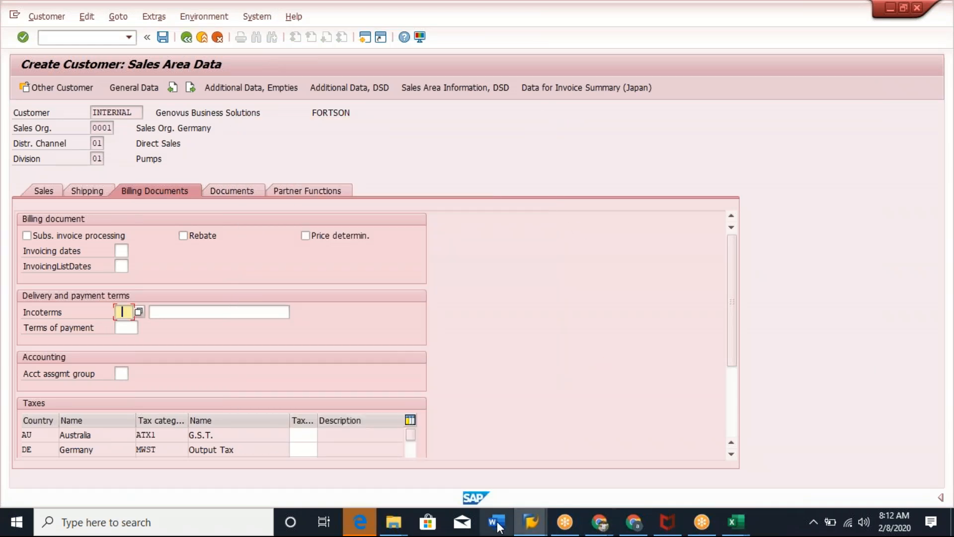
click(536, 527)
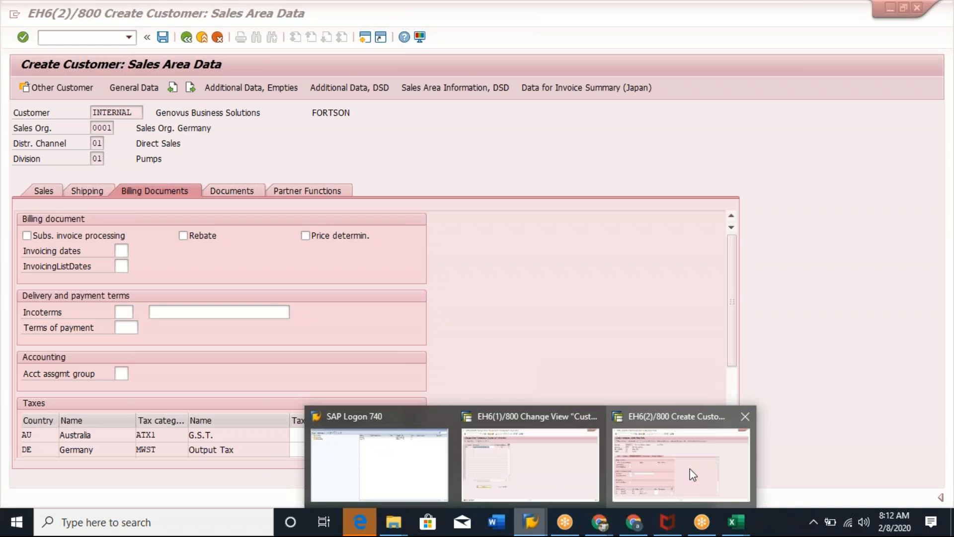
click(693, 473)
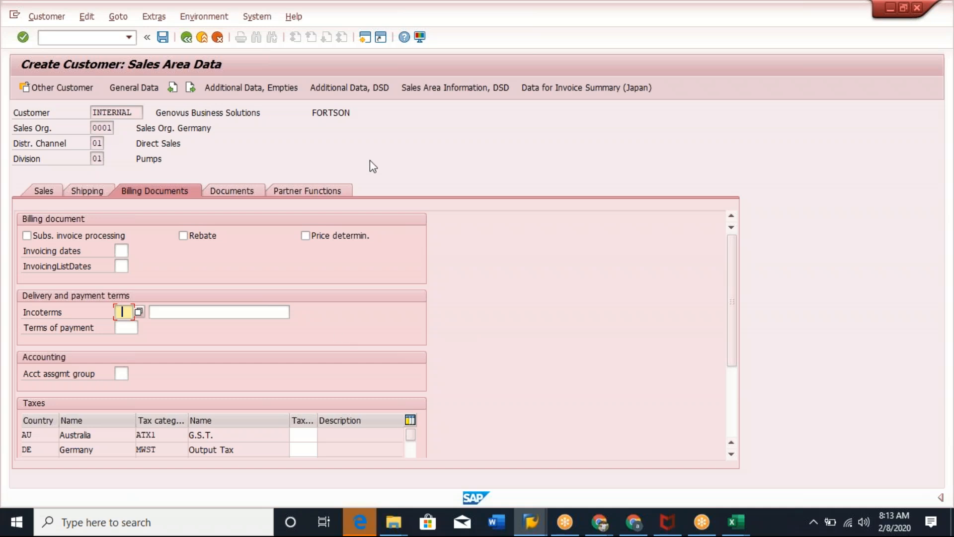
Start creating a sales order with transaction VA01.
click(88, 36)
text(/nva01)
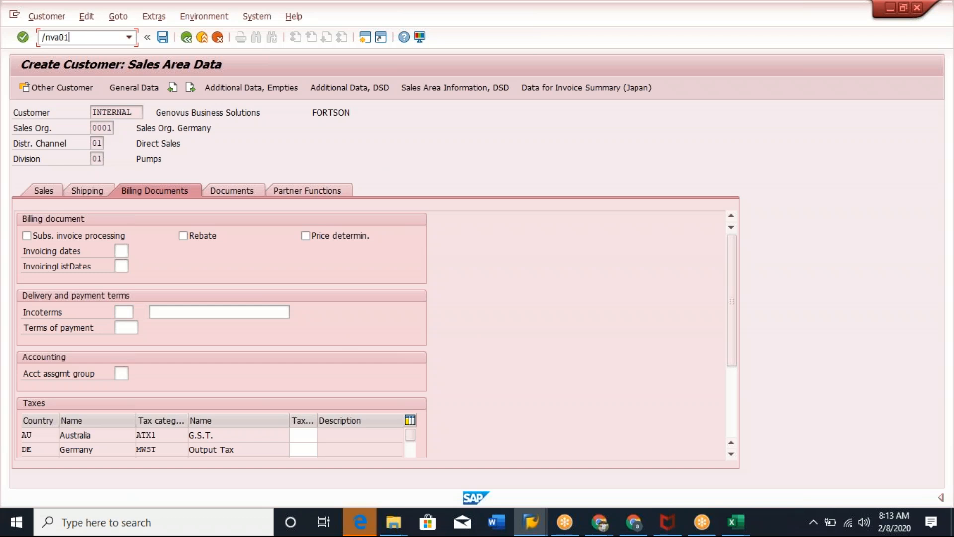
key(Return)
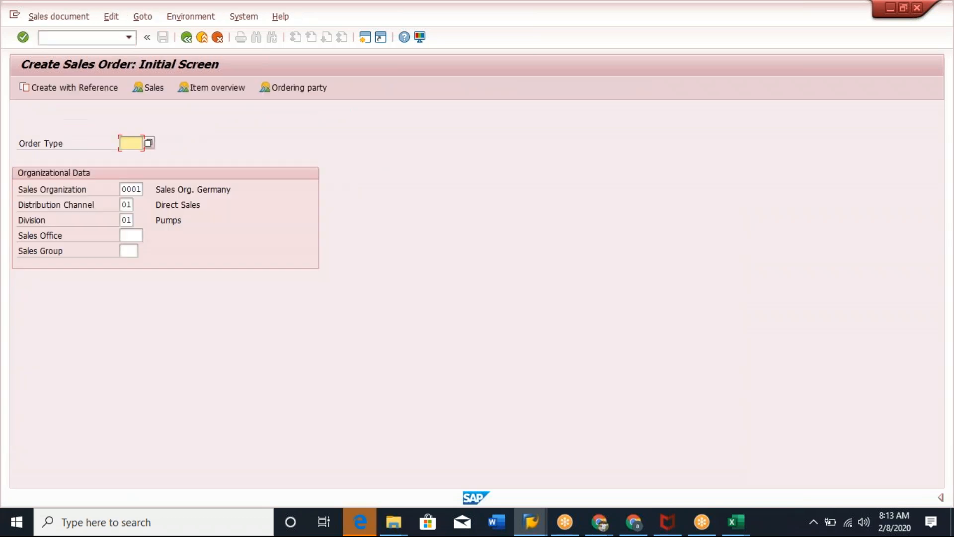
Choose order type YAOR and proceed to the order overview.
click(130, 142)
click(131, 156)
key(Return)
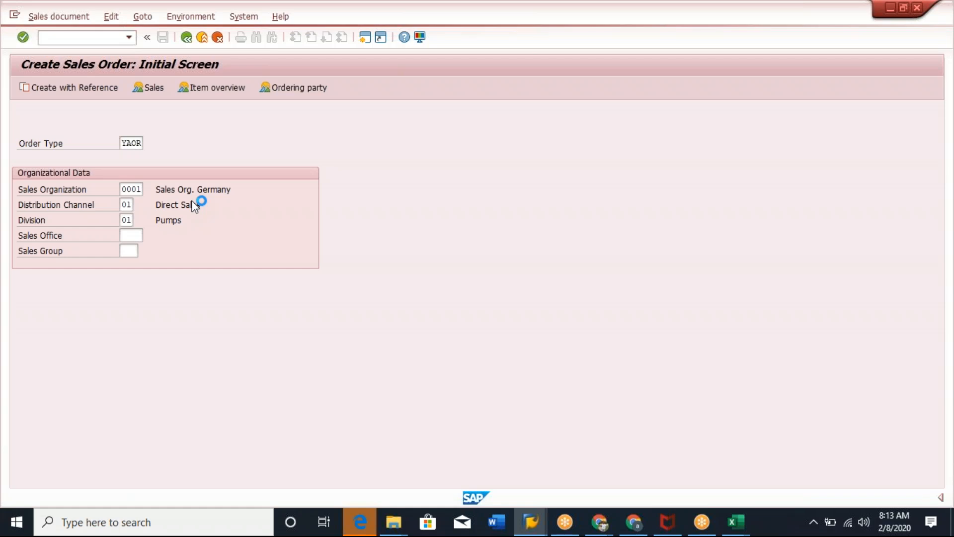
Restart transaction VA01 to return to the sales order initial screen.
click(85, 36)
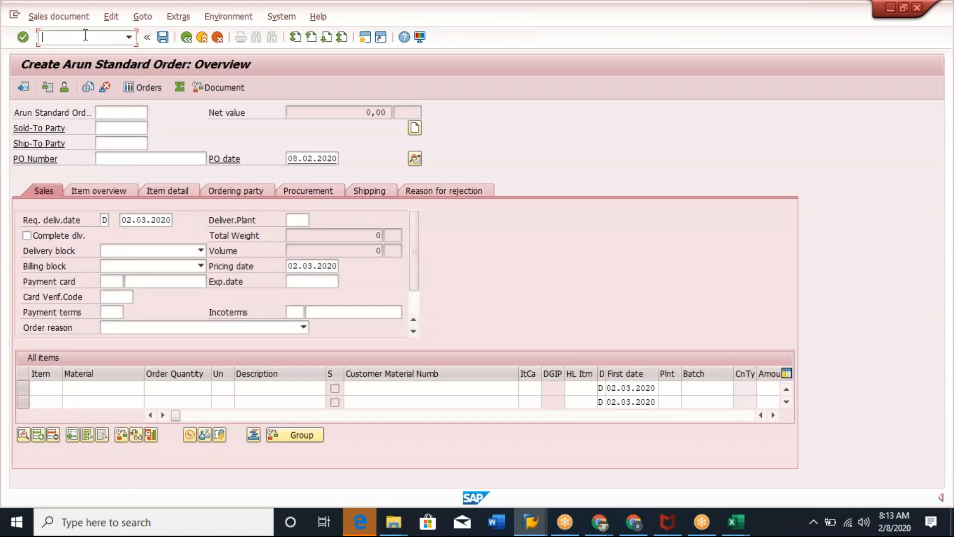
text(nva01)
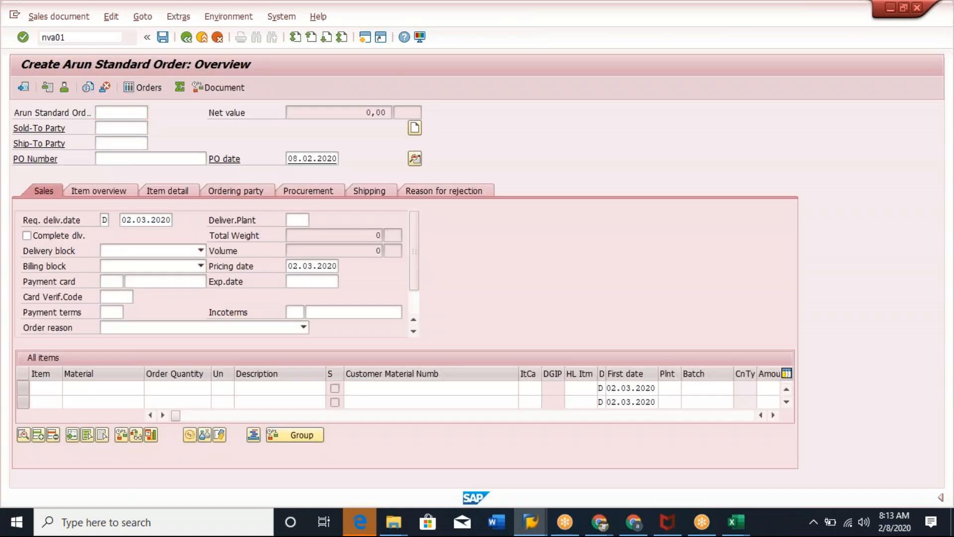
key(Return)
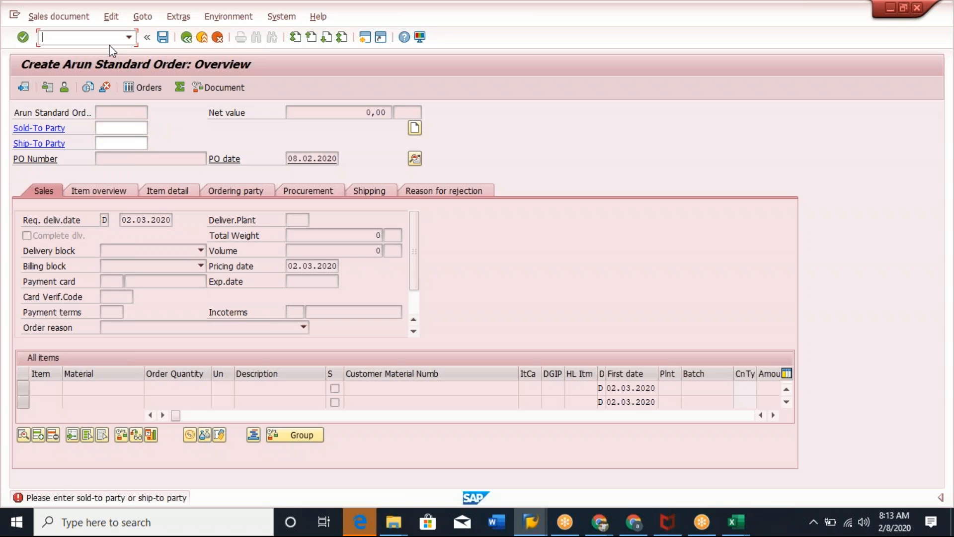
text(/nva01)
key(Return)
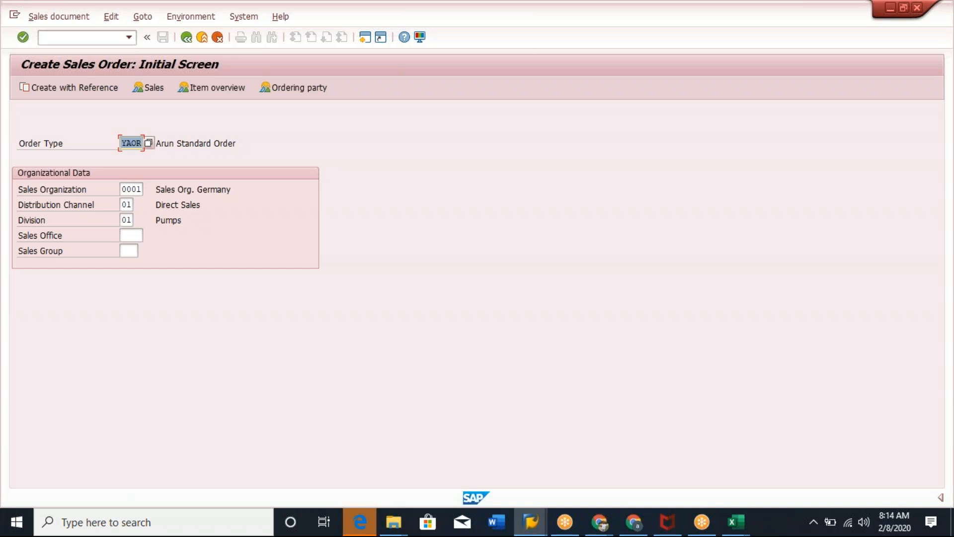
Set sales organization 8500, distribution channel 10 and the division, then proceed to the order overview.
click(137, 189)
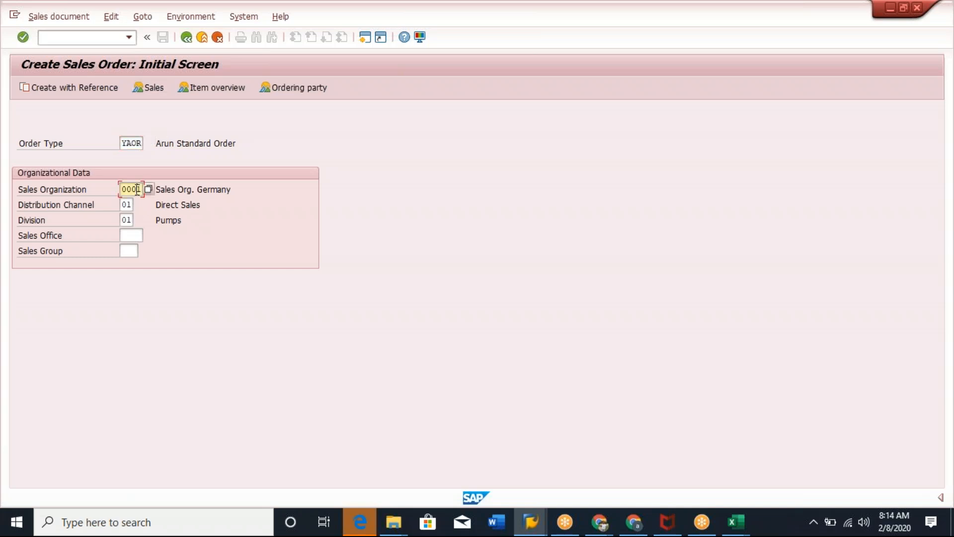
key(BackSpace)
click(137, 203)
click(128, 205)
key(BackSpace)
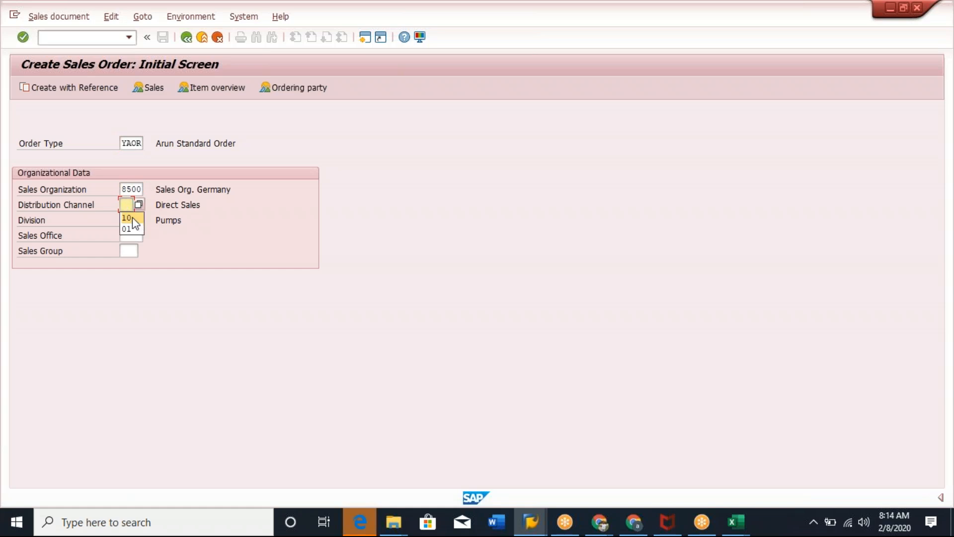
click(131, 218)
click(127, 220)
key(BackSpace)
click(127, 233)
key(Return)
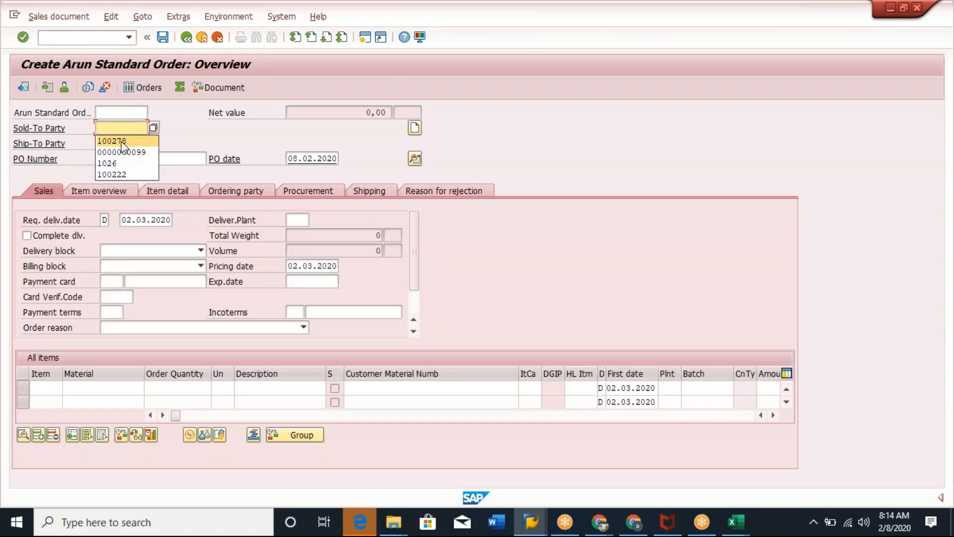
Enter the sold-to party customer and a purchase order number in the order header.
click(122, 141)
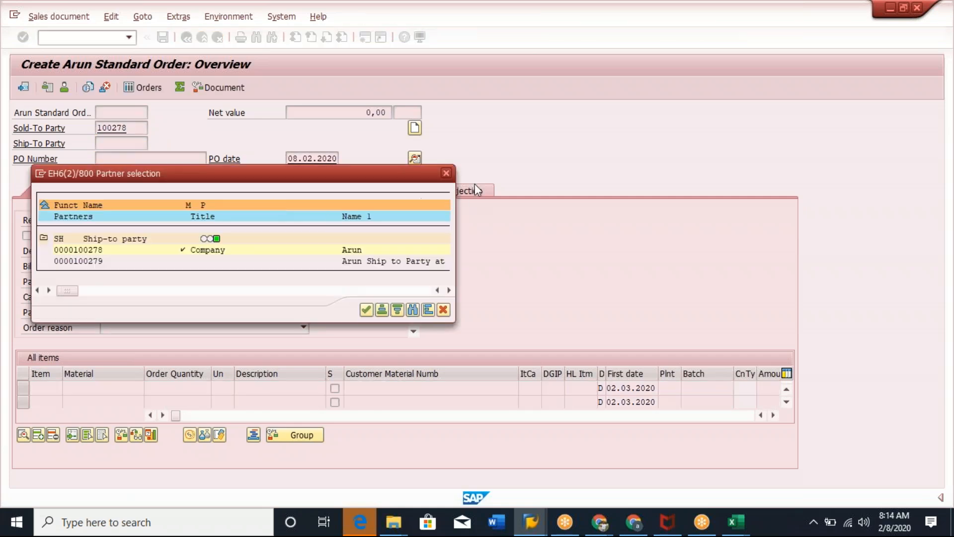
click(445, 176)
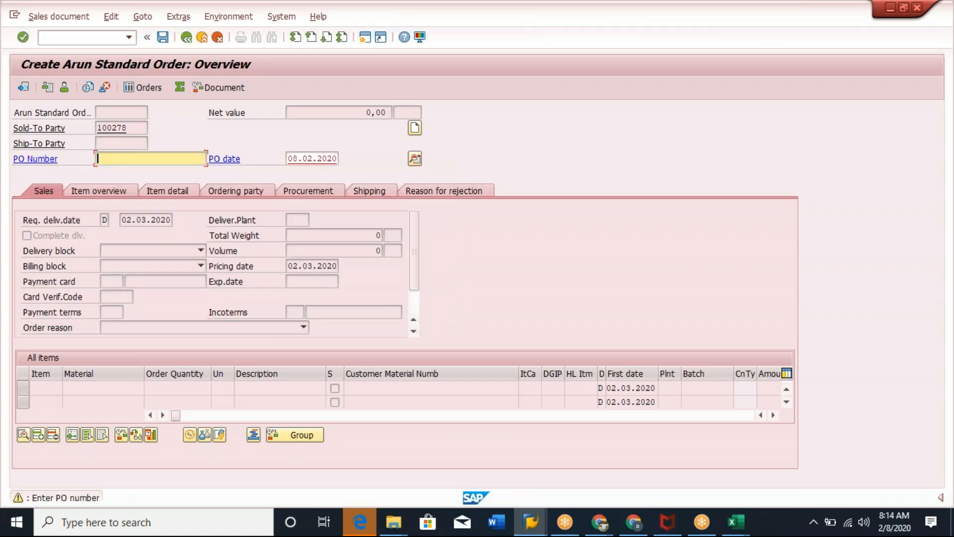
text(test 55)
key(Return)
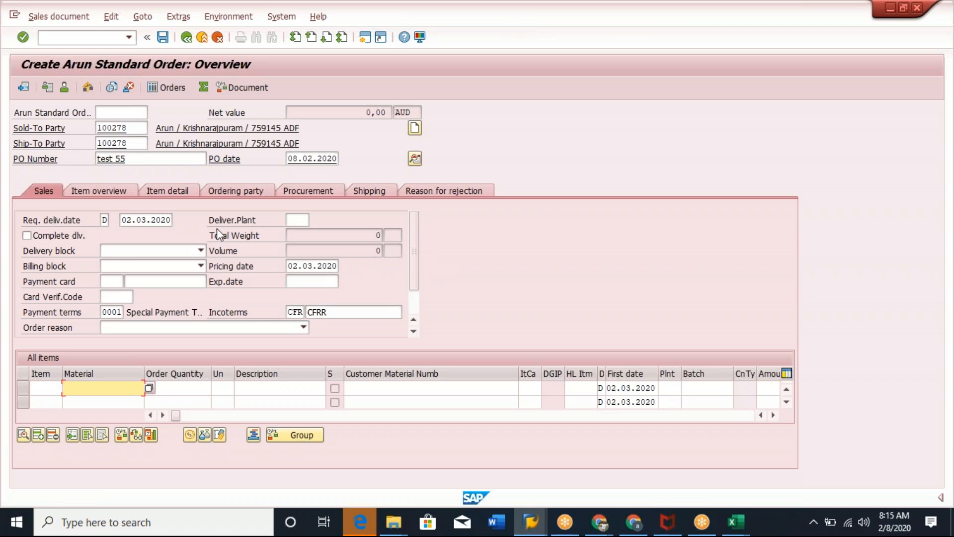
Exit the order without saving and open a fresh order overview.
click(186, 37)
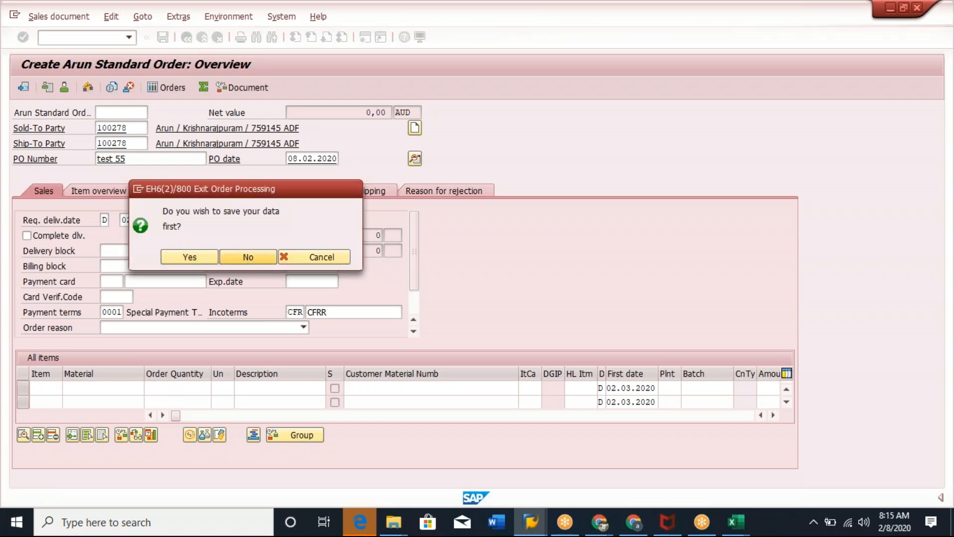
click(248, 257)
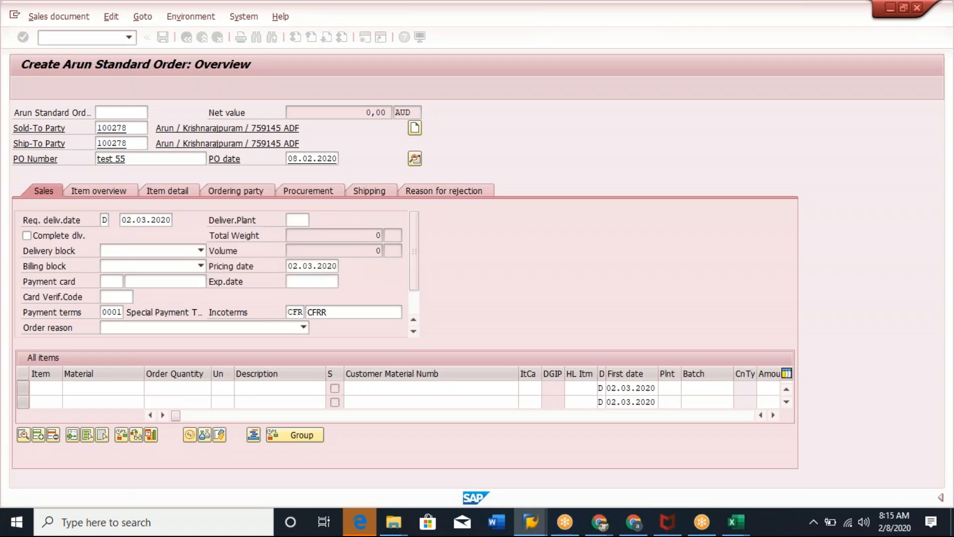
click(161, 143)
click(23, 37)
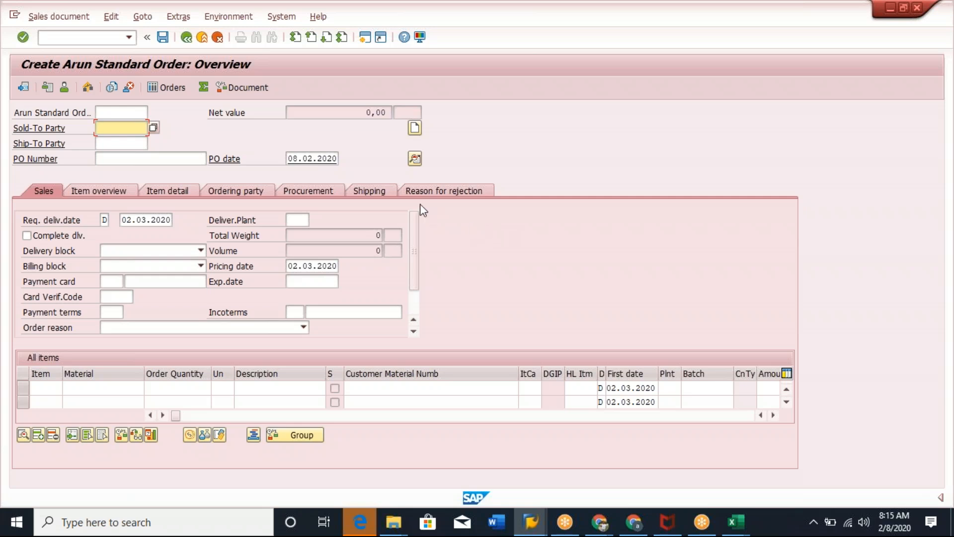
Examine the PO date, delivery date, delivery block and billing block fields of the order.
click(288, 158)
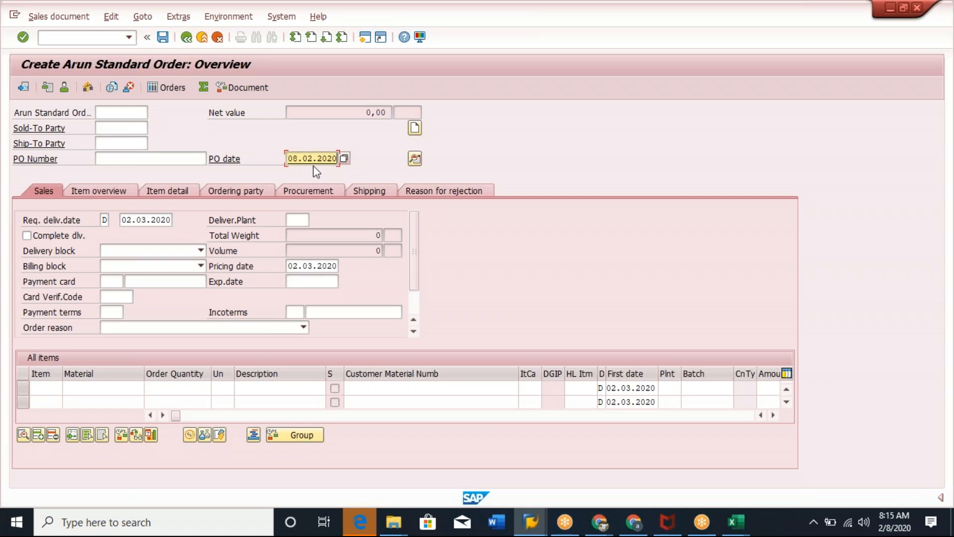
key(Return)
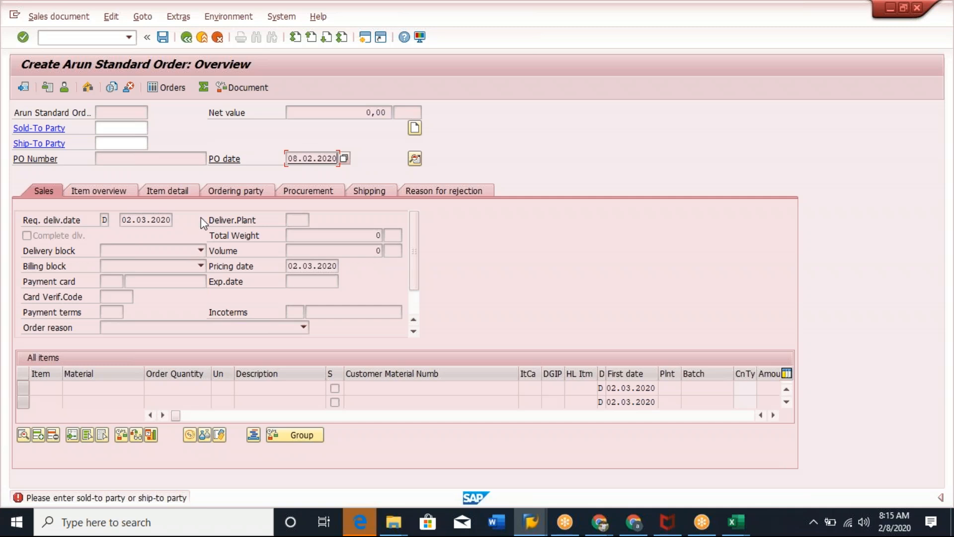
click(122, 220)
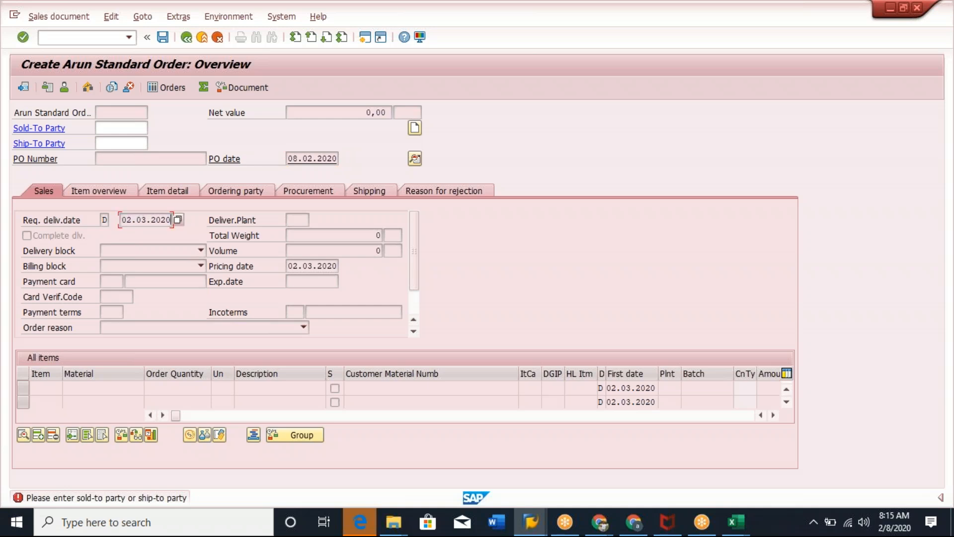
click(291, 265)
click(200, 251)
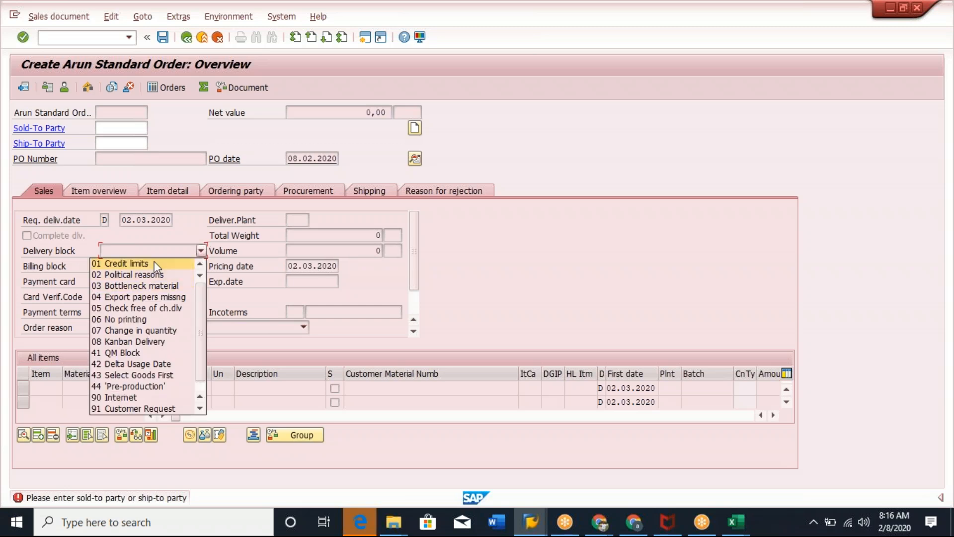
click(154, 259)
click(202, 266)
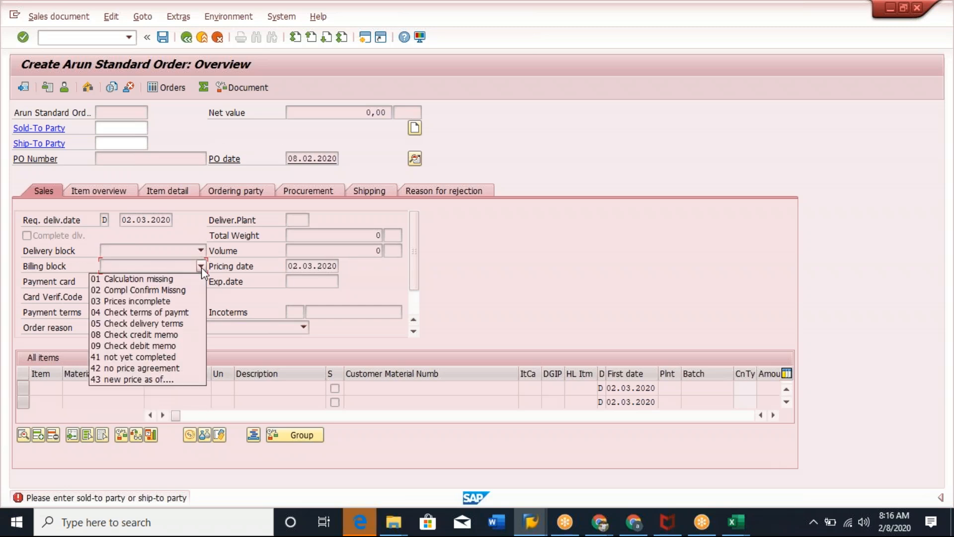
click(169, 279)
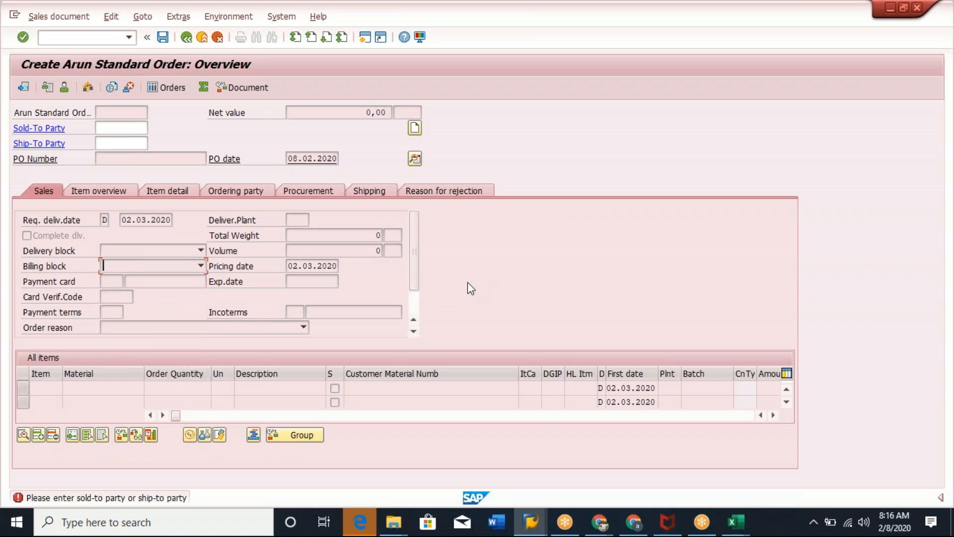
Enter the customer as sold-to and ship-to party and fill in the purchase order number.
key(Return)
click(121, 128)
click(112, 138)
click(121, 143)
click(120, 157)
click(140, 161)
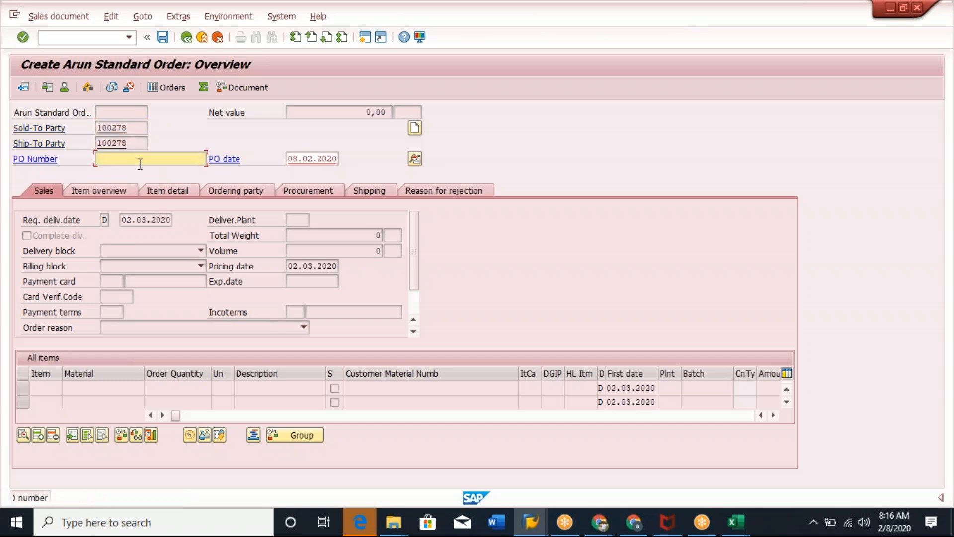
click(128, 172)
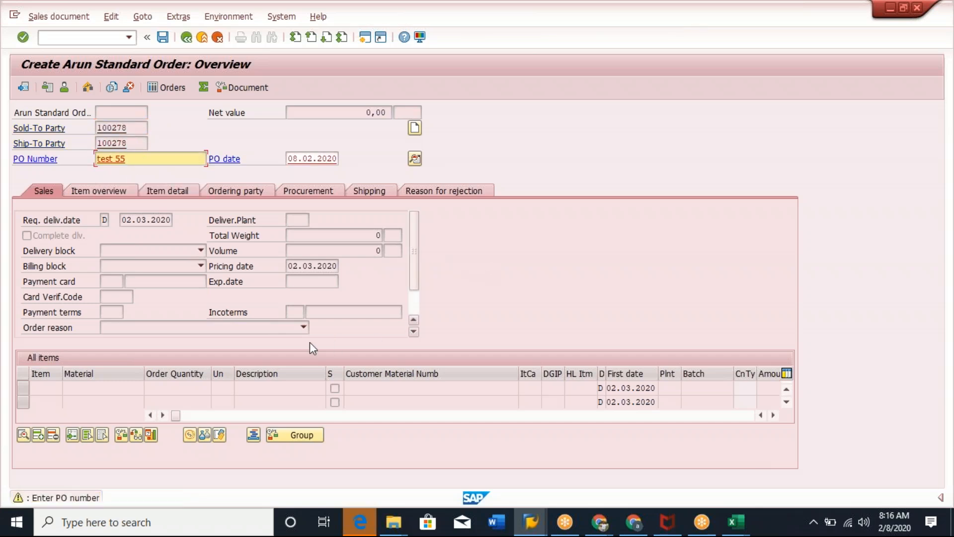
Confirm the order's header partner data and return to the order overview.
click(45, 388)
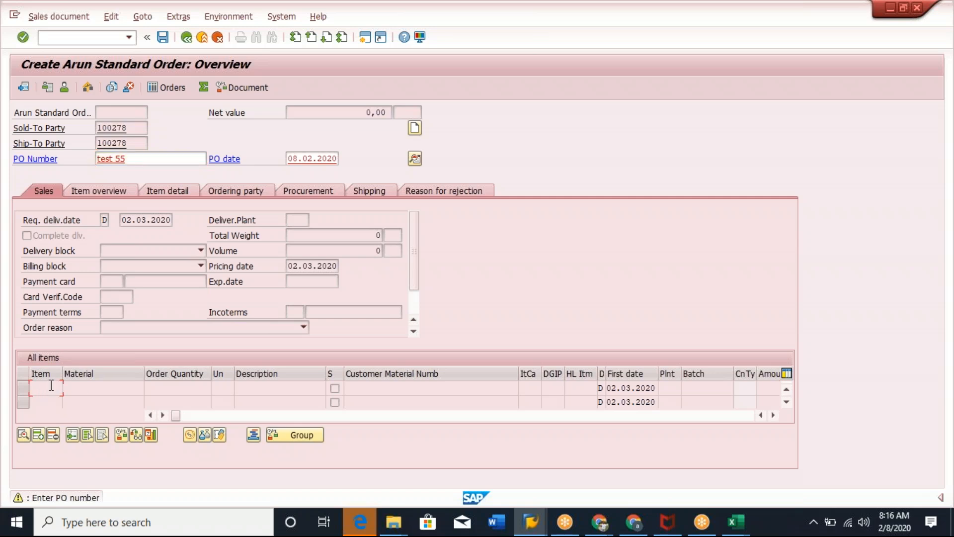
click(97, 386)
click(46, 388)
click(120, 388)
click(48, 388)
key(Return)
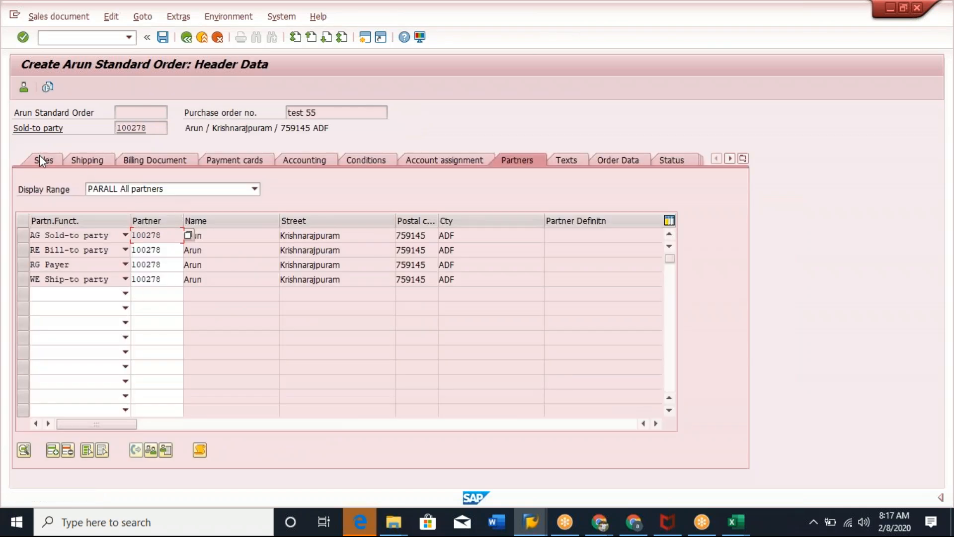
click(187, 37)
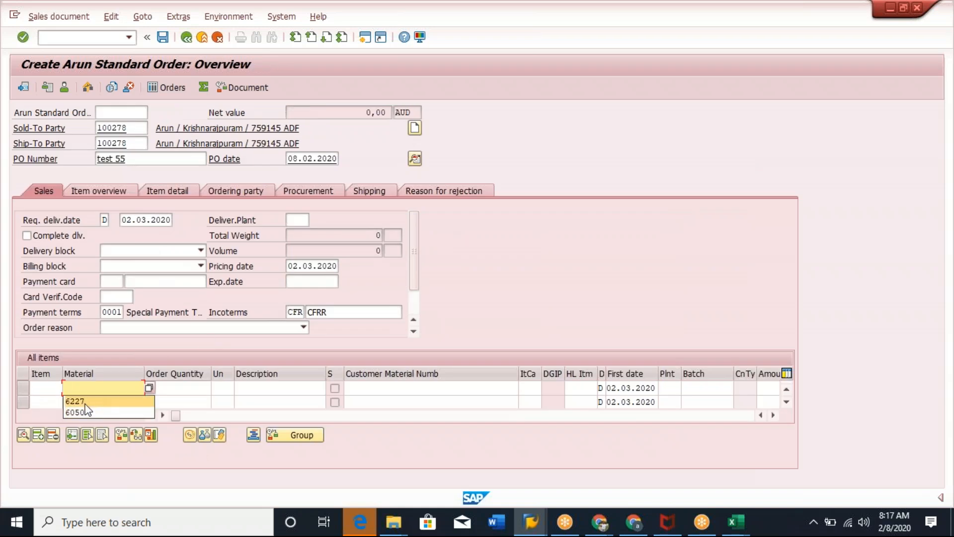
Add an item with material 6227 and order quantity 2.
click(88, 405)
click(194, 389)
click(201, 402)
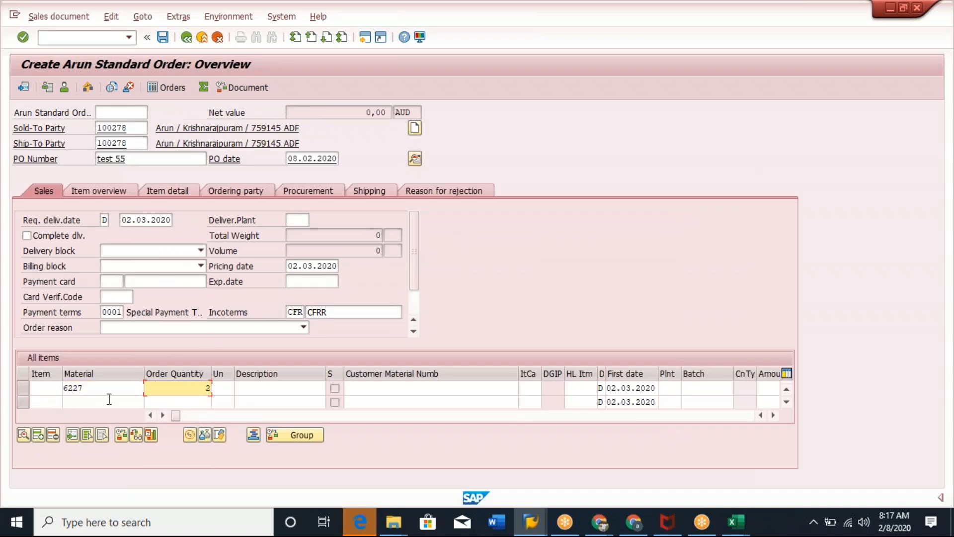
Add a second item with material 6050 and order quantity 10.
click(108, 399)
click(78, 426)
click(185, 404)
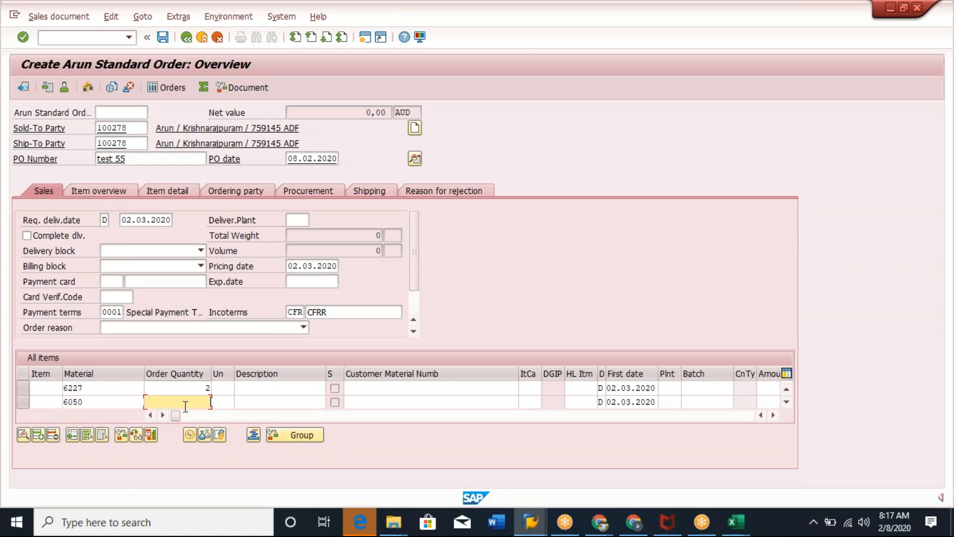
click(196, 425)
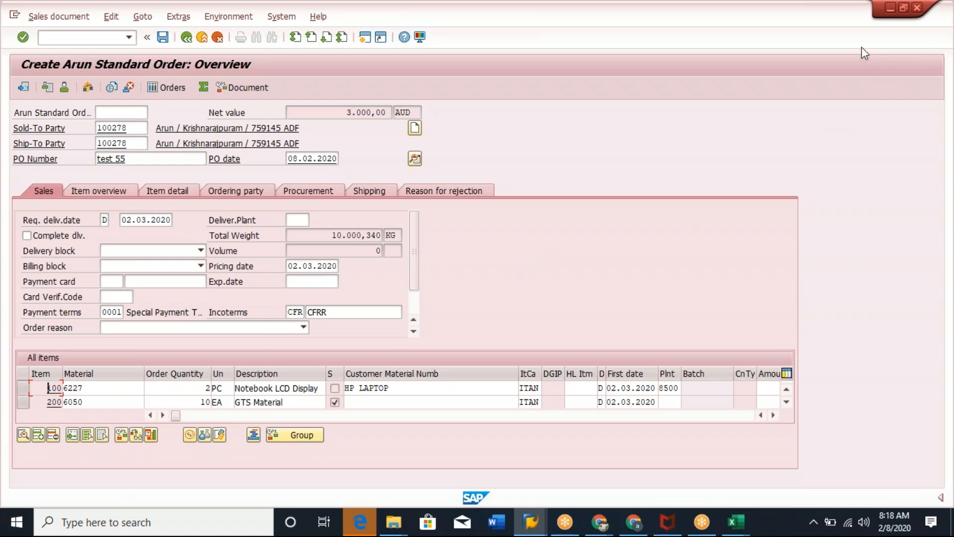
Inspect the item category, payment terms, incoterms and sold-to party of the current order.
click(923, 378)
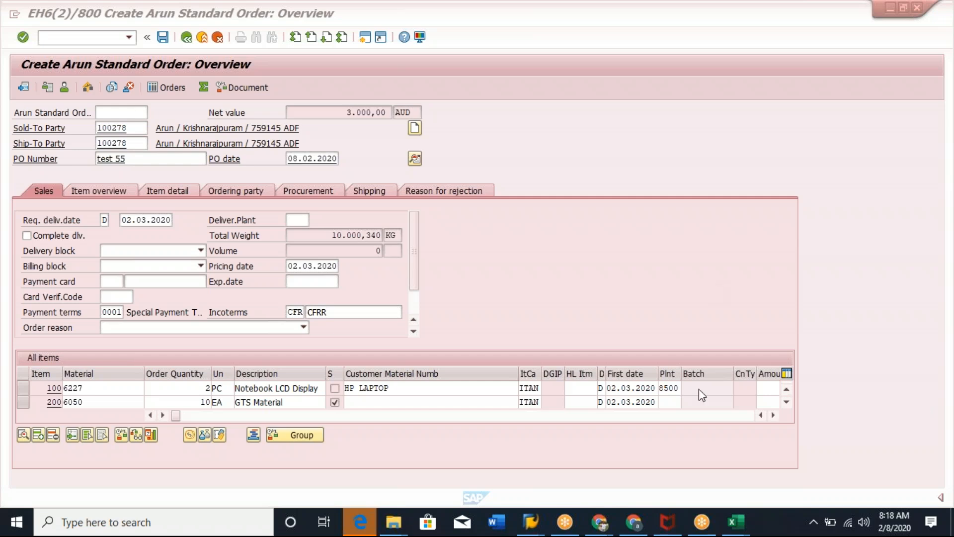
click(531, 390)
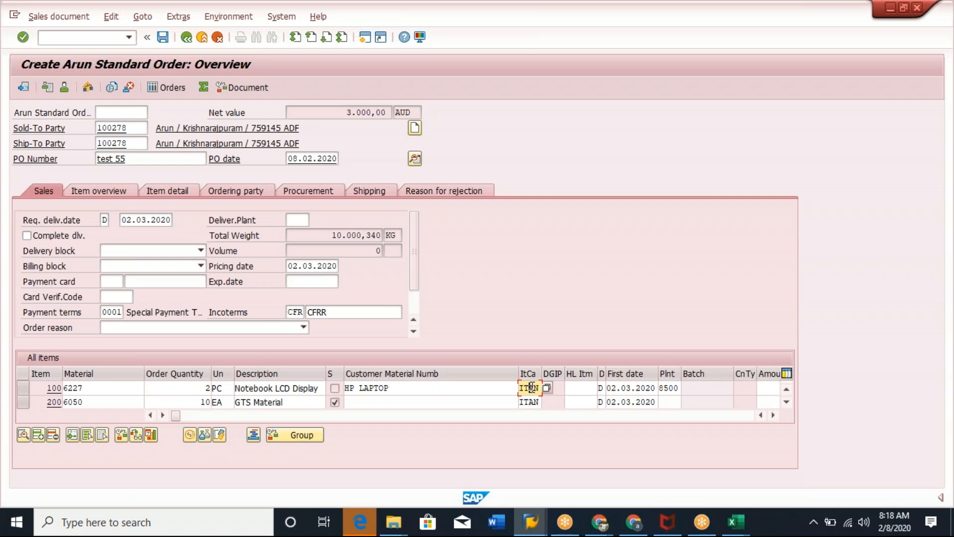
double_click(530, 388)
click(541, 387)
click(106, 312)
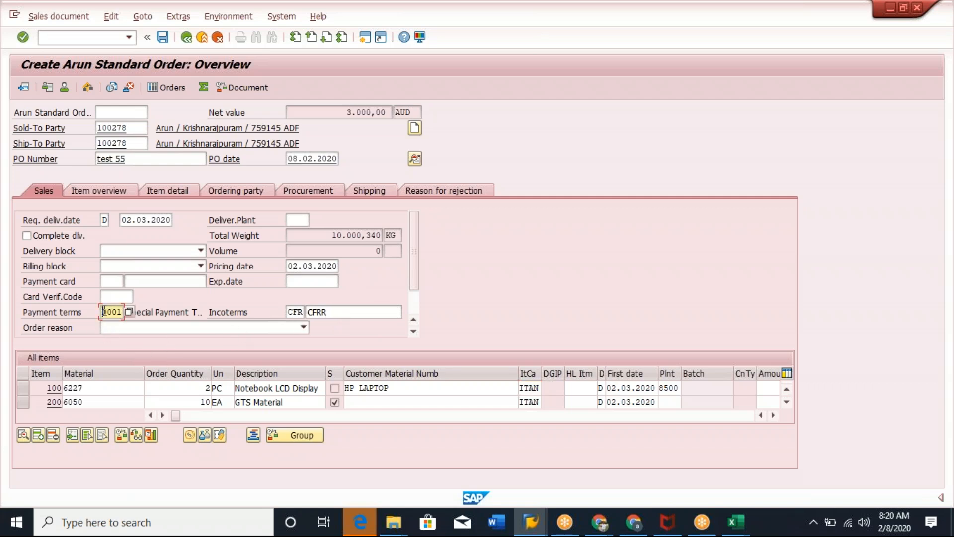
click(293, 311)
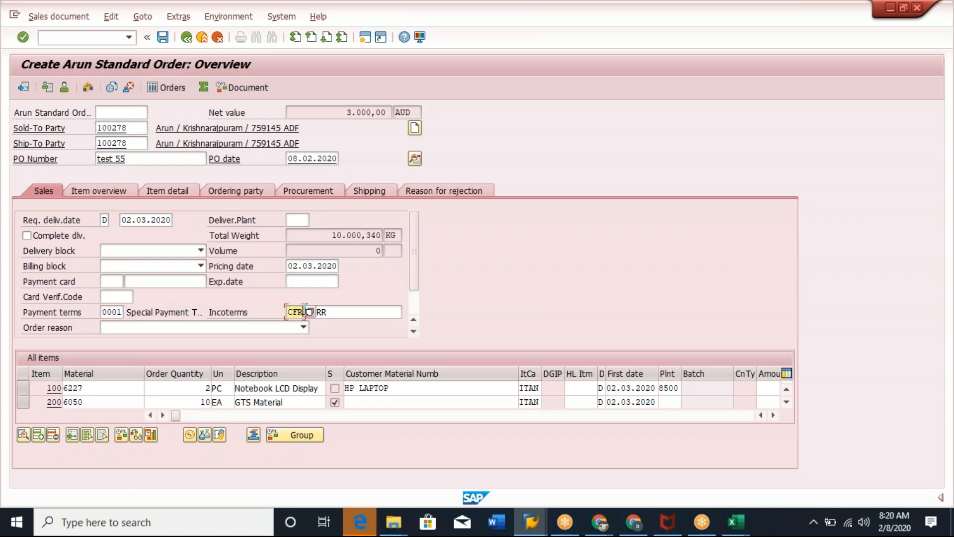
drag(27, 312, 360, 317)
click(79, 311)
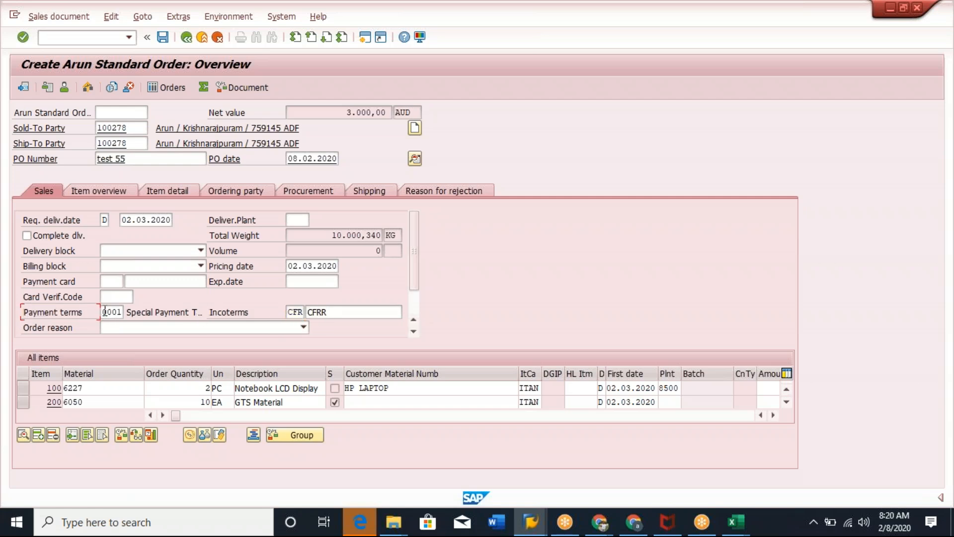
click(297, 312)
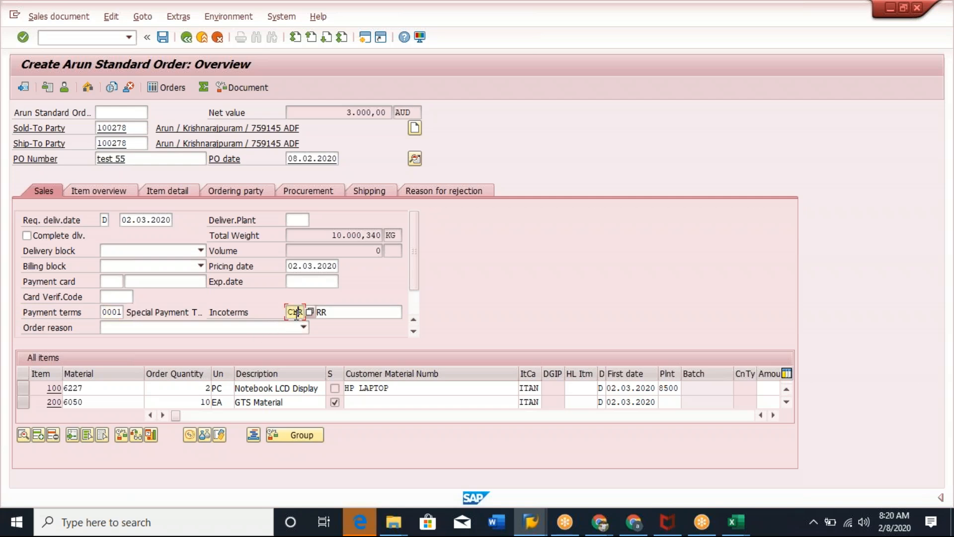
click(130, 136)
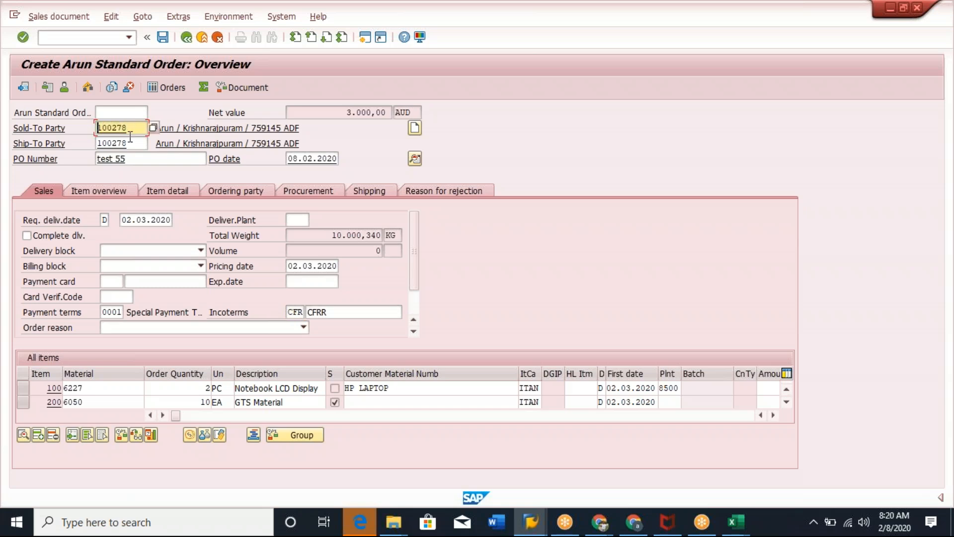
drag(131, 128, 93, 126)
click(103, 125)
click(97, 127)
Restart order creation with VA01 and confirm order type YAOR with sales organization 8500, channel 10, division 00.
click(78, 37)
text(/nva01)
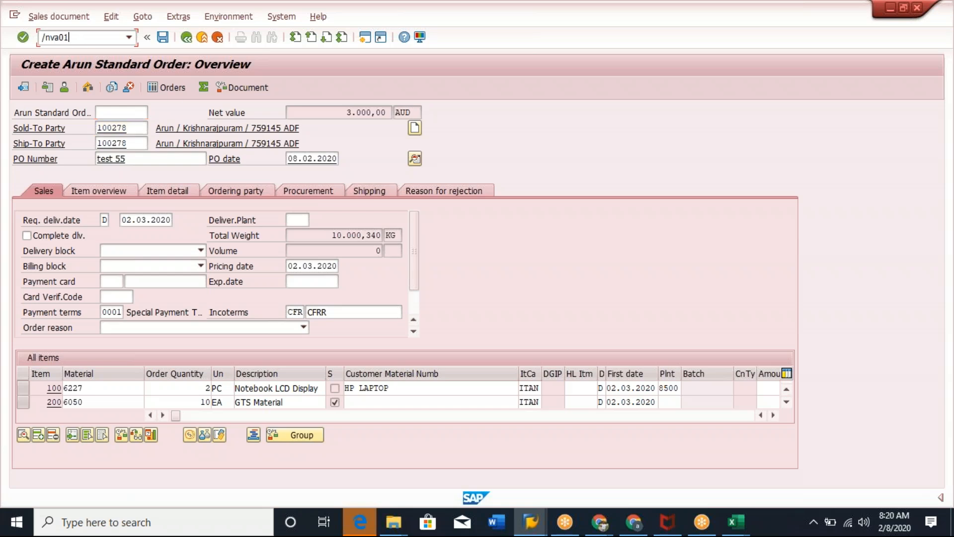
key(Return)
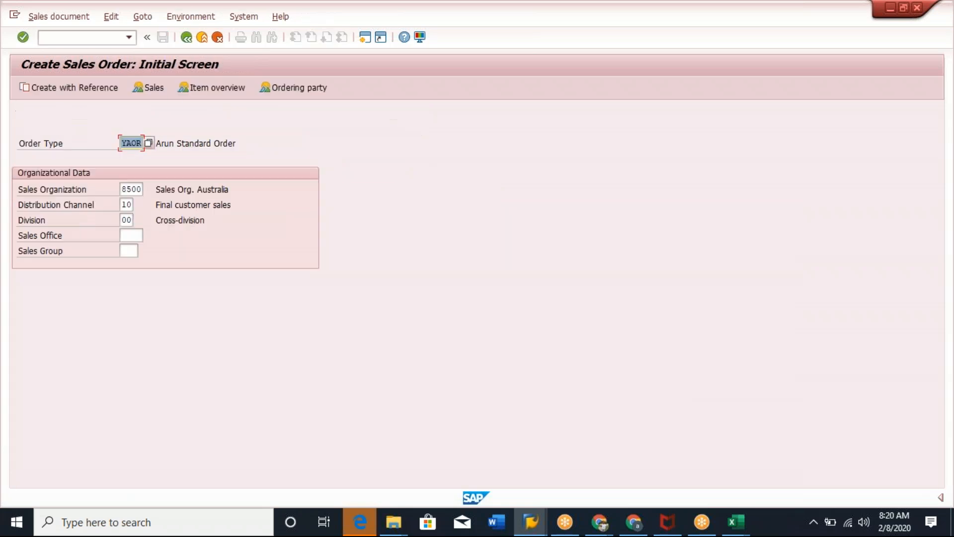
click(23, 37)
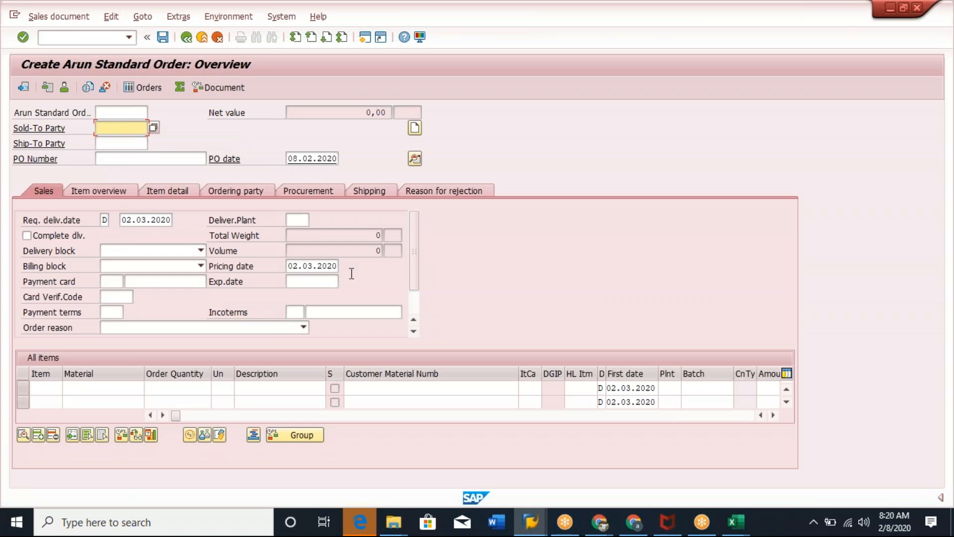
Fill in the customer as sold-to and ship-to party and PO number test 55 in the new order.
click(112, 312)
click(295, 313)
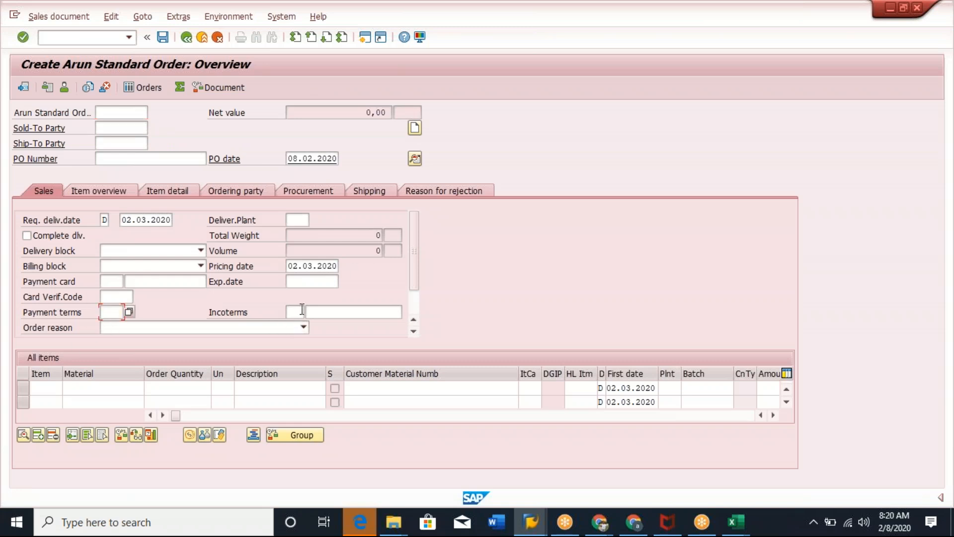
click(340, 313)
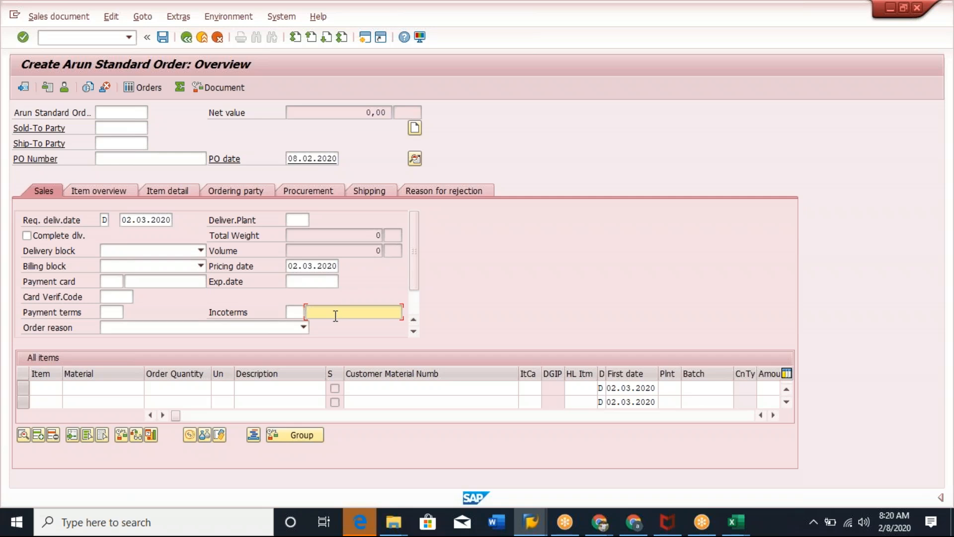
click(120, 129)
click(123, 142)
click(122, 143)
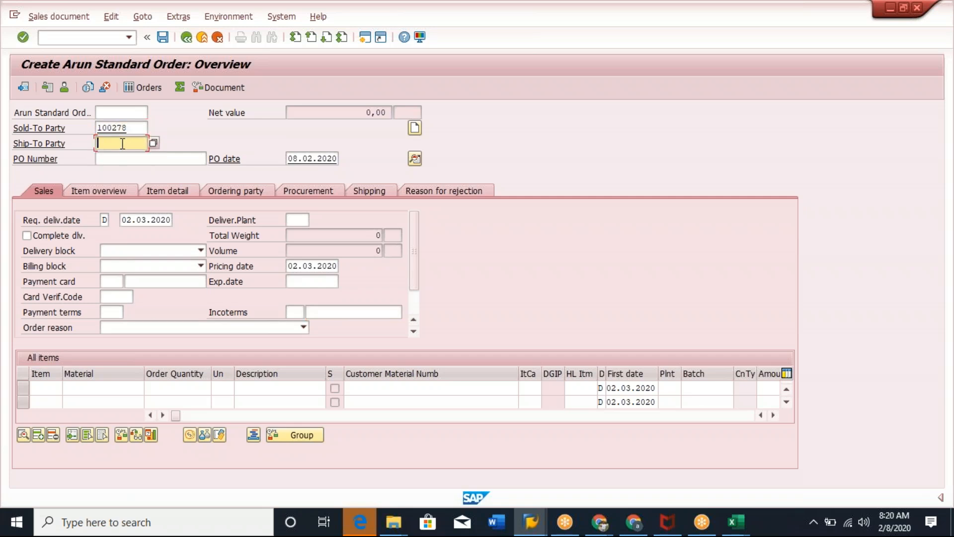
click(120, 157)
click(121, 159)
click(122, 170)
key(Return)
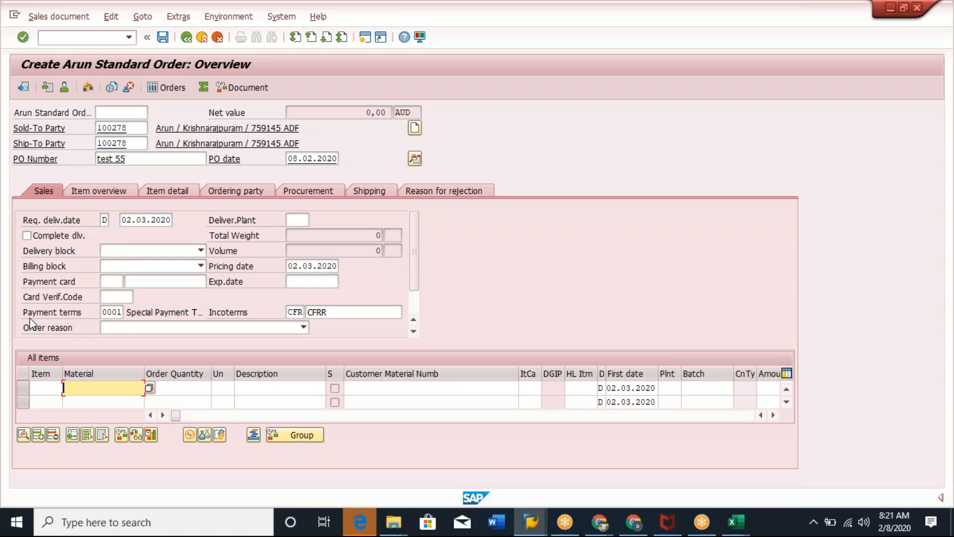
Examine the new order's payment terms, incoterms, header dates and shipping data.
drag(23, 309, 386, 327)
drag(103, 308, 149, 307)
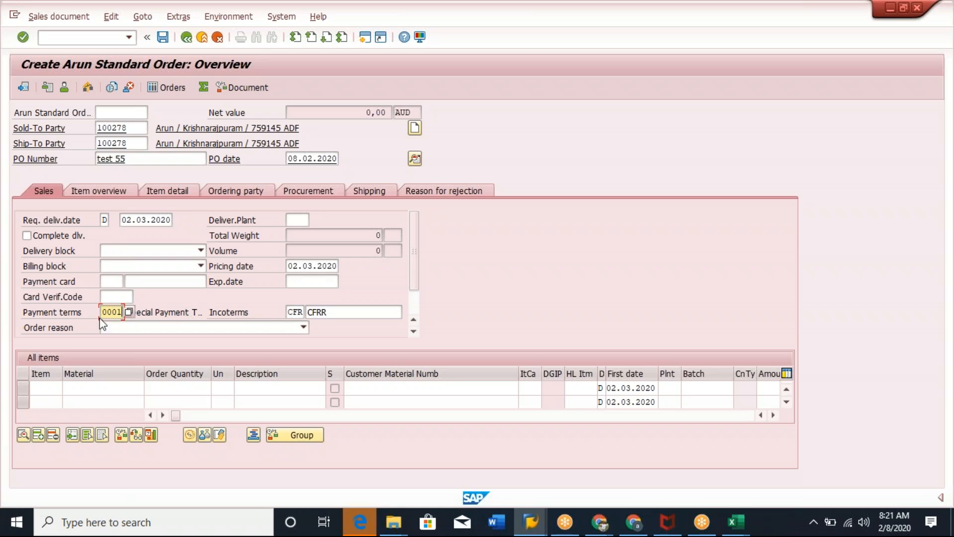
click(300, 311)
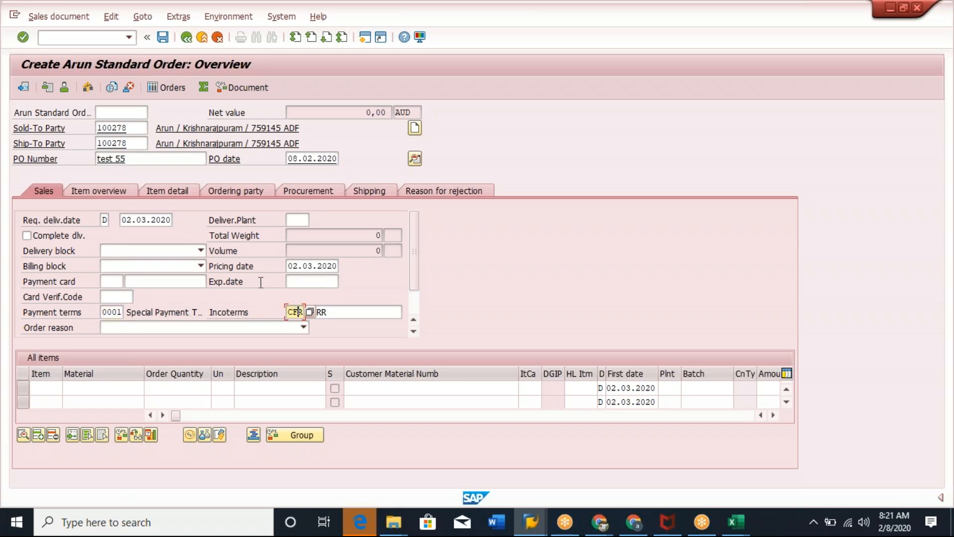
drag(138, 128, 98, 129)
click(95, 130)
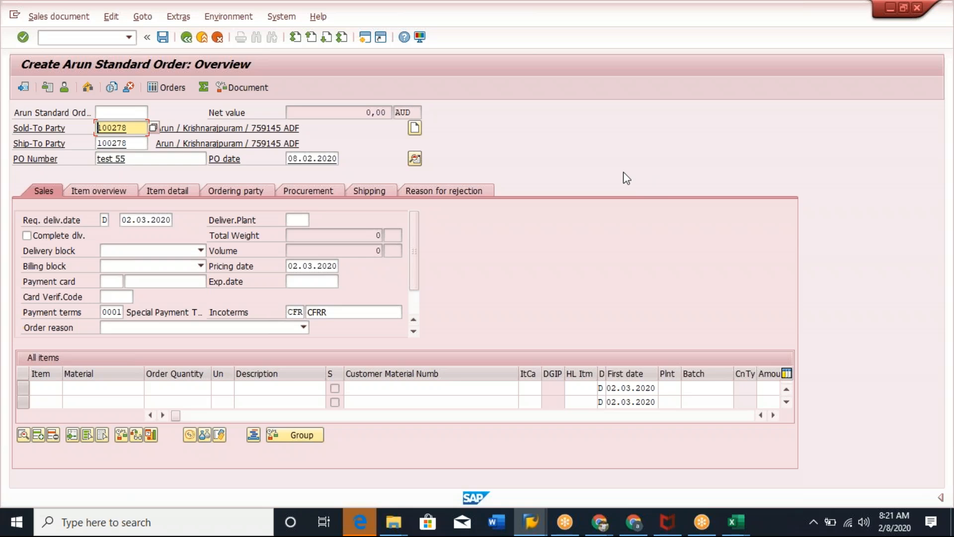
click(306, 159)
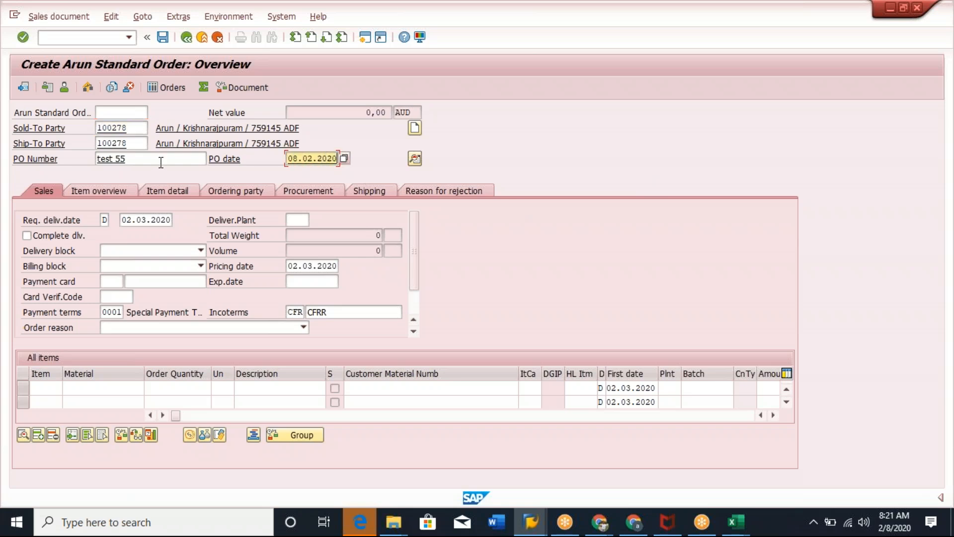
click(141, 221)
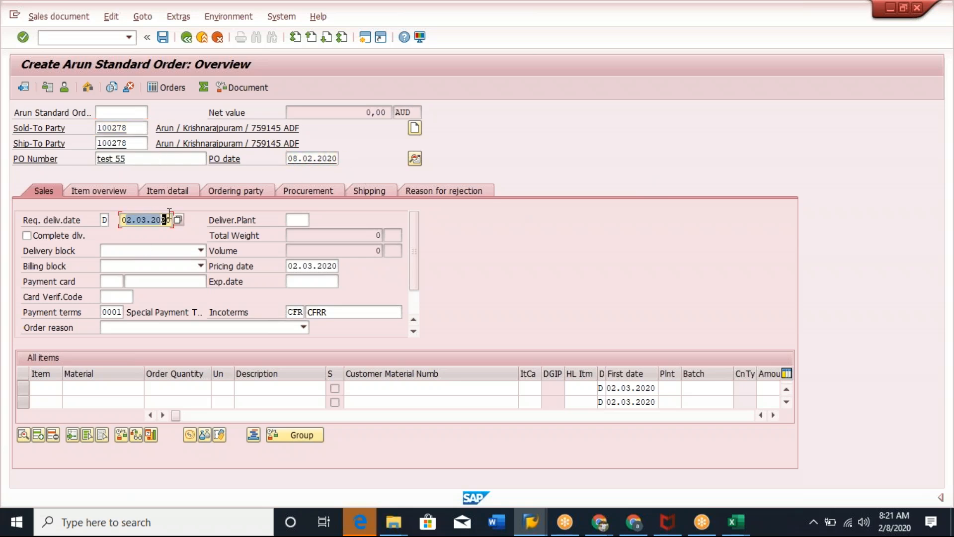
click(291, 267)
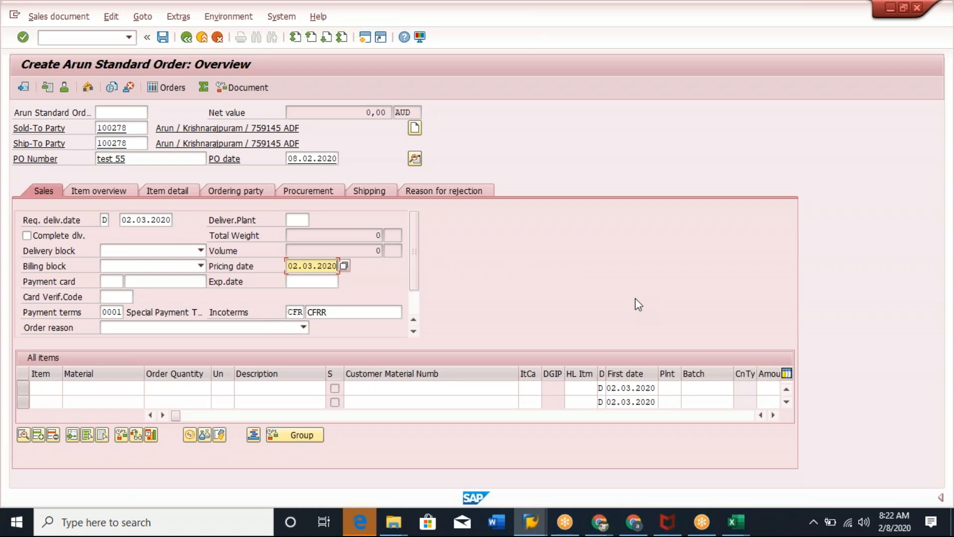
click(107, 312)
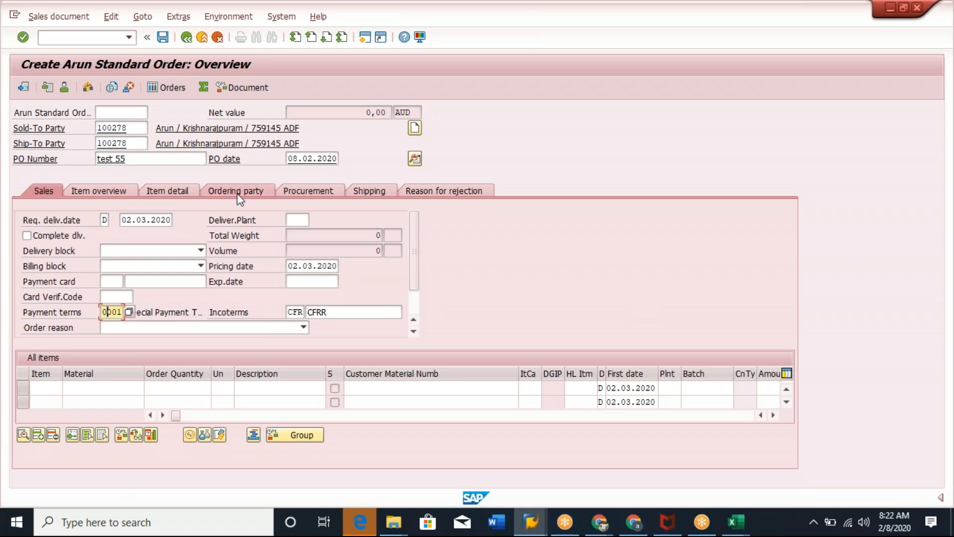
click(382, 192)
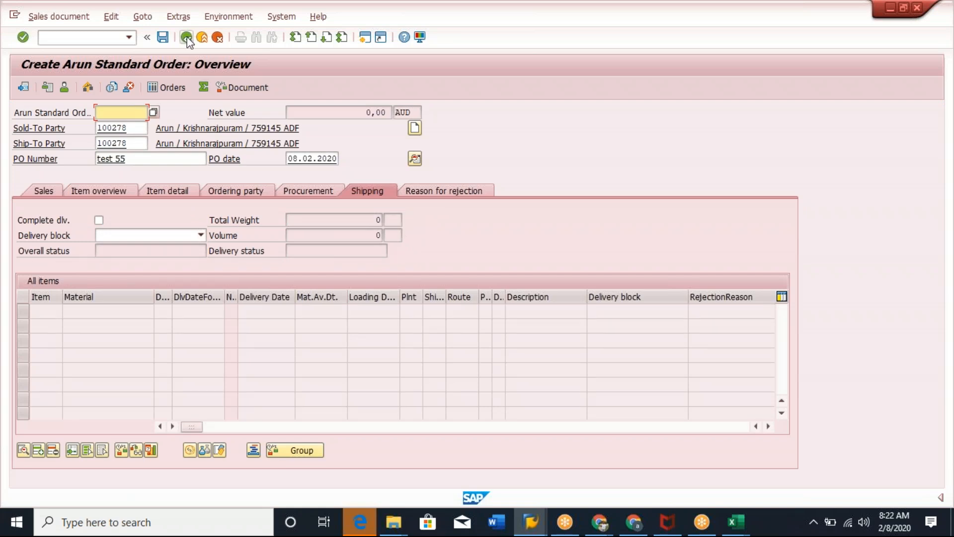
click(46, 191)
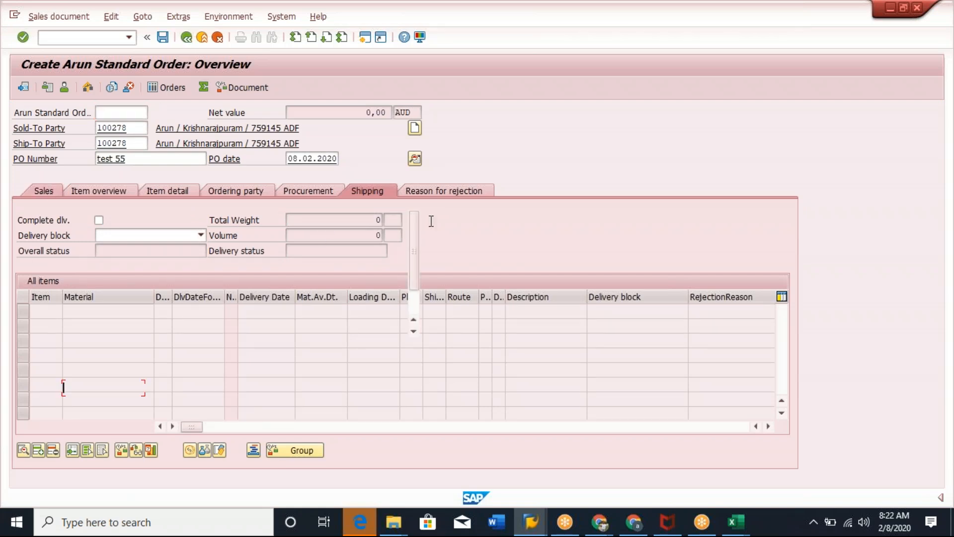
Add an item with material 6227 and order quantity 10.
click(529, 386)
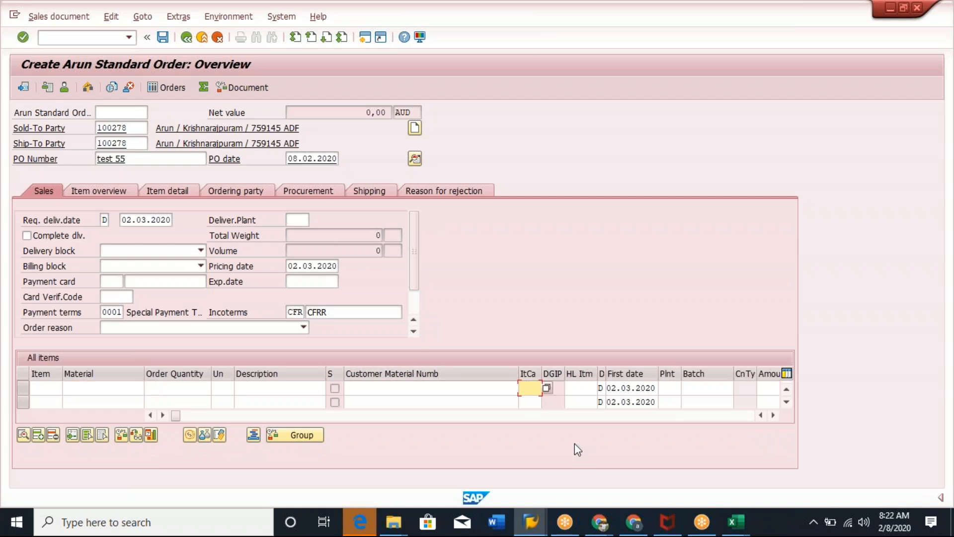
click(95, 388)
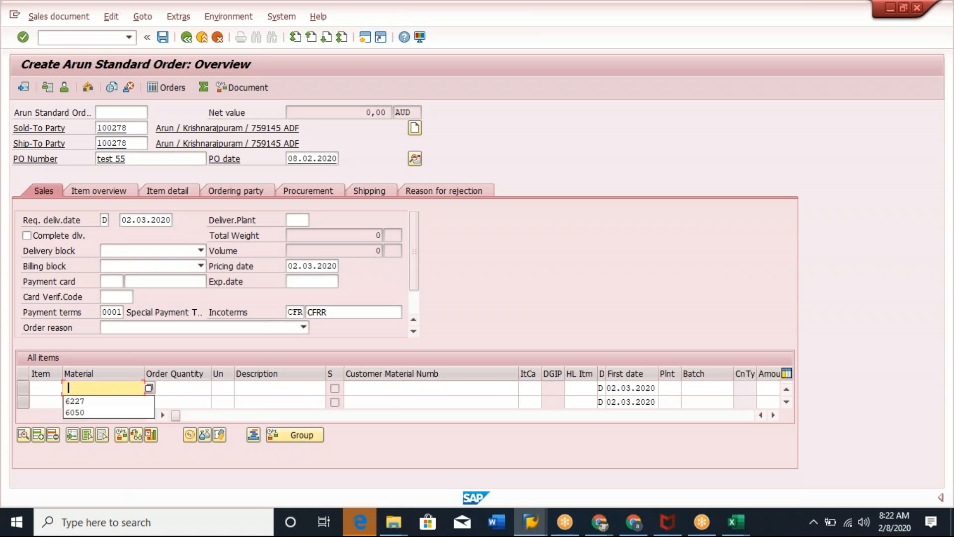
click(86, 401)
click(190, 390)
text(10)
key(Return)
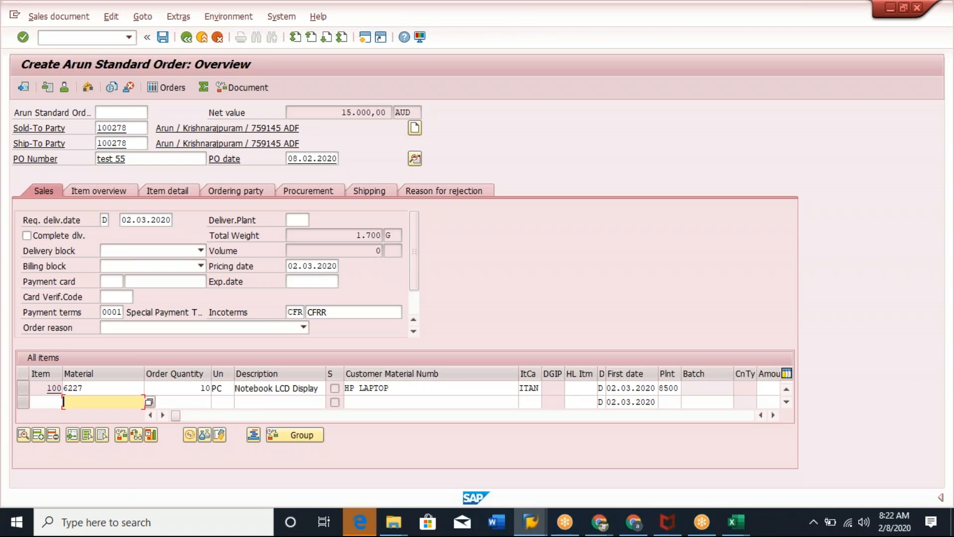
Examine the item category assigned to the 6227 item.
click(533, 389)
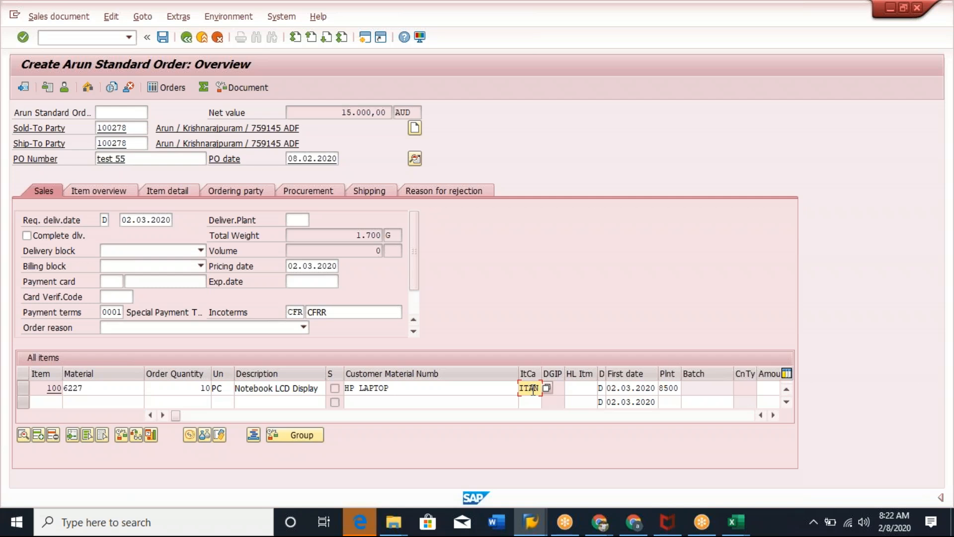
click(96, 389)
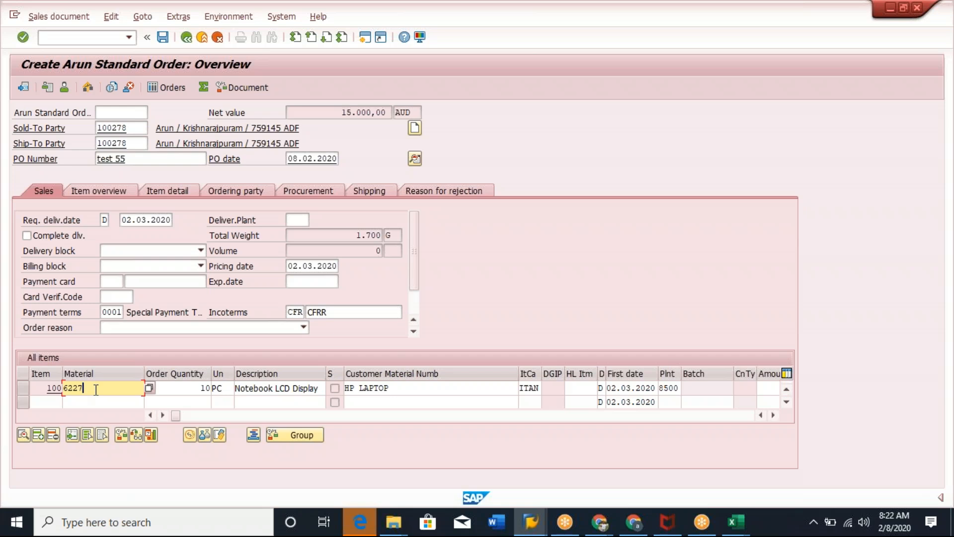
click(527, 388)
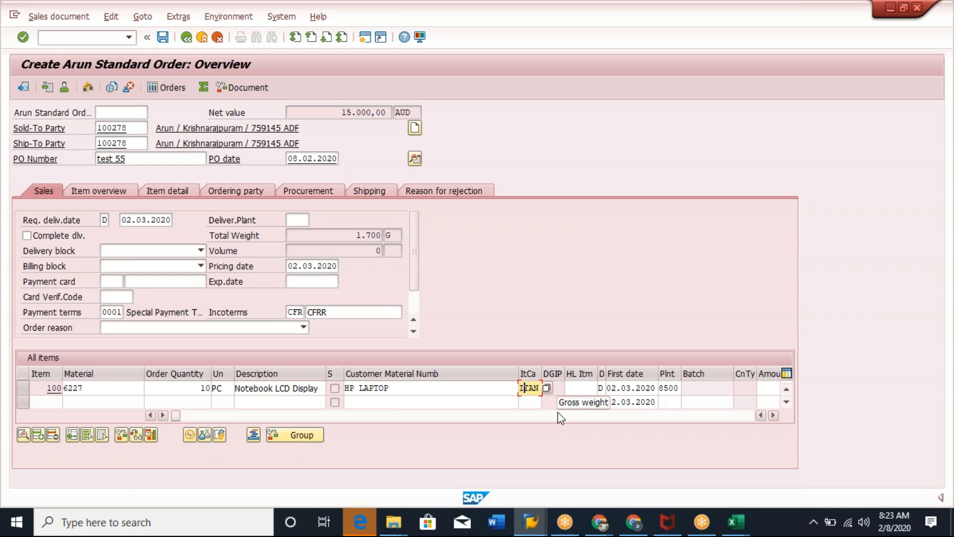
click(367, 41)
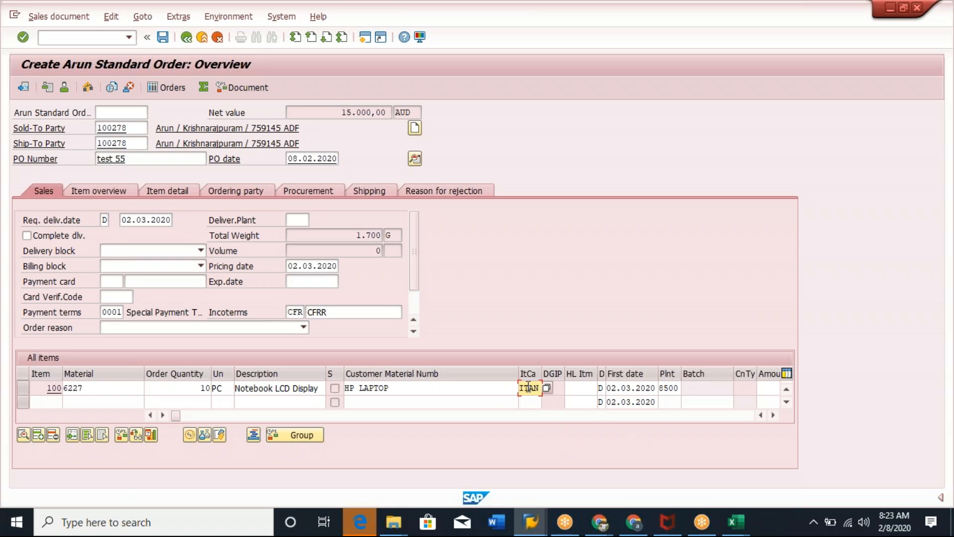
click(95, 387)
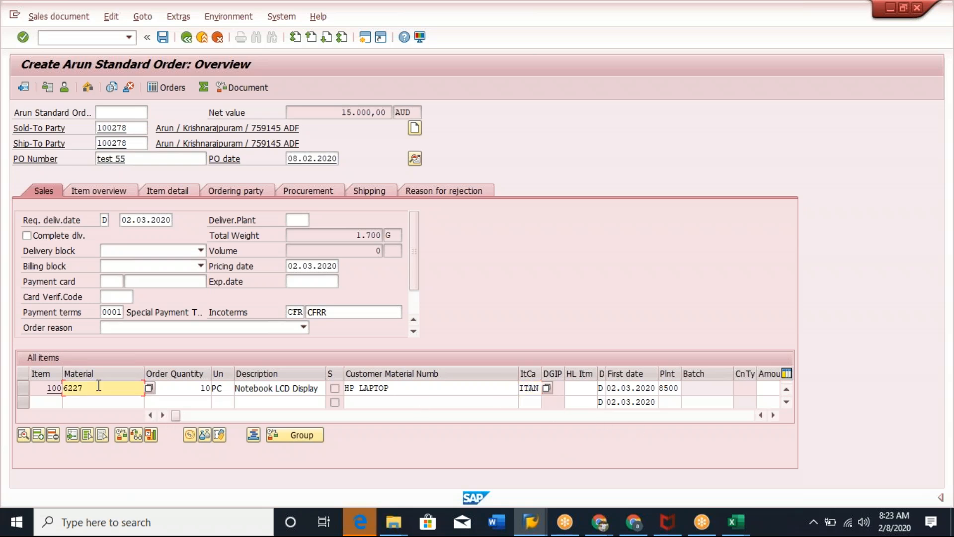
drag(87, 386, 64, 382)
click(64, 391)
click(66, 389)
drag(519, 388, 546, 388)
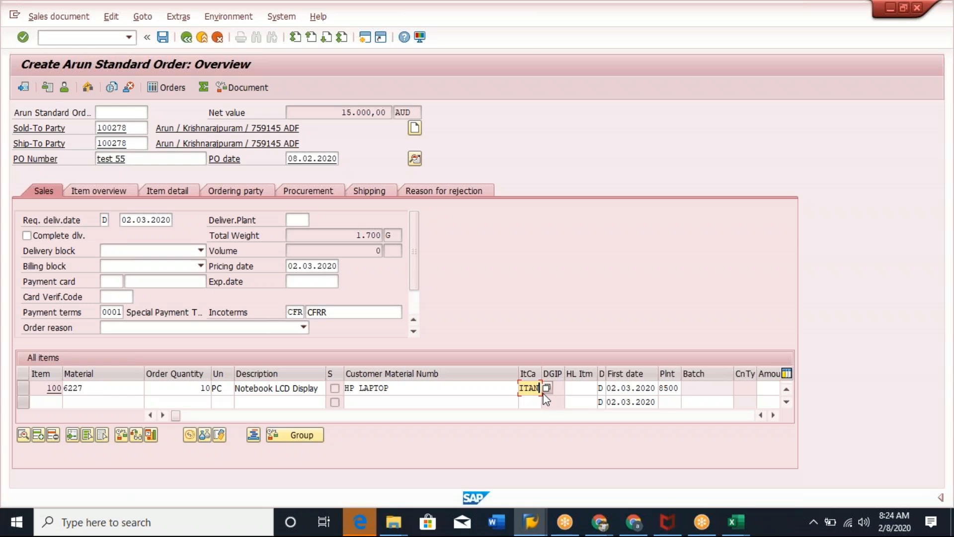
Leave the order and open item category maintenance with transaction VOV7.
click(368, 37)
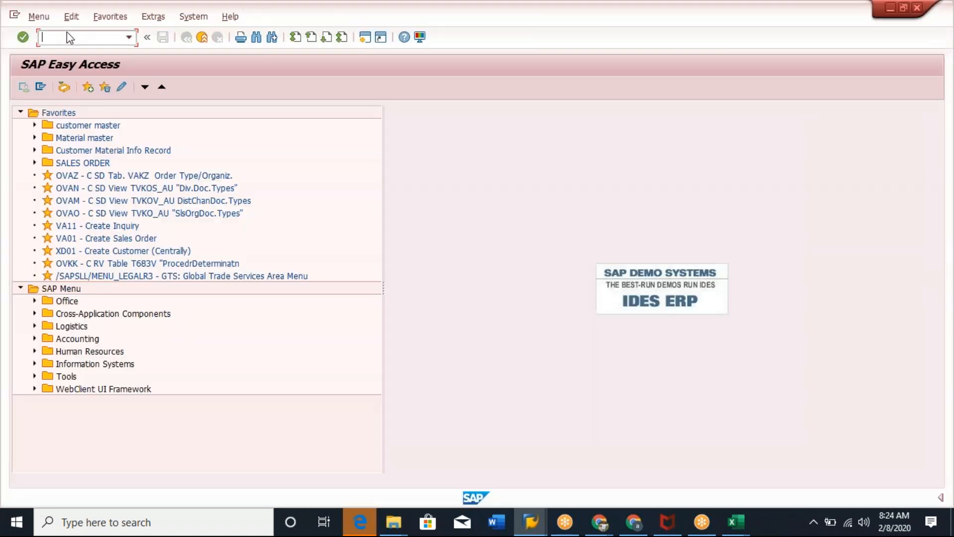
text(/nvov7)
key(Return)
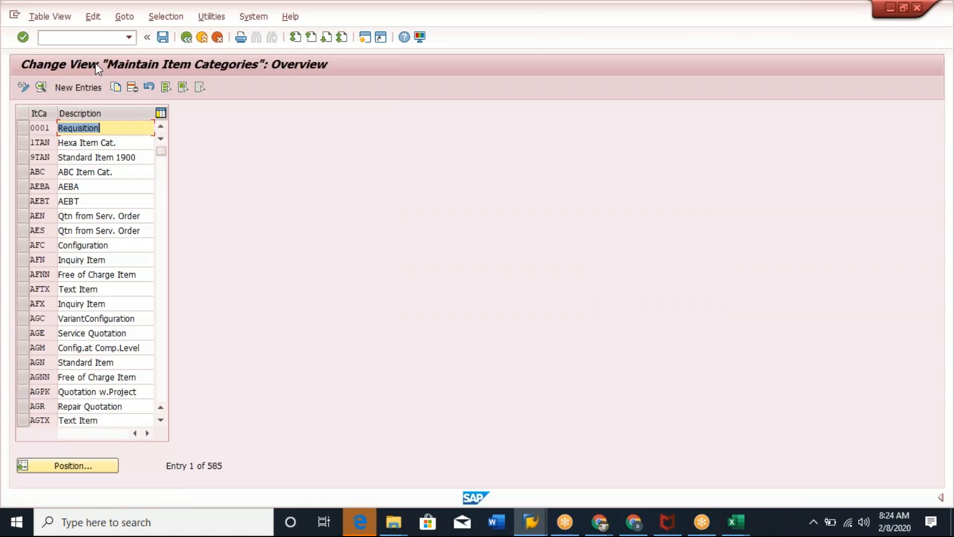
Try to open transaction SRPO.
click(85, 36)
text(/ns)
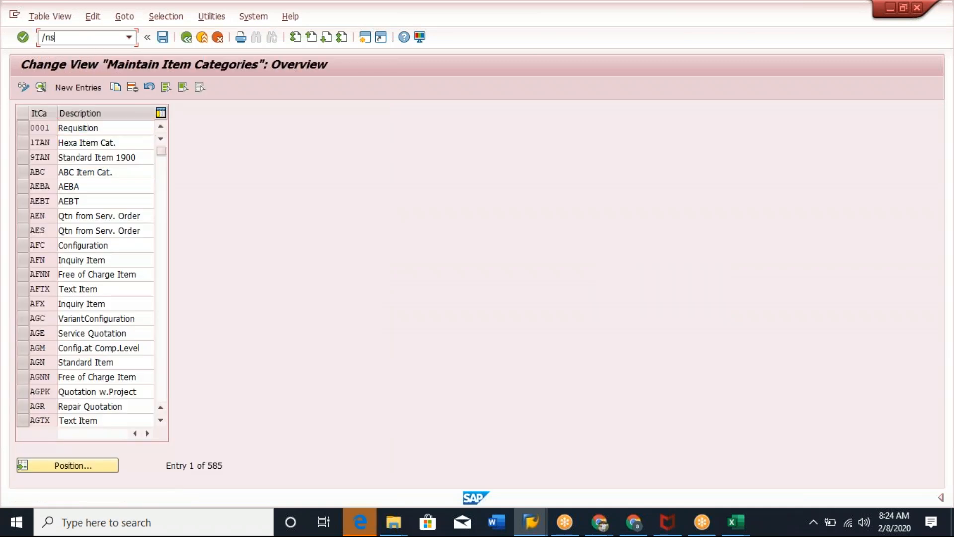
text(rpo)
key(Return)
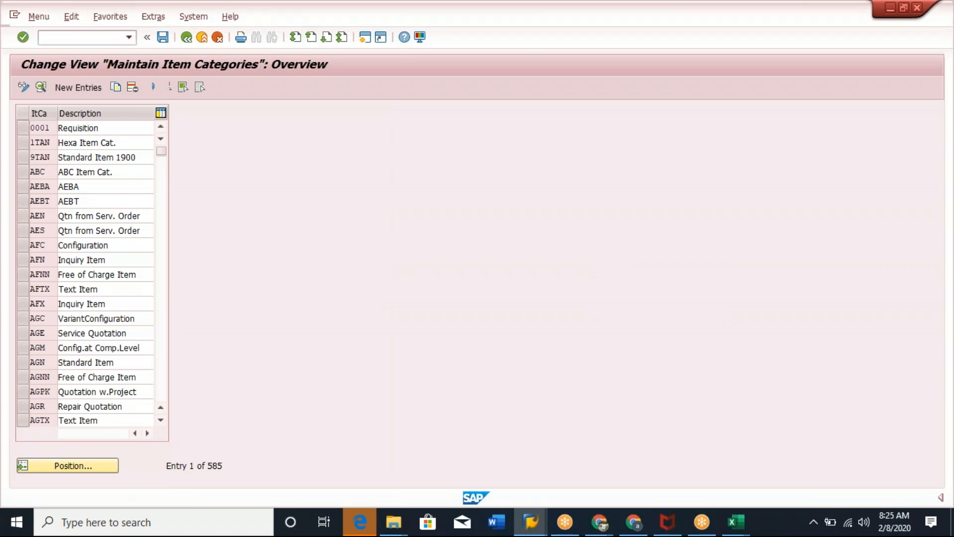
Open the SAP Reference IMG with transaction SPRO.
click(85, 37)
text(/nspro)
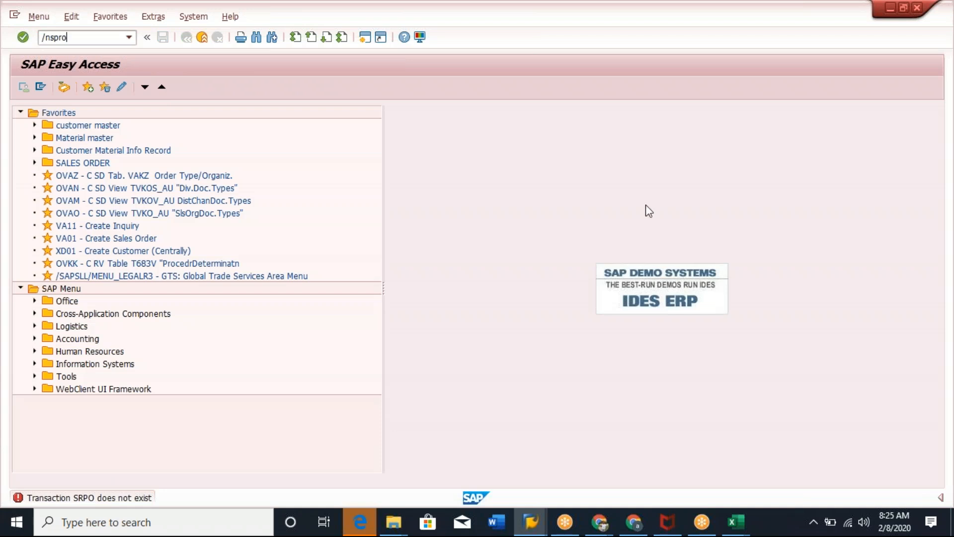
key(Return)
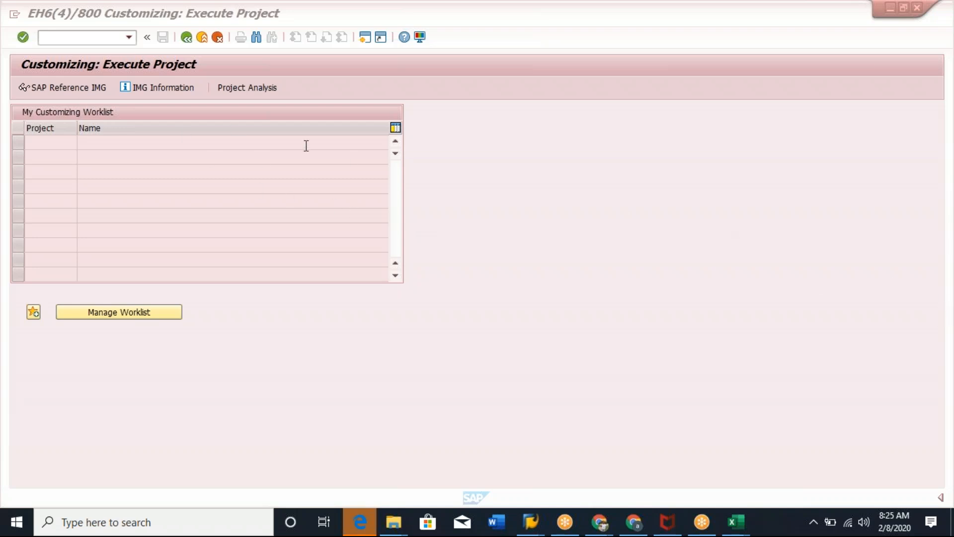
click(69, 87)
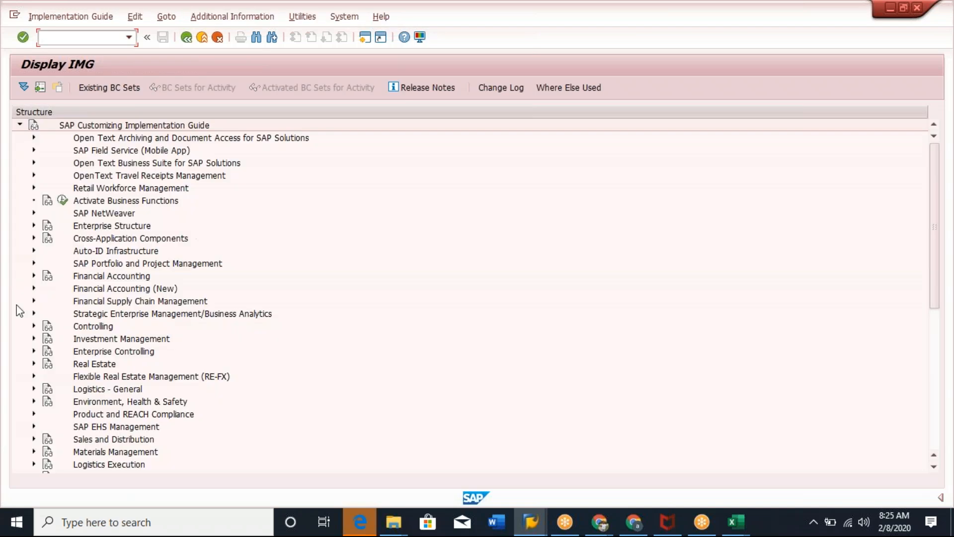
Expand the IMG to Sales and Distribution, Sales, Sales Documents and Sales Document Header.
click(131, 341)
scroll(163, 334, down, 5)
scroll(163, 334, down, 1)
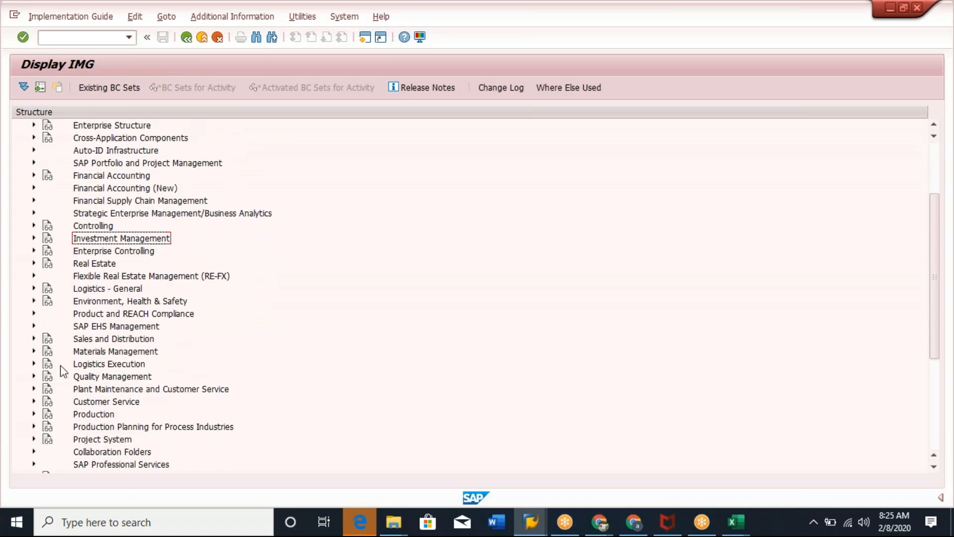
click(33, 337)
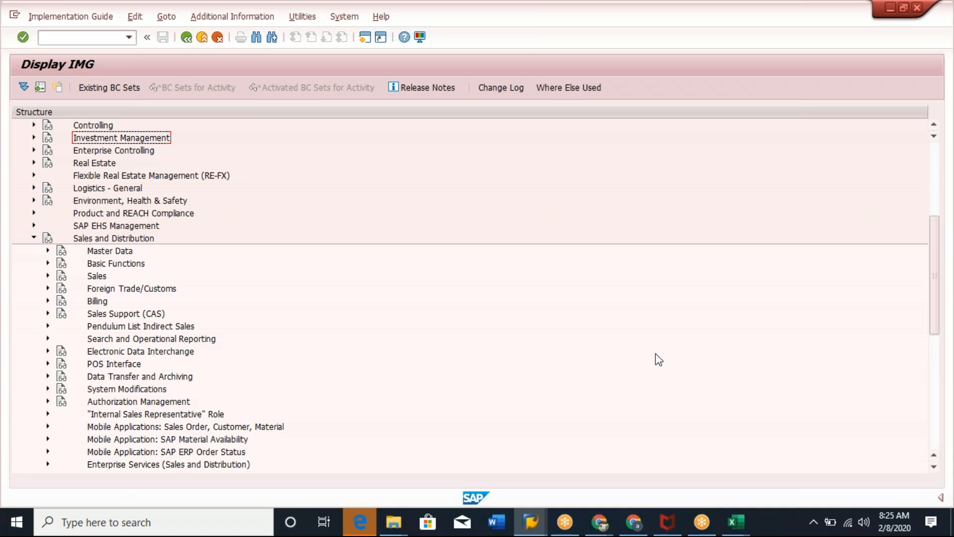
scroll(238, 291, down, 2)
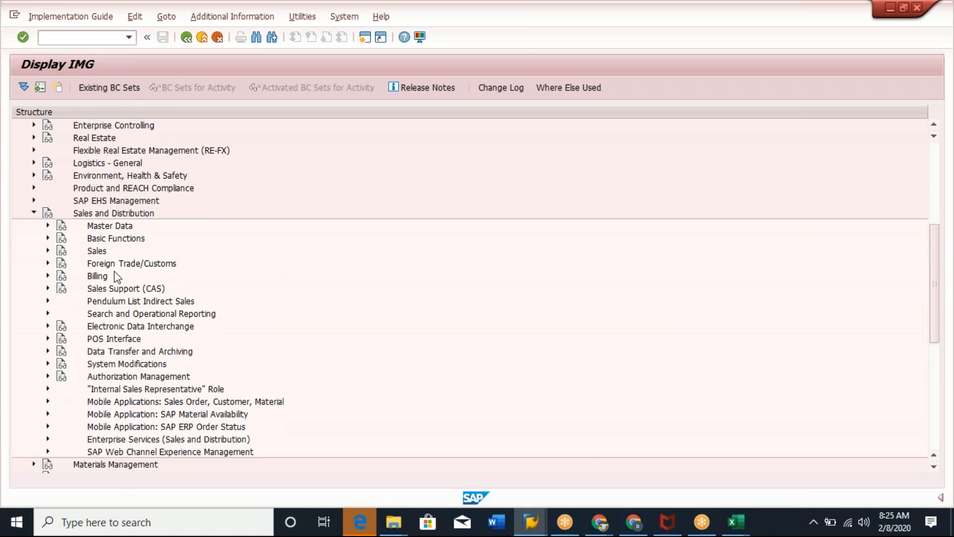
click(49, 250)
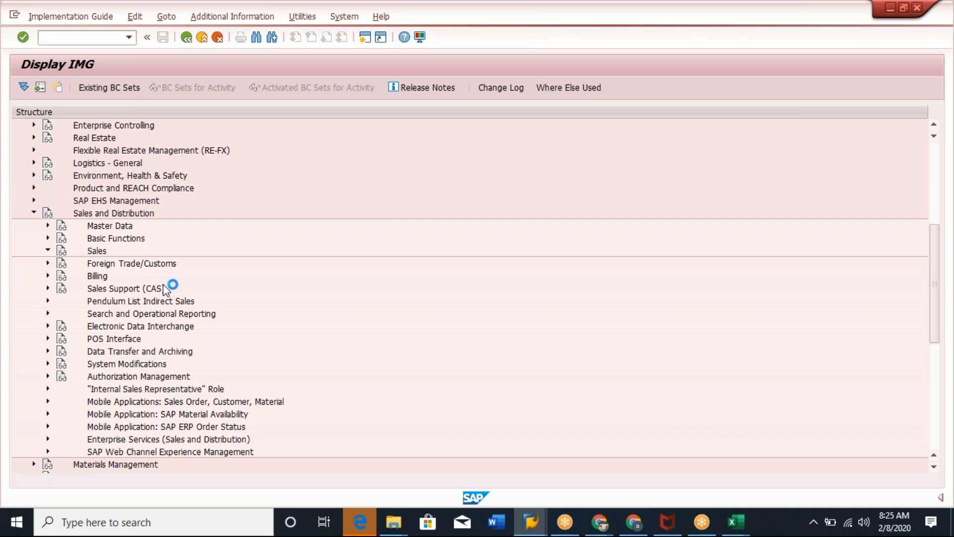
click(61, 263)
click(183, 279)
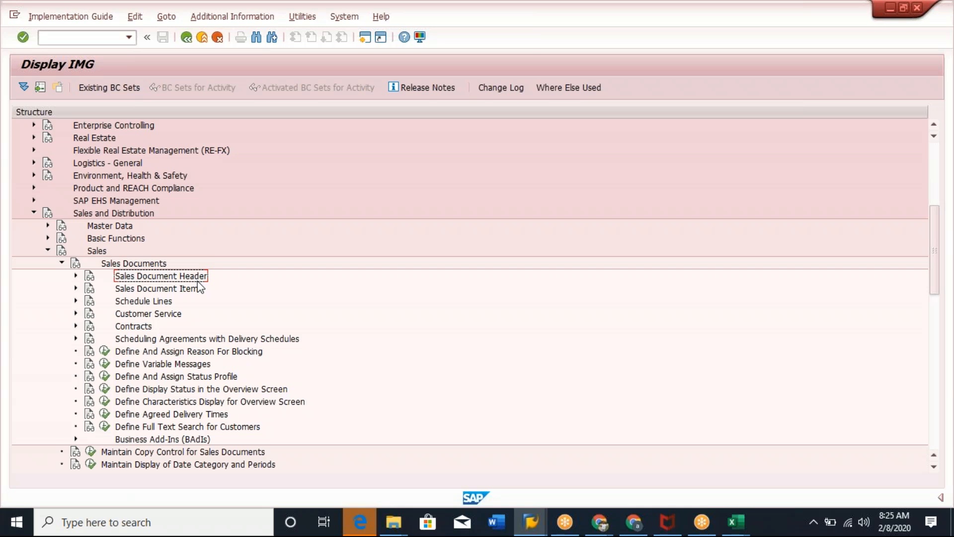
click(76, 276)
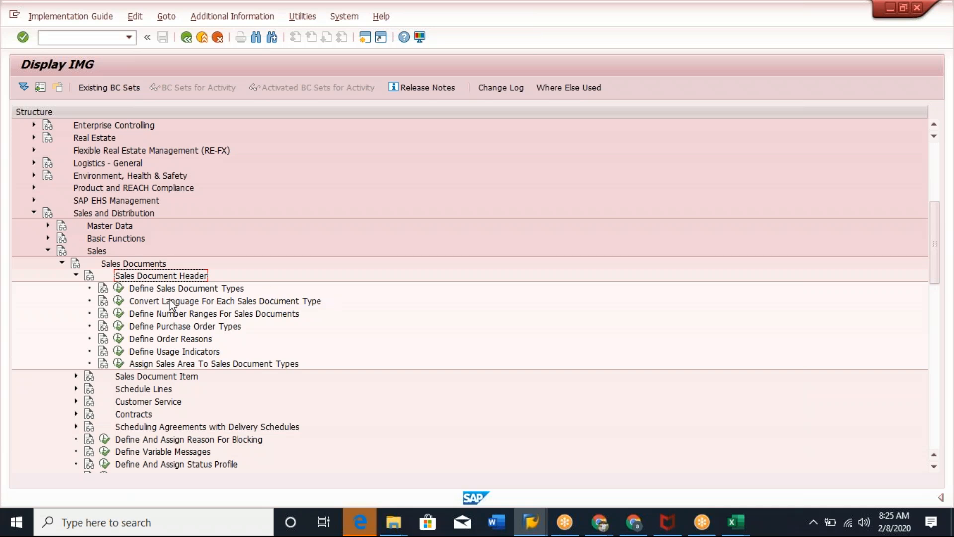
Expand the Sales Document Item node below Sales Document Header in the IMG.
click(219, 293)
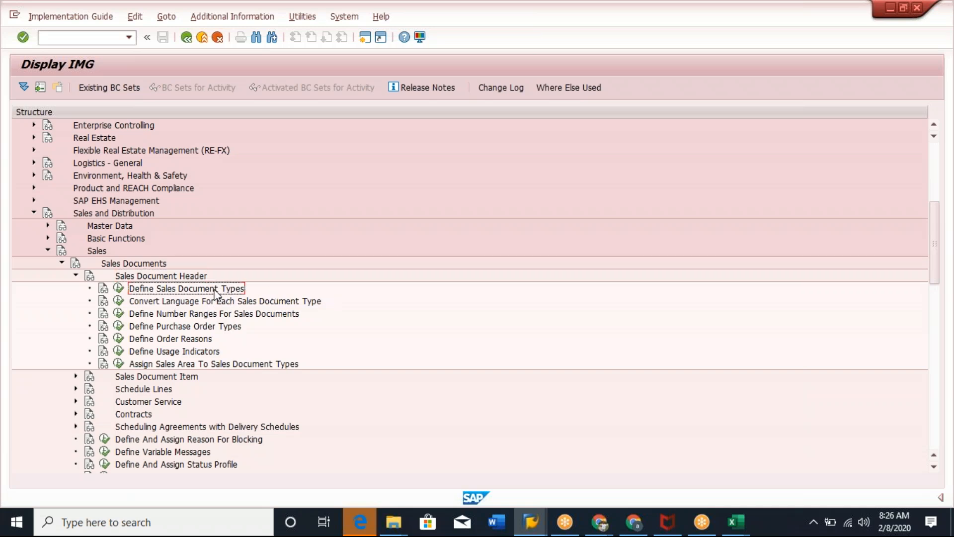
scroll(321, 294, down, 2)
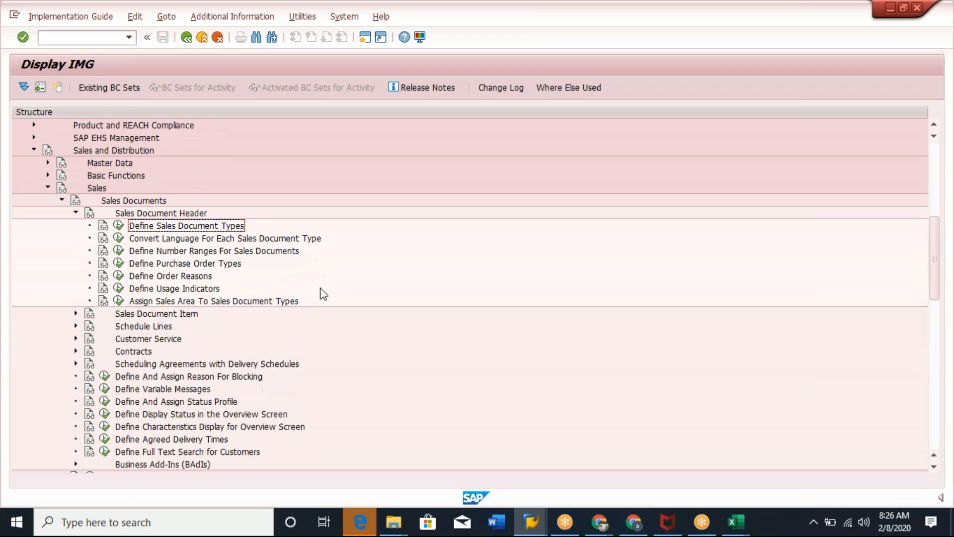
scroll(323, 293, down, 2)
click(166, 264)
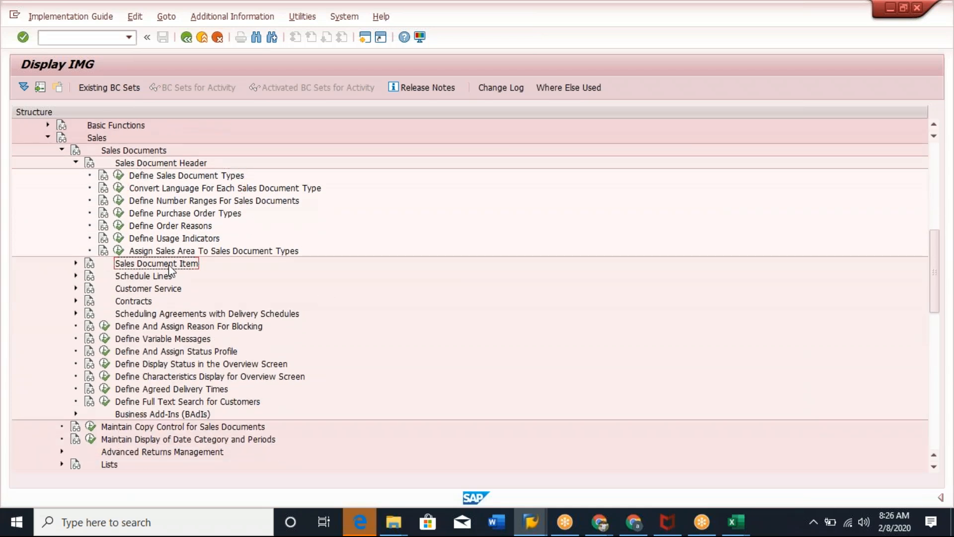
click(76, 263)
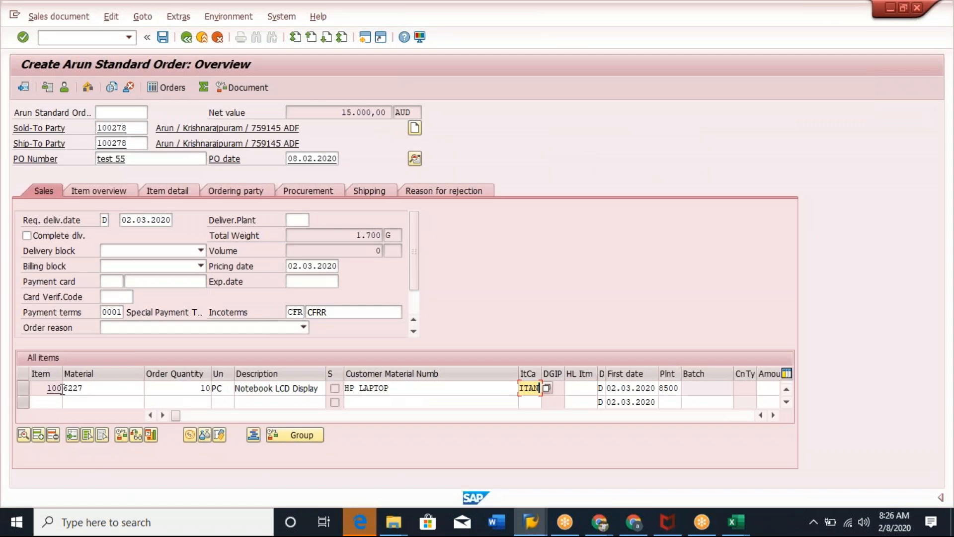
Open the Define Item Categories activity under Sales Document Item.
click(40, 390)
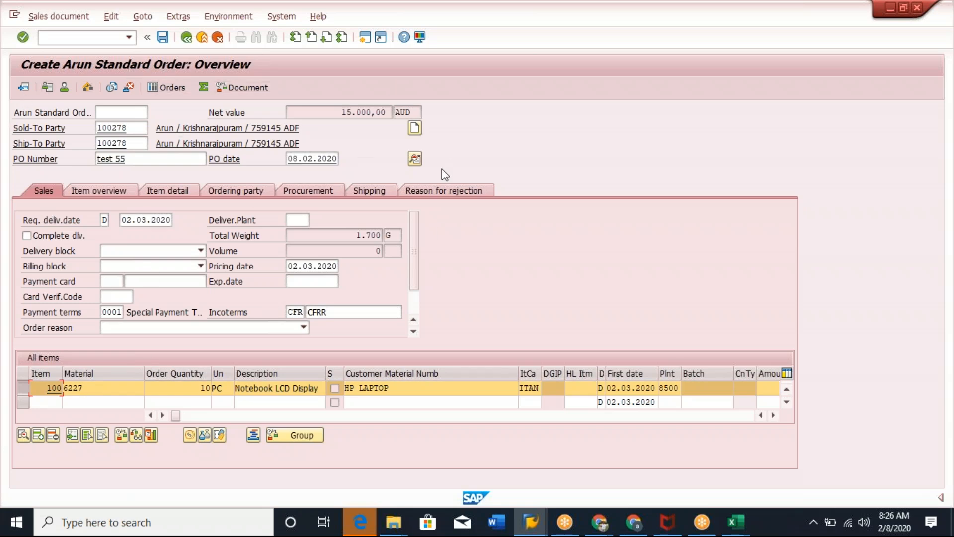
click(107, 389)
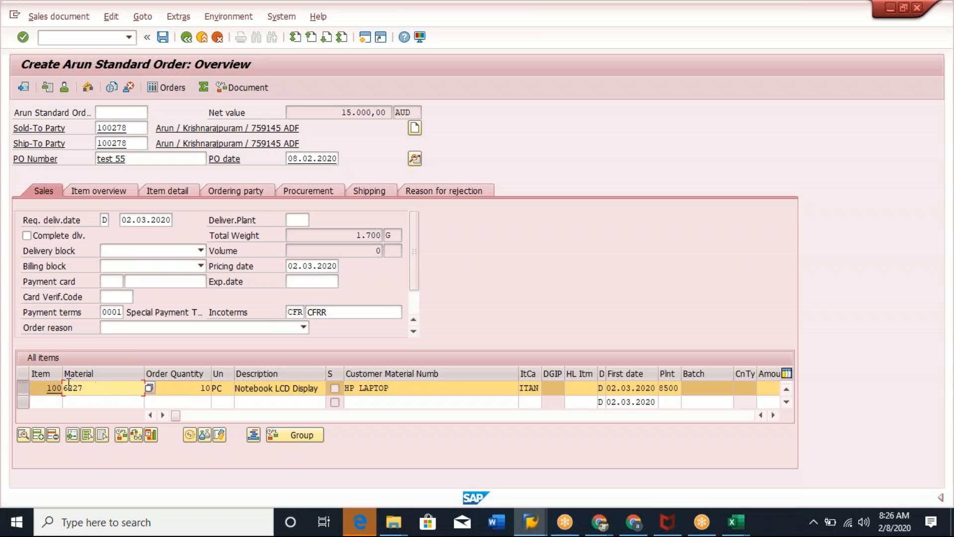
key(alt+Tab)
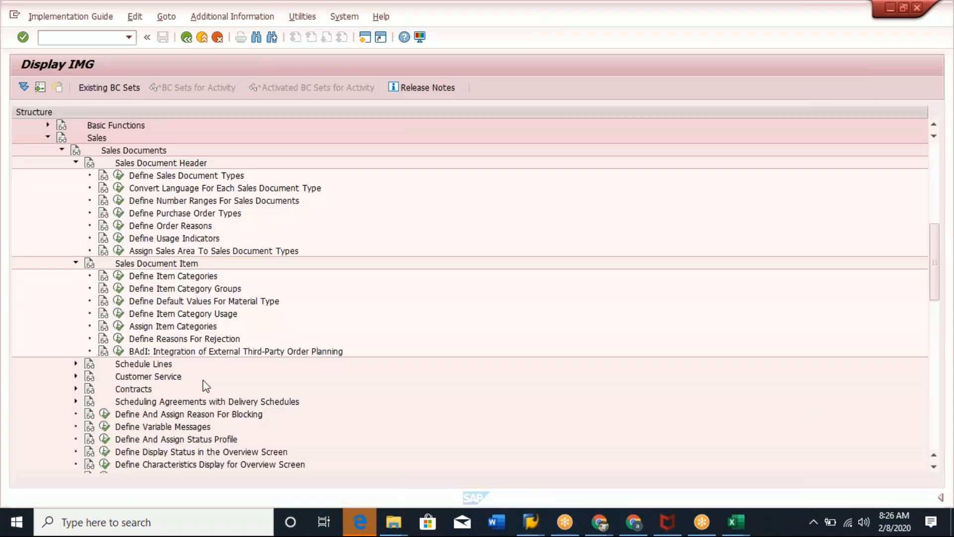
click(178, 275)
click(118, 275)
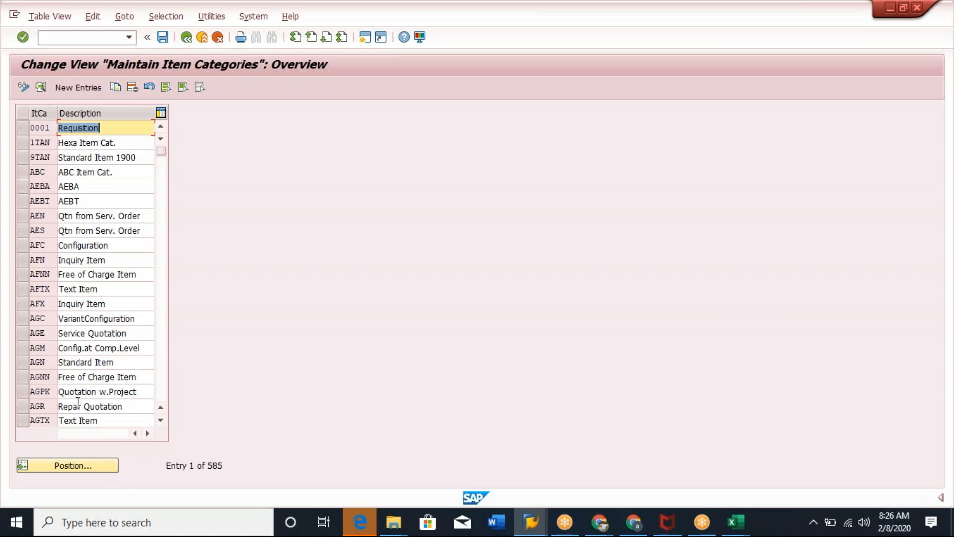
Position the item category list on TAN and open its details.
click(84, 465)
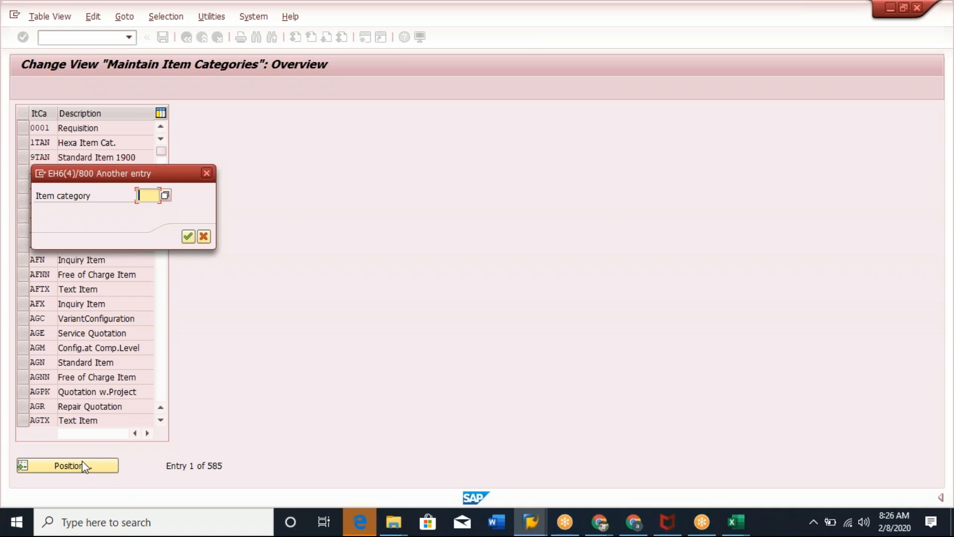
text(TAn)
key(Return)
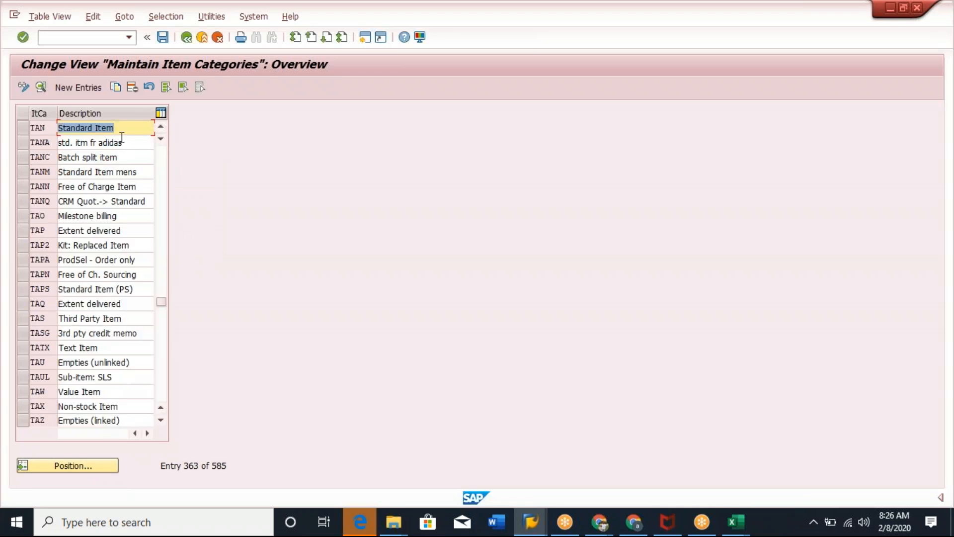
click(23, 128)
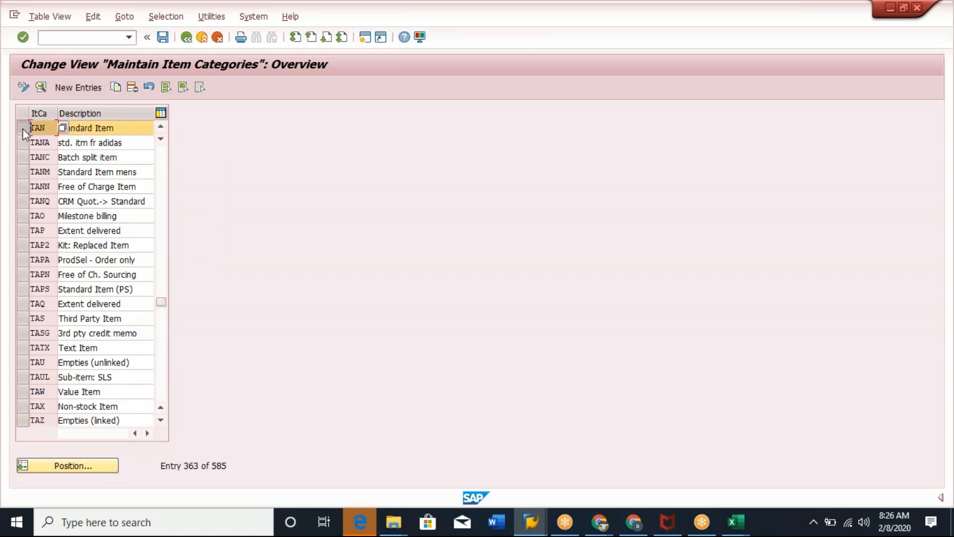
click(41, 87)
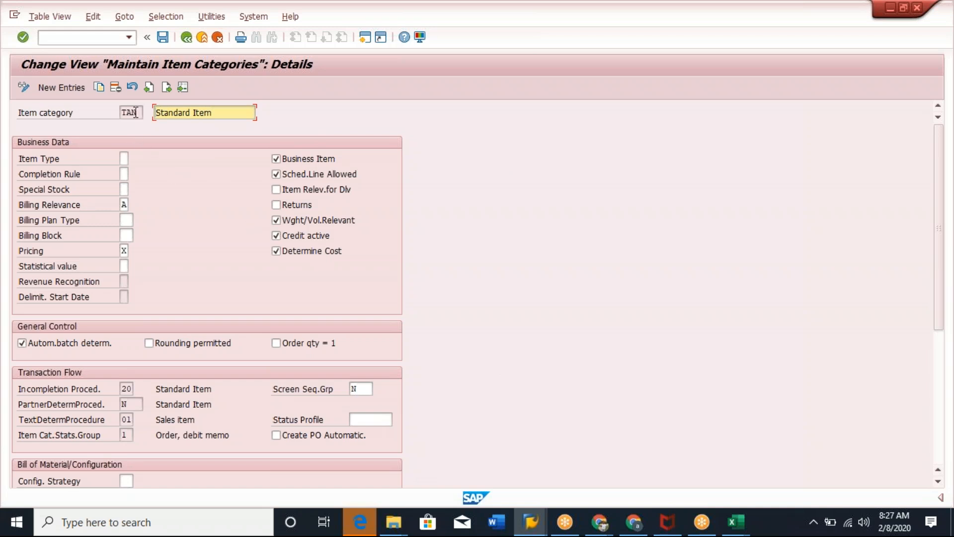
Compare the order item's item category with the TAN standard item category settings.
key(alt+Tab)
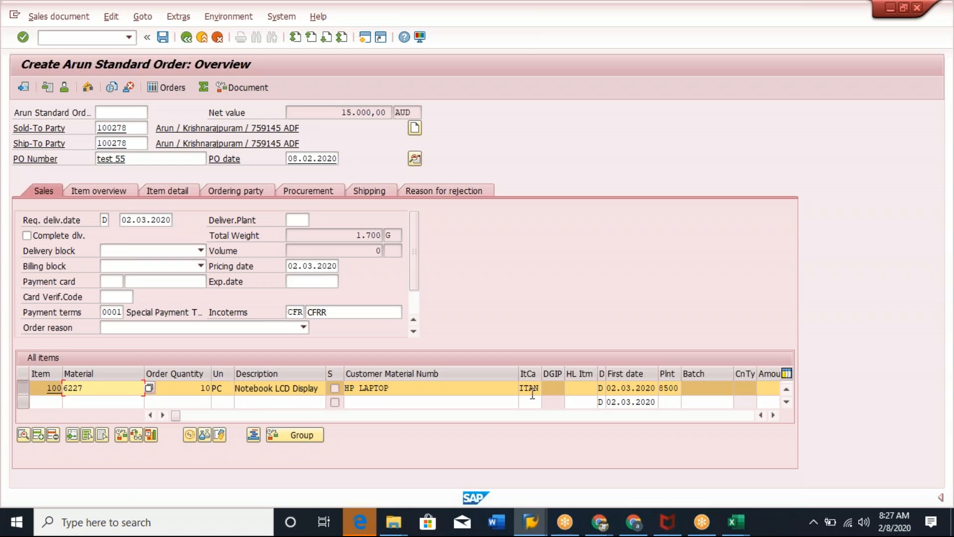
click(532, 392)
double_click(532, 388)
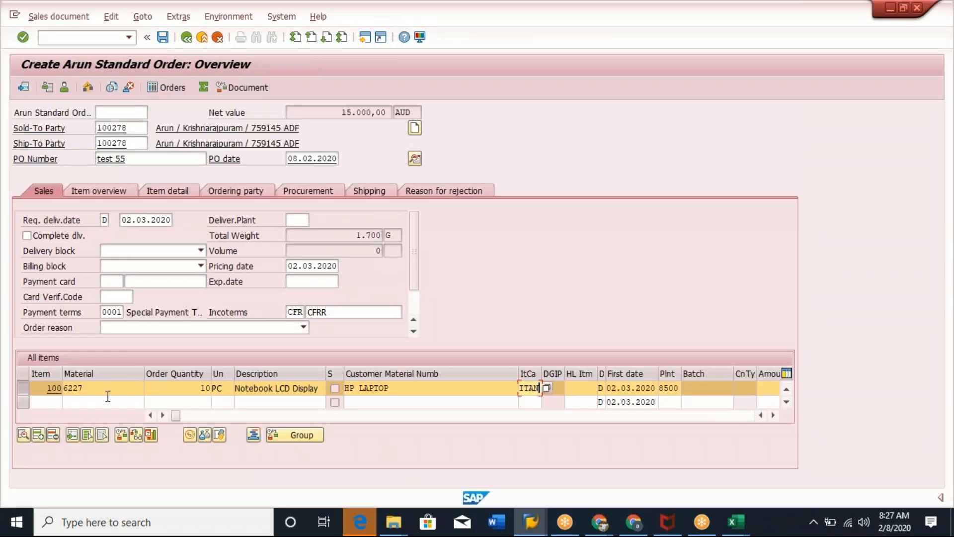
drag(105, 390, 58, 376)
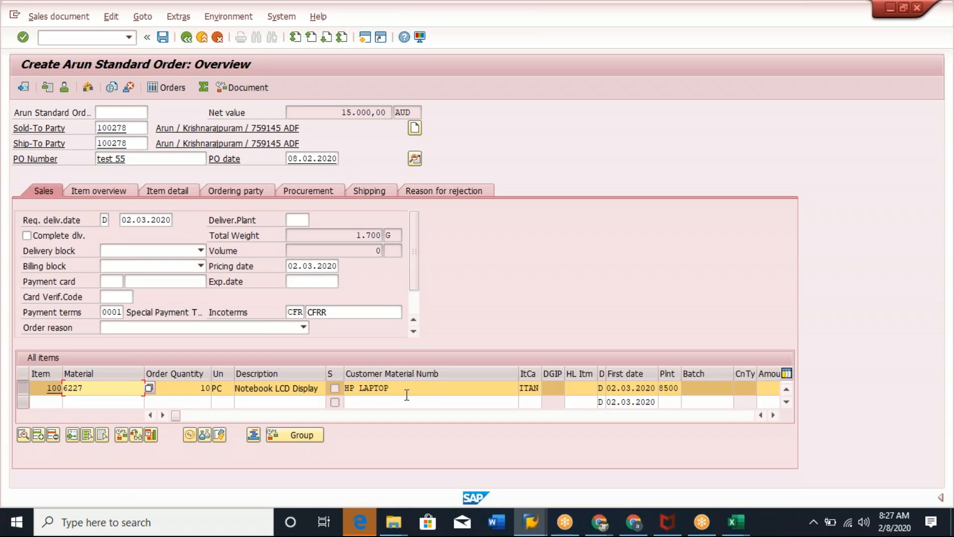
click(530, 388)
key(alt+Tab)
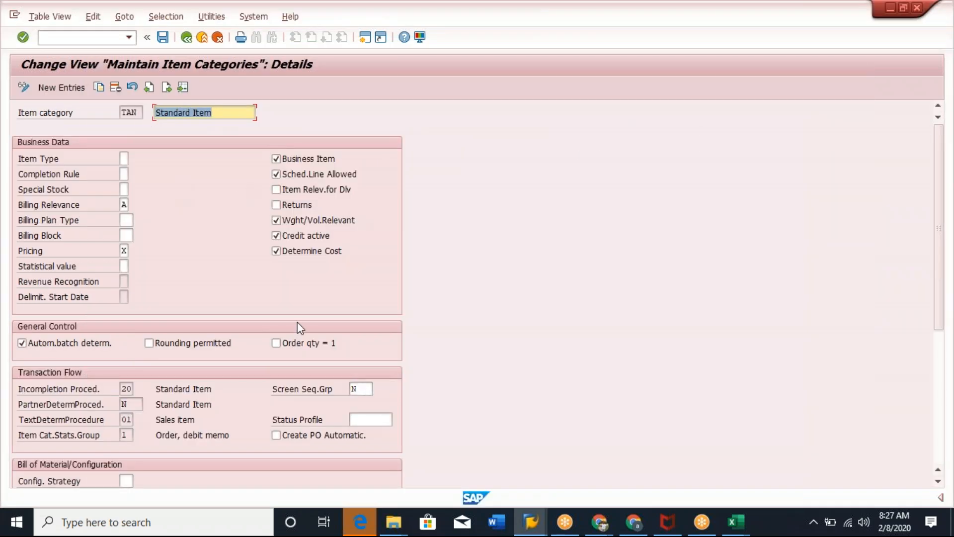
key(alt+Tab)
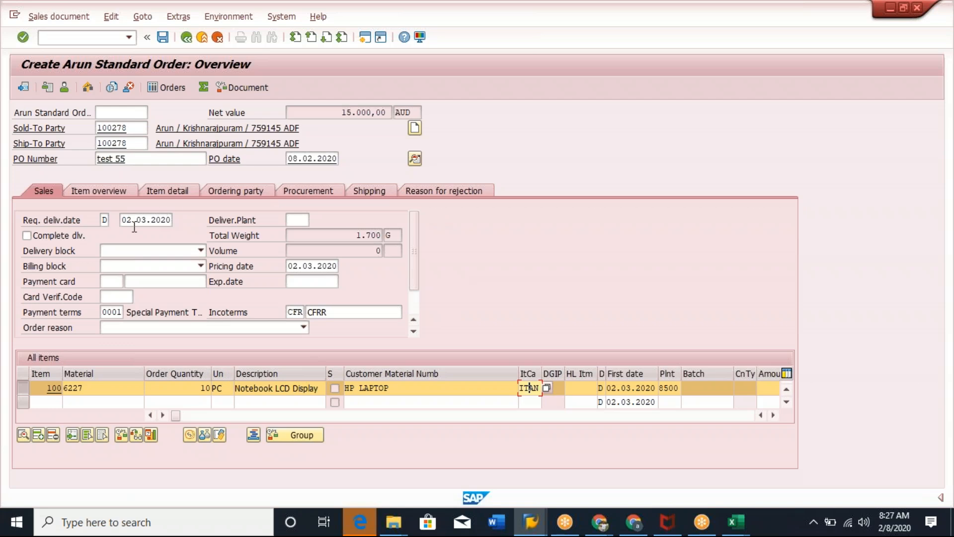
click(106, 388)
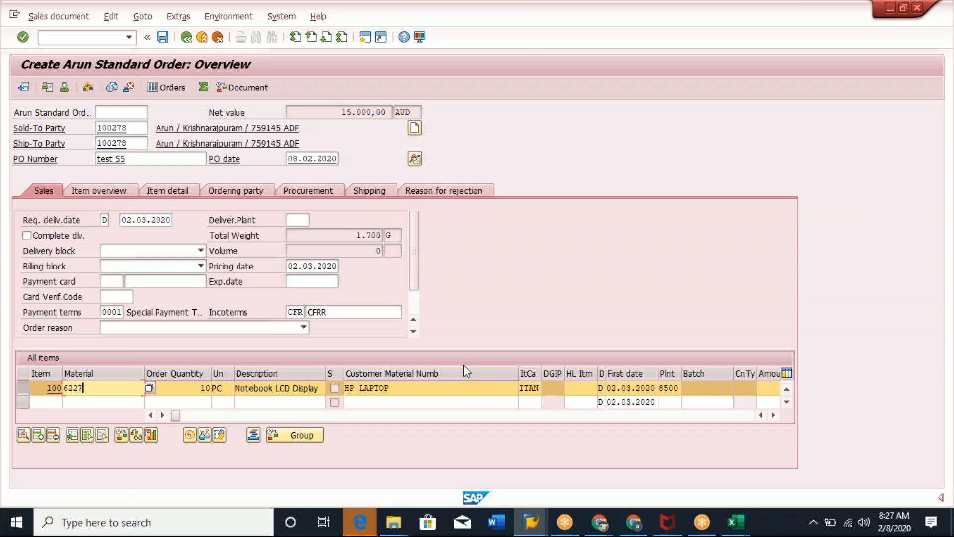
key(alt+Tab)
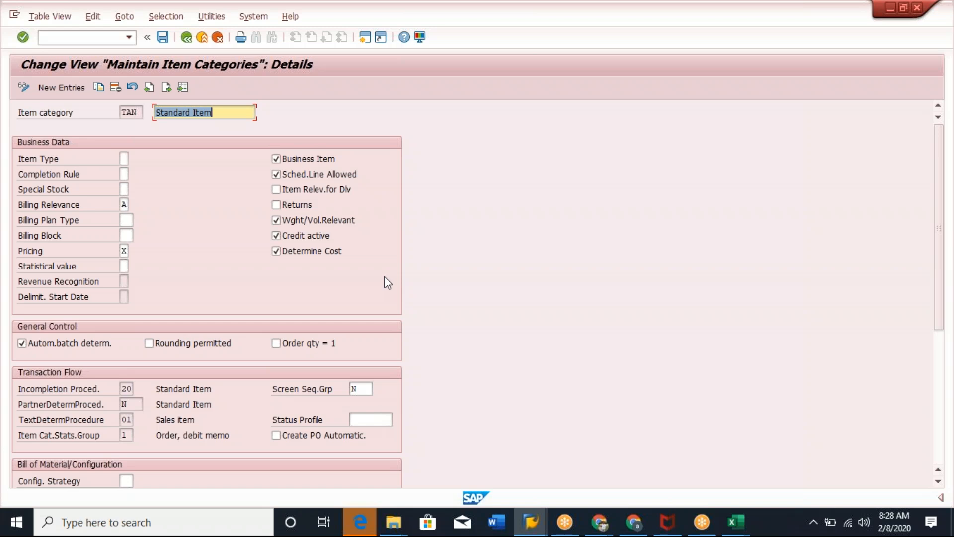
key(alt+Tab)
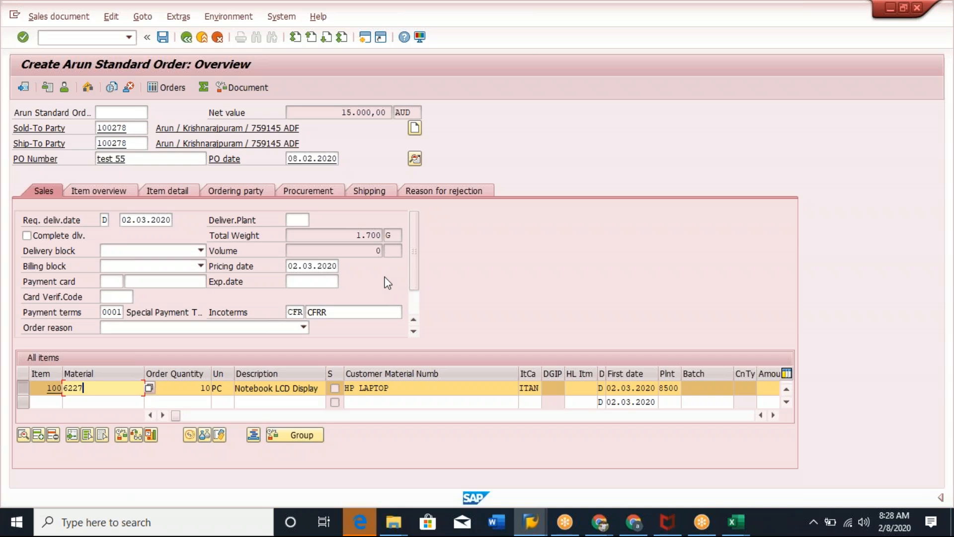
key(alt+Tab)
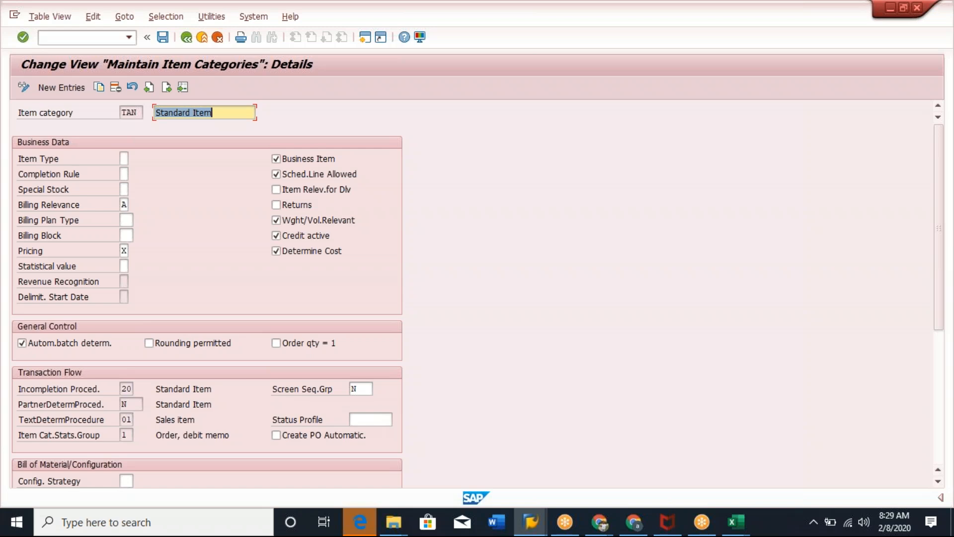
Return to the item category list and open the details of TANN, the free-of-charge item category.
click(187, 38)
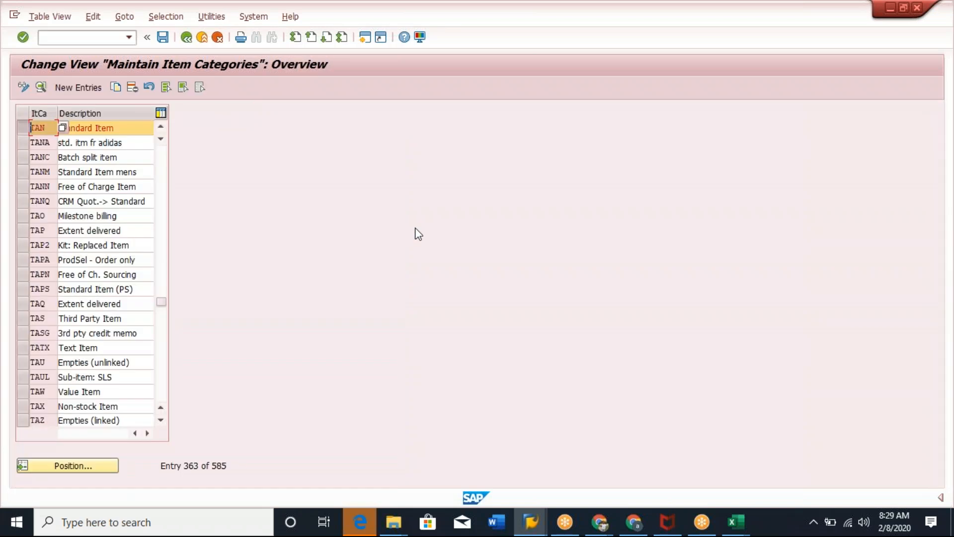
click(22, 127)
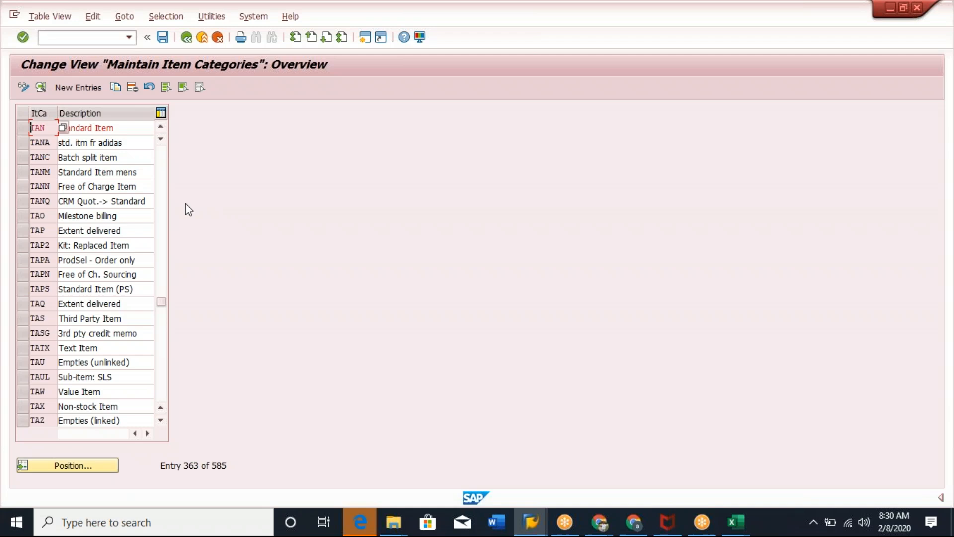
click(23, 185)
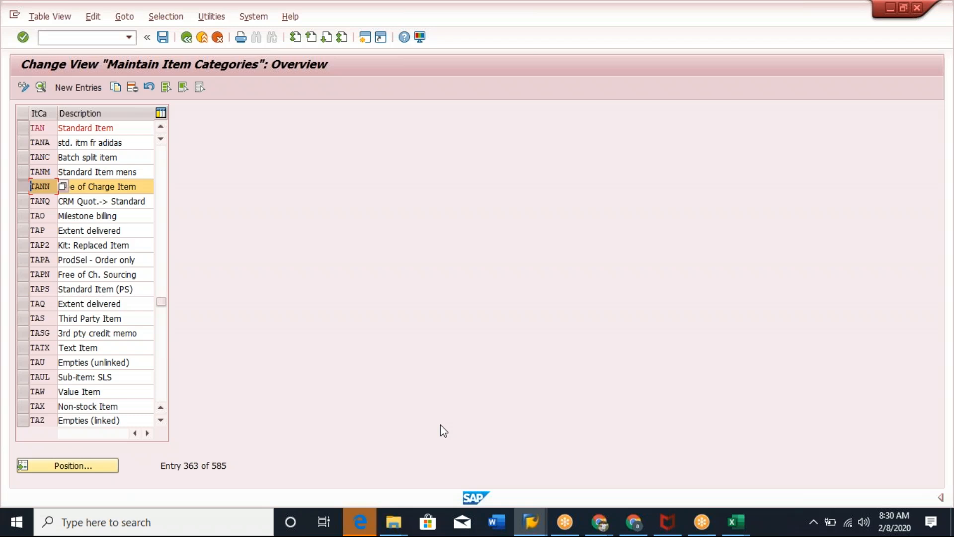
click(41, 88)
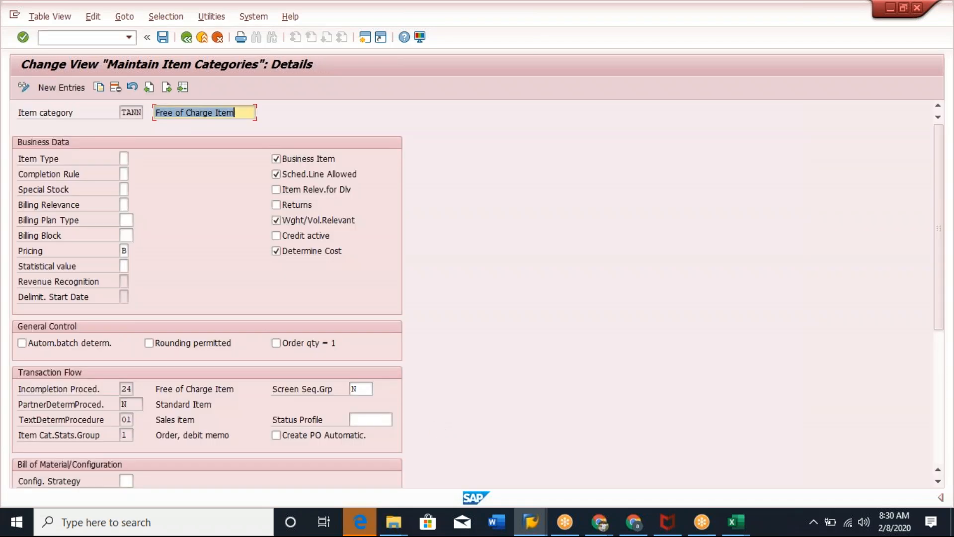
Review the possible billing relevance and pricing values for the TANN item category.
click(124, 205)
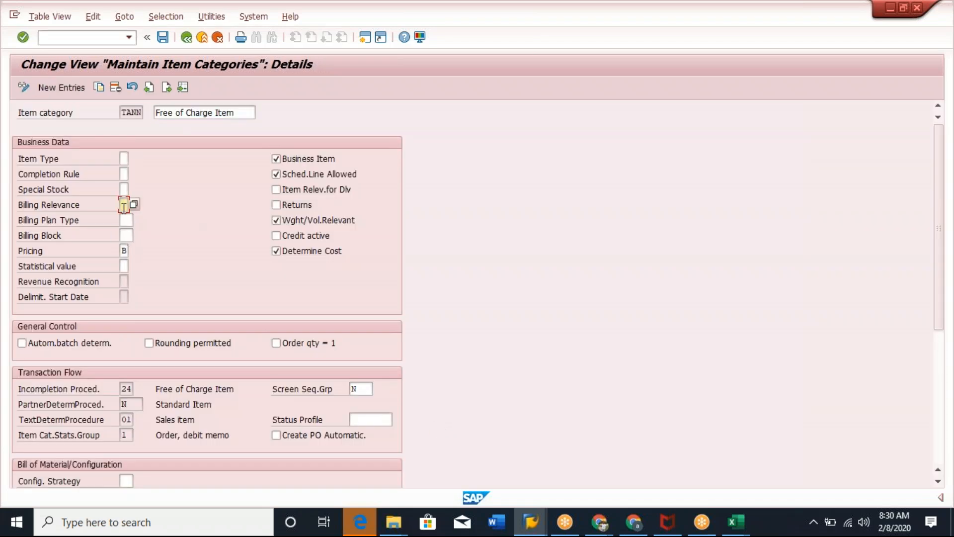
drag(20, 206, 104, 213)
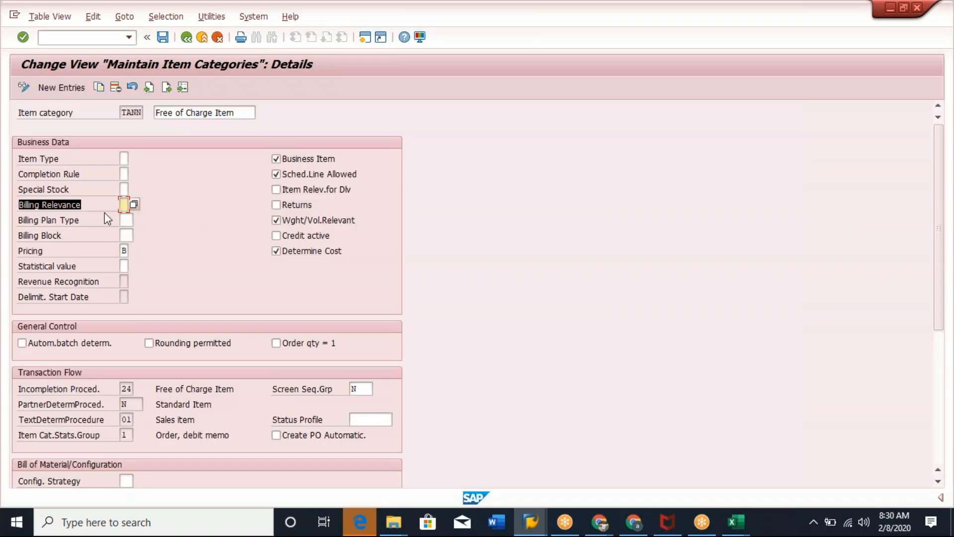
click(133, 205)
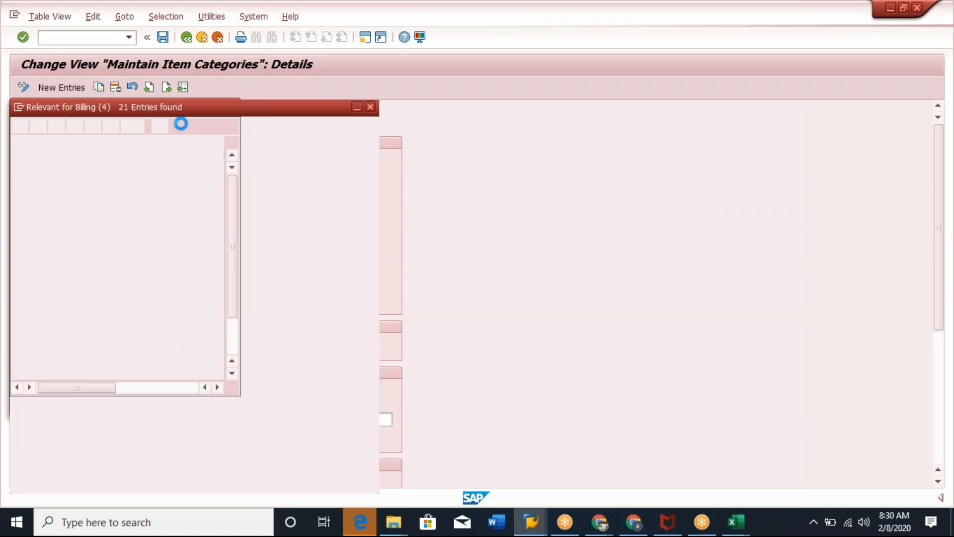
drag(228, 106, 538, 137)
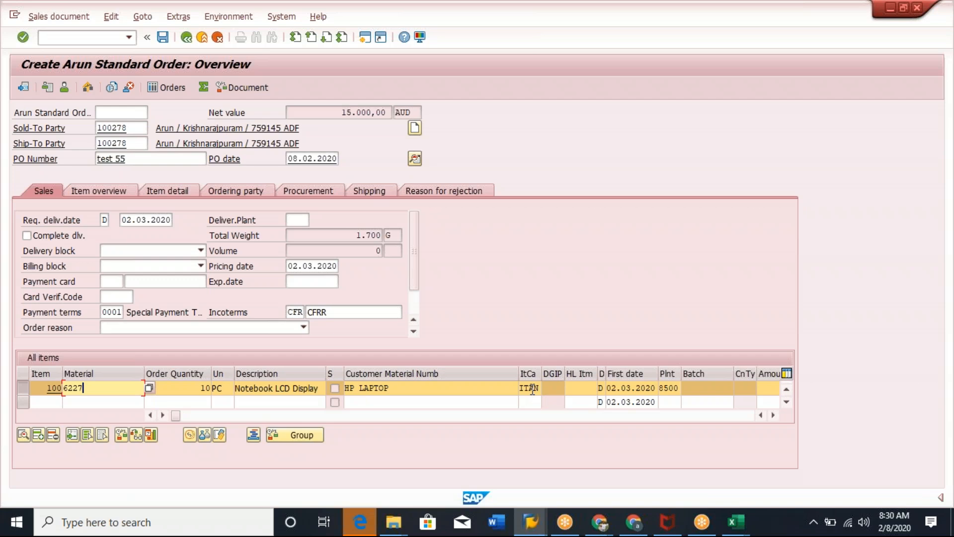
key(alt+Tab)
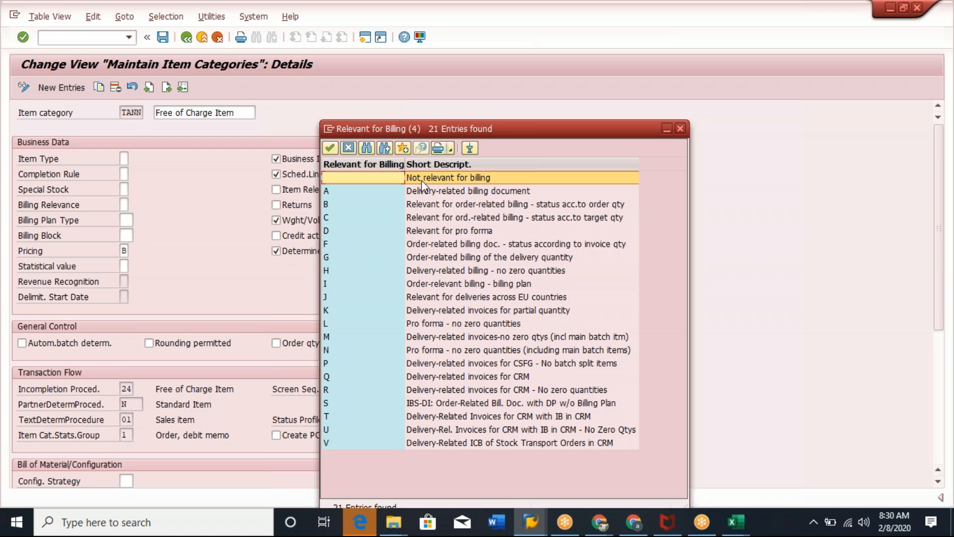
double_click(437, 180)
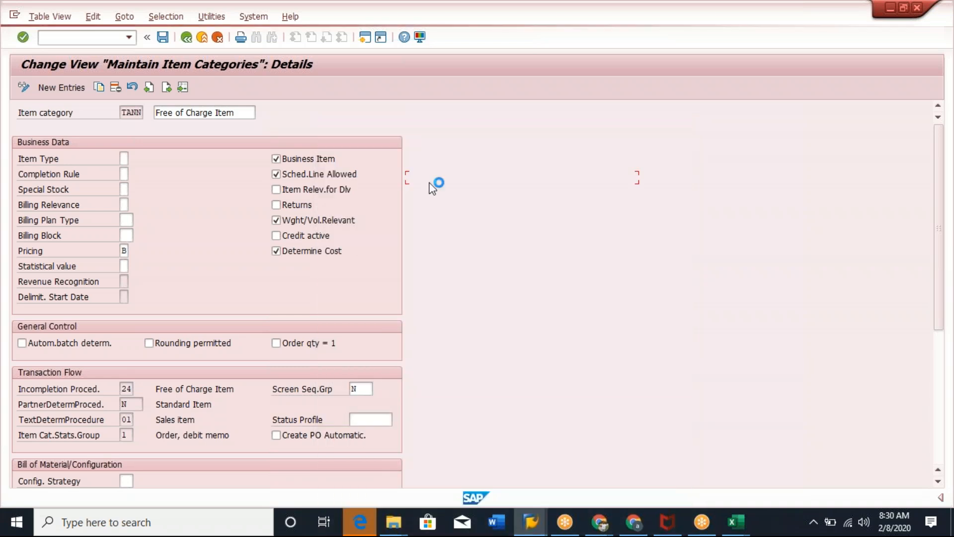
click(124, 205)
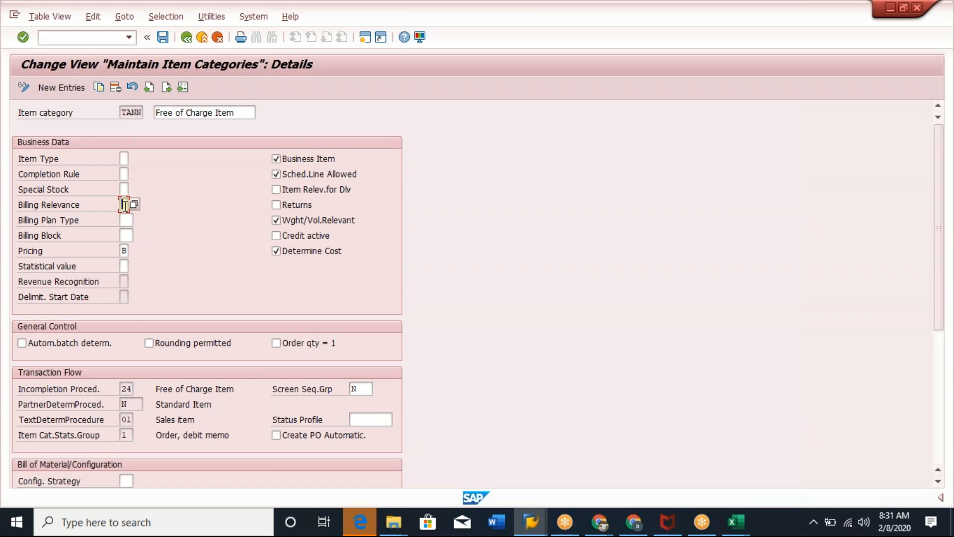
click(123, 251)
key(Return)
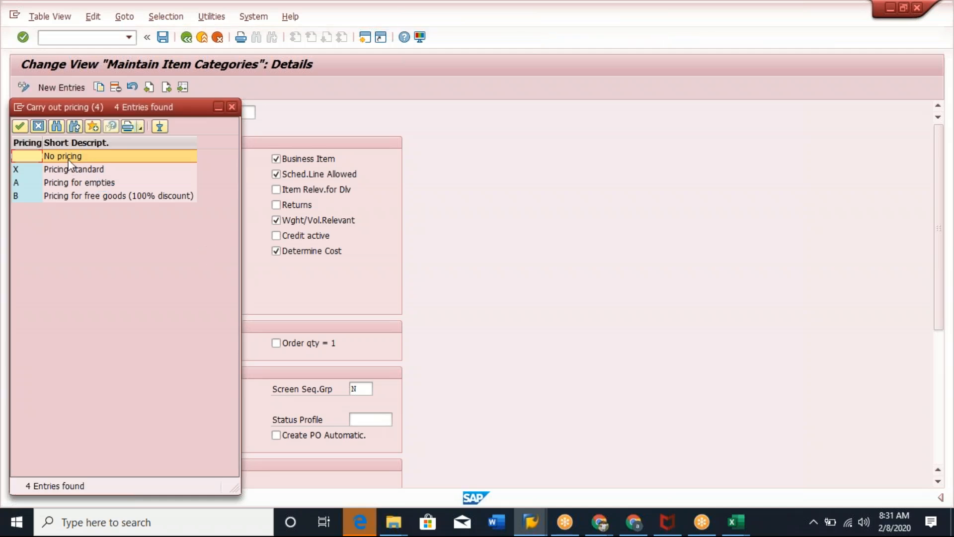
double_click(89, 196)
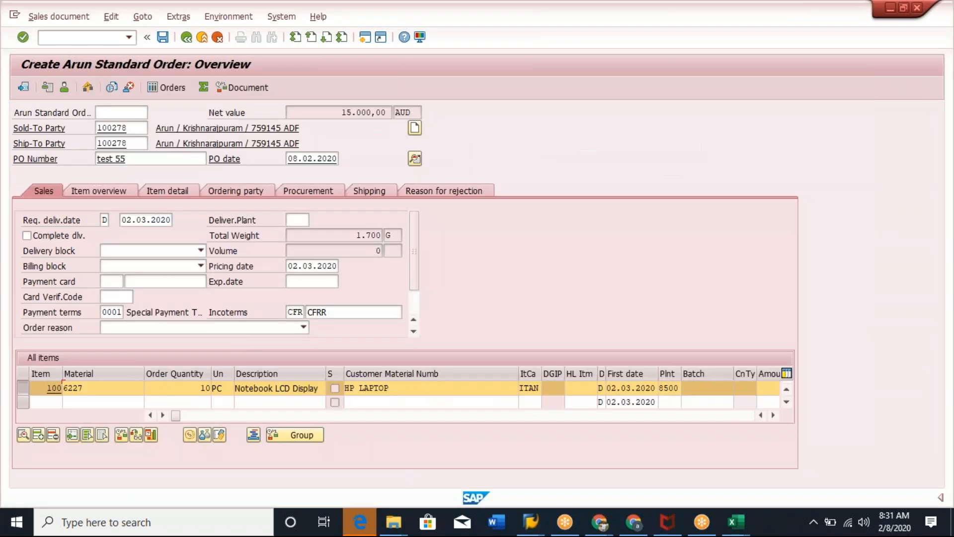
Examine the item category of the order's laptop item in the sales order.
drag(118, 388, 64, 387)
click(442, 319)
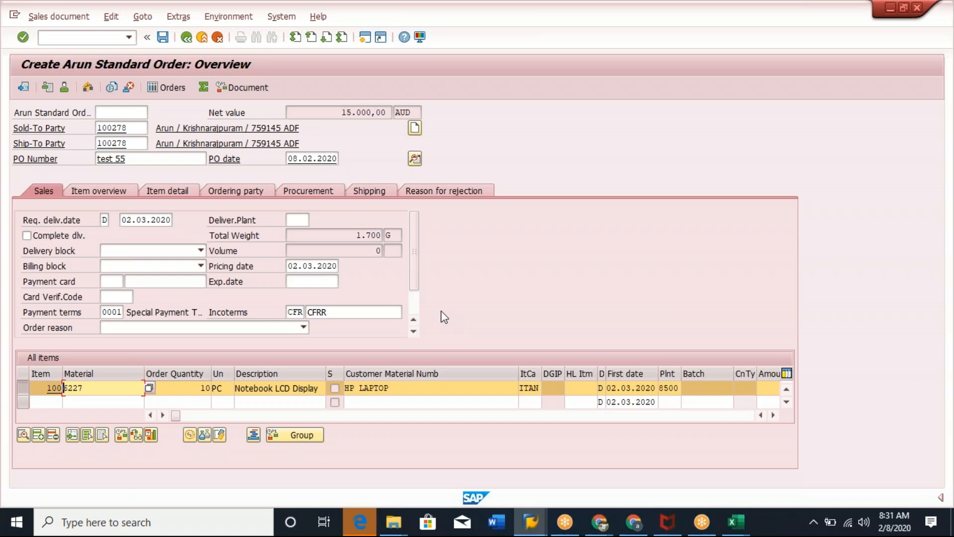
click(523, 387)
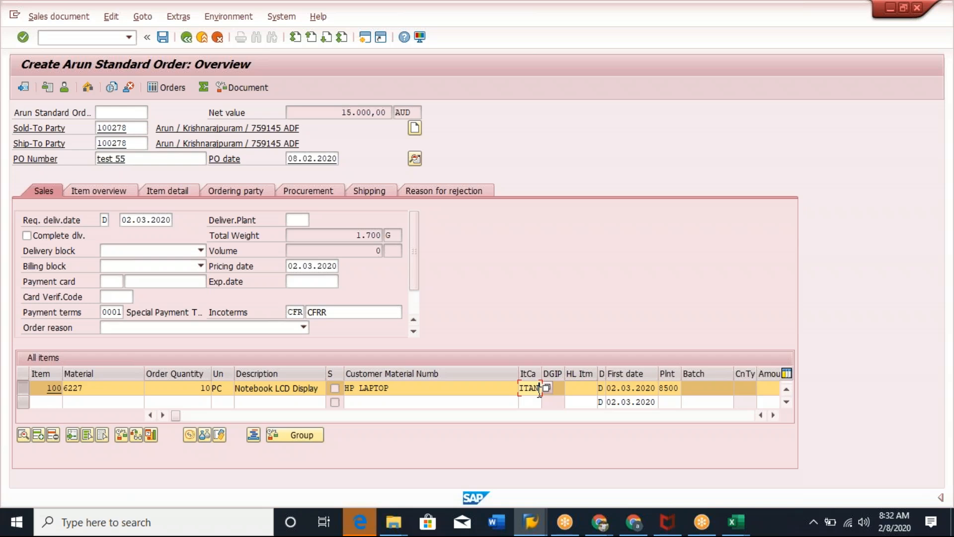
click(649, 454)
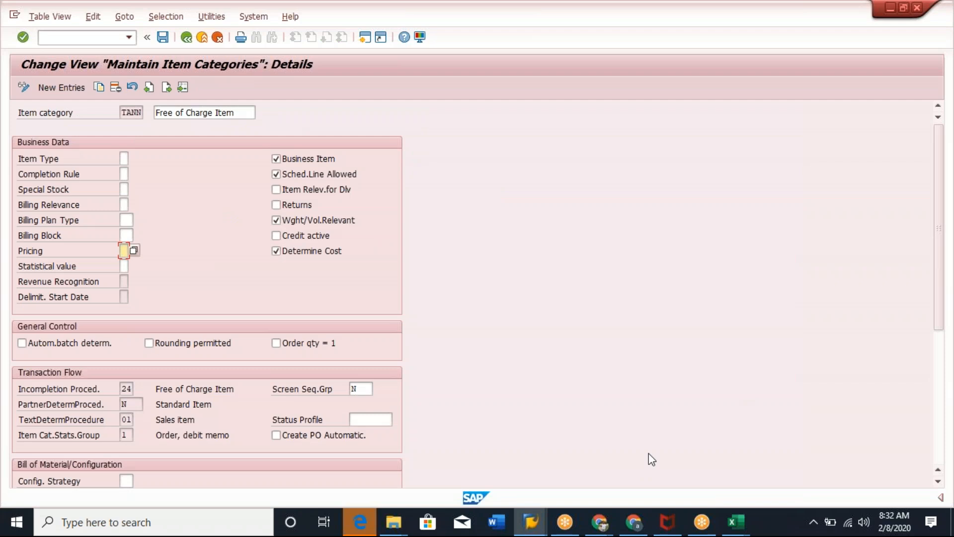
Go back to the item category list and open the TAN standard item details.
click(125, 113)
click(187, 38)
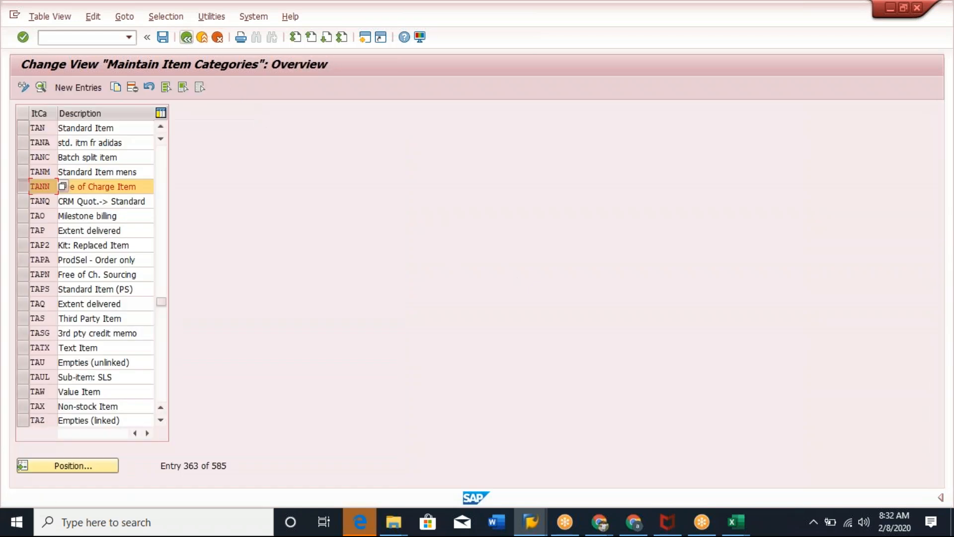
click(30, 129)
click(42, 88)
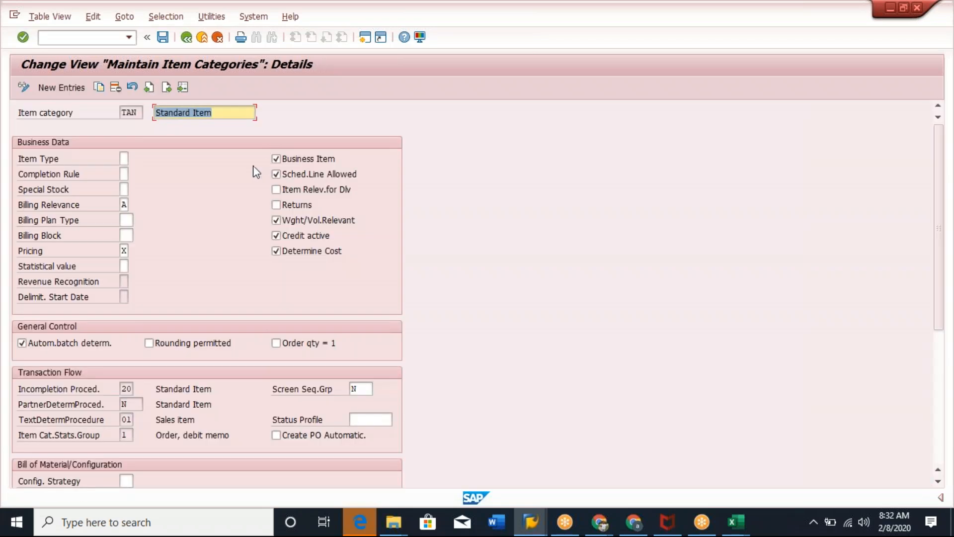
Review the possible billing relevance and pricing values for the TAN item category.
click(124, 204)
key(Return)
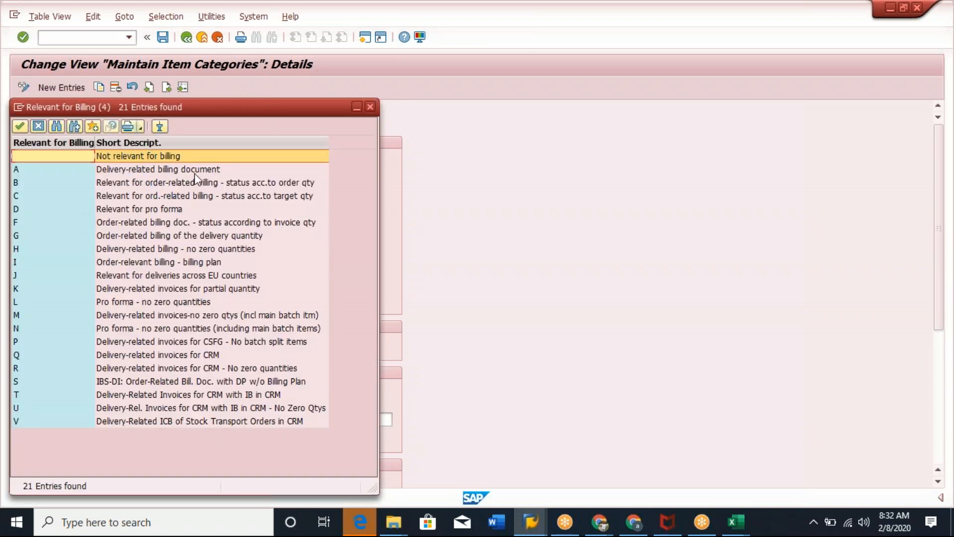
drag(253, 111, 578, 126)
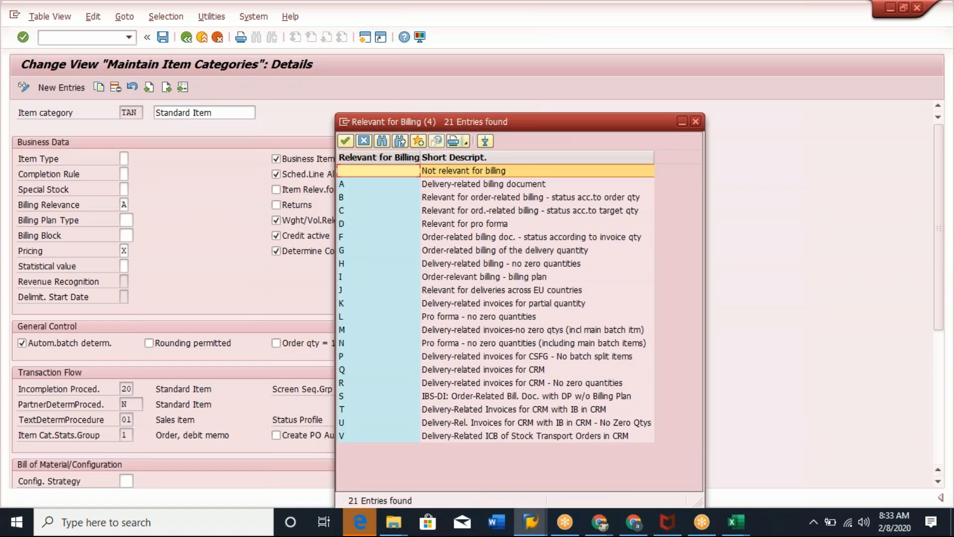
click(481, 183)
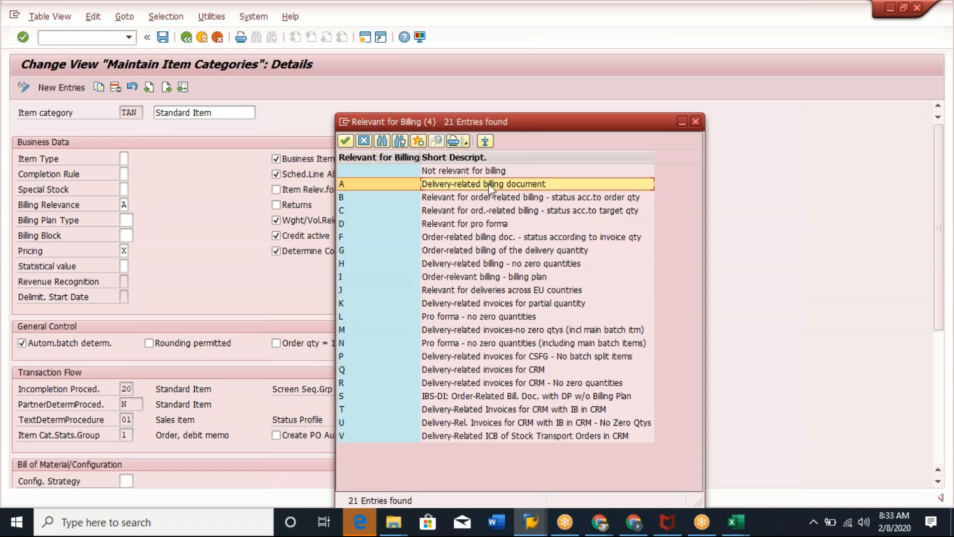
double_click(489, 183)
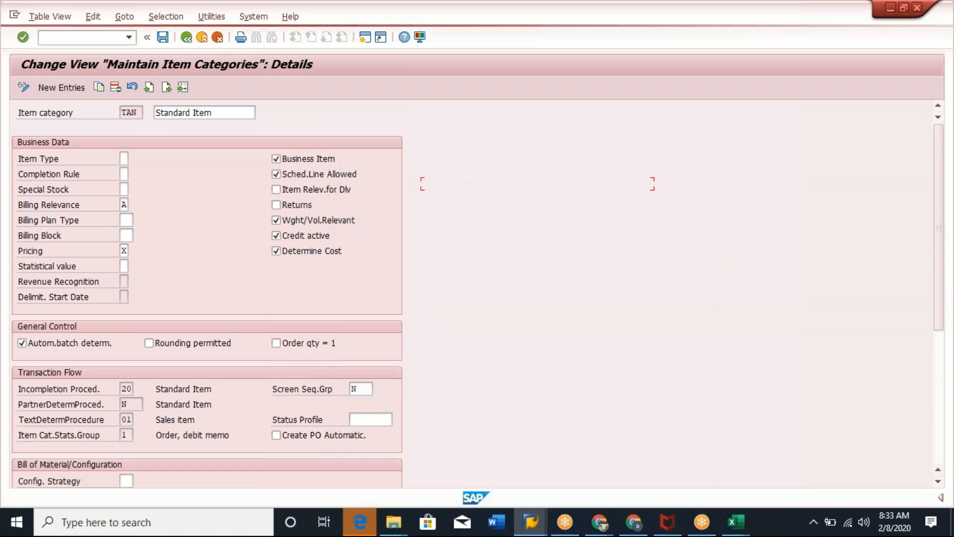
click(125, 252)
click(134, 252)
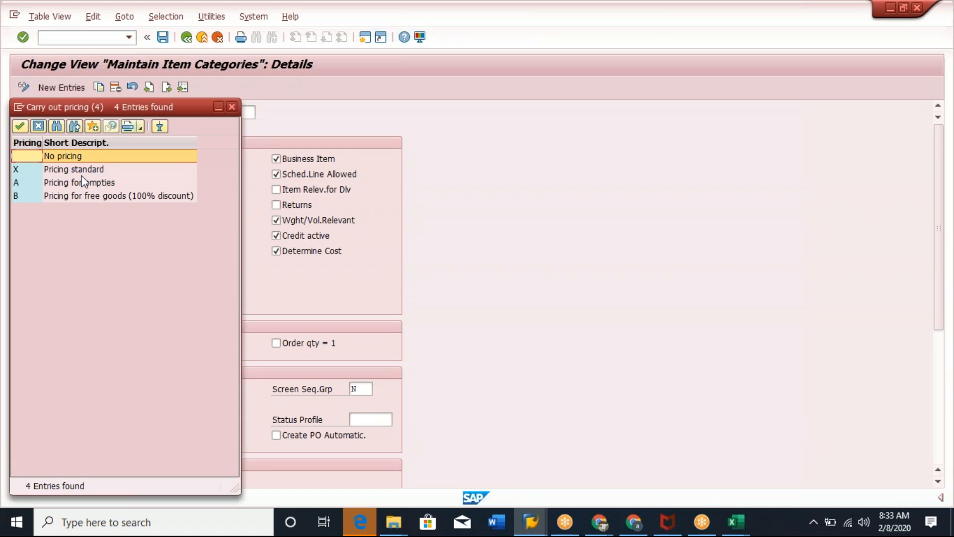
double_click(86, 169)
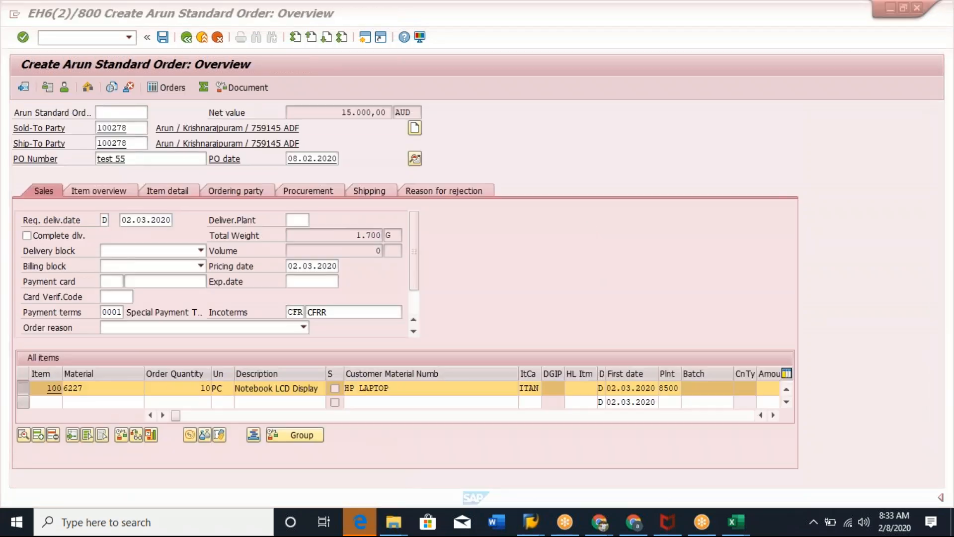
Open the order item's detail data and display its schedule lines.
click(280, 392)
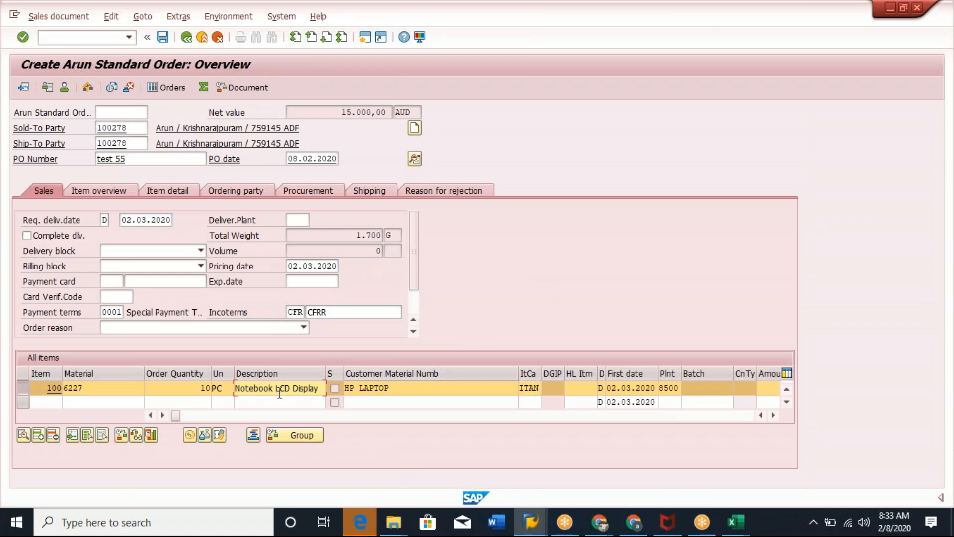
double_click(268, 389)
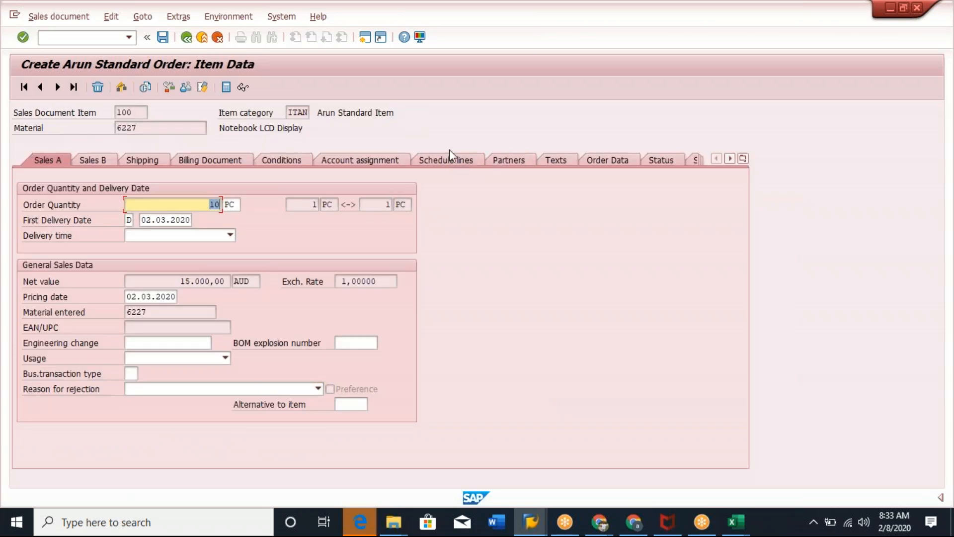
click(449, 159)
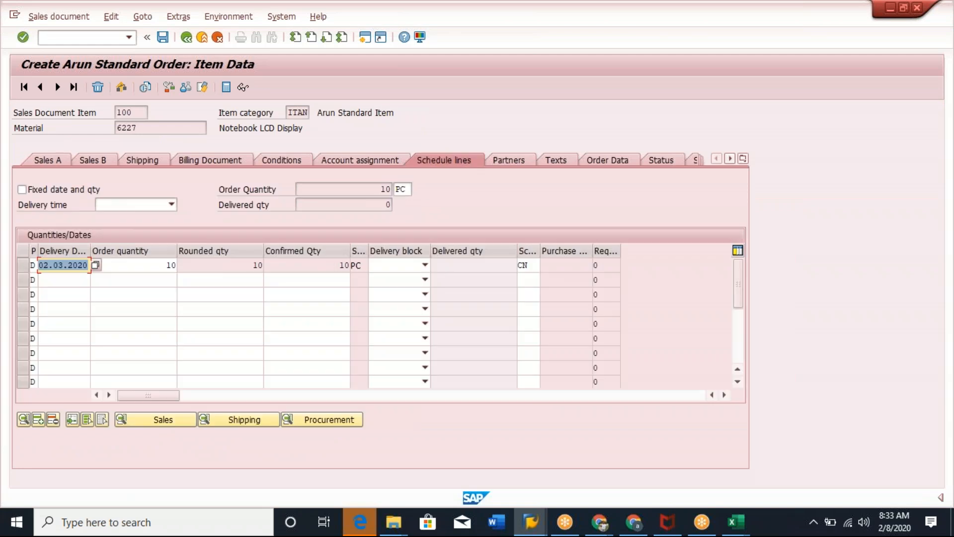
click(236, 266)
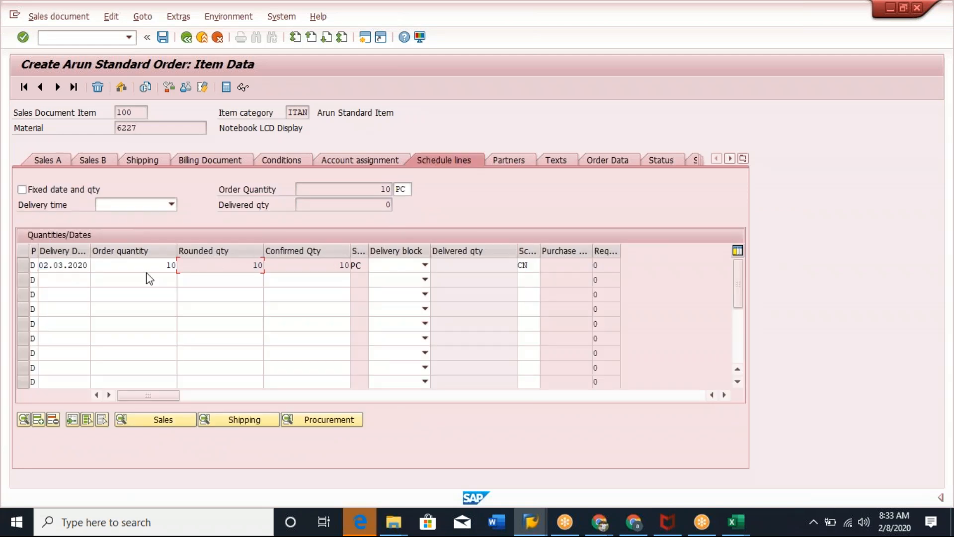
click(22, 265)
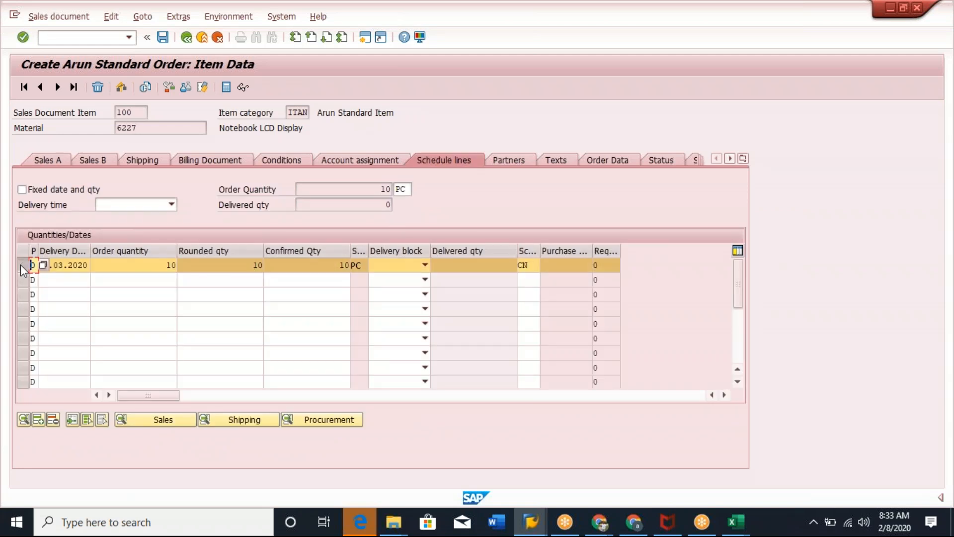
Examine the schedule line's delivery date and quantities for the order item.
drag(90, 250, 119, 250)
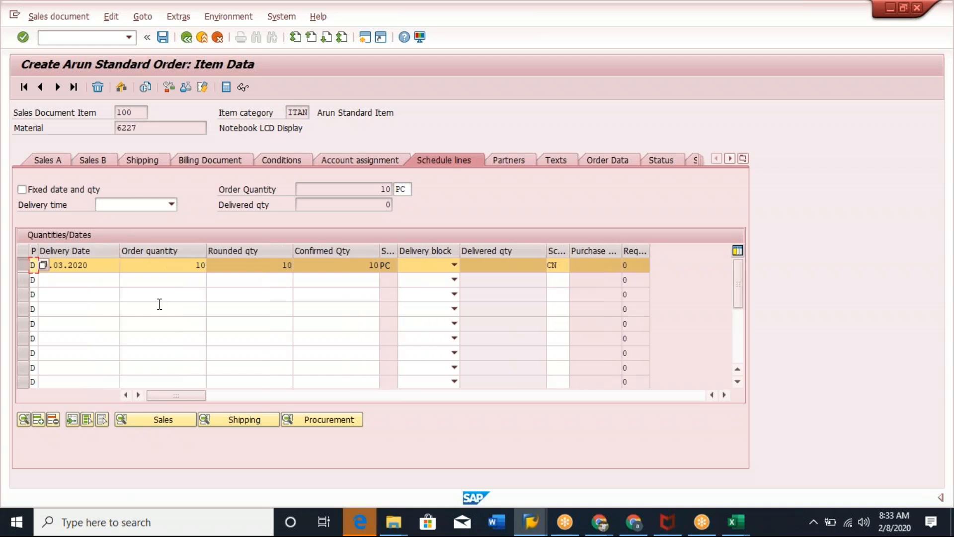
click(97, 265)
drag(97, 266, 25, 272)
key(Left)
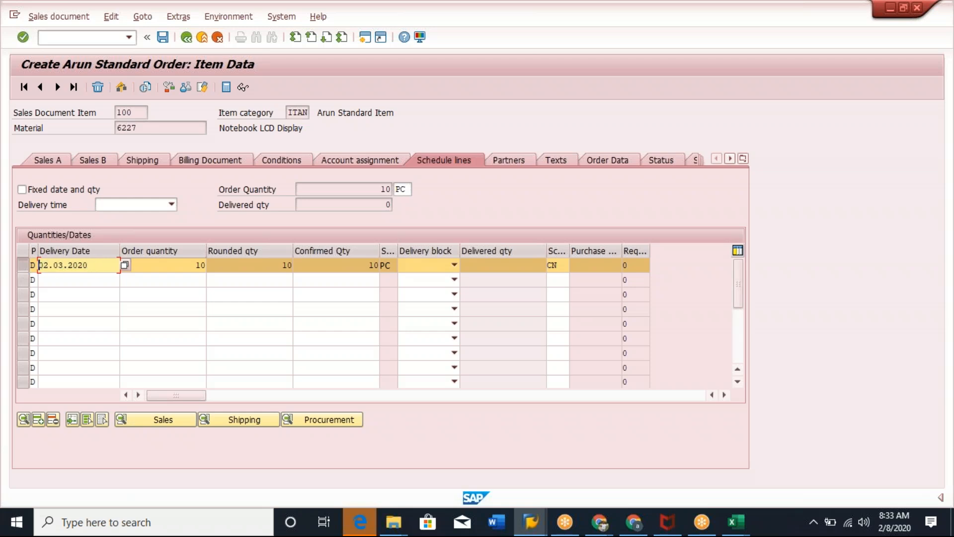
drag(175, 264, 211, 264)
click(211, 265)
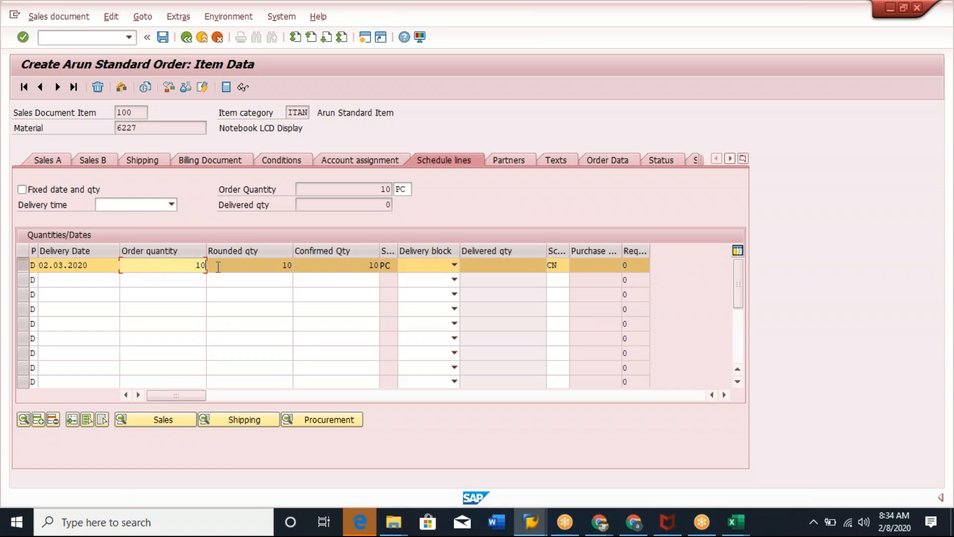
click(338, 268)
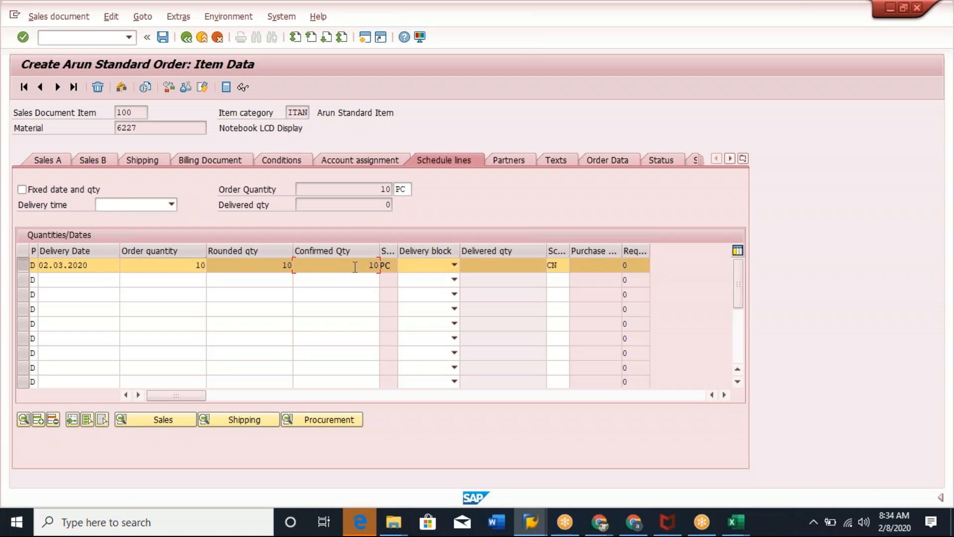
click(99, 267)
drag(99, 267, 39, 267)
click(39, 267)
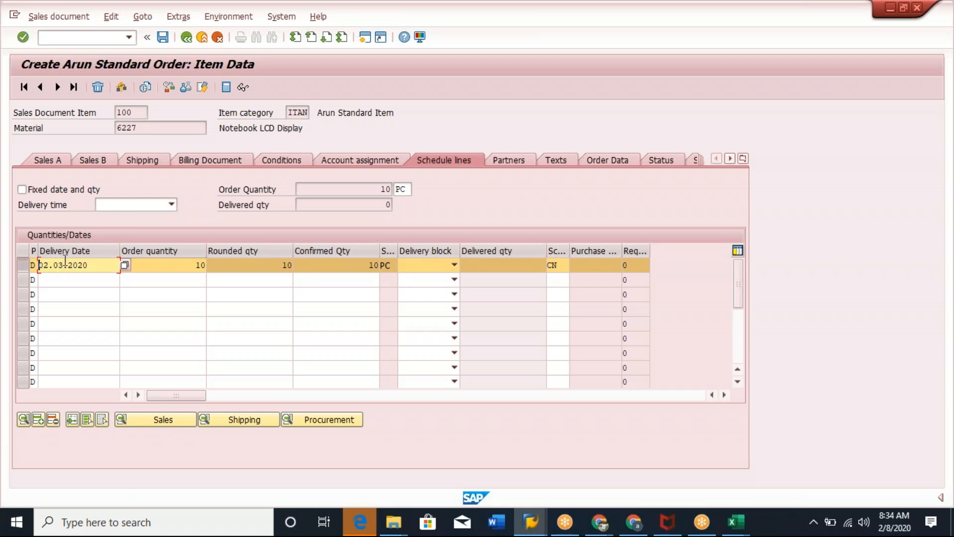
click(357, 267)
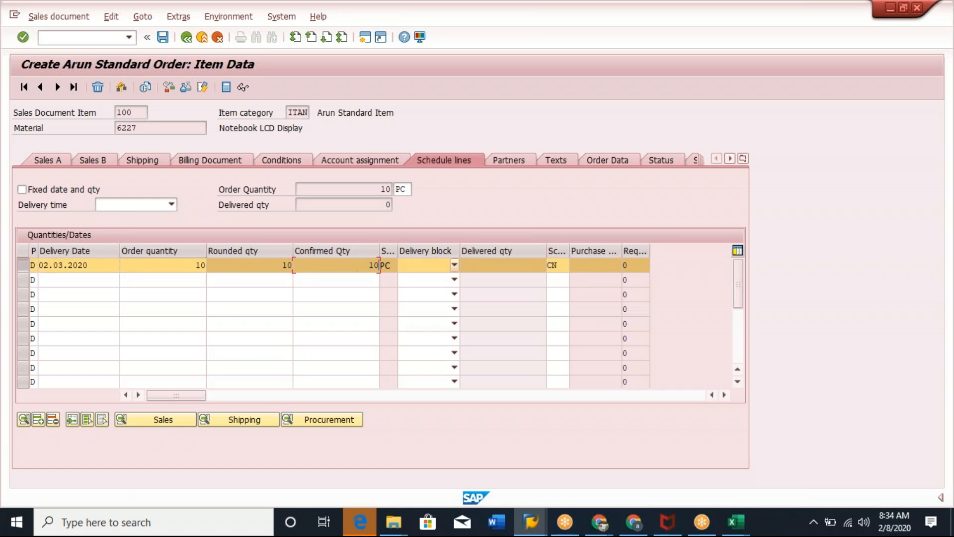
click(23, 265)
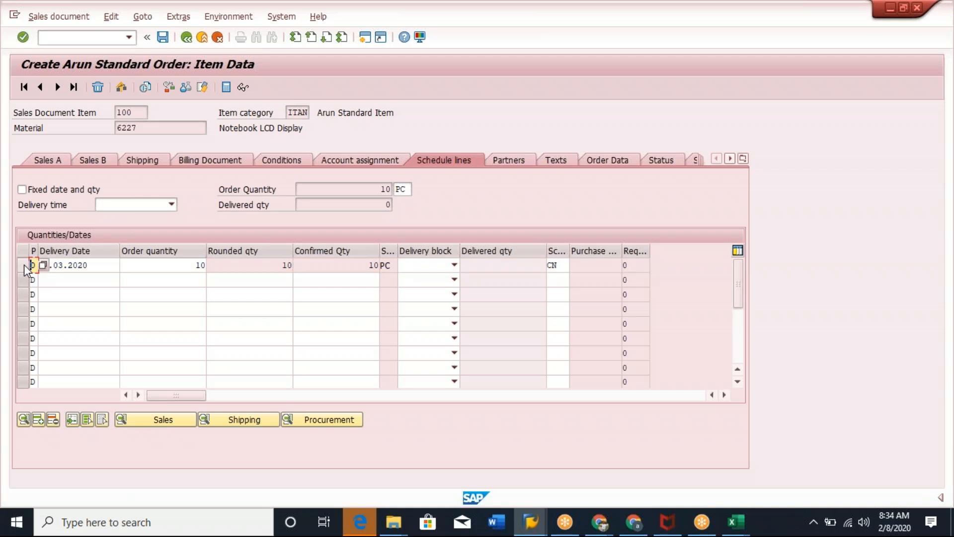
Return to the order overview and set the item's order quantity to 1000.
click(107, 267)
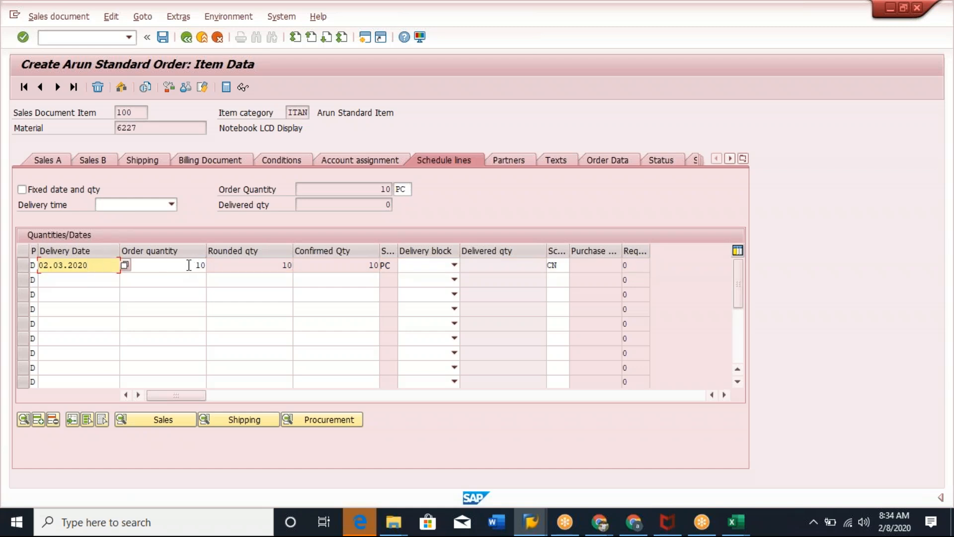
click(186, 40)
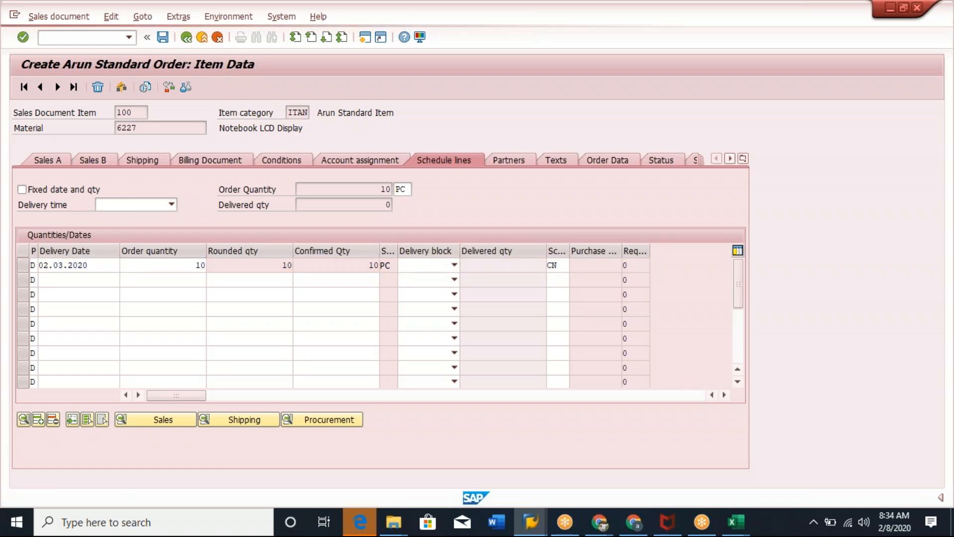
click(192, 387)
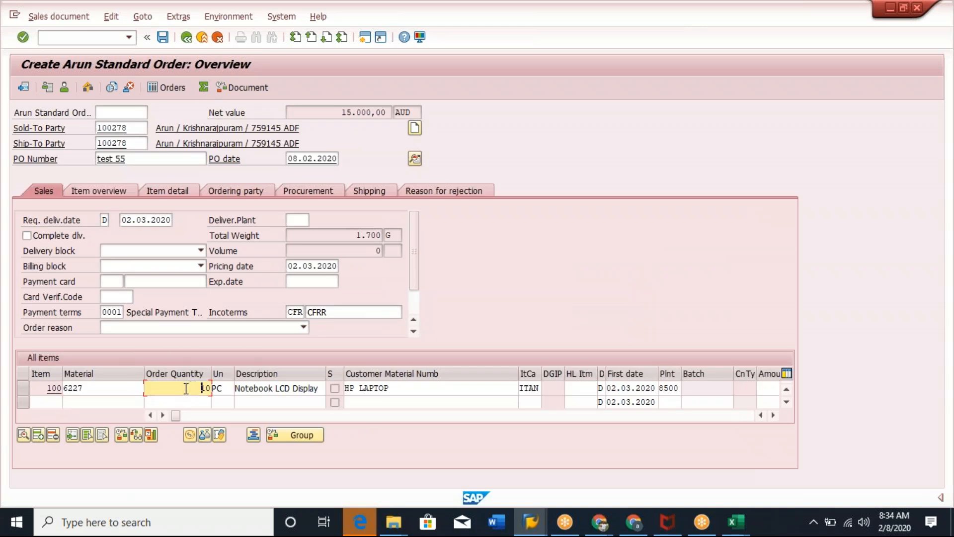
key(Delete)
text(1000)
key(Return)
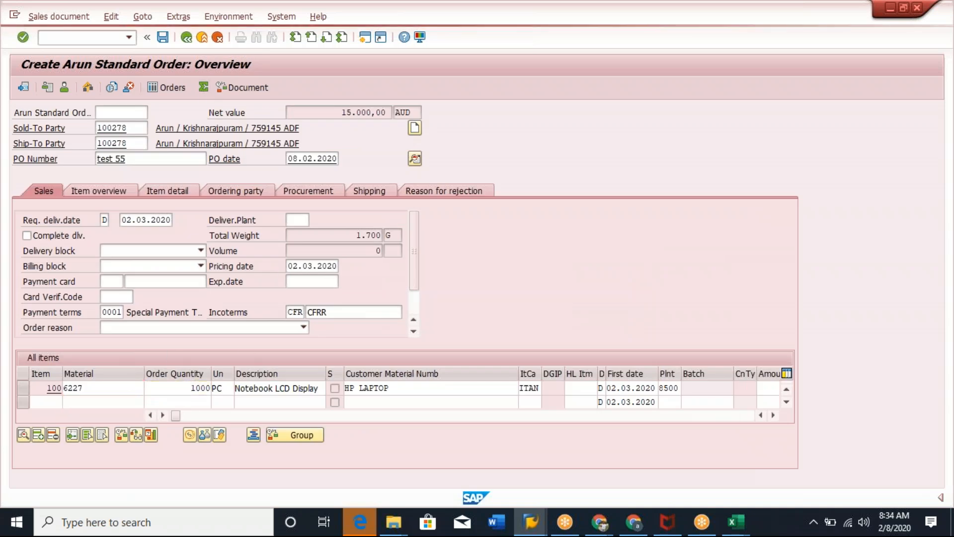
Open the item's schedule lines to check the confirmed quantity, then return to the overview.
double_click(159, 390)
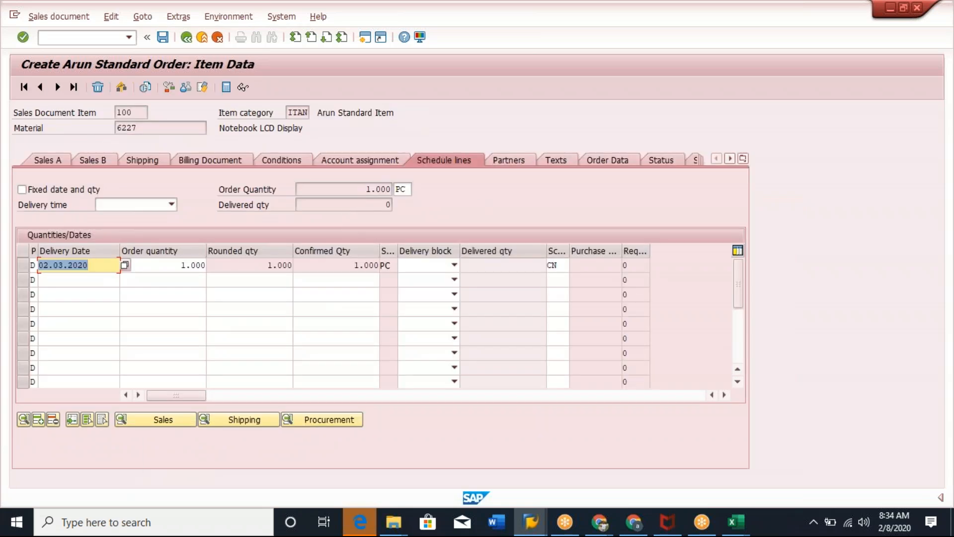
click(559, 266)
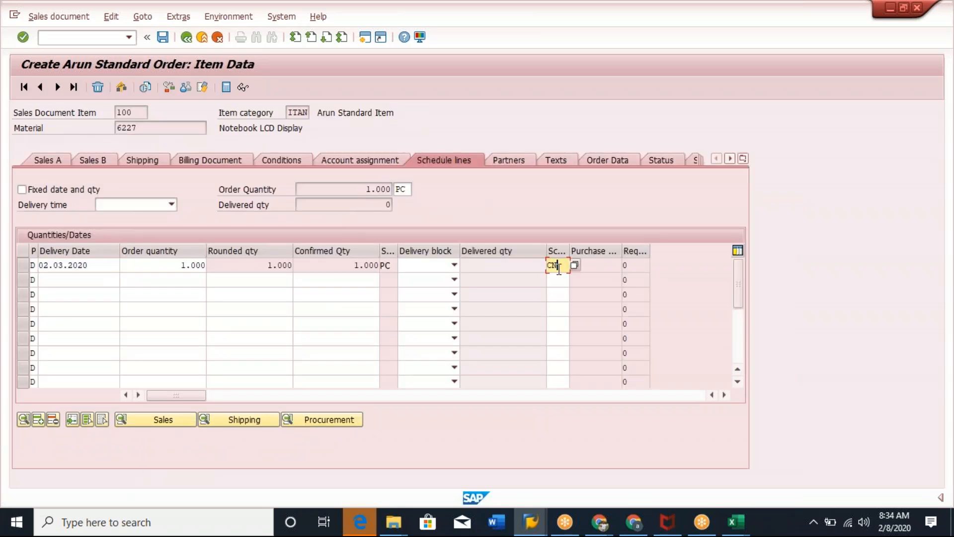
click(185, 39)
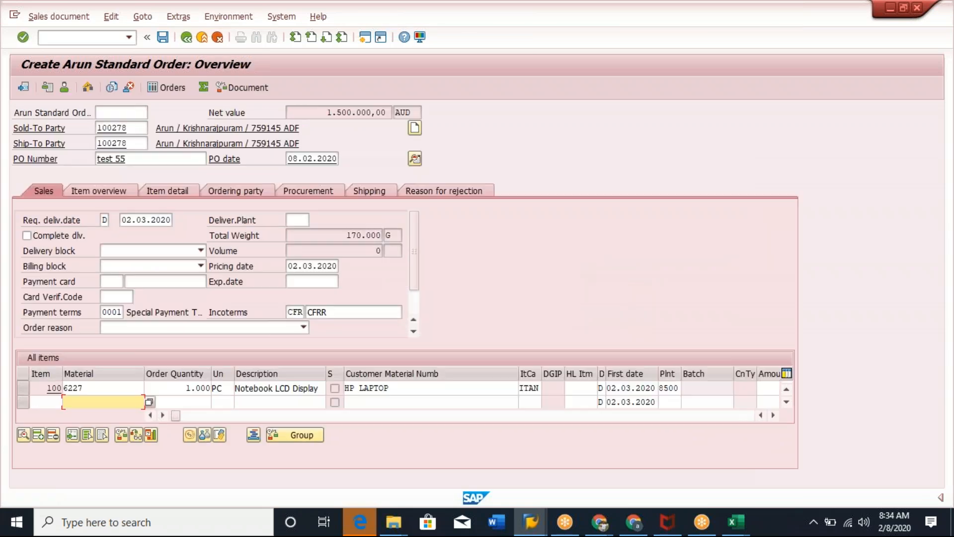
Set the item's order quantity to 100000000.
click(199, 389)
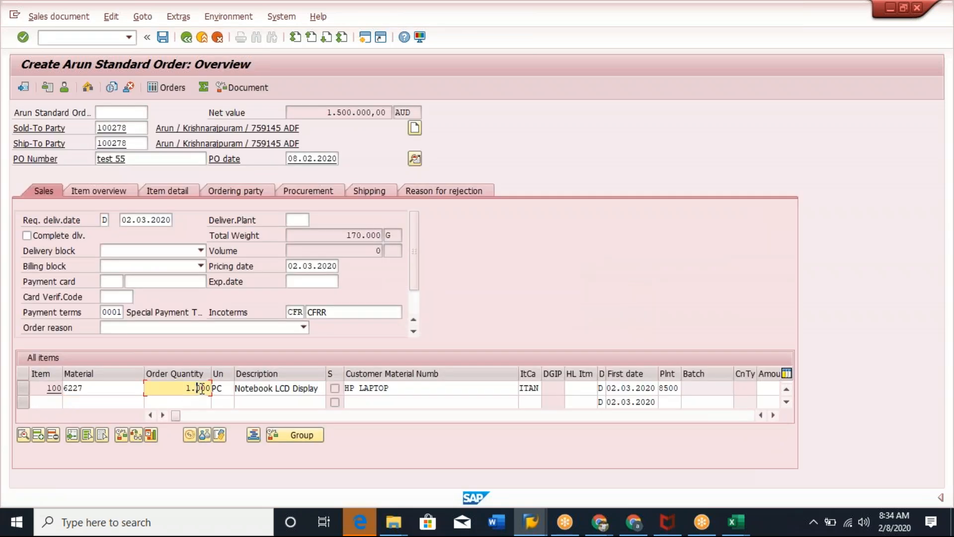
text(00000)
key(Return)
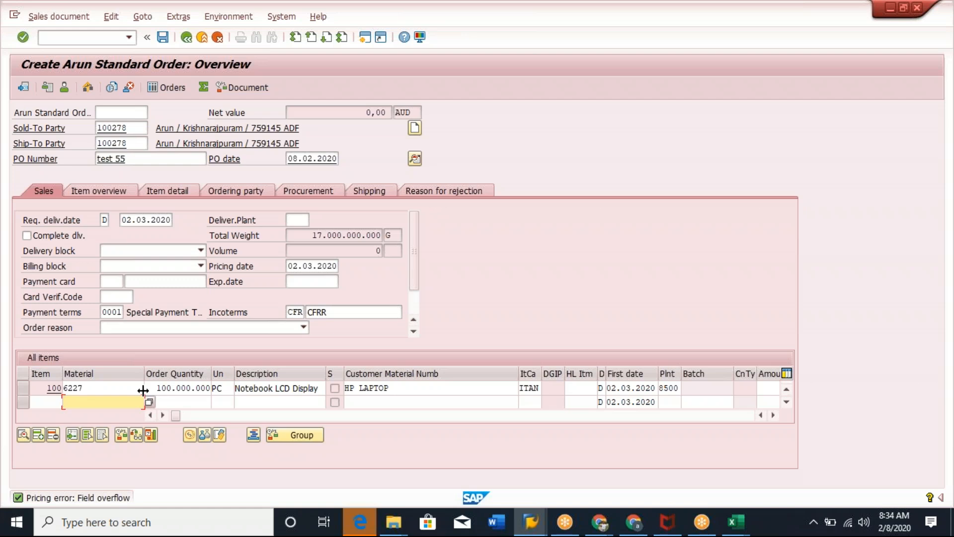
Correct the item's order quantity to 1000000 by removing three zeros.
click(189, 388)
key(BackSpace)
key(BackSpace)
key(BackSpace)
key(Return)
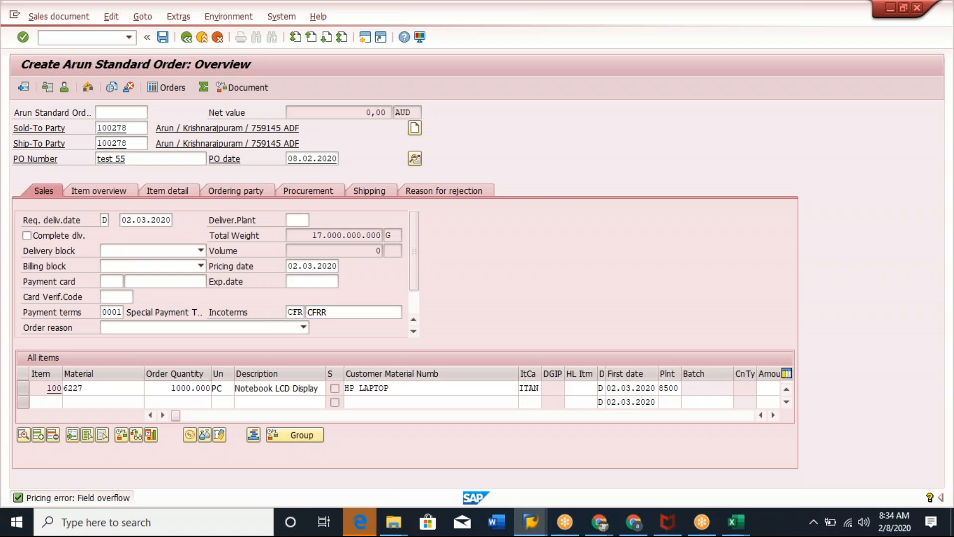
Open the item's schedule lines and examine the confirmed quantity for the larger order.
double_click(180, 388)
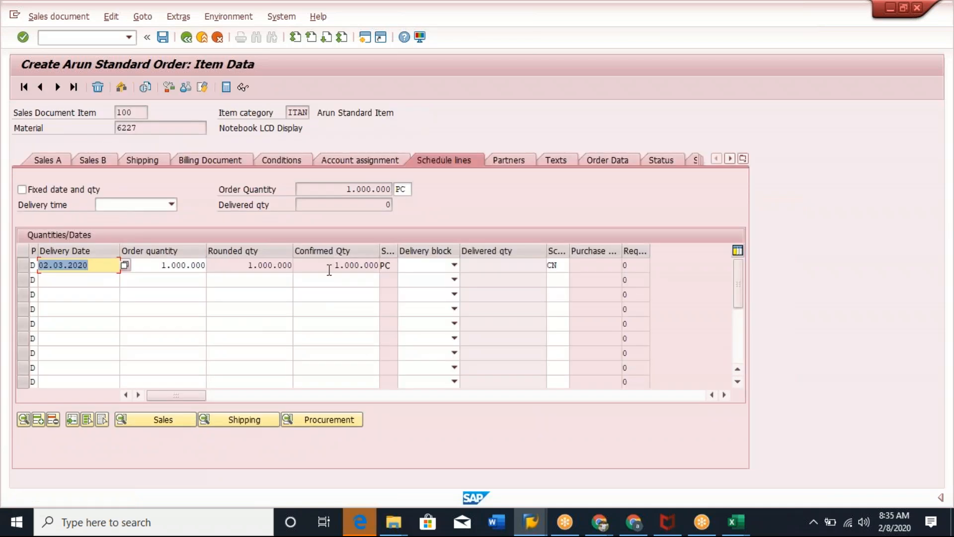
click(353, 266)
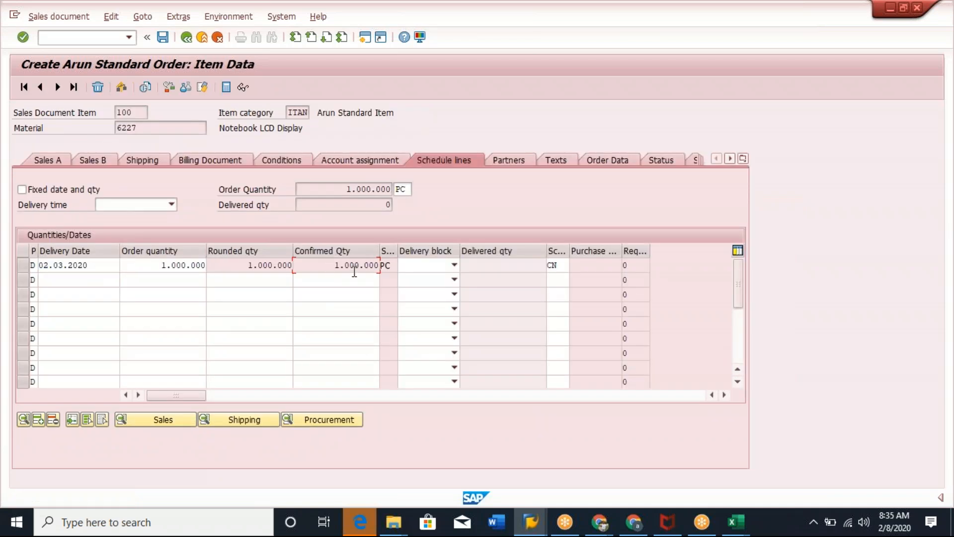
click(24, 269)
Switch to the TAN item category details and open the field help for Item Relevant for Delivery.
key(alt+Tab)
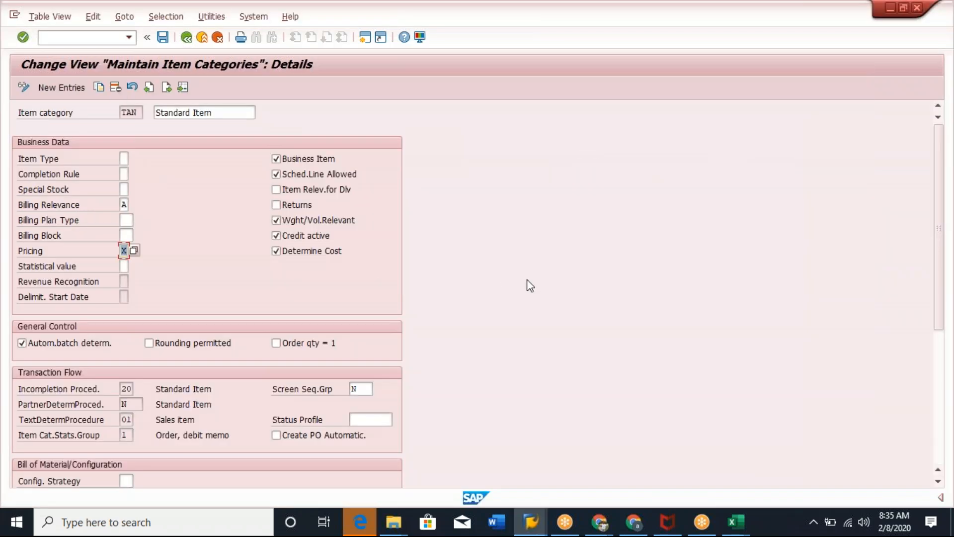
click(124, 114)
click(313, 191)
key(XF86AudioMute)
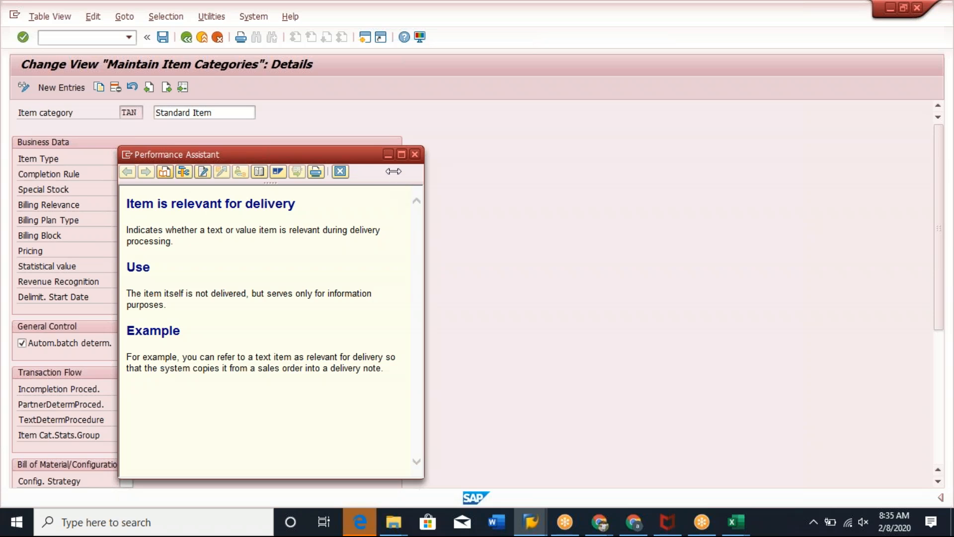
drag(355, 161, 641, 156)
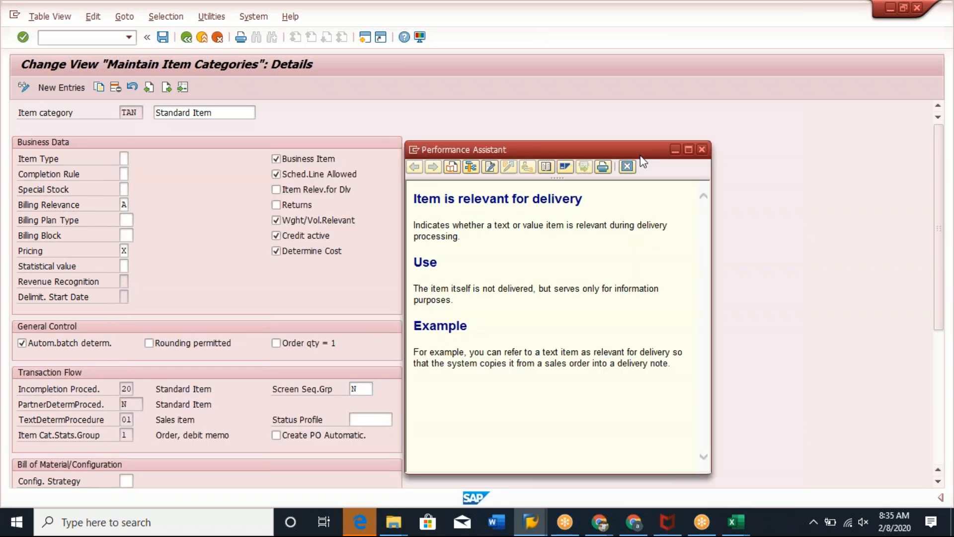
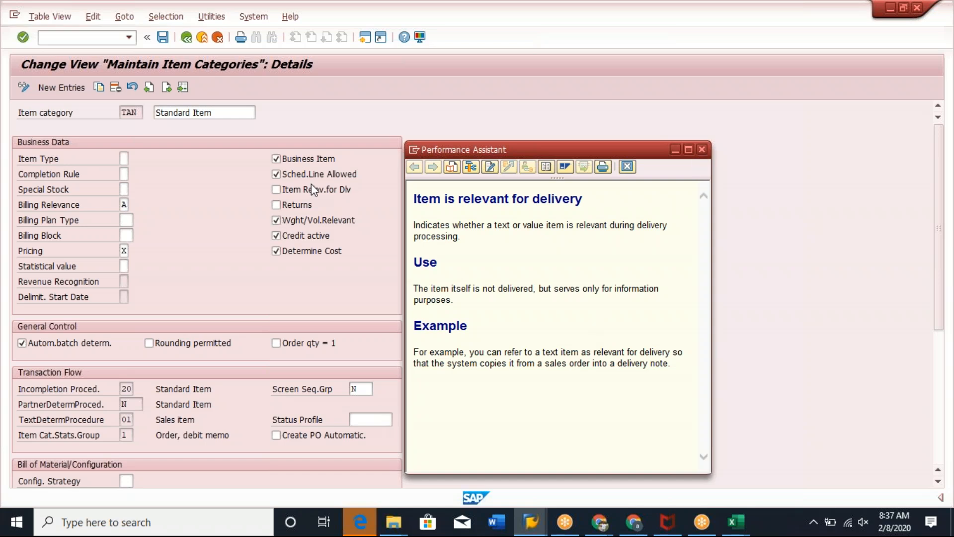
Try to enable Item Relevant for Delivery on the TAN item category, then cancel without saving.
click(702, 149)
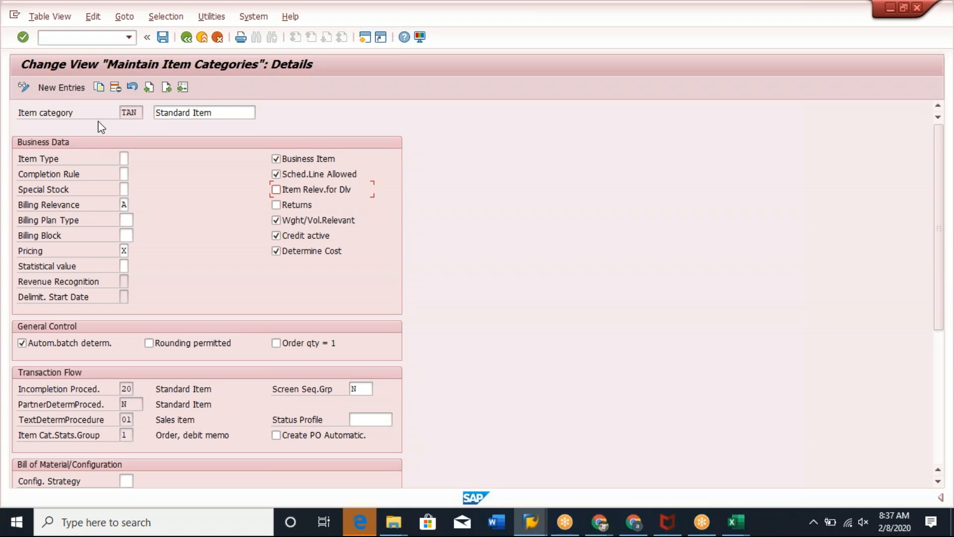
drag(123, 118, 141, 112)
click(276, 190)
click(276, 218)
click(203, 38)
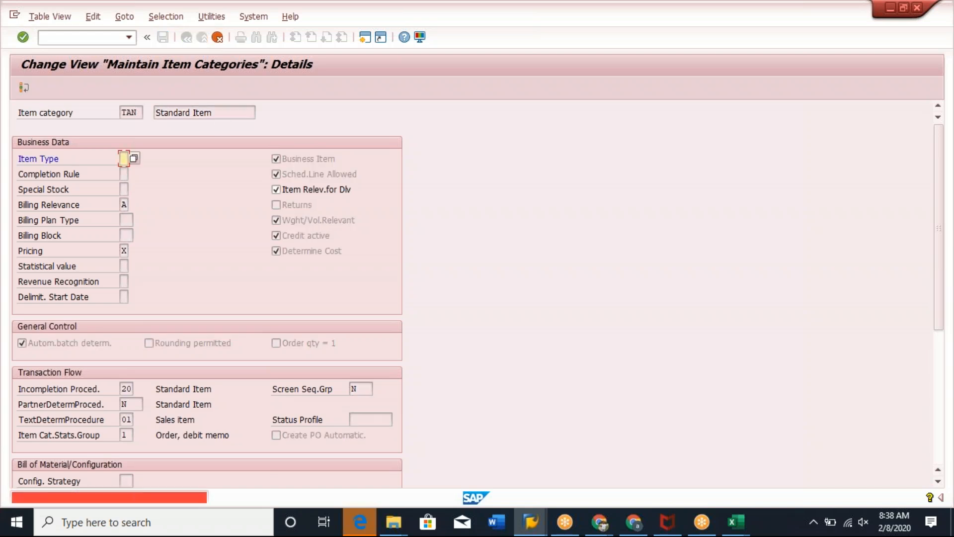
click(221, 37)
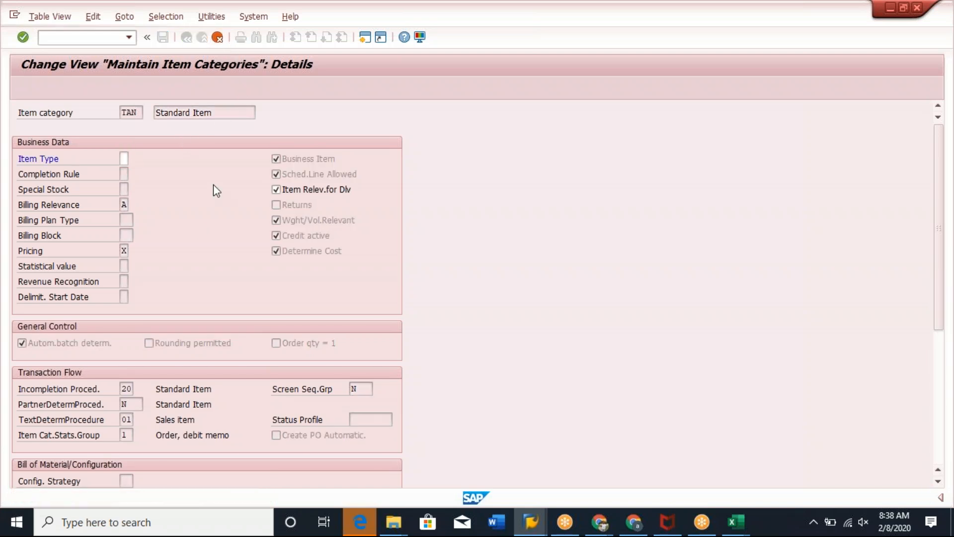
click(185, 257)
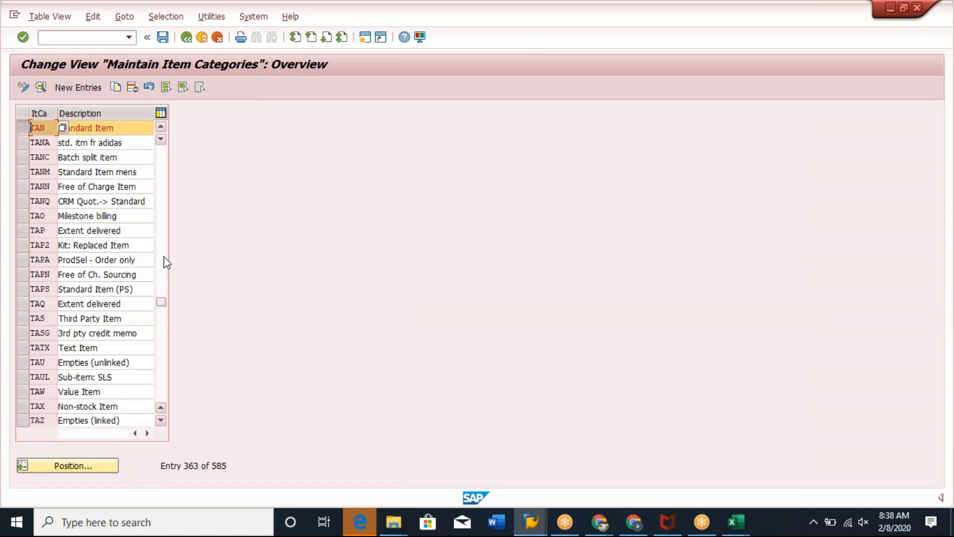
Switch to the sales order and return from item data to its overview to review the item line.
click(22, 348)
click(113, 346)
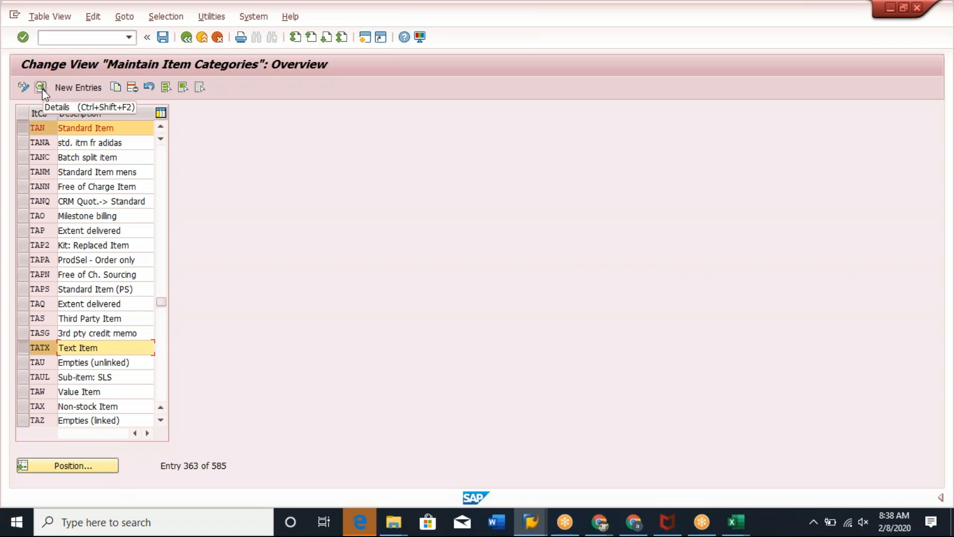
key(alt+Tab)
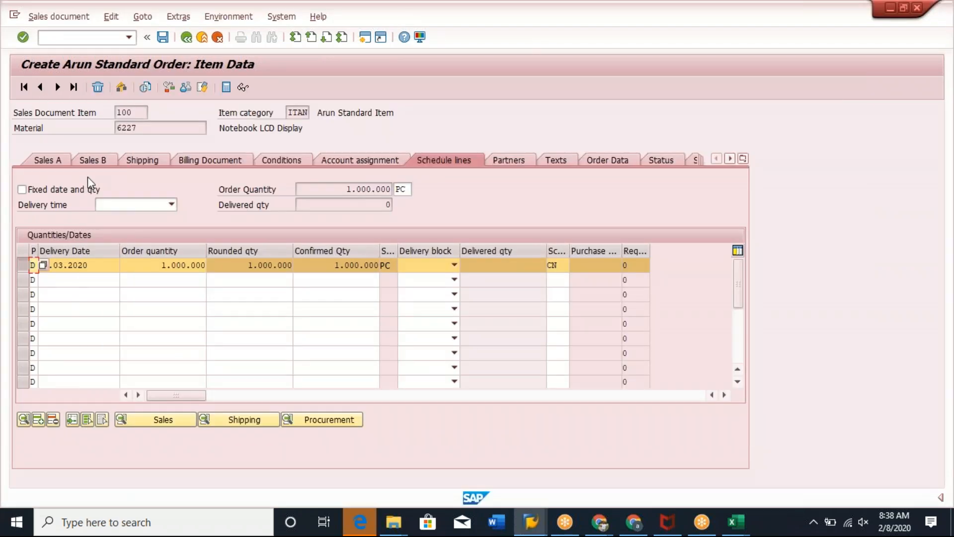
click(186, 37)
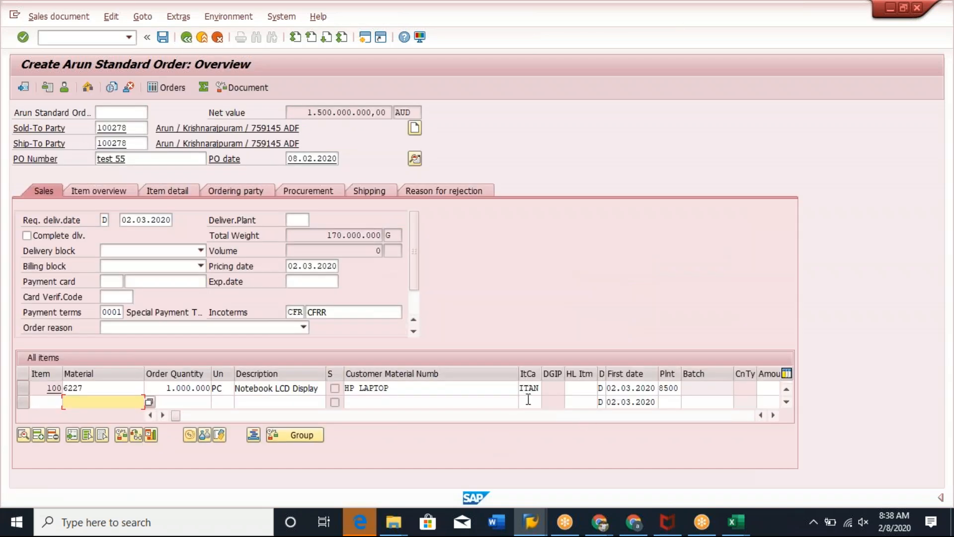
click(533, 402)
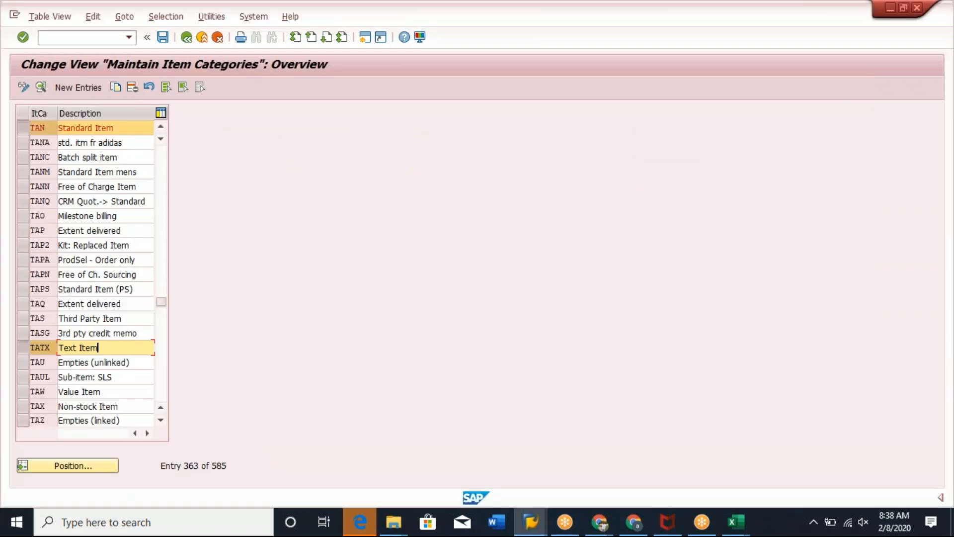
Try again to mark TAN as Item Relevant for Delivery while comparing with the order's item lines.
click(41, 88)
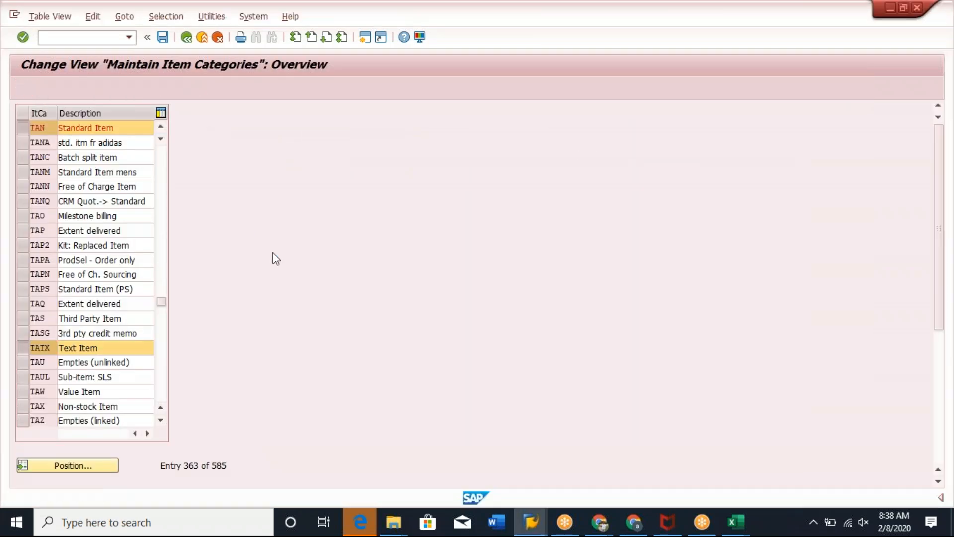
click(295, 189)
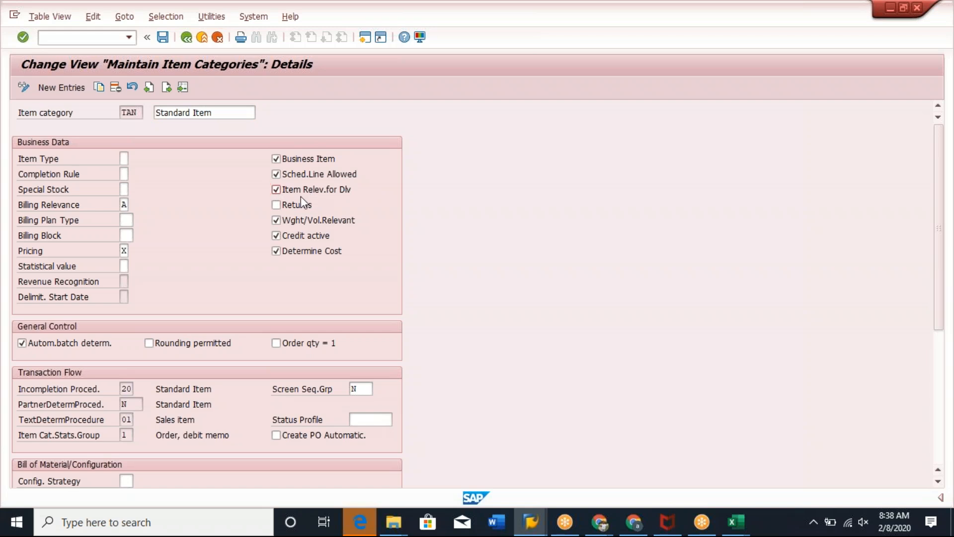
key(alt+Tab)
click(108, 403)
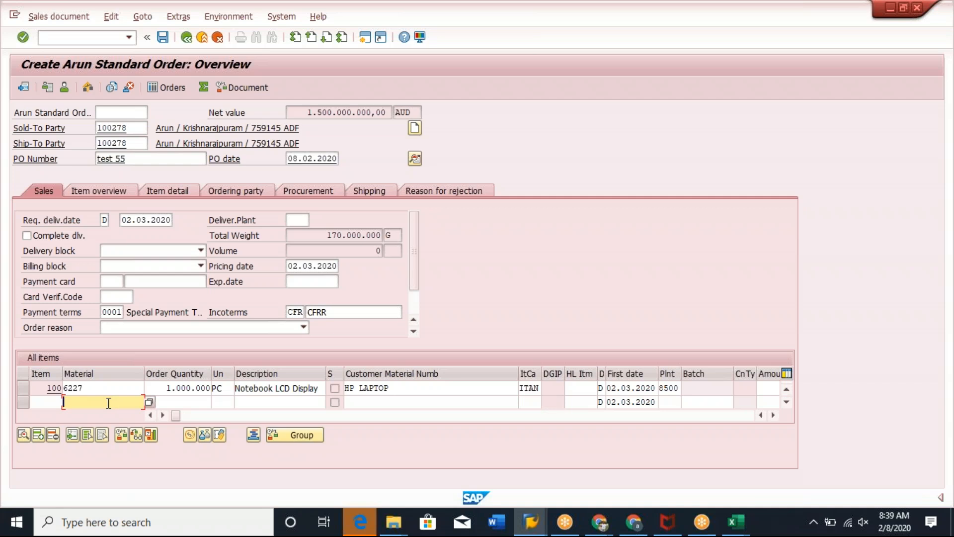
click(108, 388)
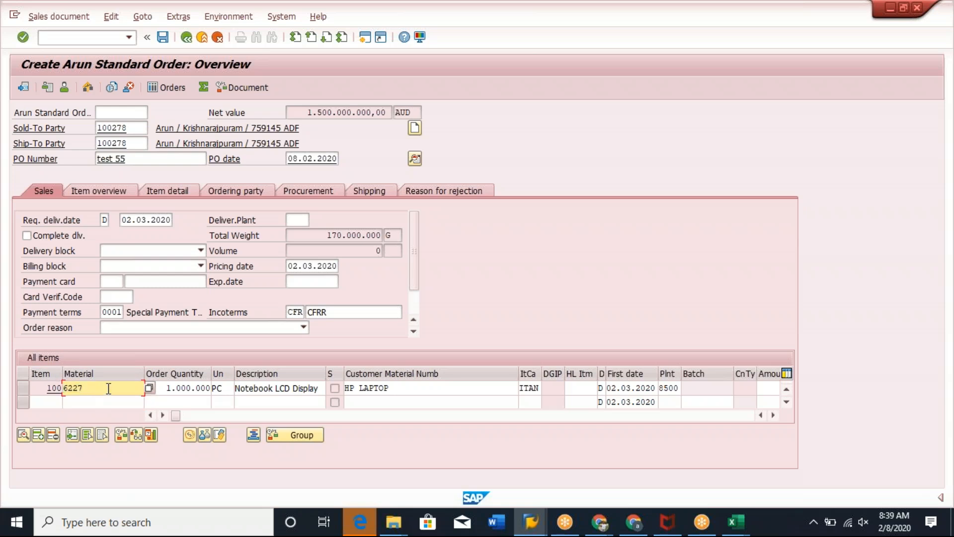
click(88, 402)
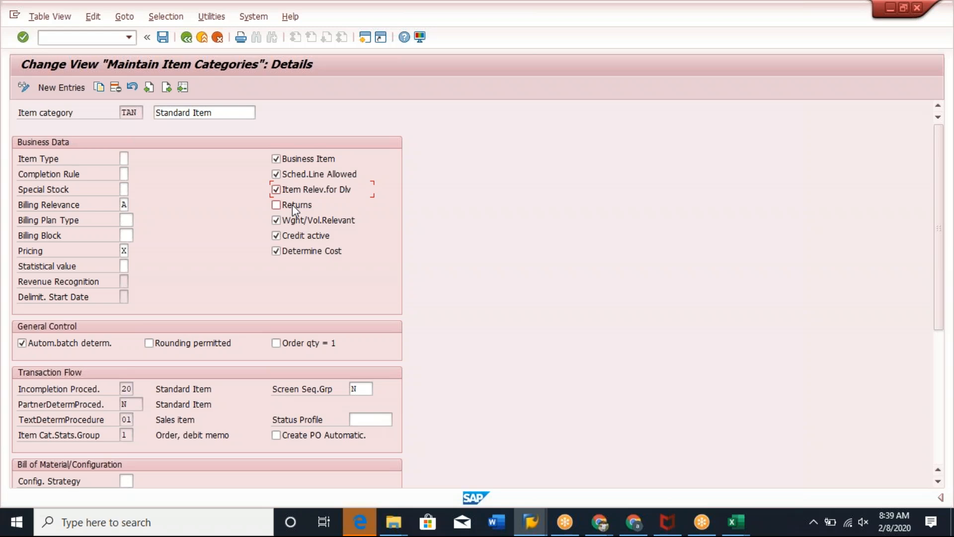
Try to leave the TAN details, choosing Standard Item as the item type from the value list.
click(186, 36)
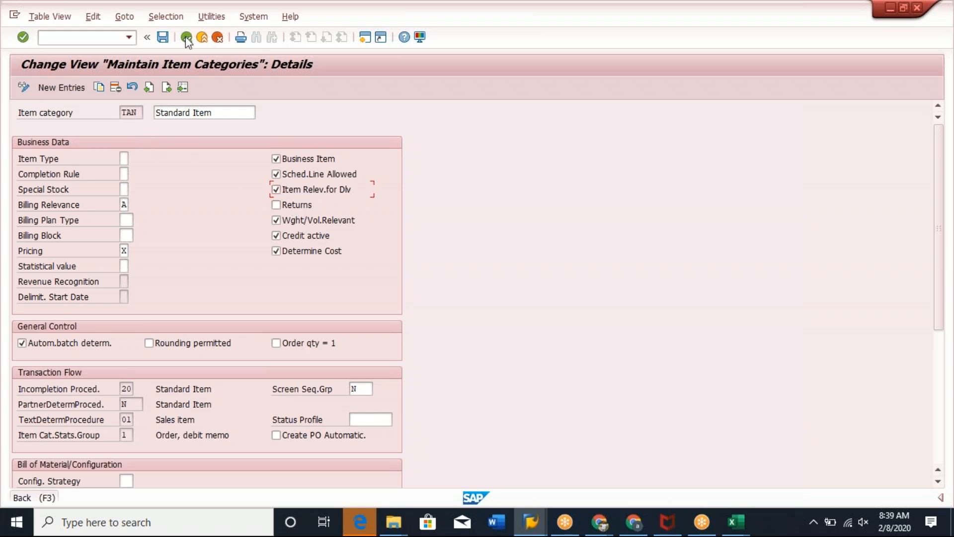
click(216, 38)
click(247, 257)
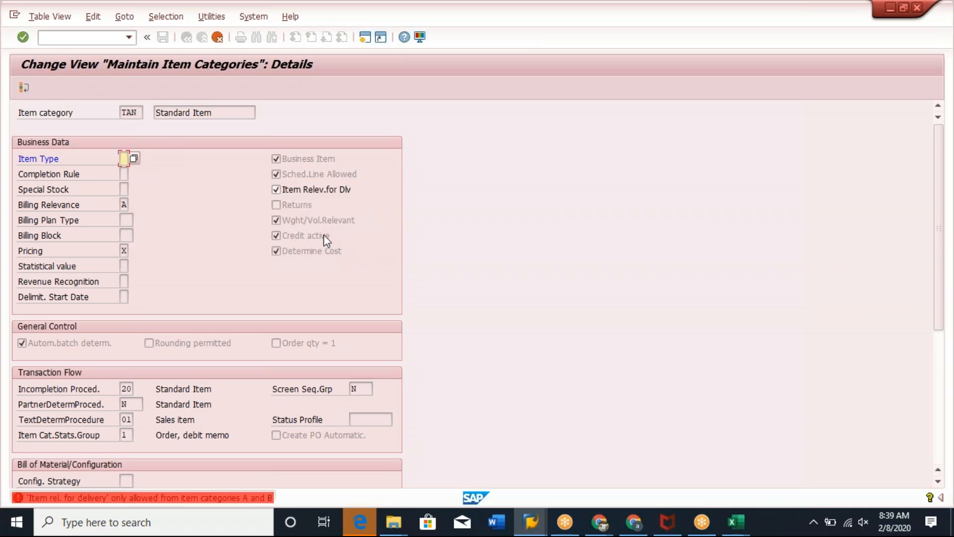
key(Return)
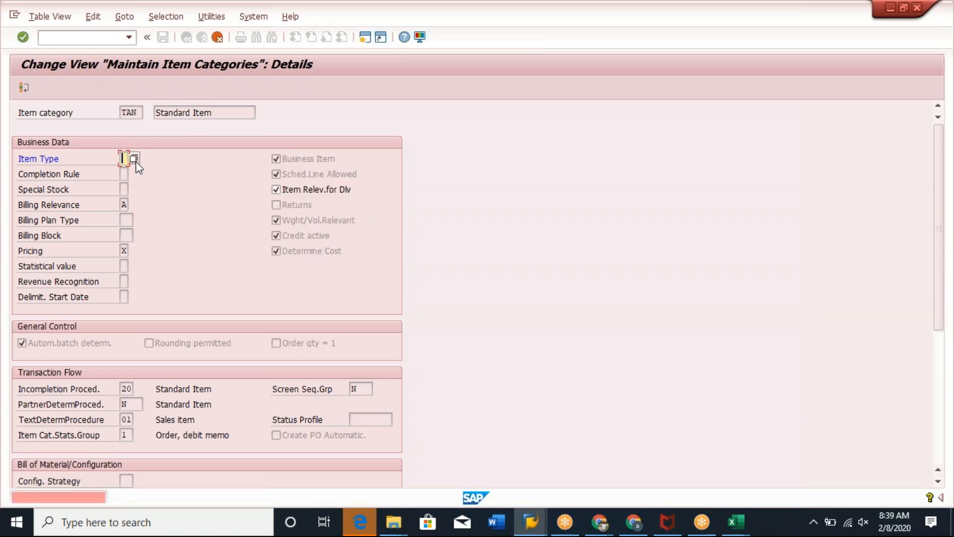
click(133, 158)
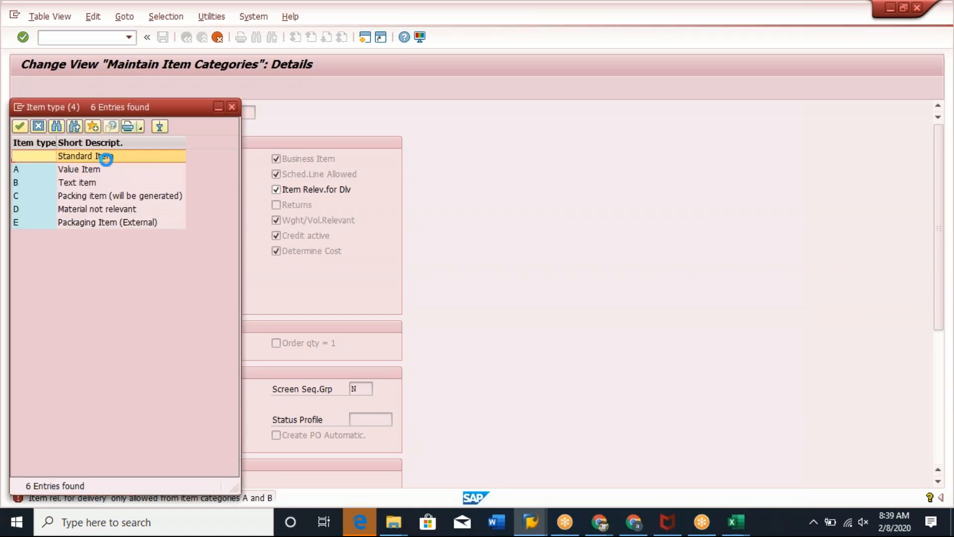
double_click(106, 159)
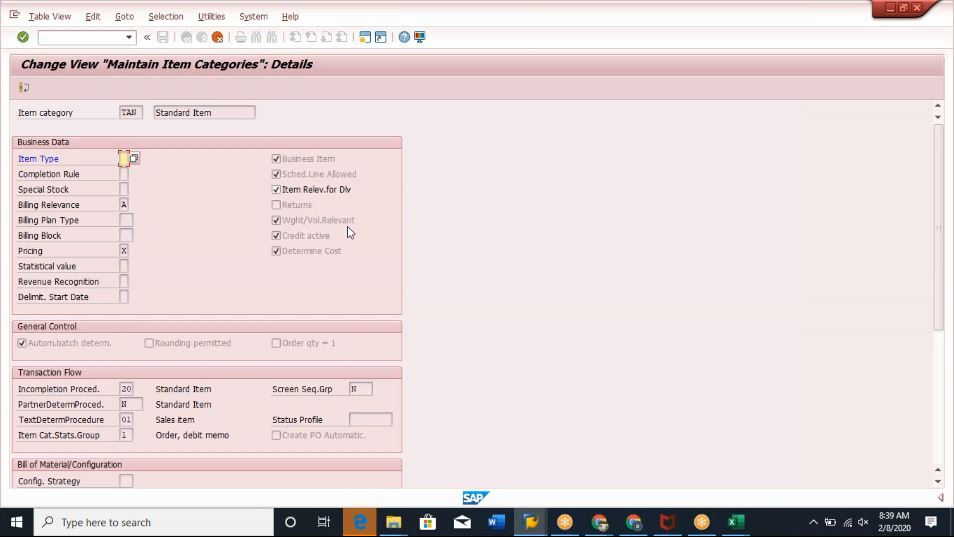
Clear Item Relevant for Delivery on TAN and cancel the item category changes without saving.
click(277, 189)
click(936, 259)
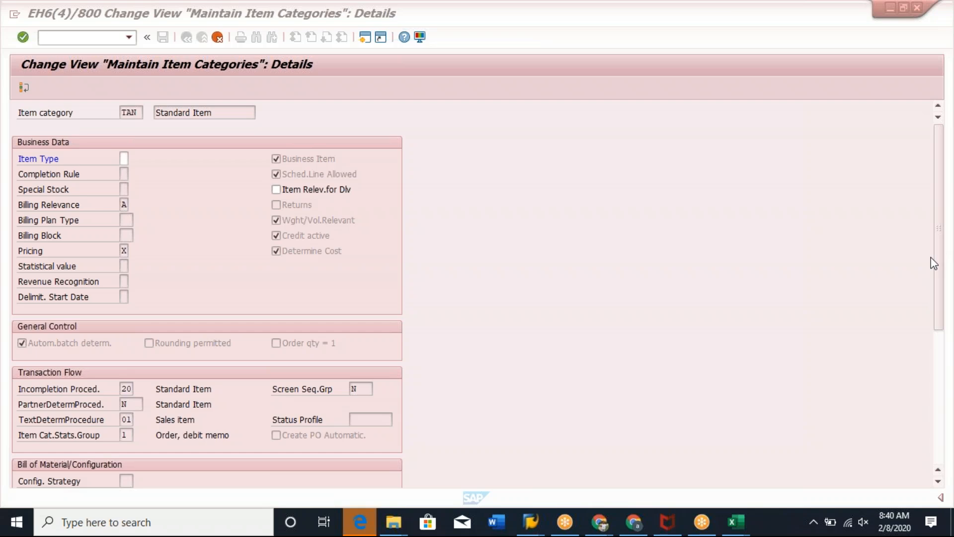
key(XF86AudioMute)
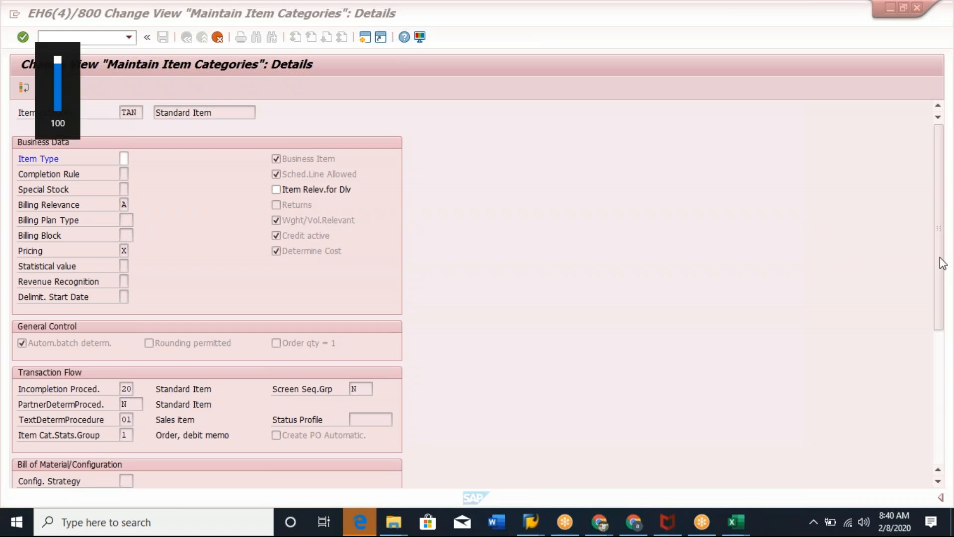
click(475, 257)
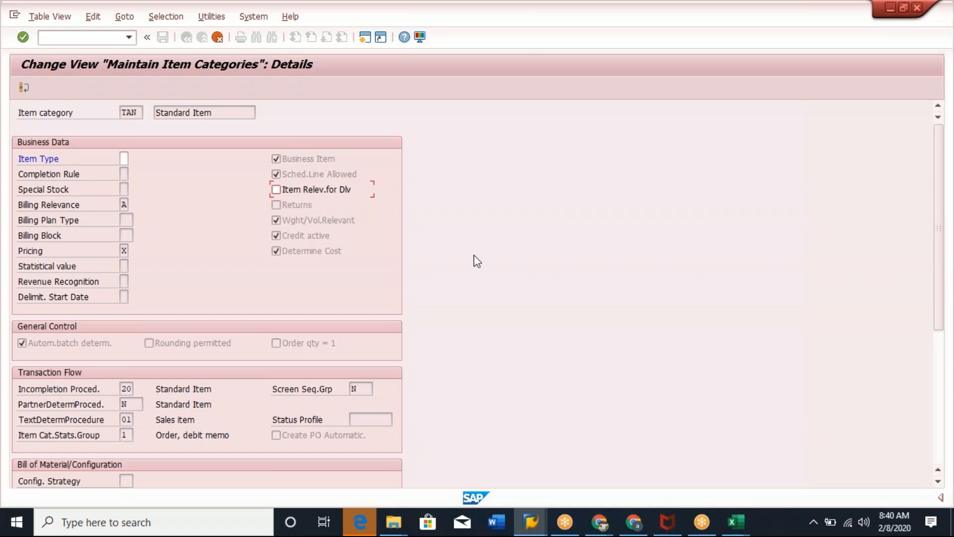
click(218, 38)
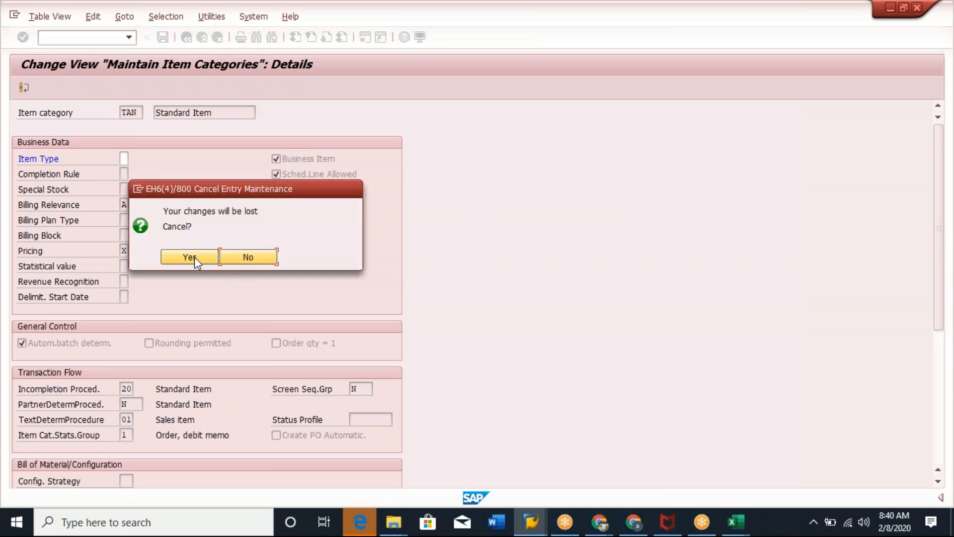
click(190, 256)
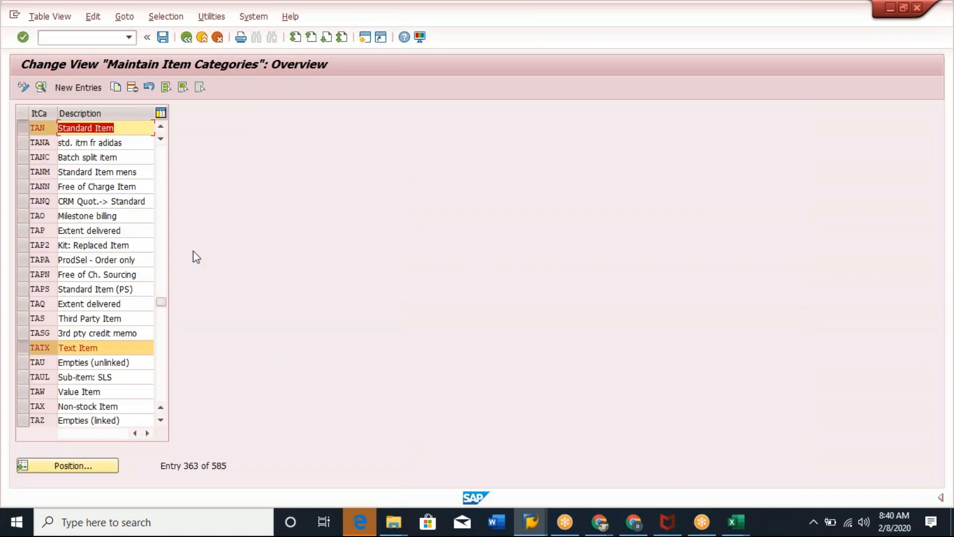
Position the item category list to TANN and open its details.
click(62, 348)
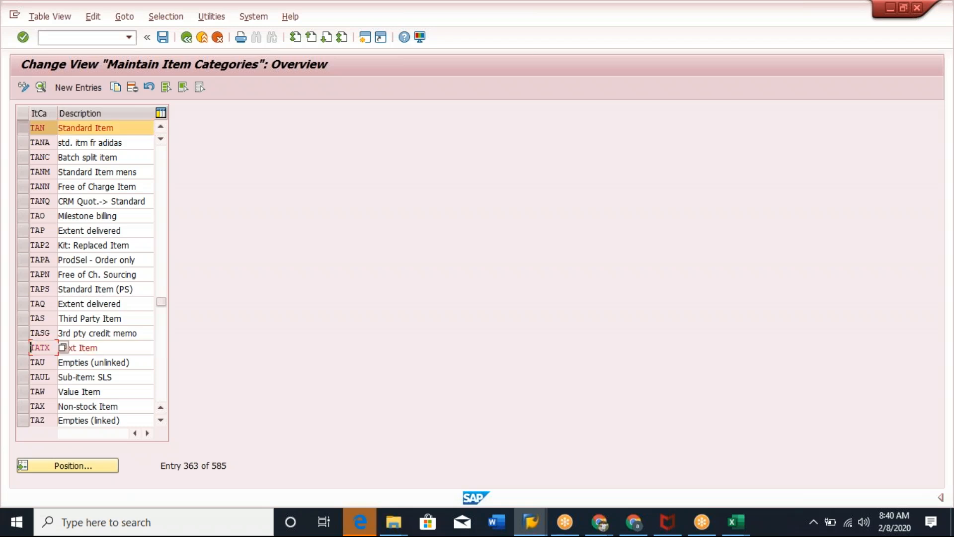
click(21, 127)
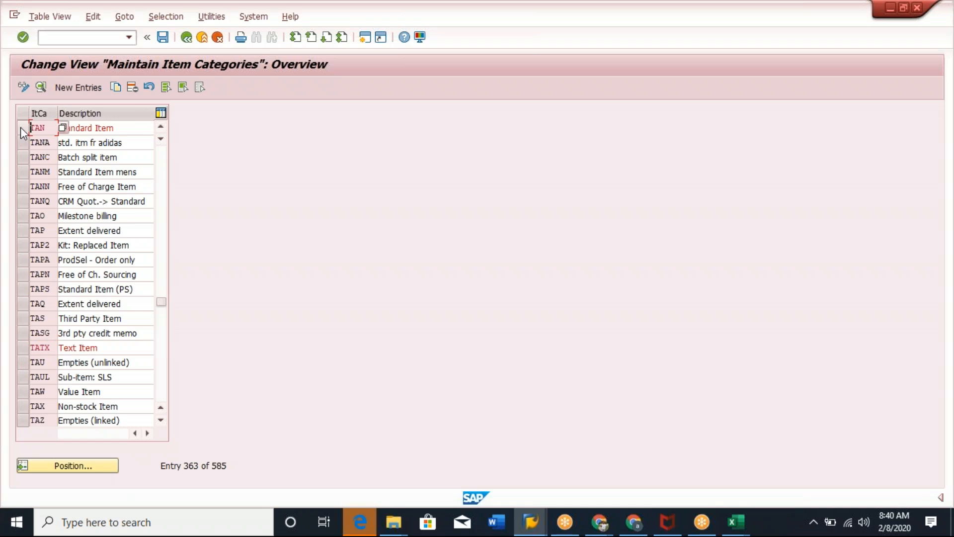
click(79, 465)
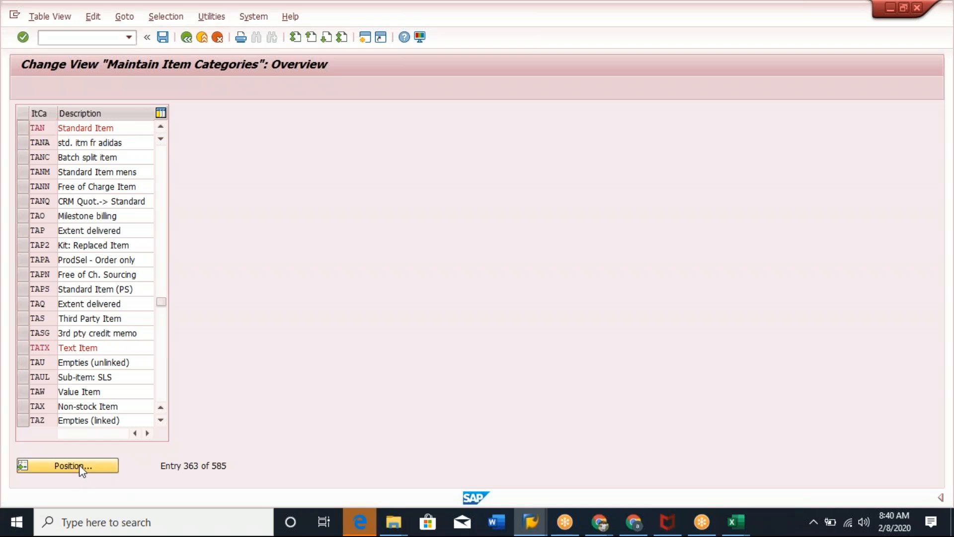
text(TANN)
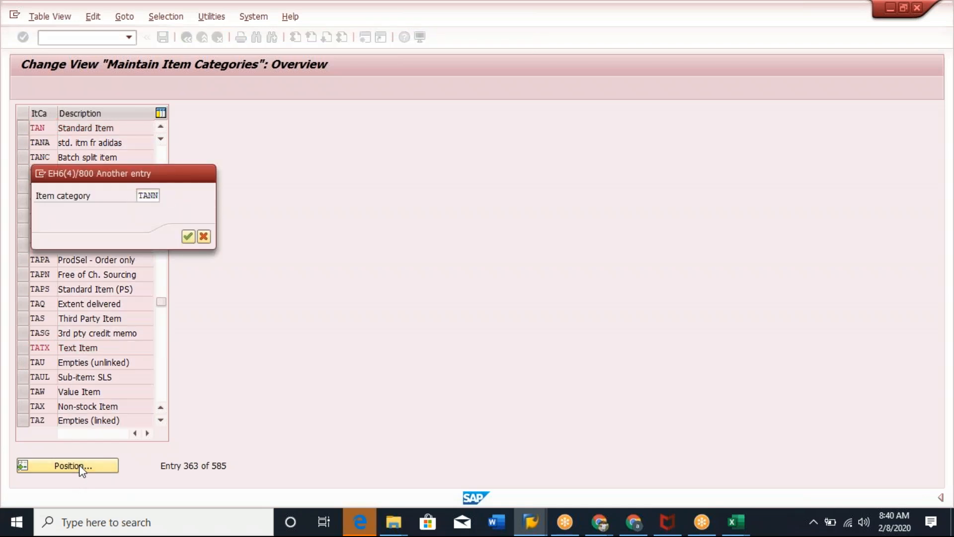
key(Return)
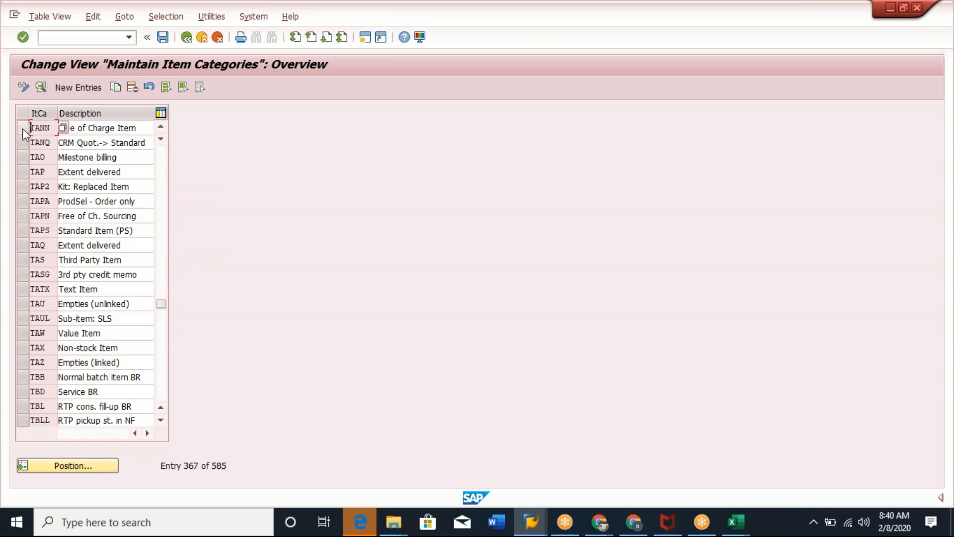
click(22, 128)
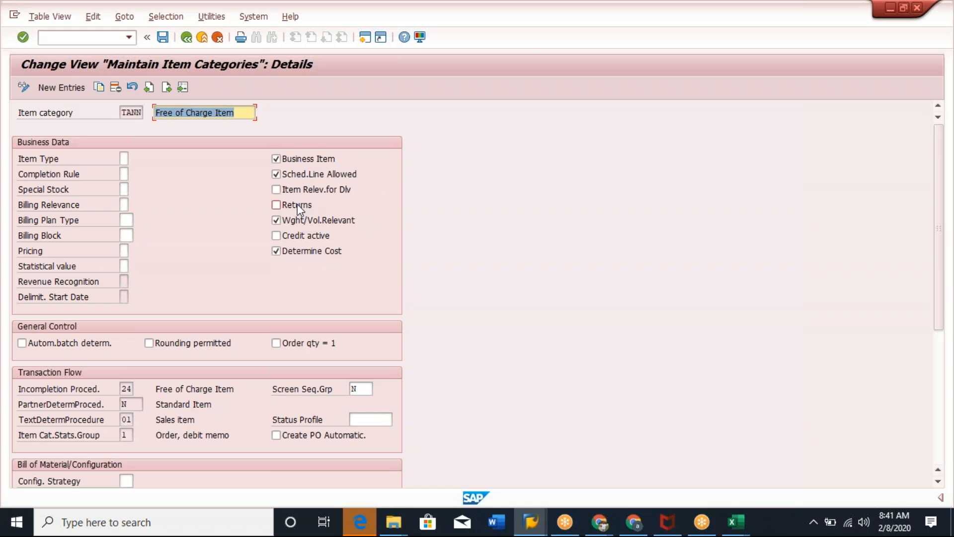
Examine the TANN Free of Charge Item settings such as Returns, Billing Relevance and Pricing.
click(297, 204)
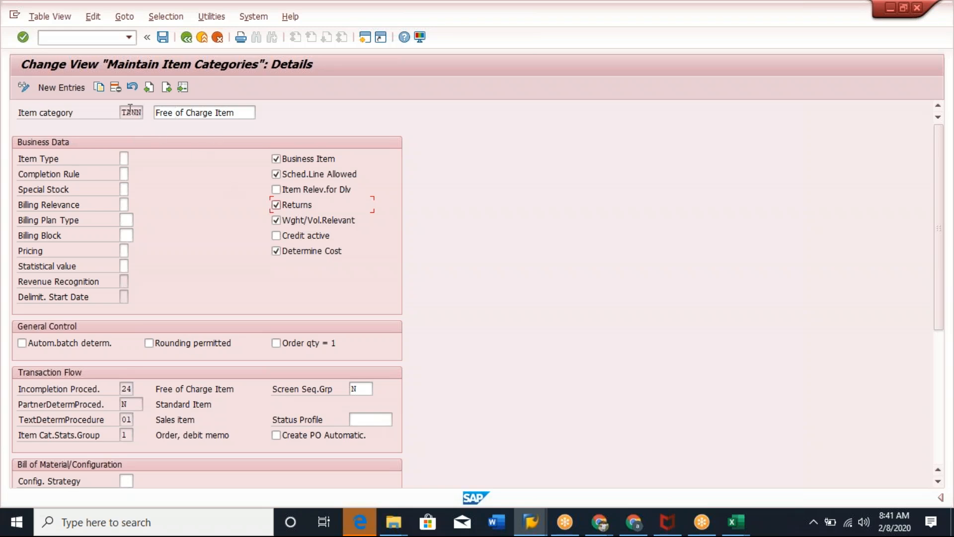
click(277, 206)
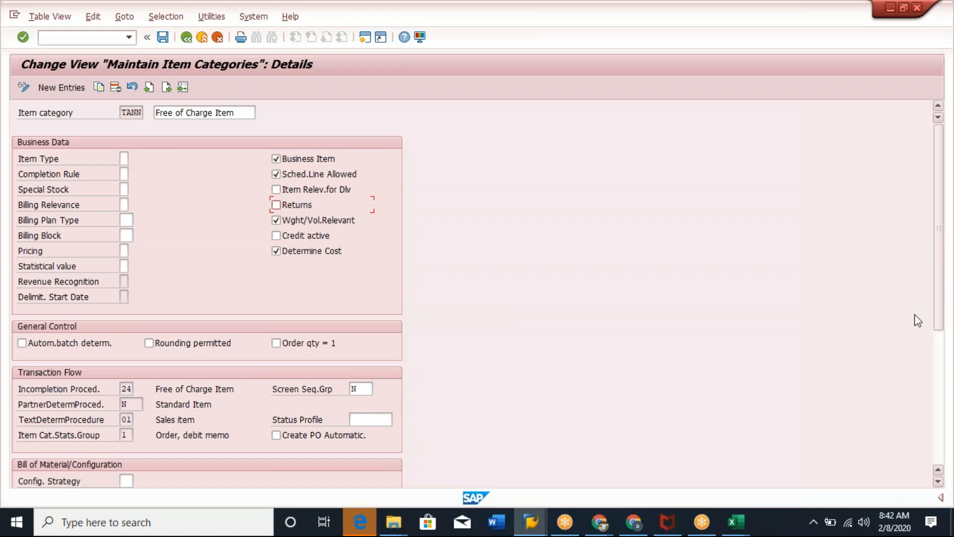
click(934, 371)
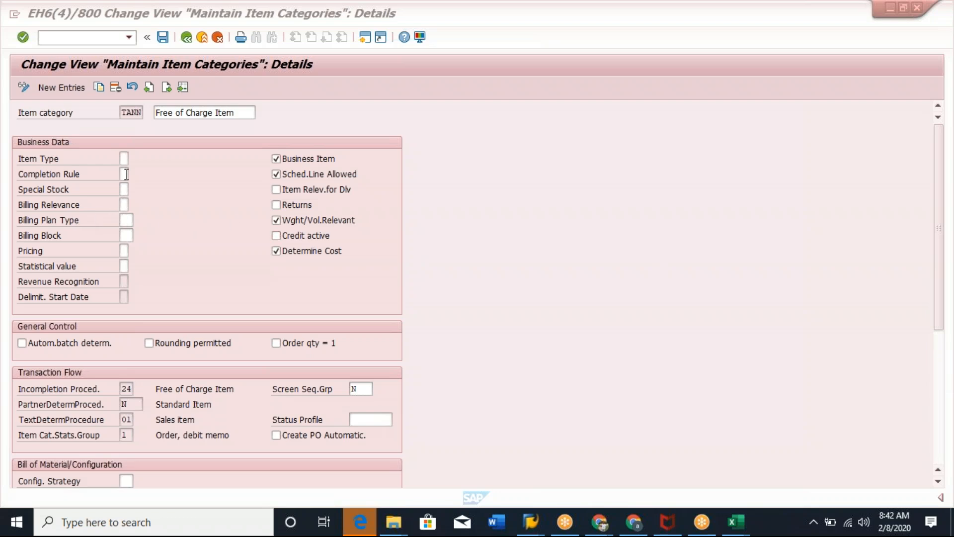
click(124, 204)
click(130, 111)
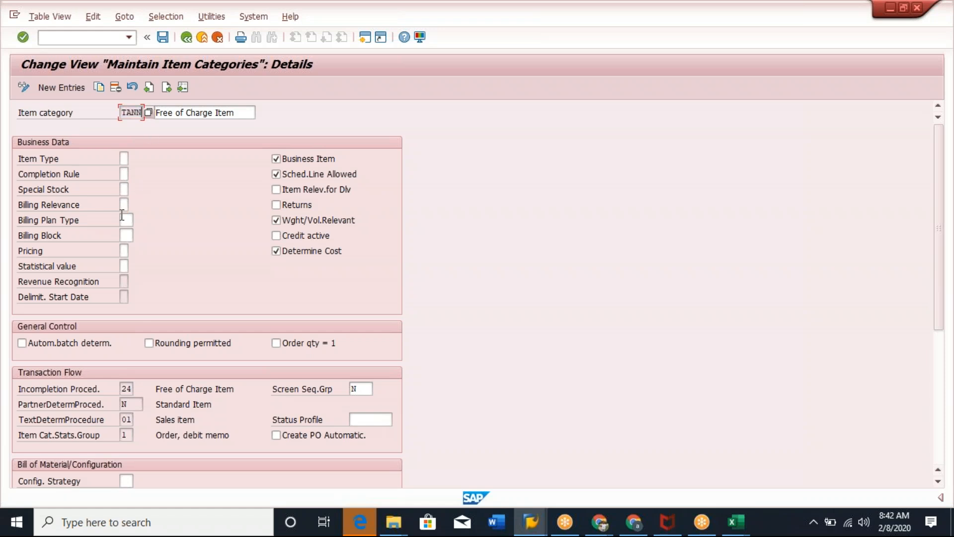
click(125, 204)
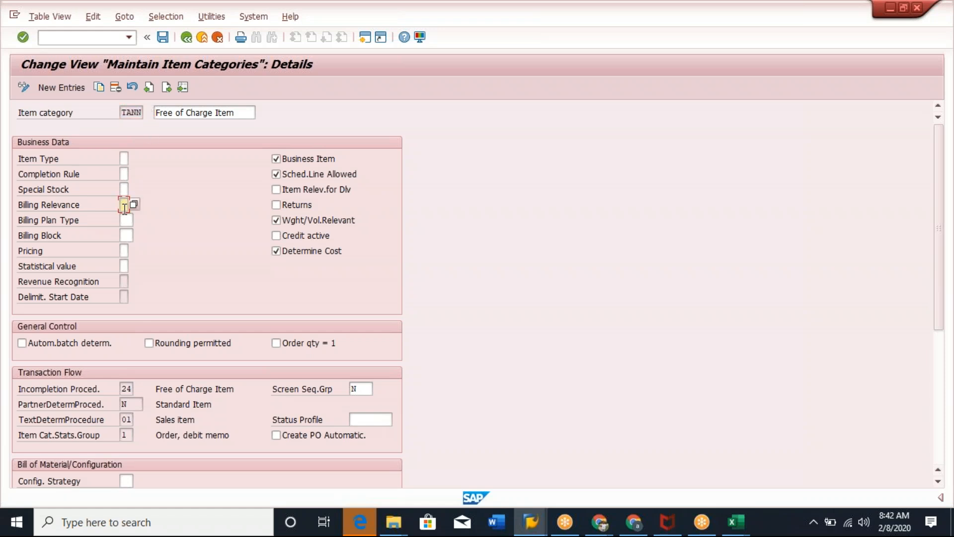
click(125, 251)
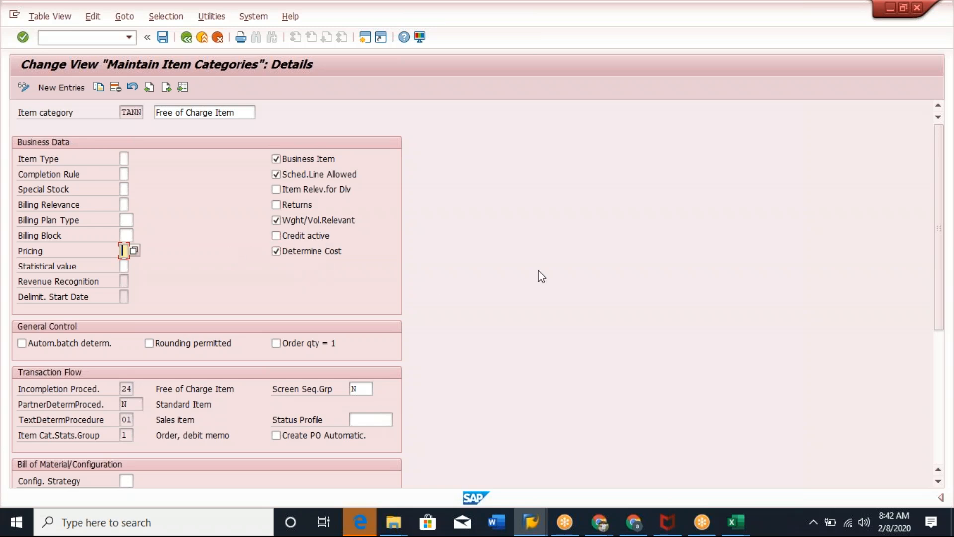
Scroll through the TANN item category details and examine the Incompletion Procedure and item category fields.
scroll(564, 251, down, 5)
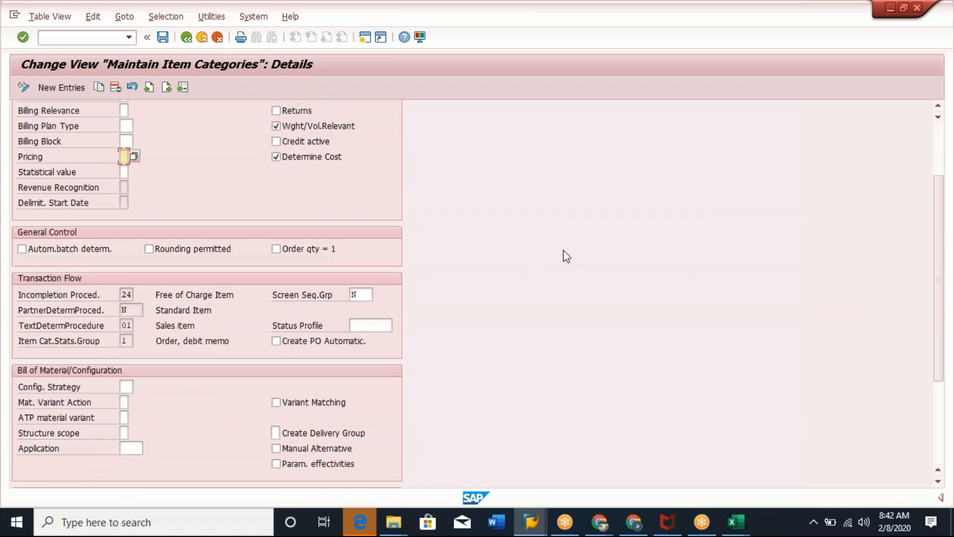
scroll(565, 257, down, 1)
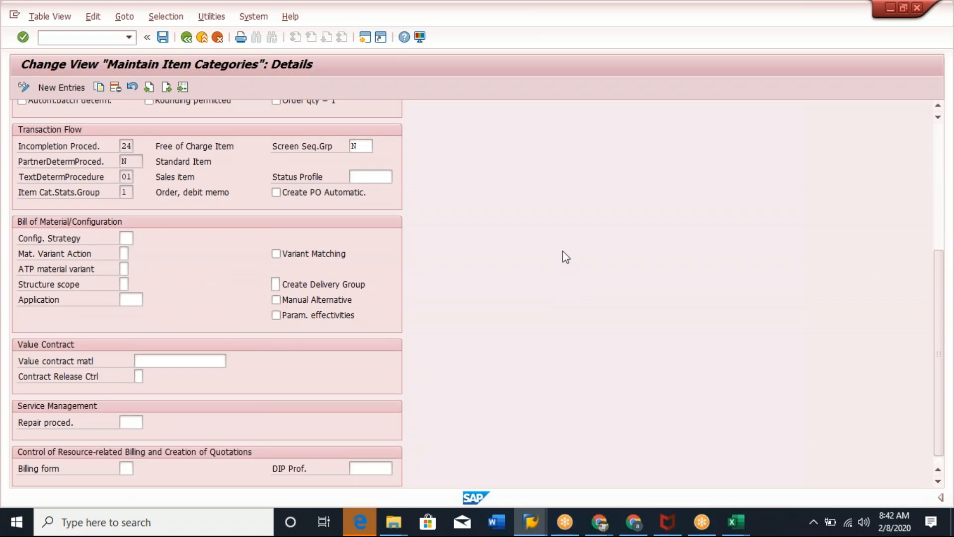
scroll(562, 251, up, 6)
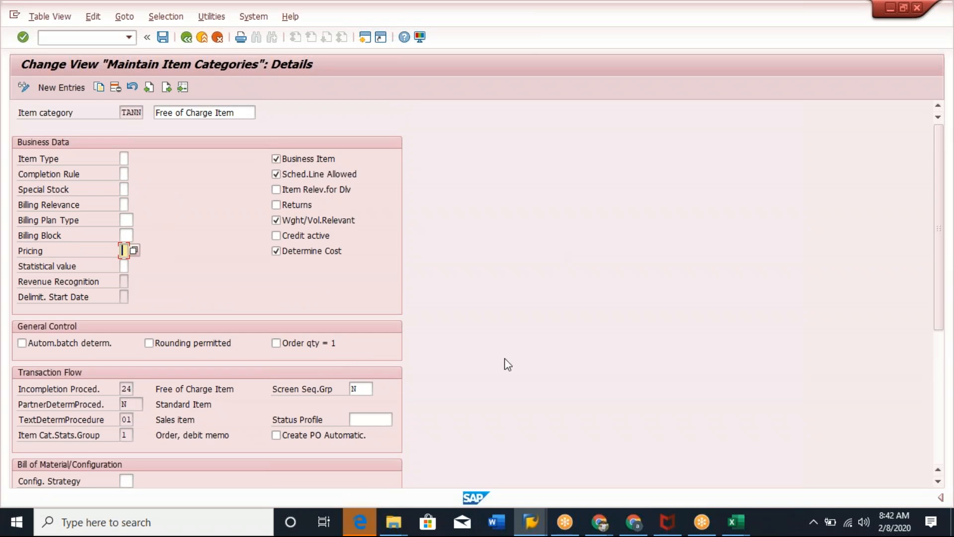
click(119, 392)
double_click(126, 389)
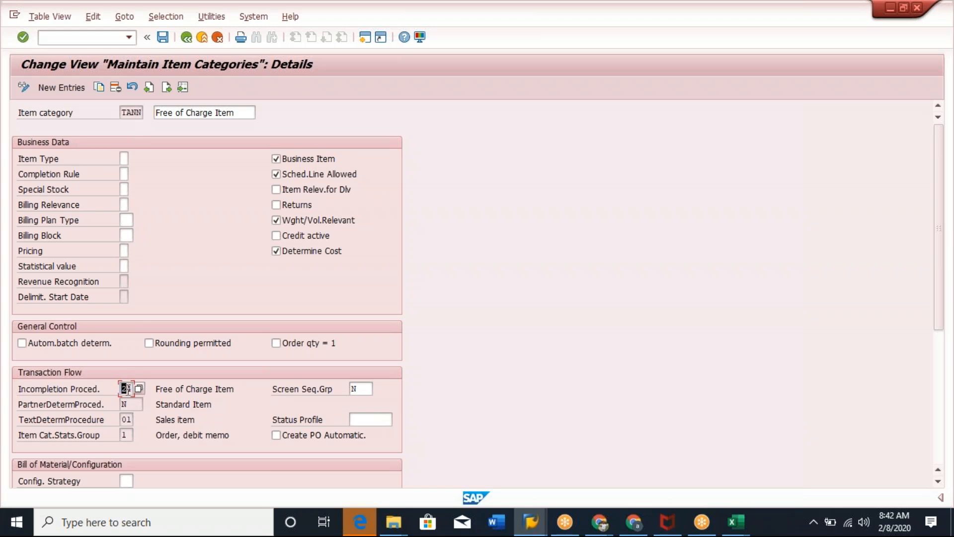
click(131, 390)
double_click(127, 112)
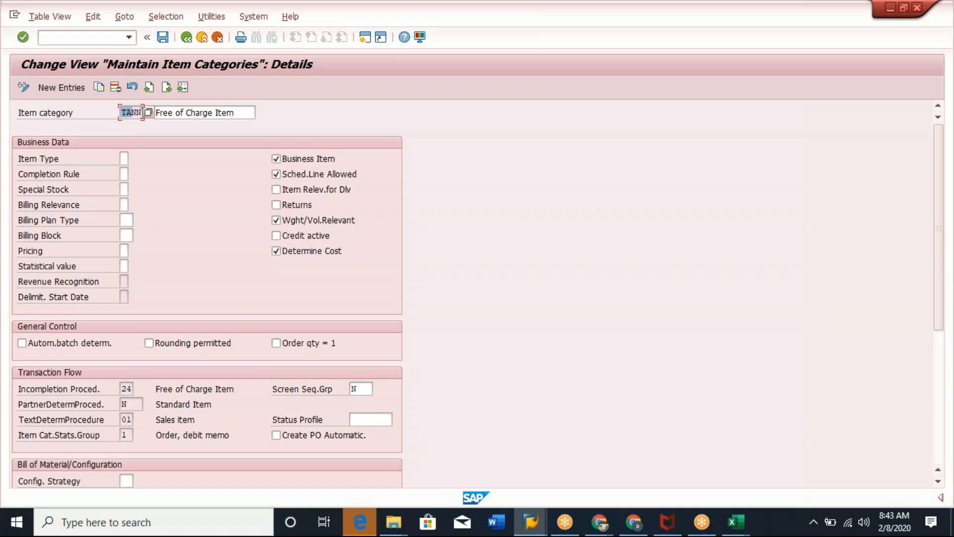
click(143, 114)
click(932, 282)
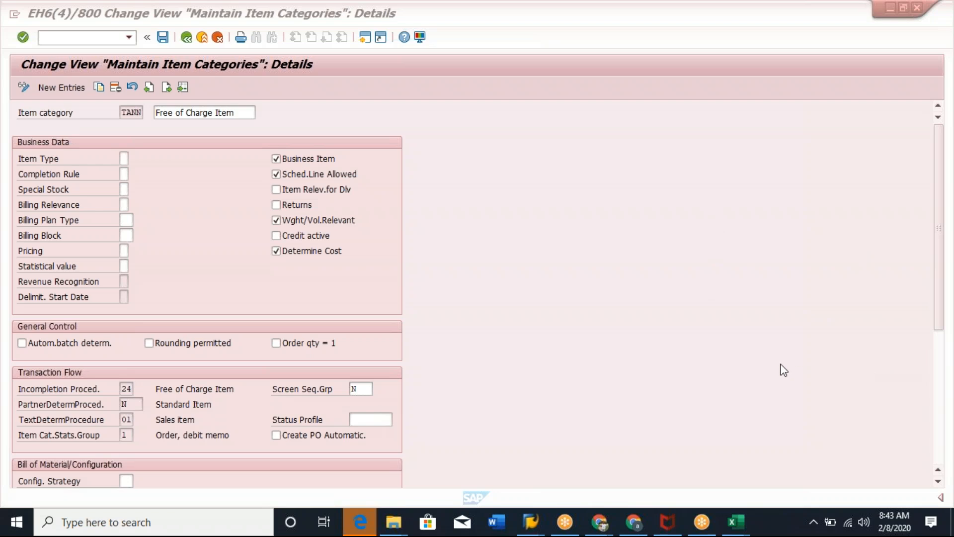
Compare the item category of order item 100 with the TANN transaction flow settings across both windows.
click(208, 208)
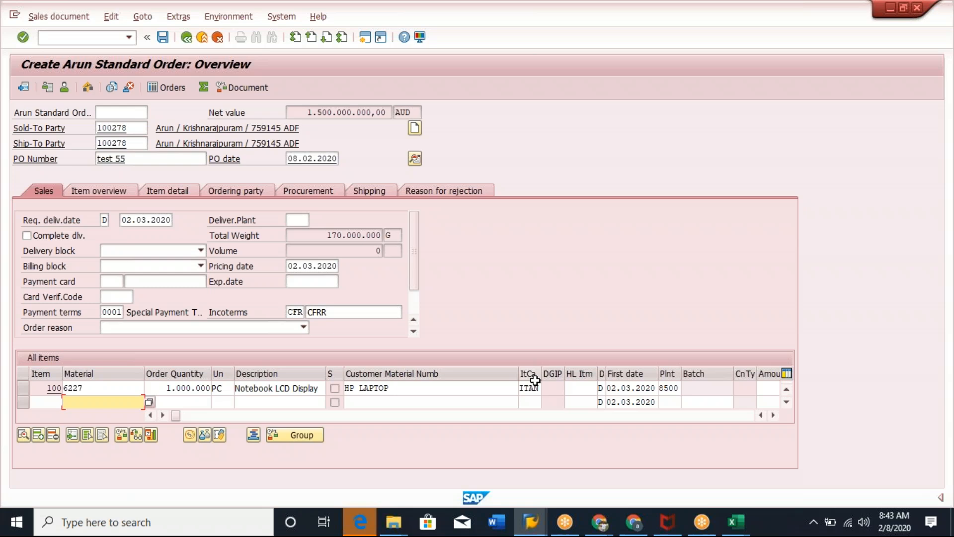
click(530, 388)
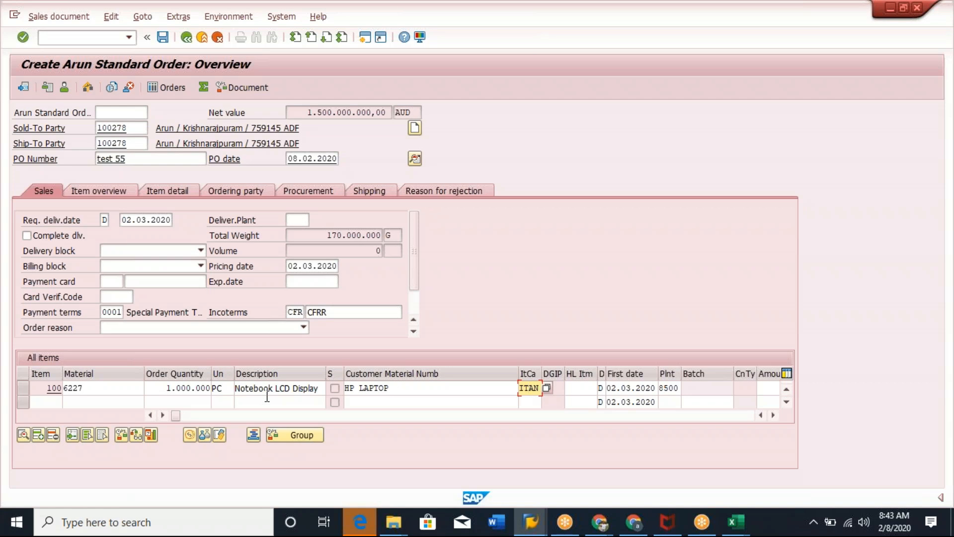
key(alt+Tab)
click(124, 389)
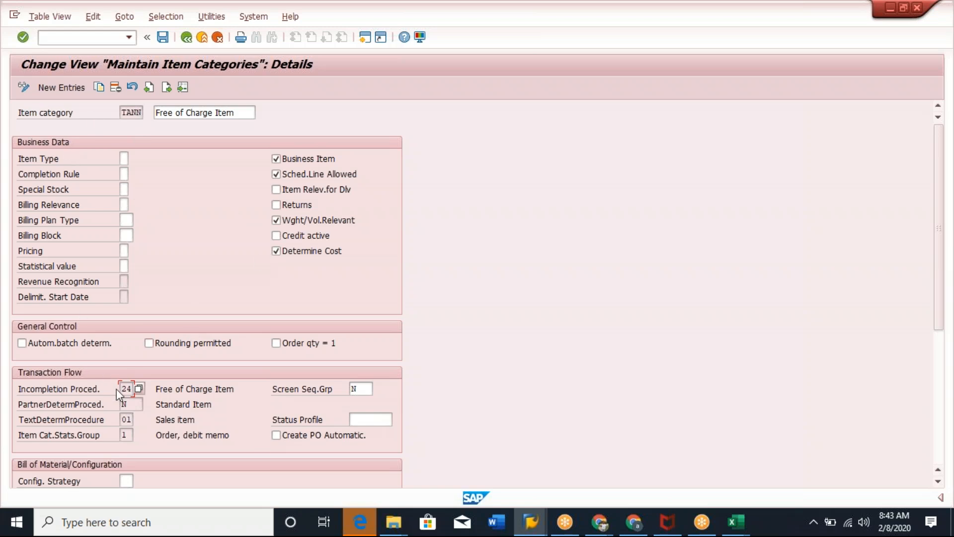
click(124, 404)
key(alt+Tab)
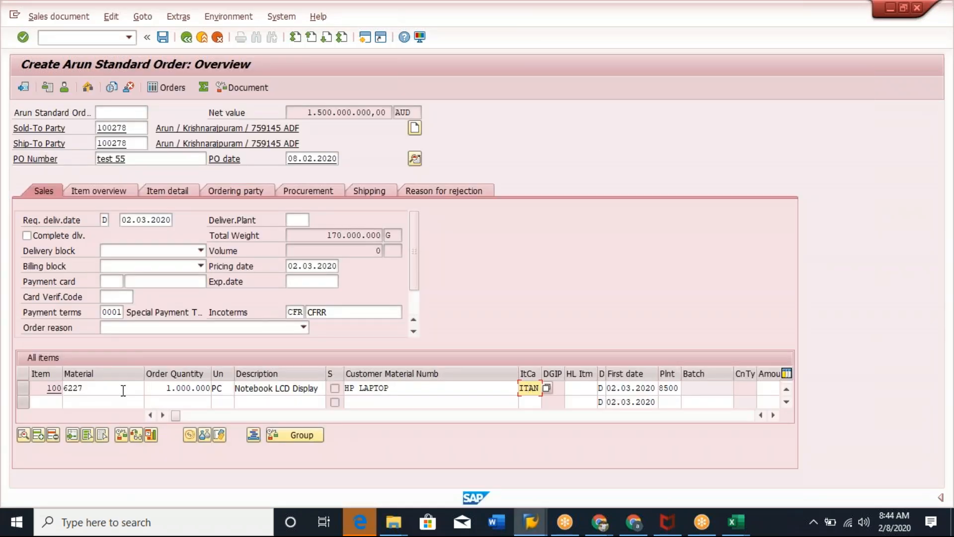
Open the partner data of order item 100 and review its sold-to, bill-to, payer and ship-to partners.
click(144, 17)
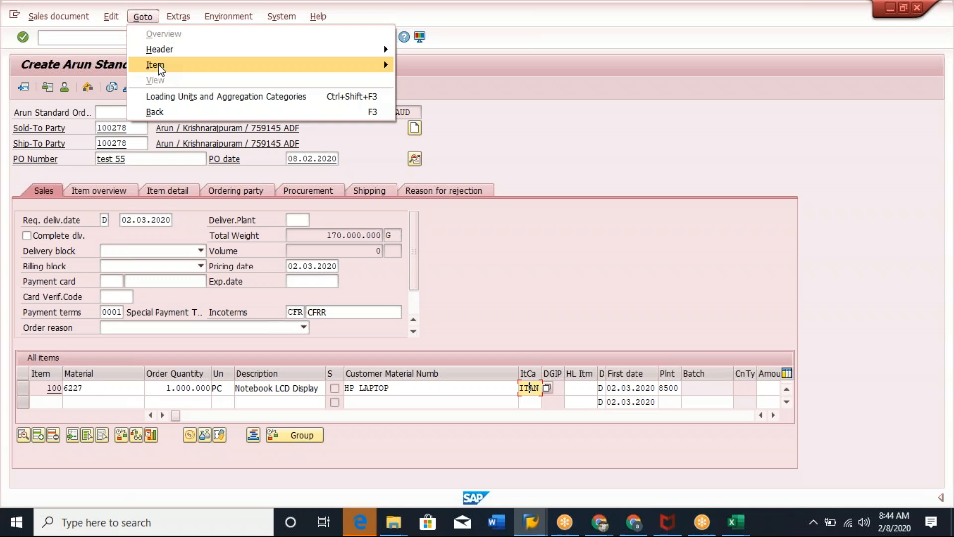
mouse_move(160, 67)
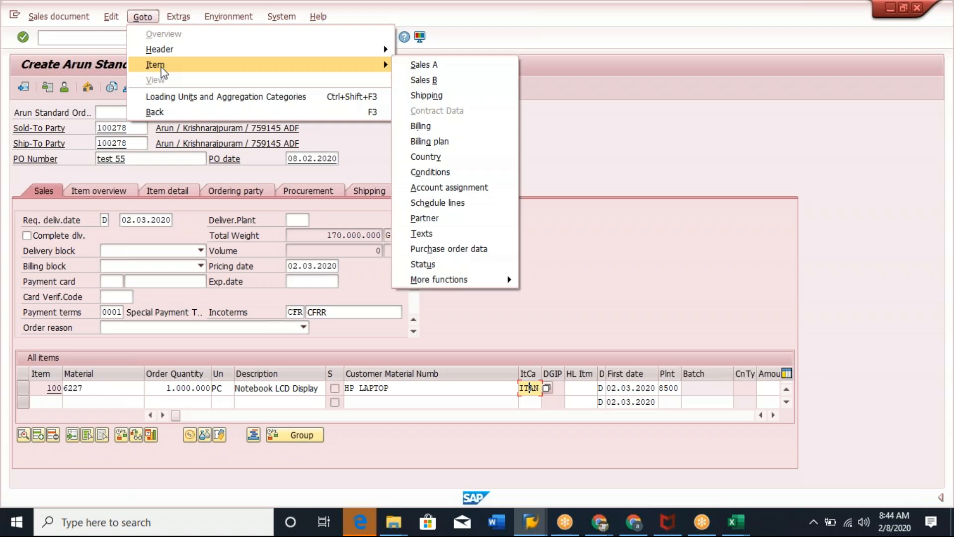
click(438, 218)
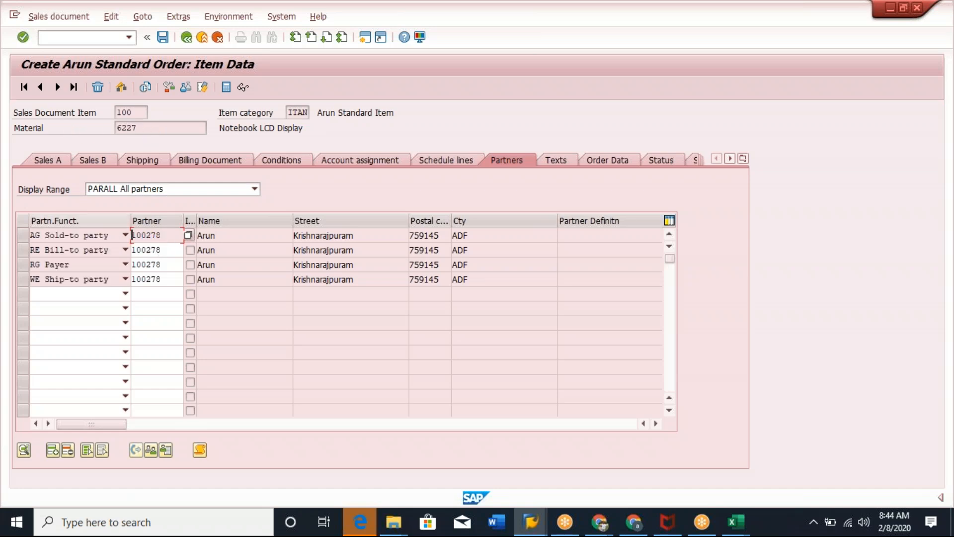
click(156, 124)
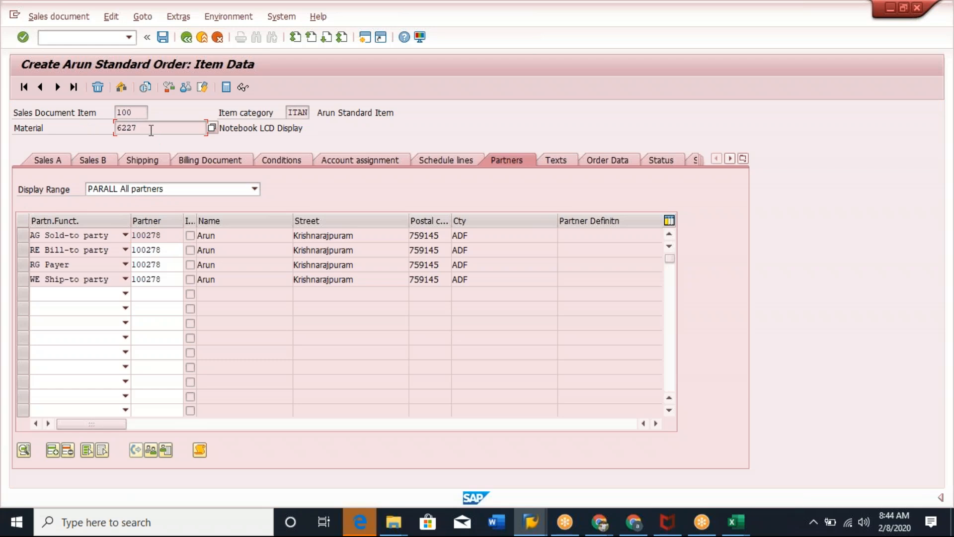
click(169, 235)
click(172, 250)
click(175, 265)
click(173, 279)
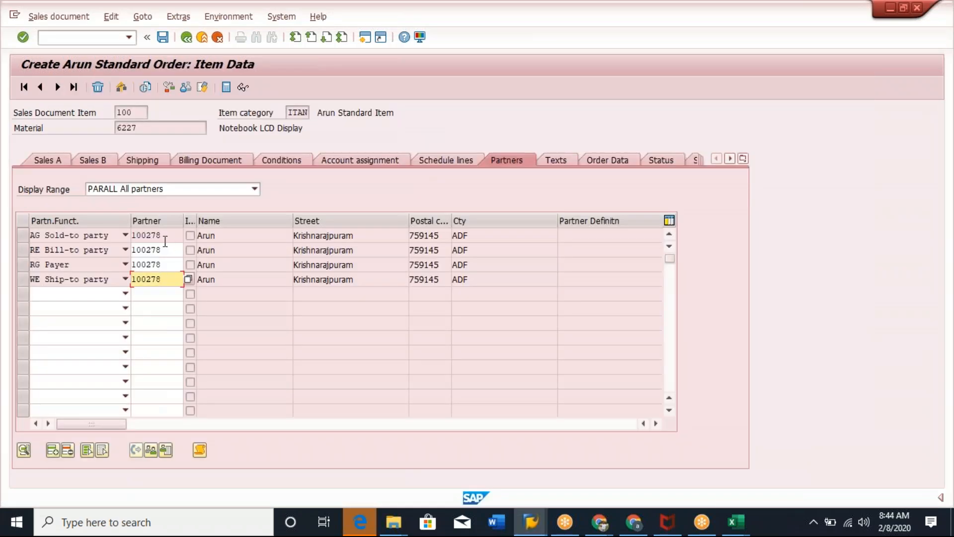
click(165, 237)
click(161, 282)
Review the TANN Text Determination Procedure, Partner Determination and Configuration Strategy fields.
key(alt+Tab)
key(alt+Tab)
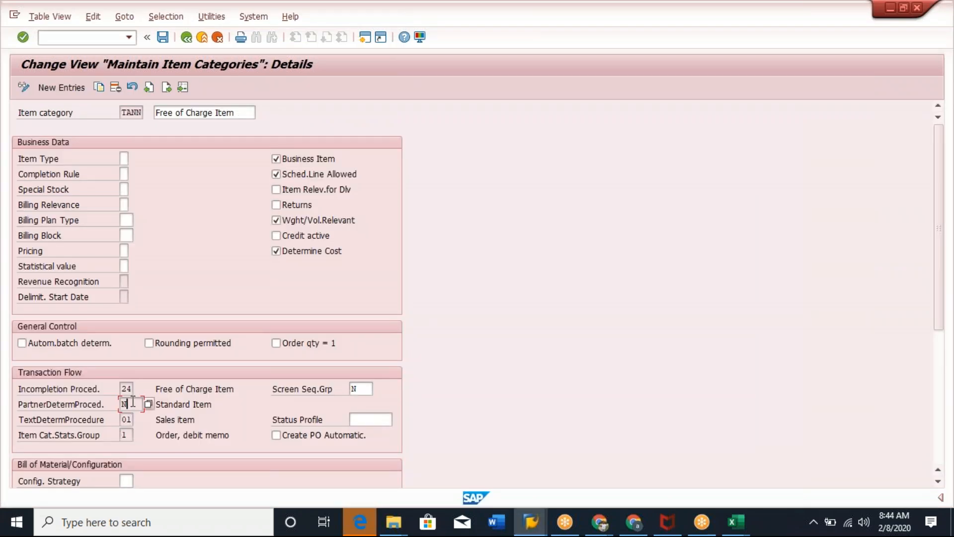
click(128, 420)
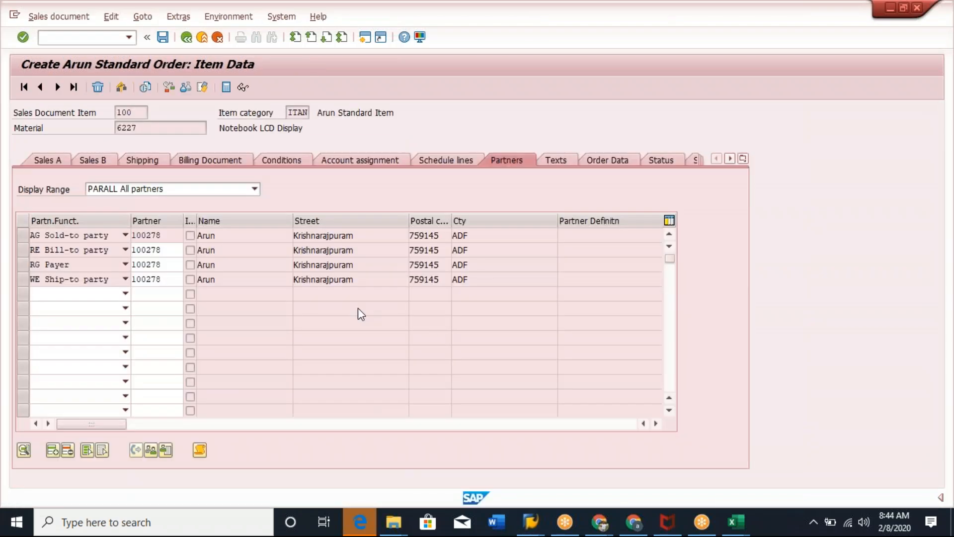
click(156, 278)
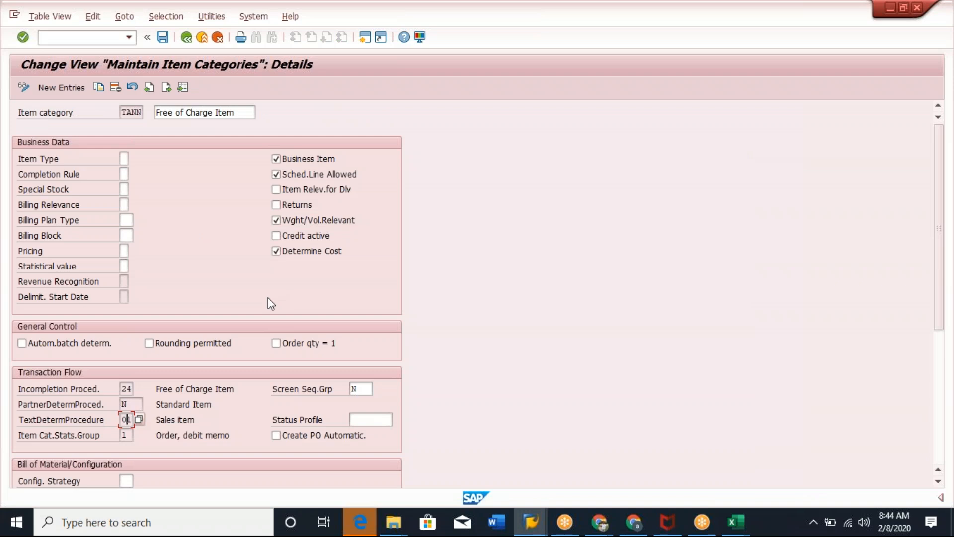
scroll(496, 318, down, 3)
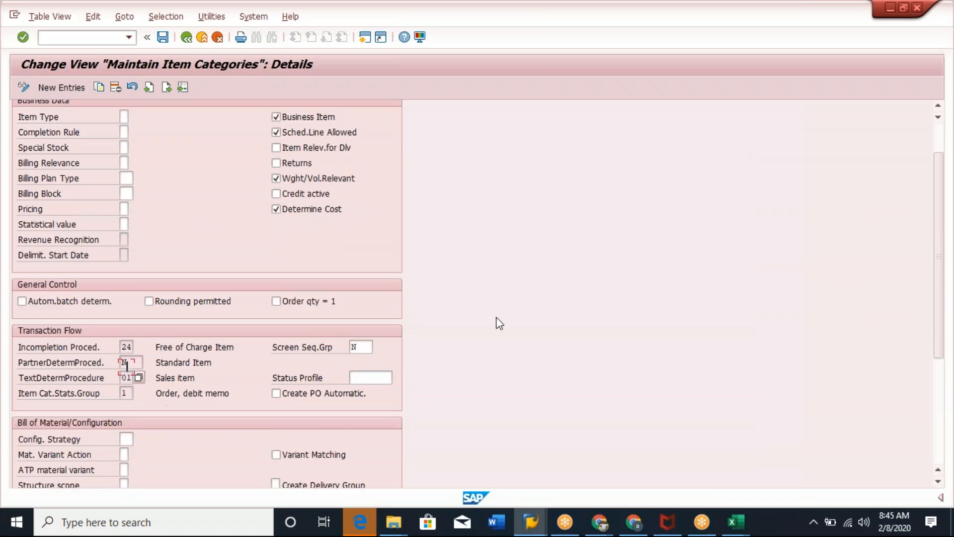
scroll(500, 323, down, 2)
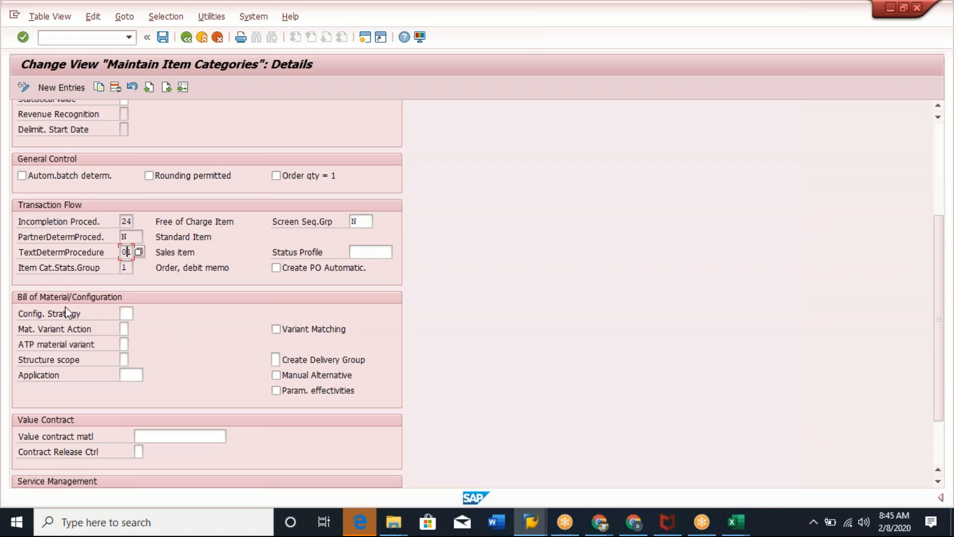
click(130, 314)
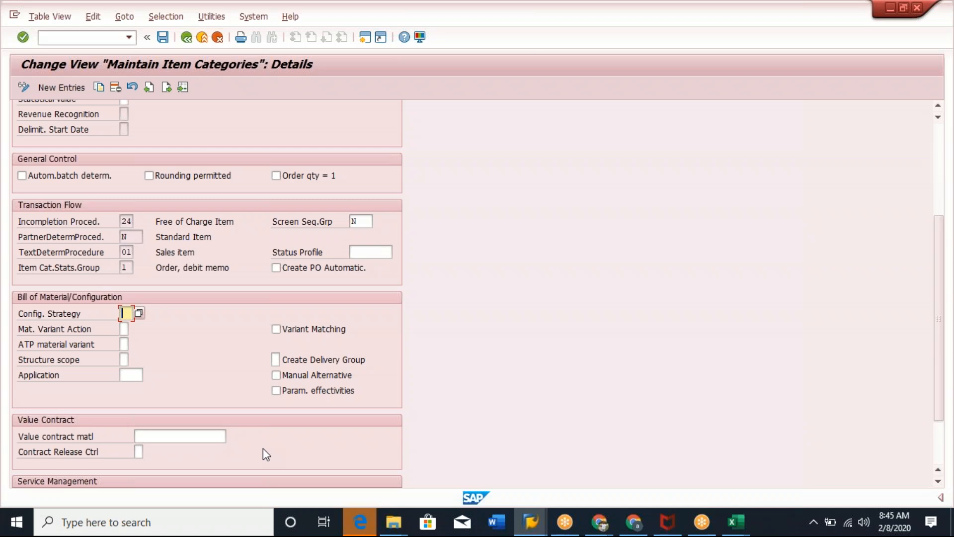
scroll(297, 350, up, 3)
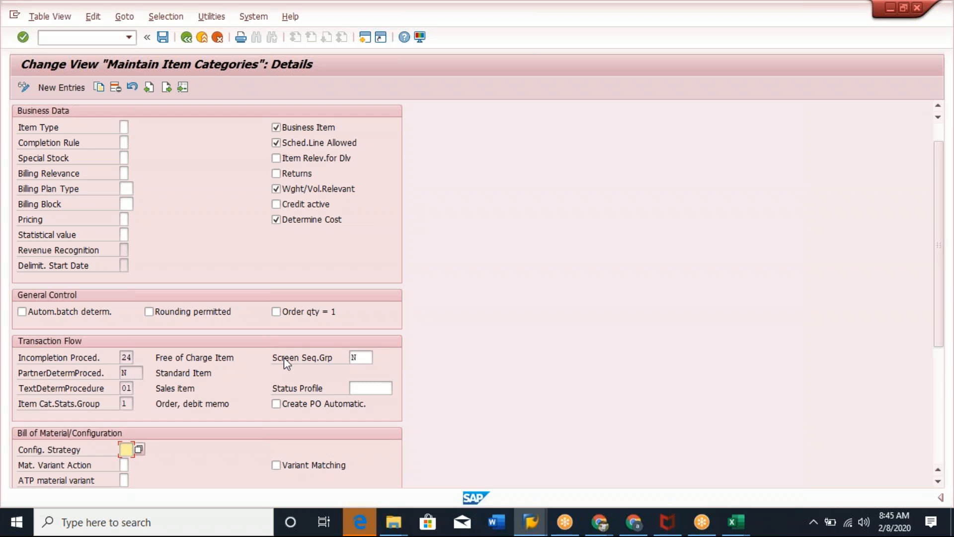
Save the TANN item category under the existing customizing request.
click(163, 37)
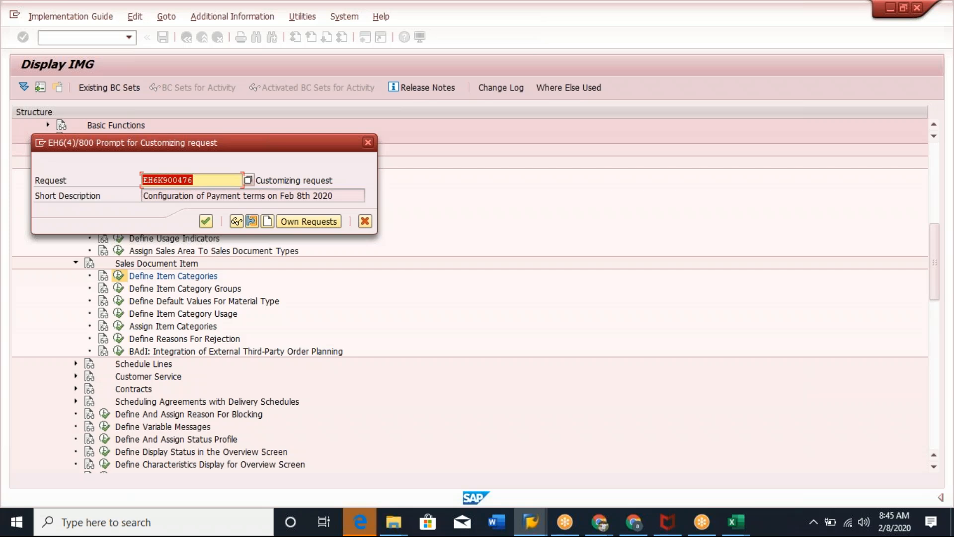
click(206, 222)
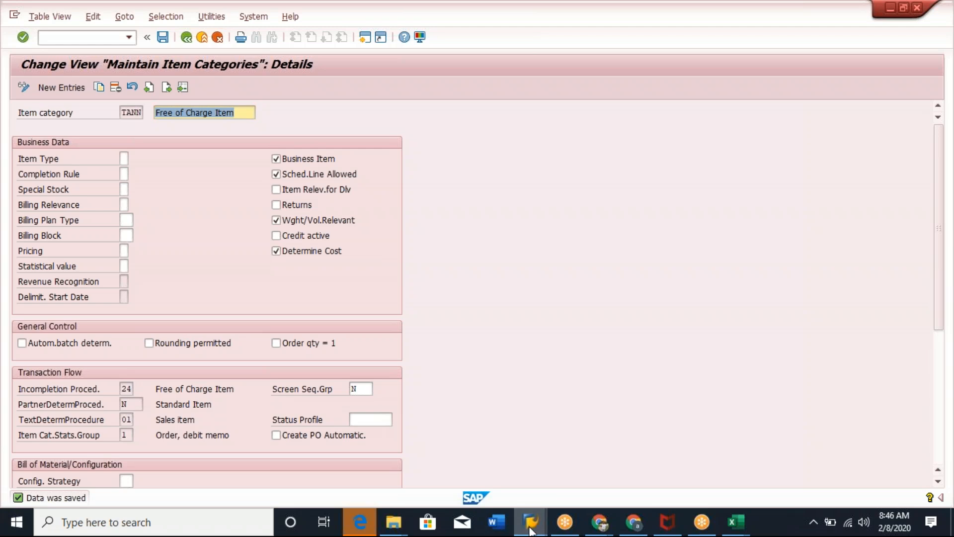
Return to the sales order overview and inspect the item category of item 100.
mouse_move(531, 530)
click(527, 454)
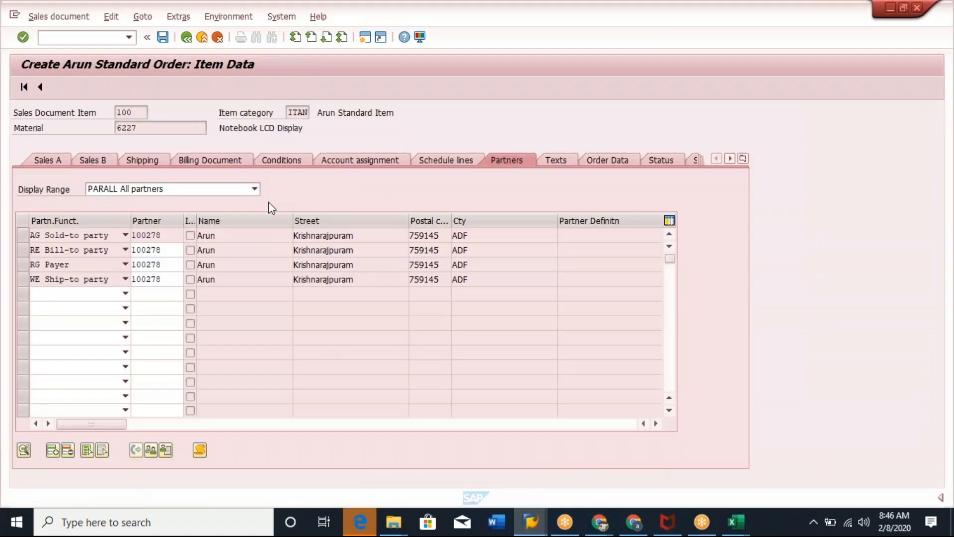
key(F3)
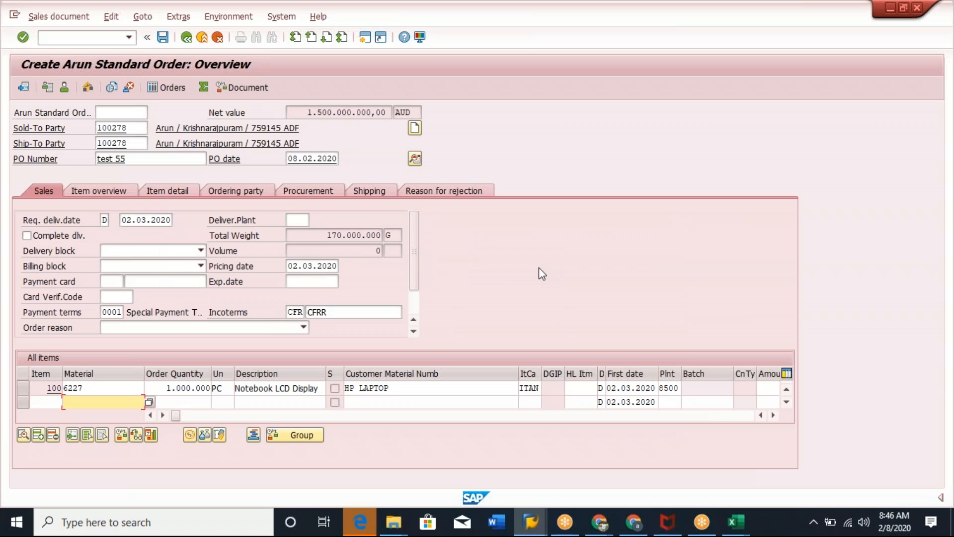
click(523, 388)
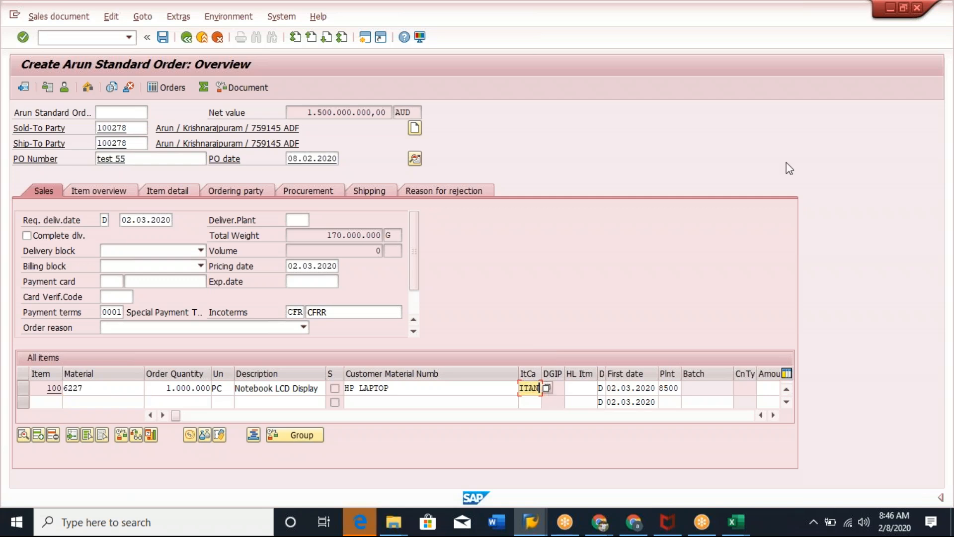
click(794, 80)
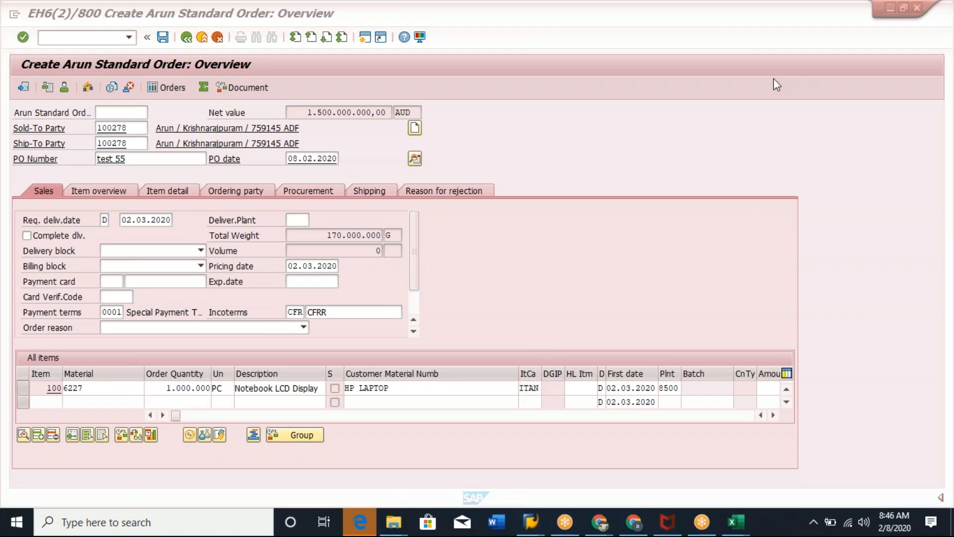